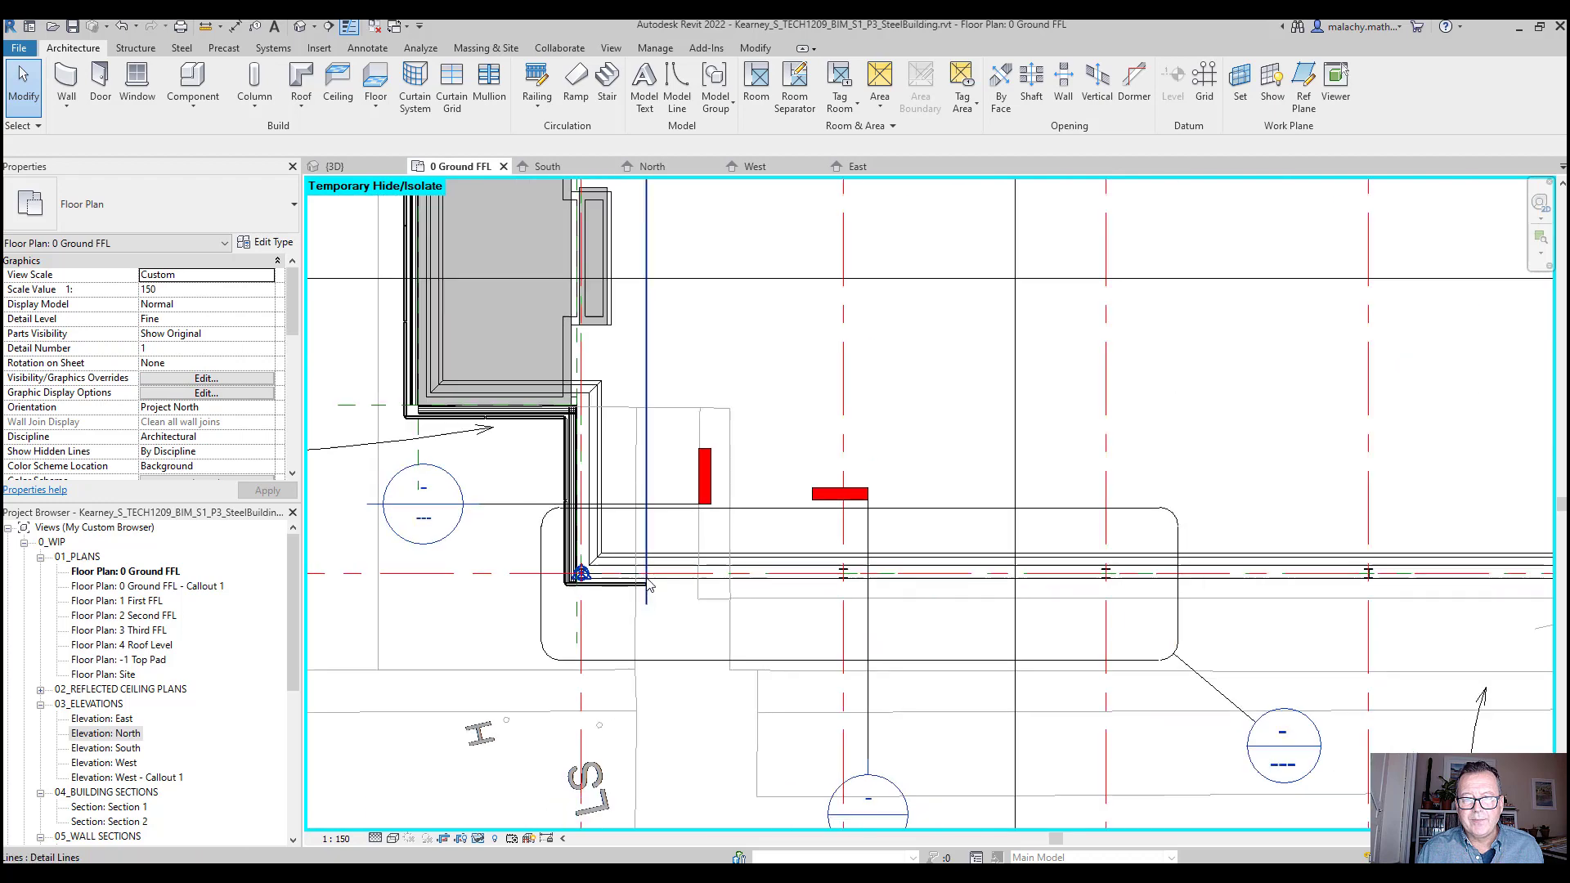
# Examine the North Elevation Rear, North Elevation Front, North East Elevation and North West Elevation reference planes around the west stair core
pyautogui.scroll(3, 613, 319)
pyautogui.scroll(3, 613, 319)
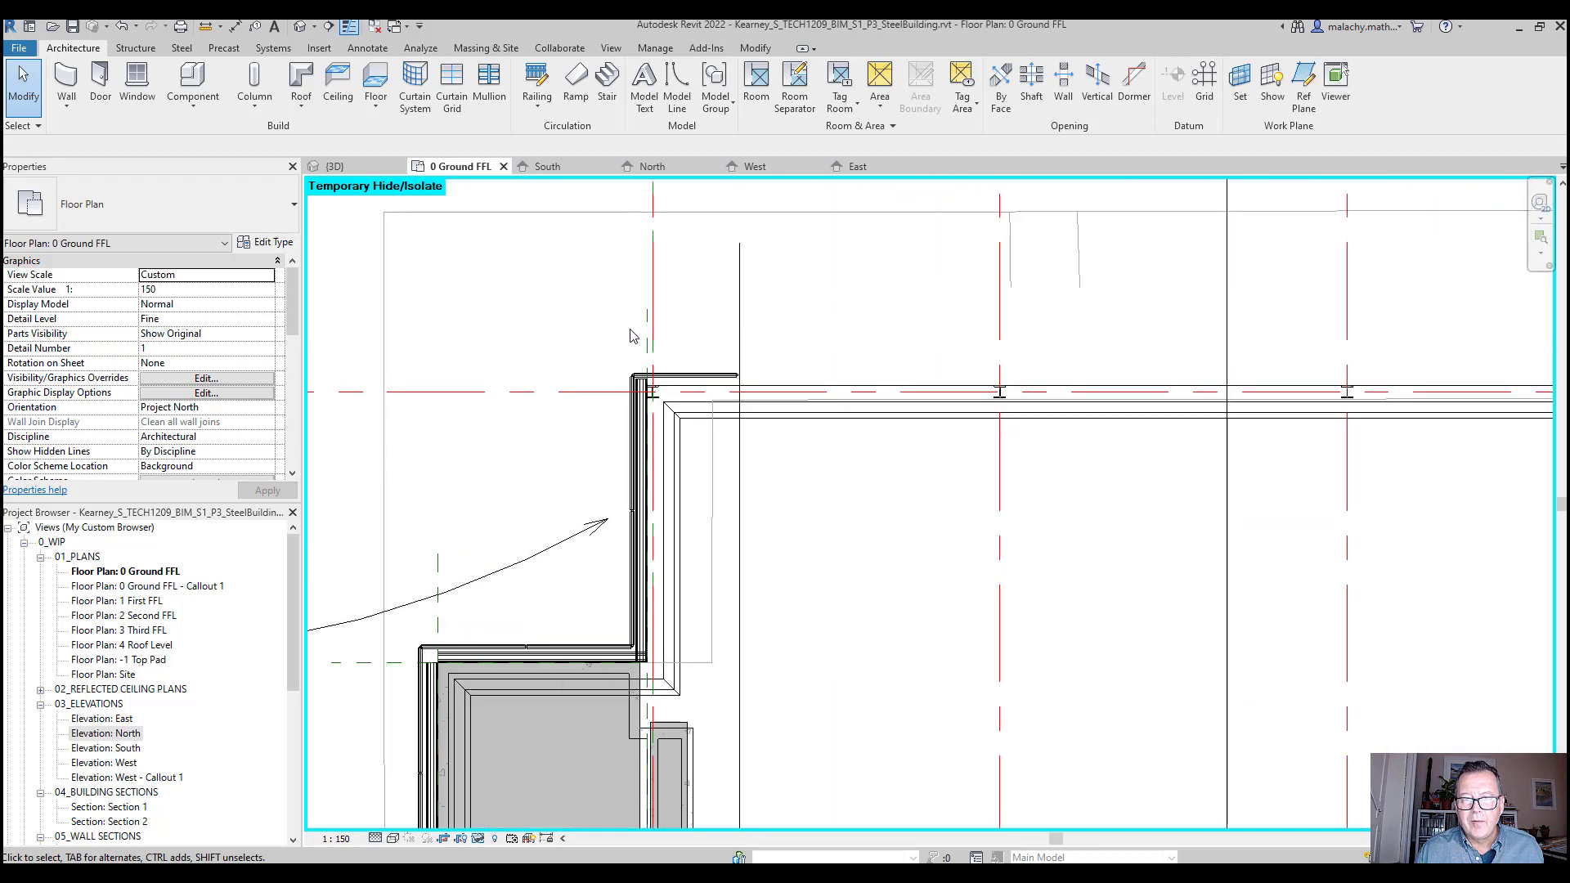
pyautogui.click(642, 342)
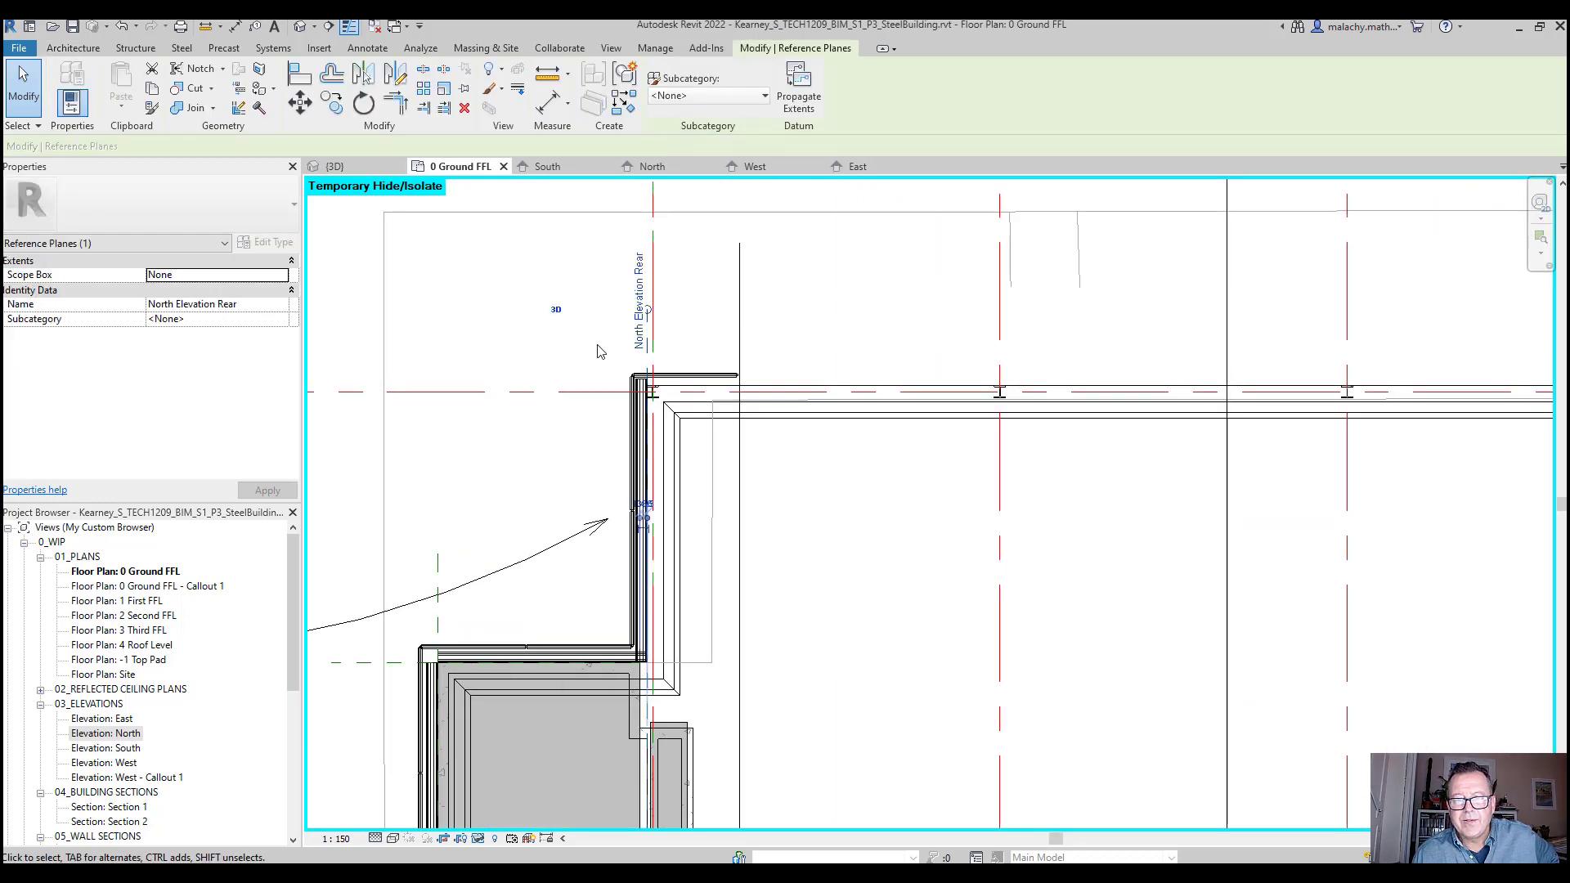
pyautogui.scroll(-1, 597, 352)
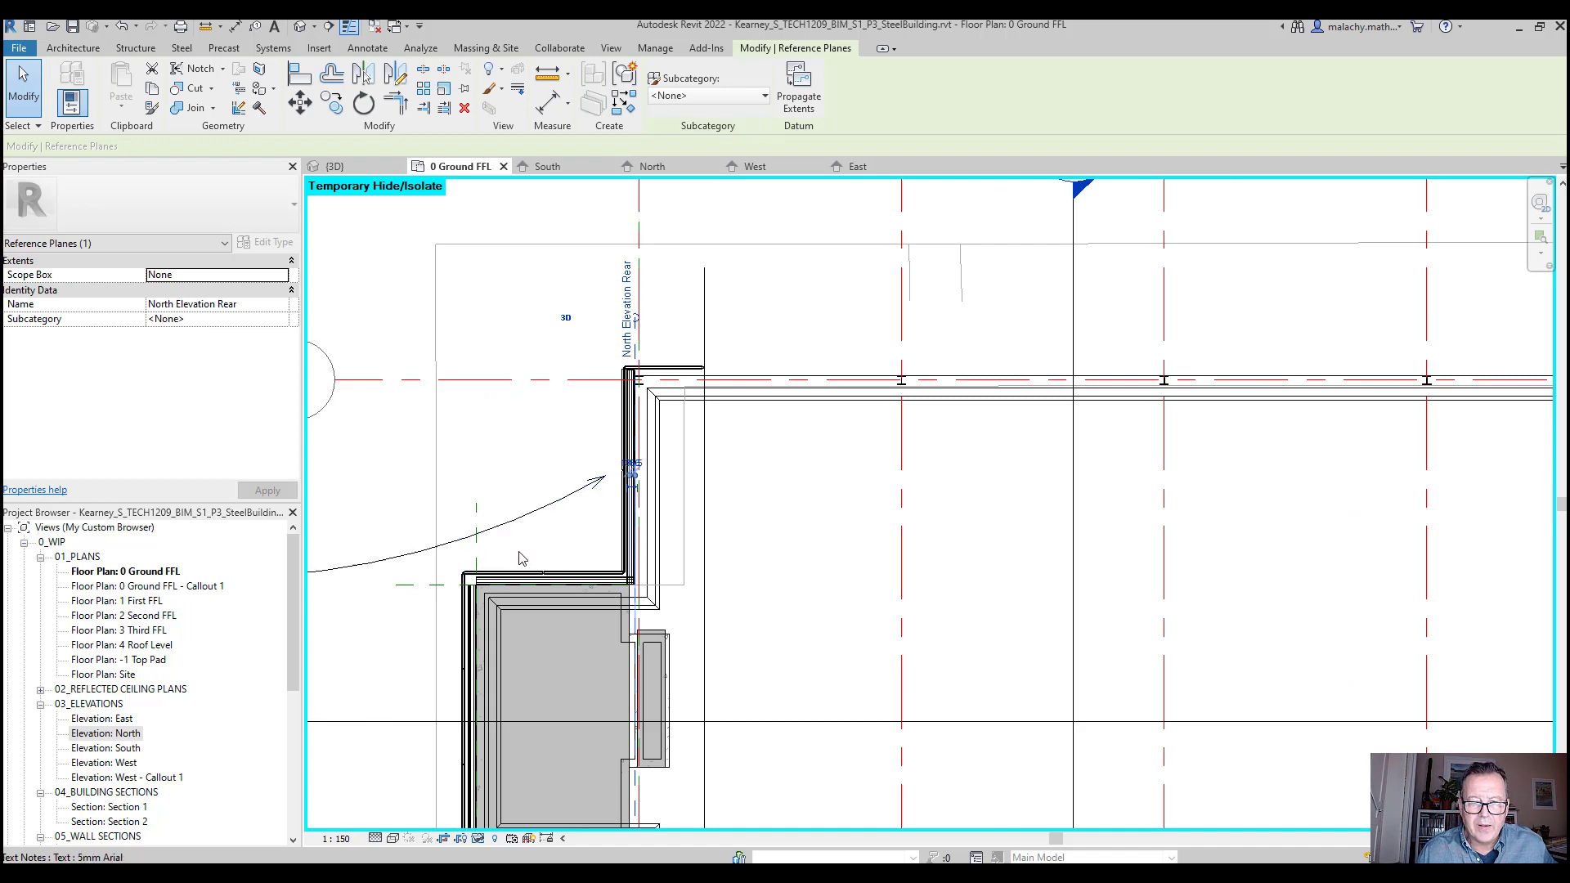
pyautogui.press('Escape')
pyautogui.click(477, 513)
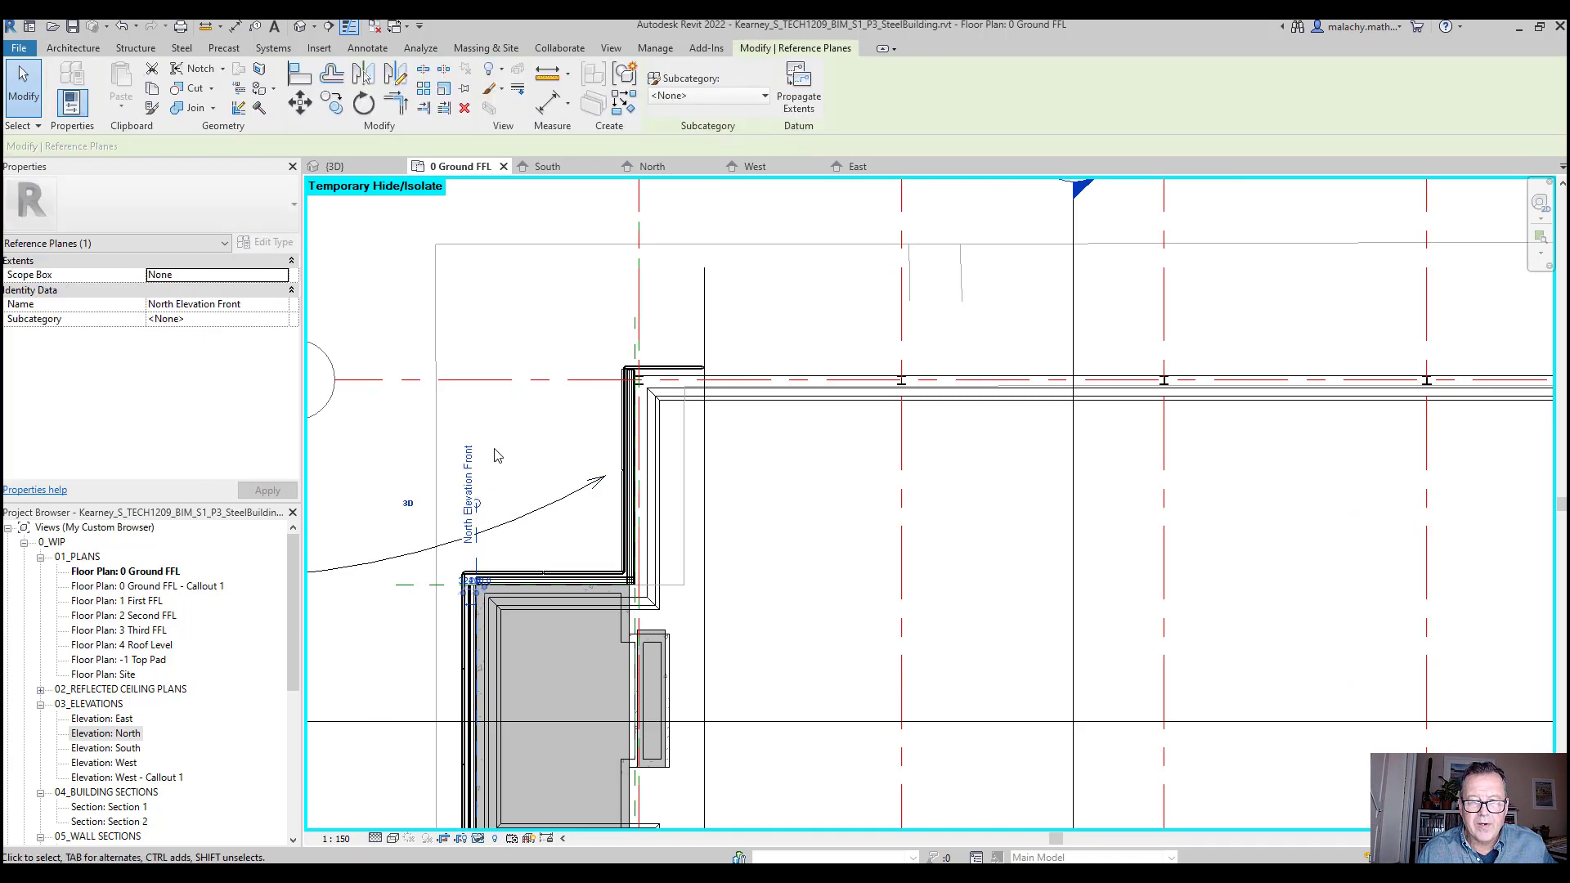
pyautogui.click(404, 585)
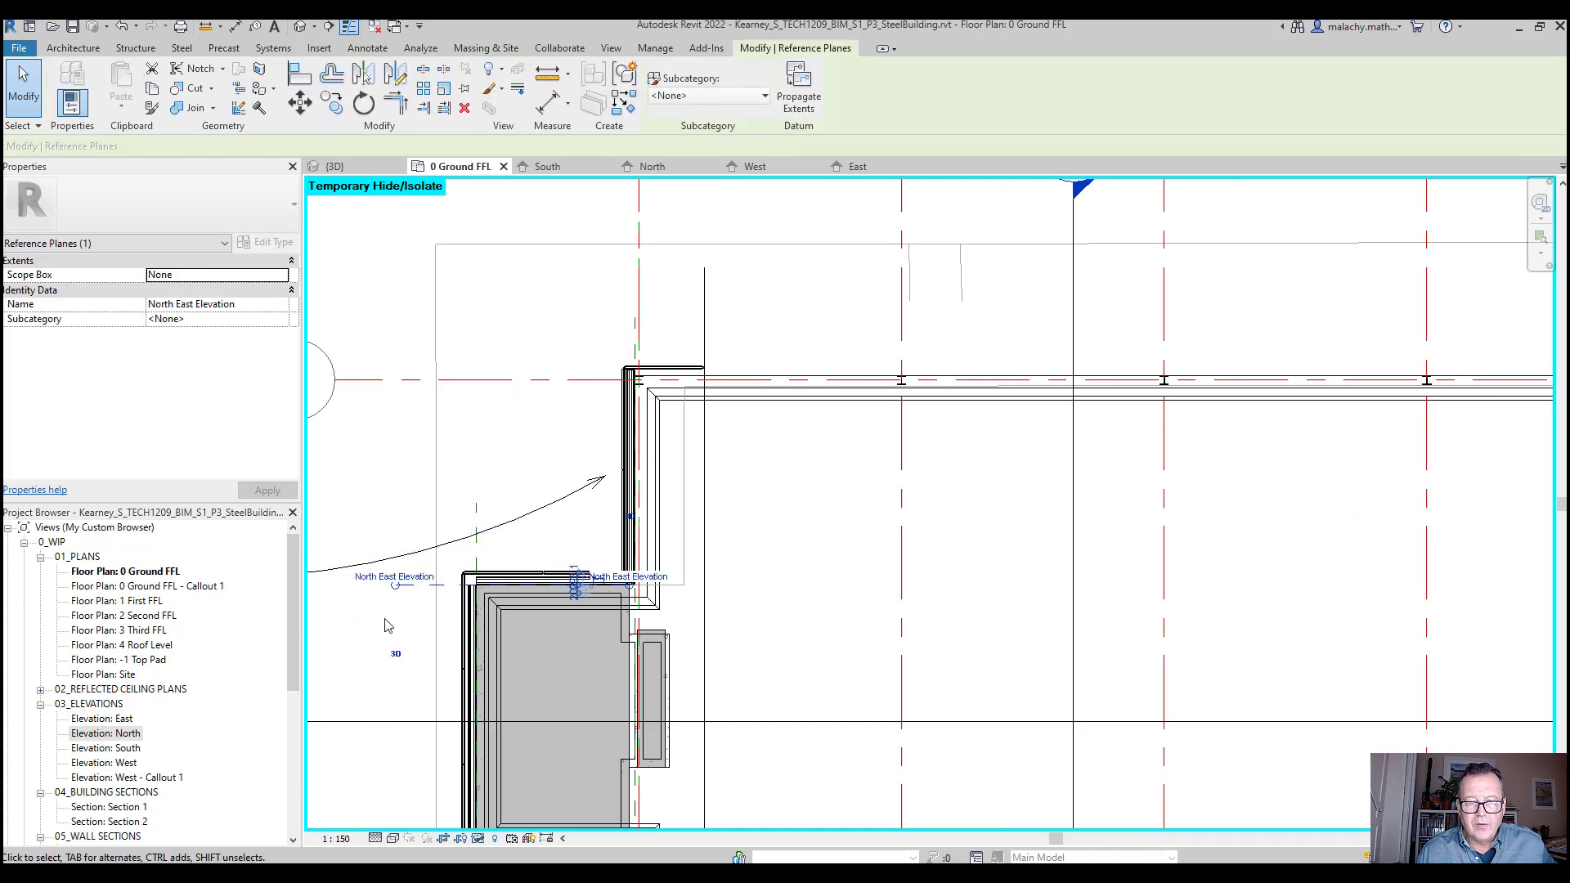
pyautogui.scroll(-2, 357, 620)
pyautogui.moveTo(357, 619); pyautogui.dragTo(345, 509, button='middle')
pyautogui.click(368, 657)
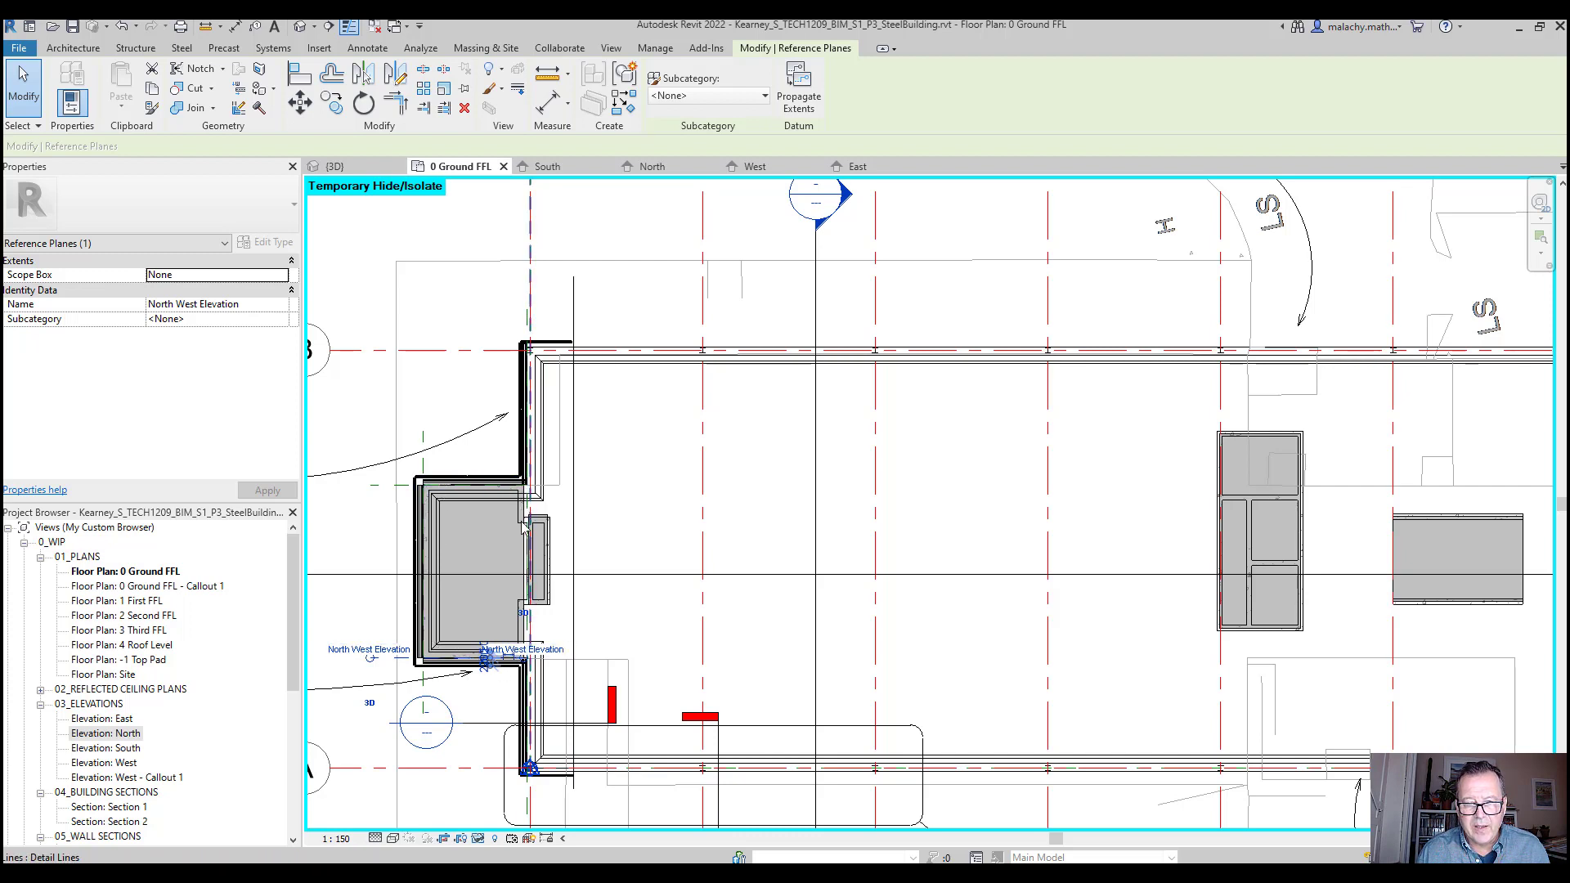
pyautogui.scroll(4, 527, 507)
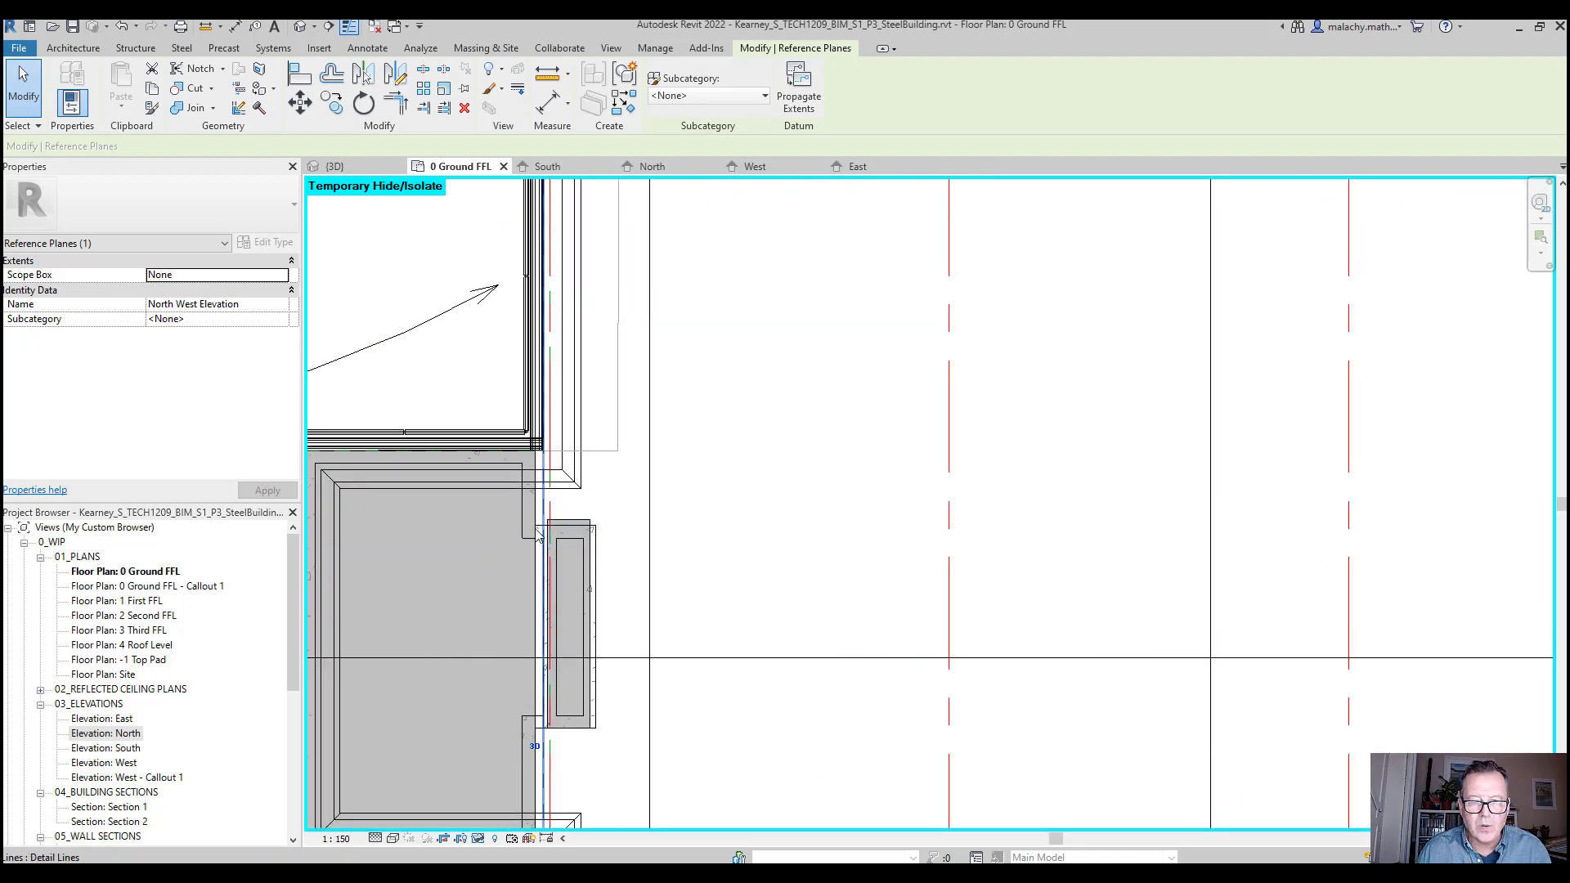
pyautogui.scroll(-4, 446, 622)
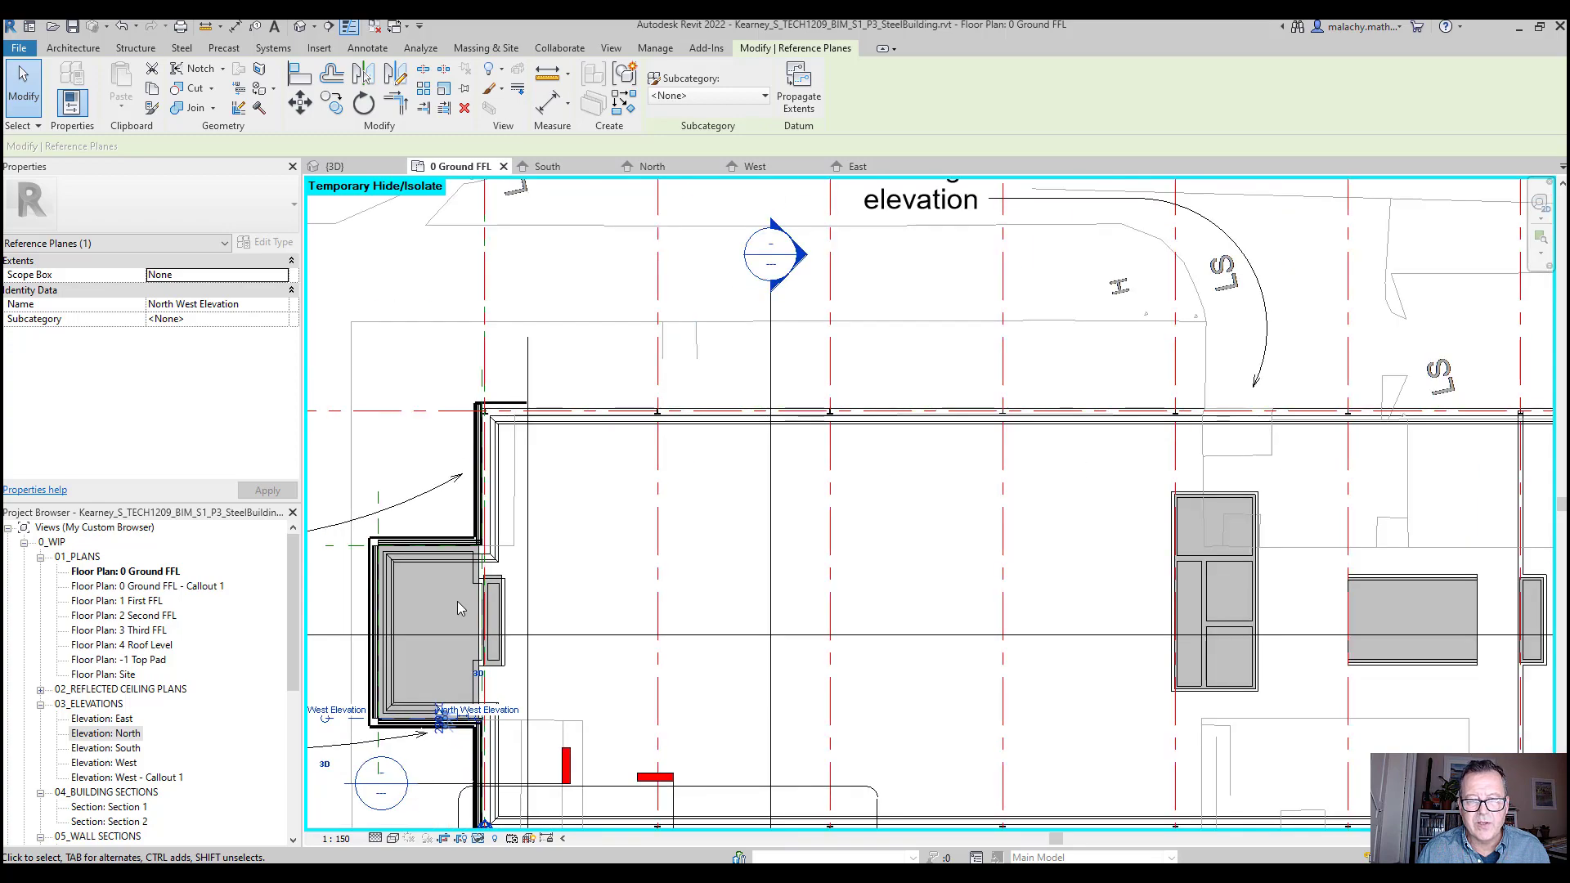
# Open the 3D view, inspect the cladding around the west stair core, and reset that view's temporary hide/isolate
pyautogui.click(366, 166)
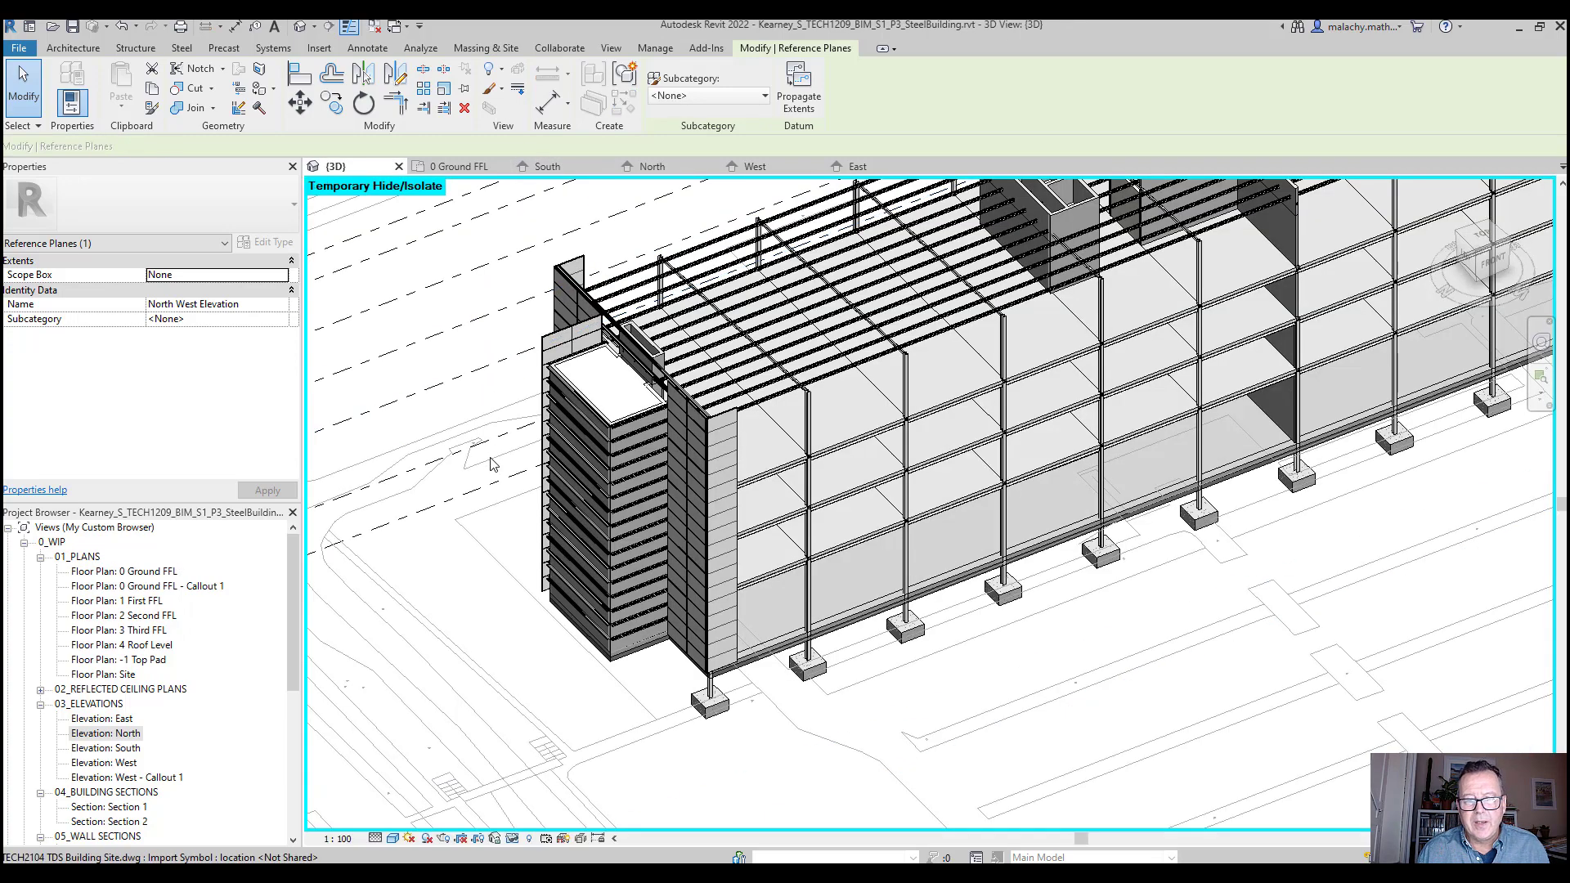
pyautogui.scroll(5, 640, 424)
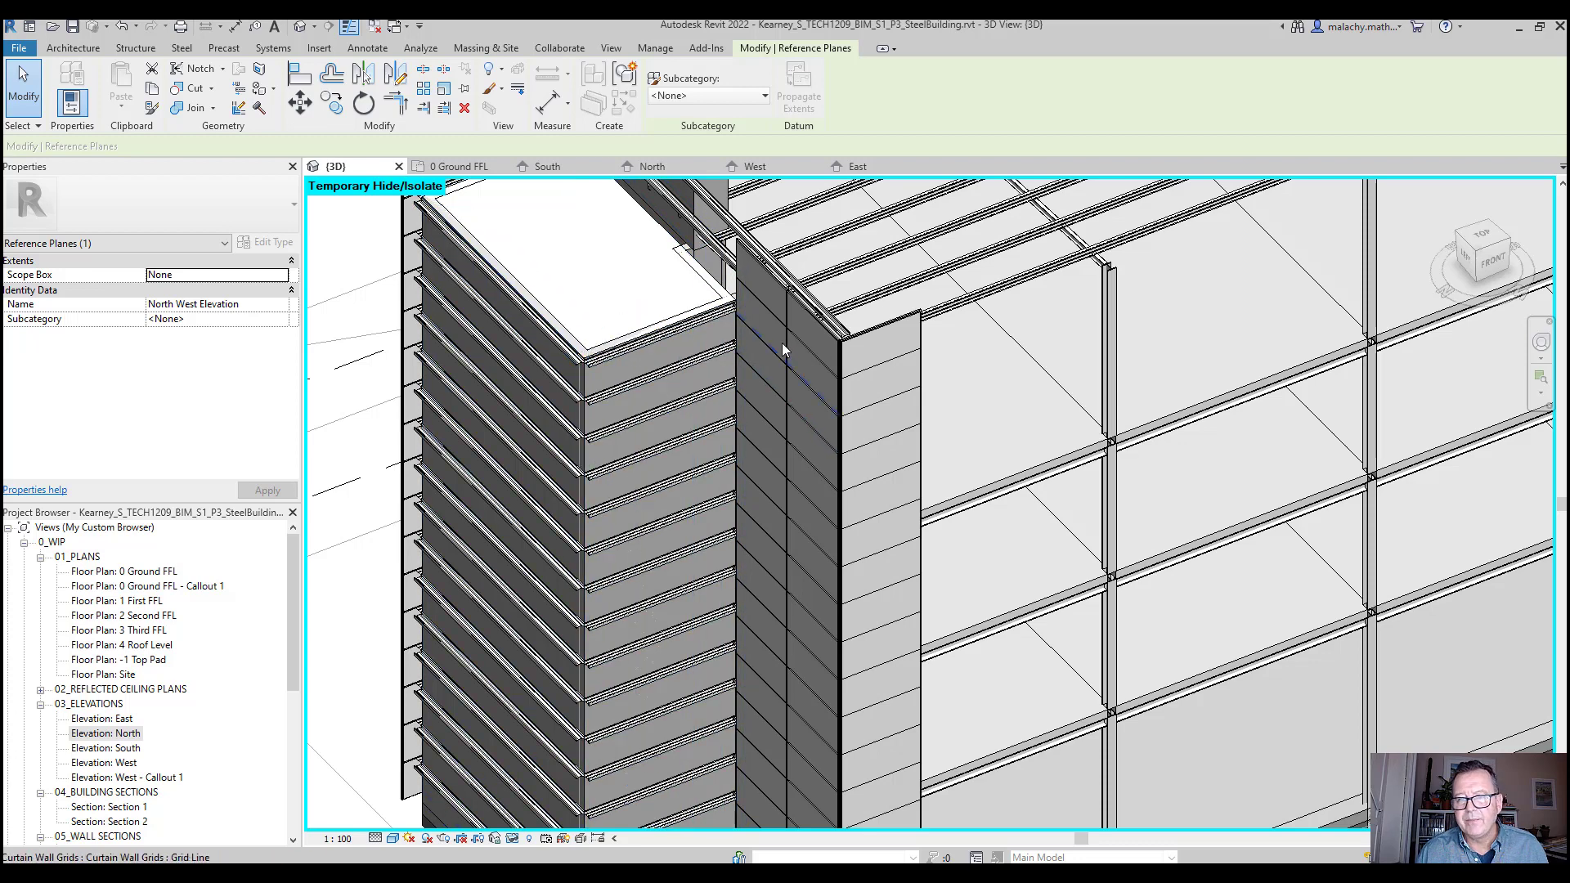
pyautogui.scroll(-5, 734, 565)
pyautogui.scroll(-3, 734, 565)
pyautogui.scroll(2, 612, 460)
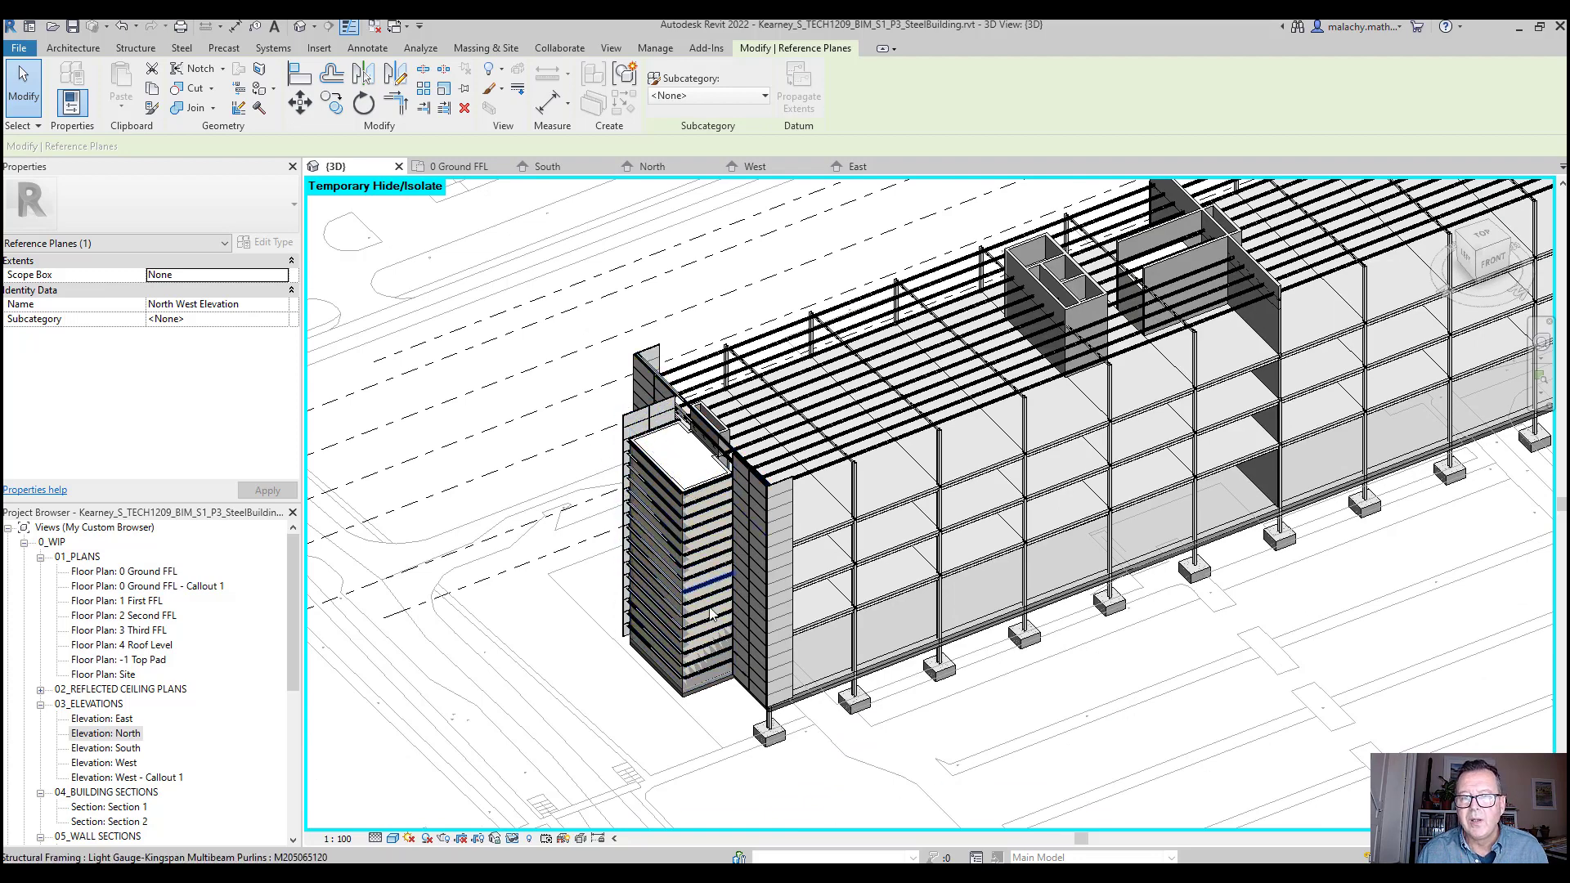
pyautogui.click(517, 837)
pyautogui.click(545, 821)
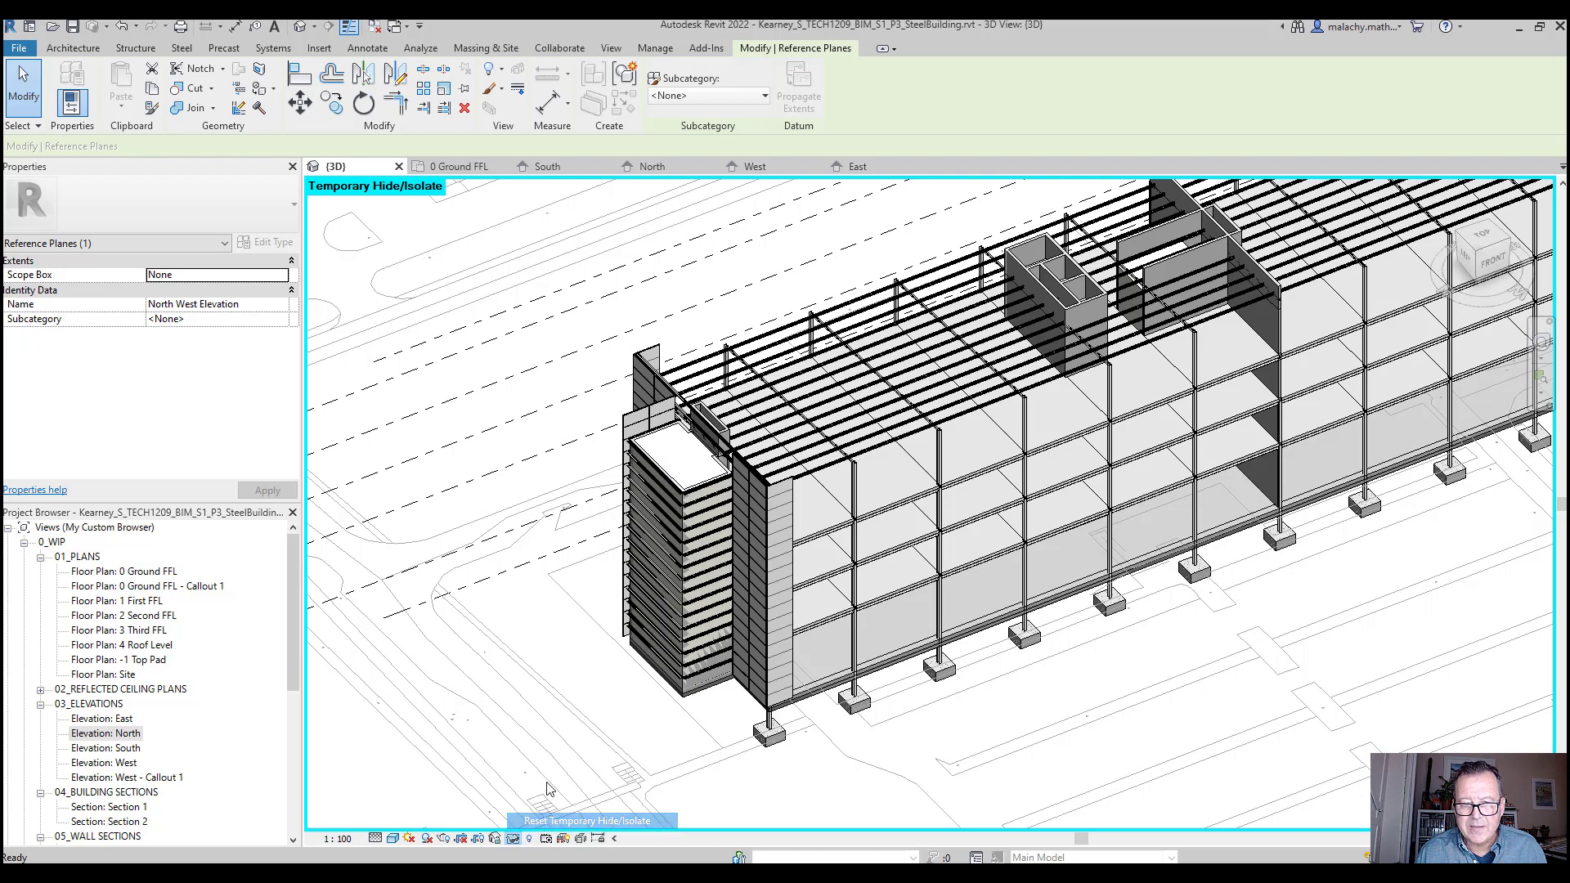
pyautogui.scroll(-4, 705, 605)
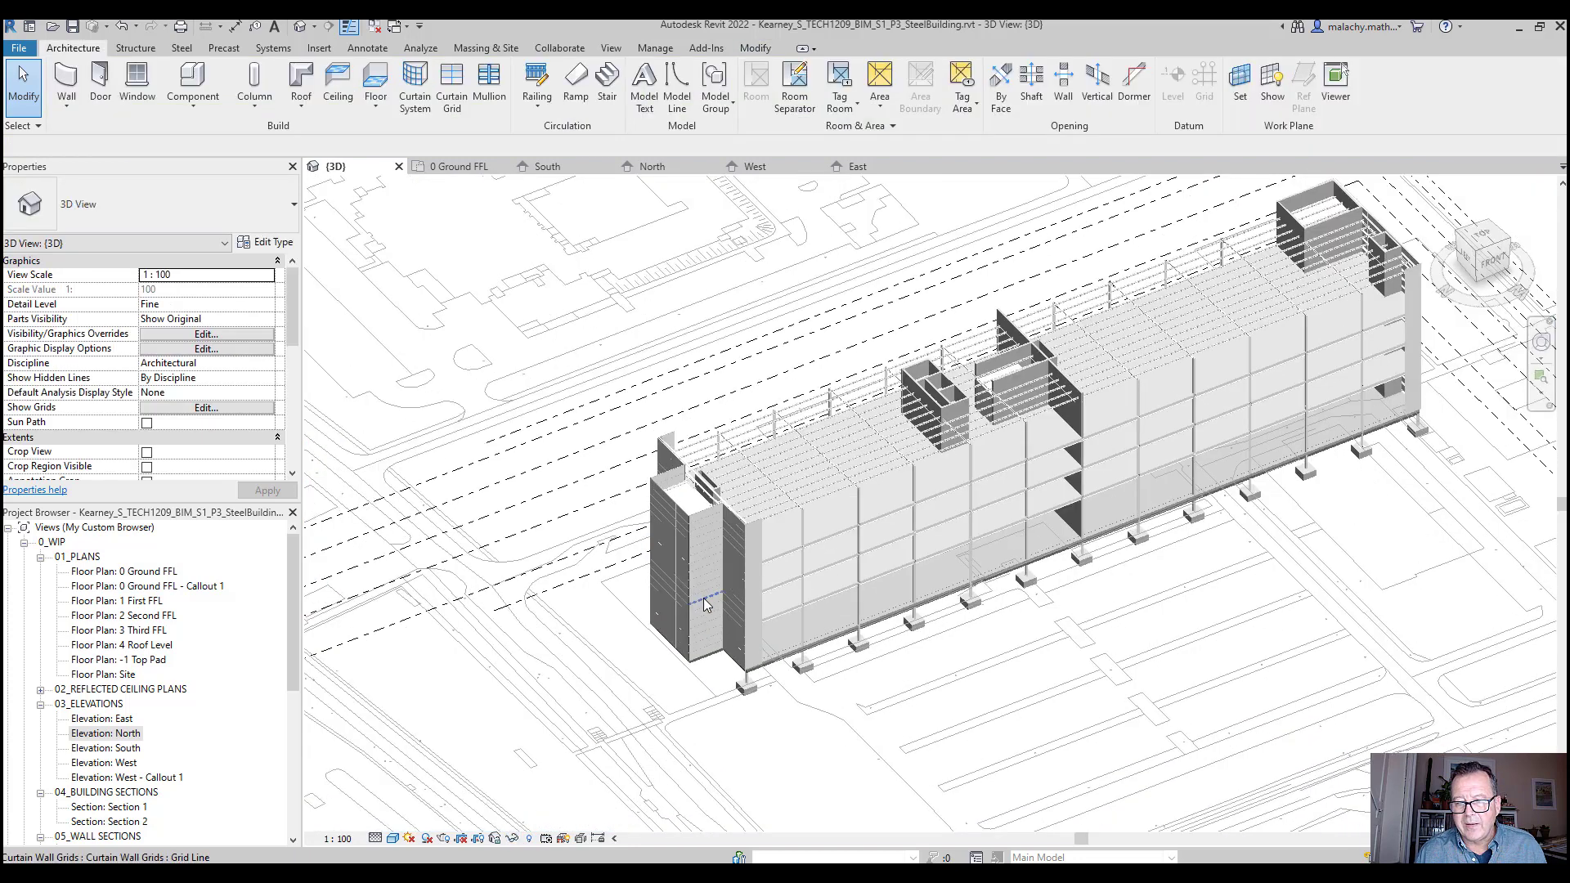
pyautogui.moveTo(803, 547); pyautogui.dragTo(624, 557, button='middle')
# Return to the 0 Ground FFL plan and examine the south facade and the type of the short cladding return at its west corner
pyautogui.click(458, 166)
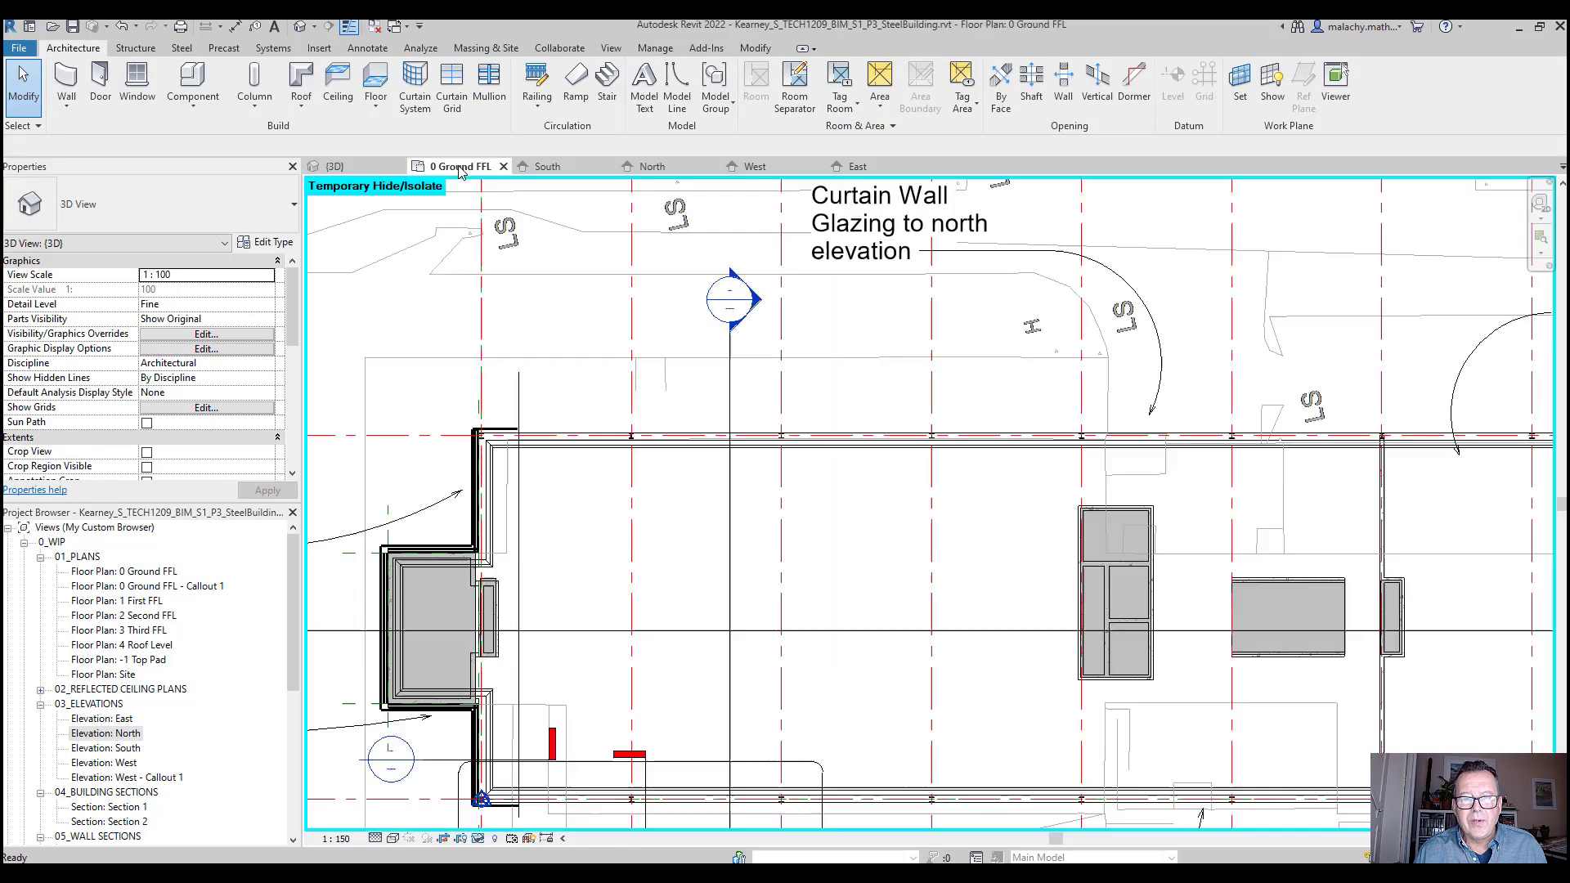
pyautogui.scroll(-3, 540, 507)
pyautogui.moveTo(563, 431); pyautogui.dragTo(561, 390, button='middle')
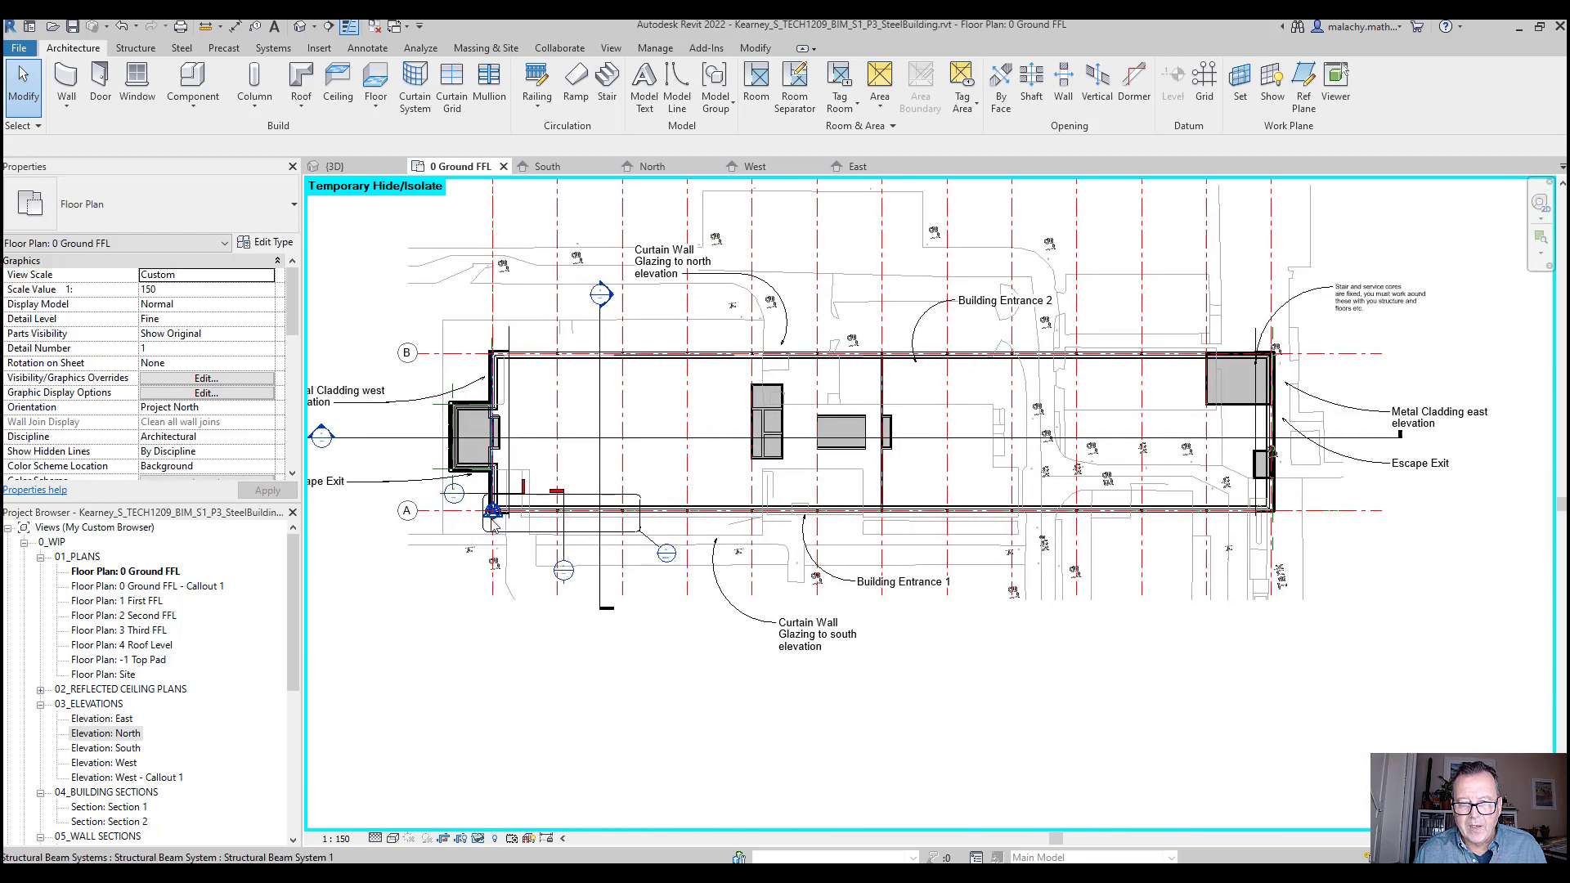
pyautogui.scroll(6, 484, 516)
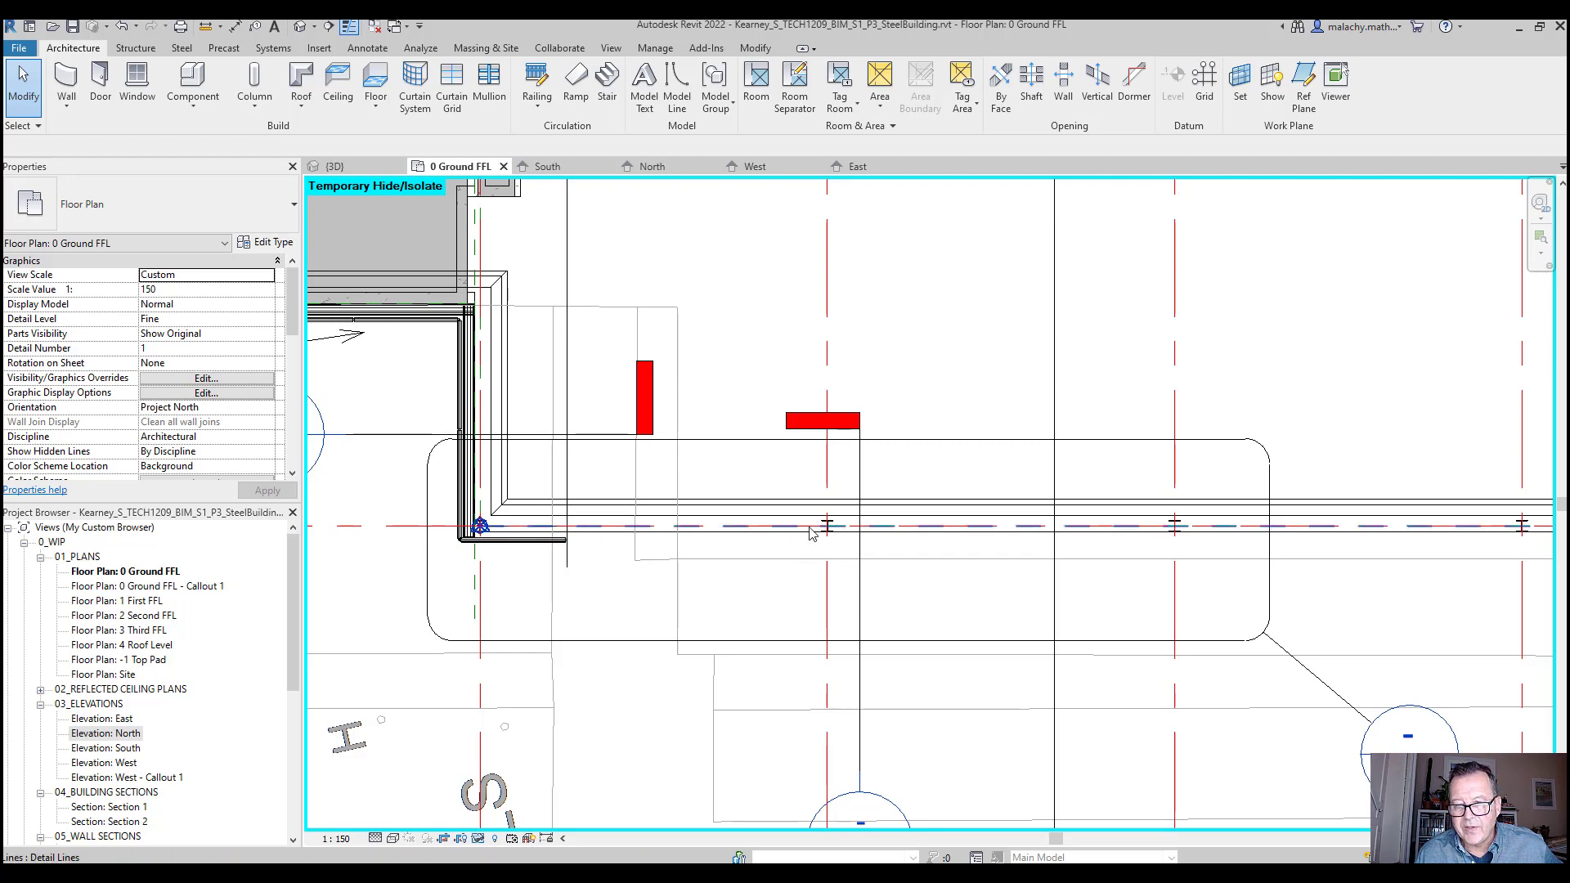
pyautogui.scroll(-2, 523, 561)
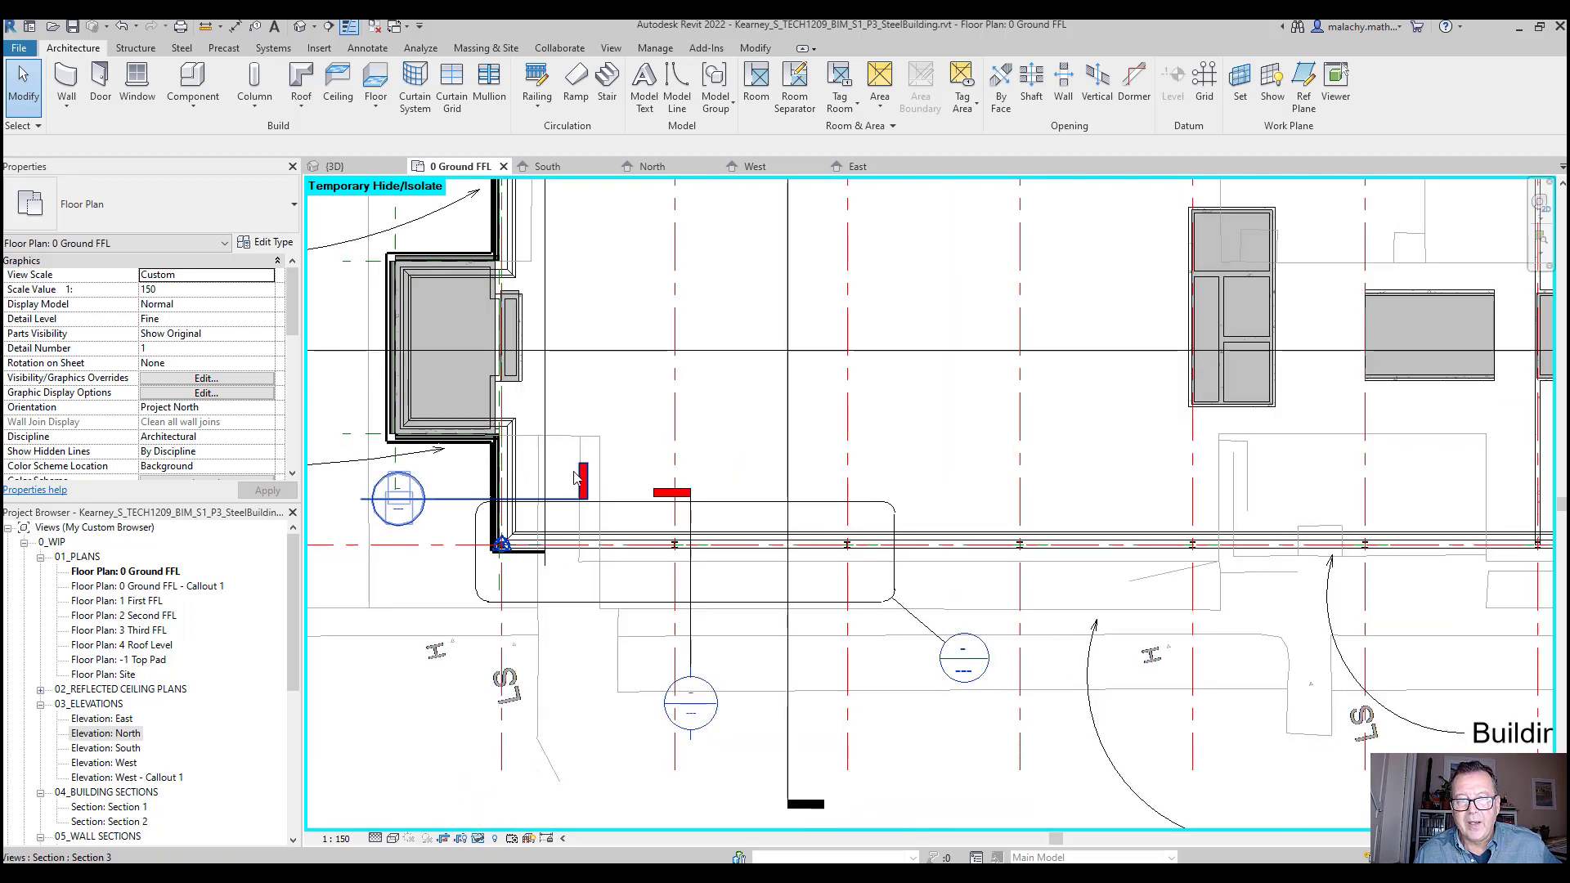
pyautogui.scroll(-2, 574, 479)
pyautogui.moveTo(965, 484); pyautogui.dragTo(721, 486, button='middle')
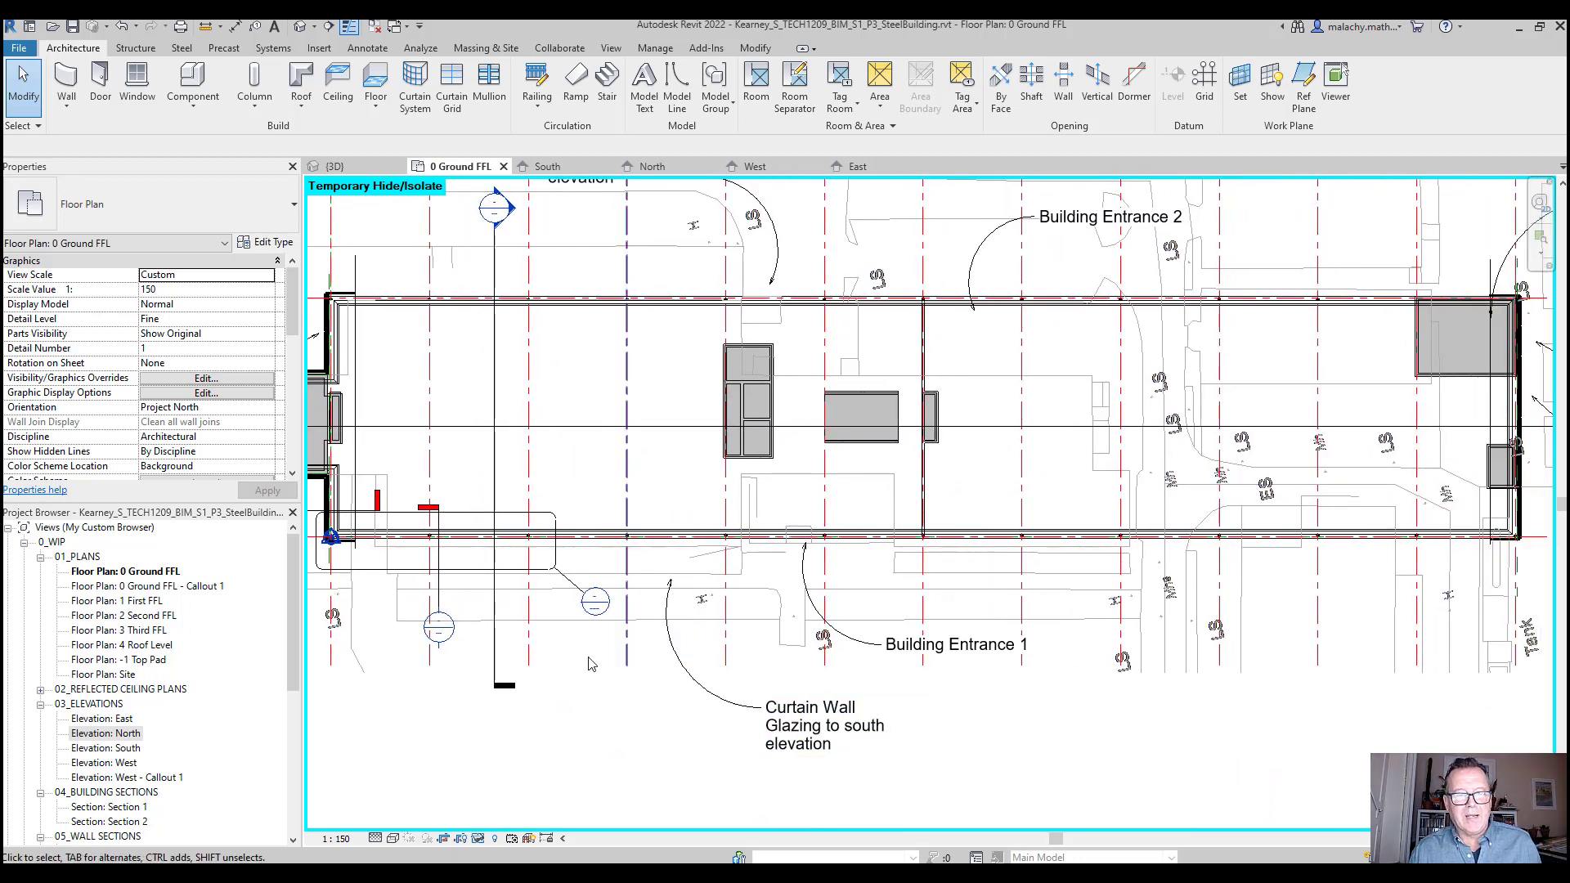
pyautogui.moveTo(323, 567); pyautogui.dragTo(462, 571, button='middle')
pyautogui.scroll(5, 463, 571)
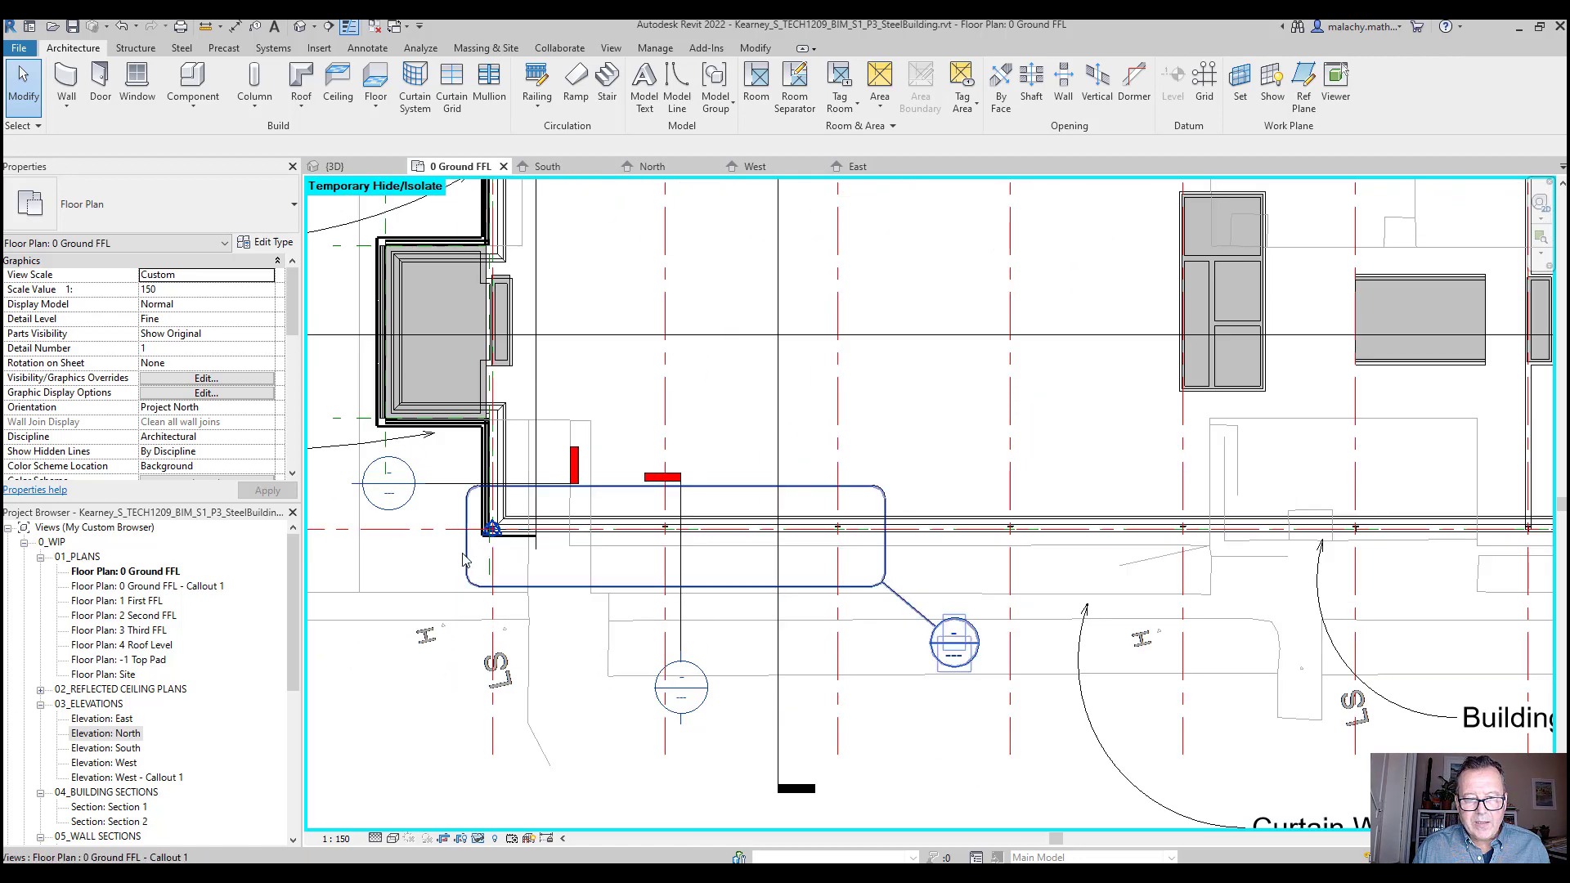
pyautogui.click(533, 529)
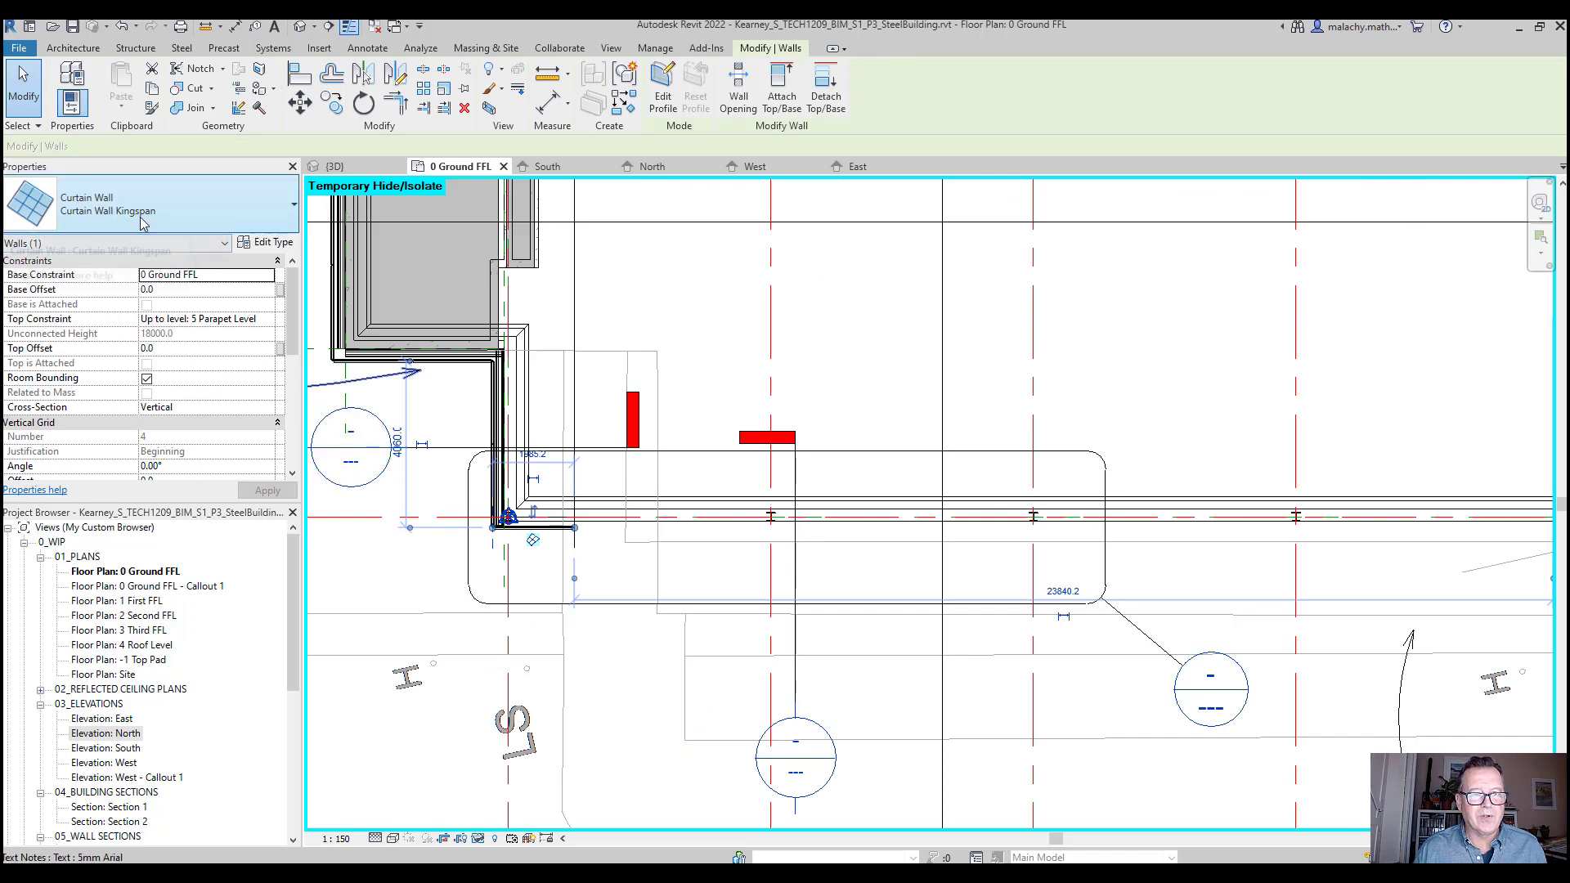
pyautogui.click(621, 567)
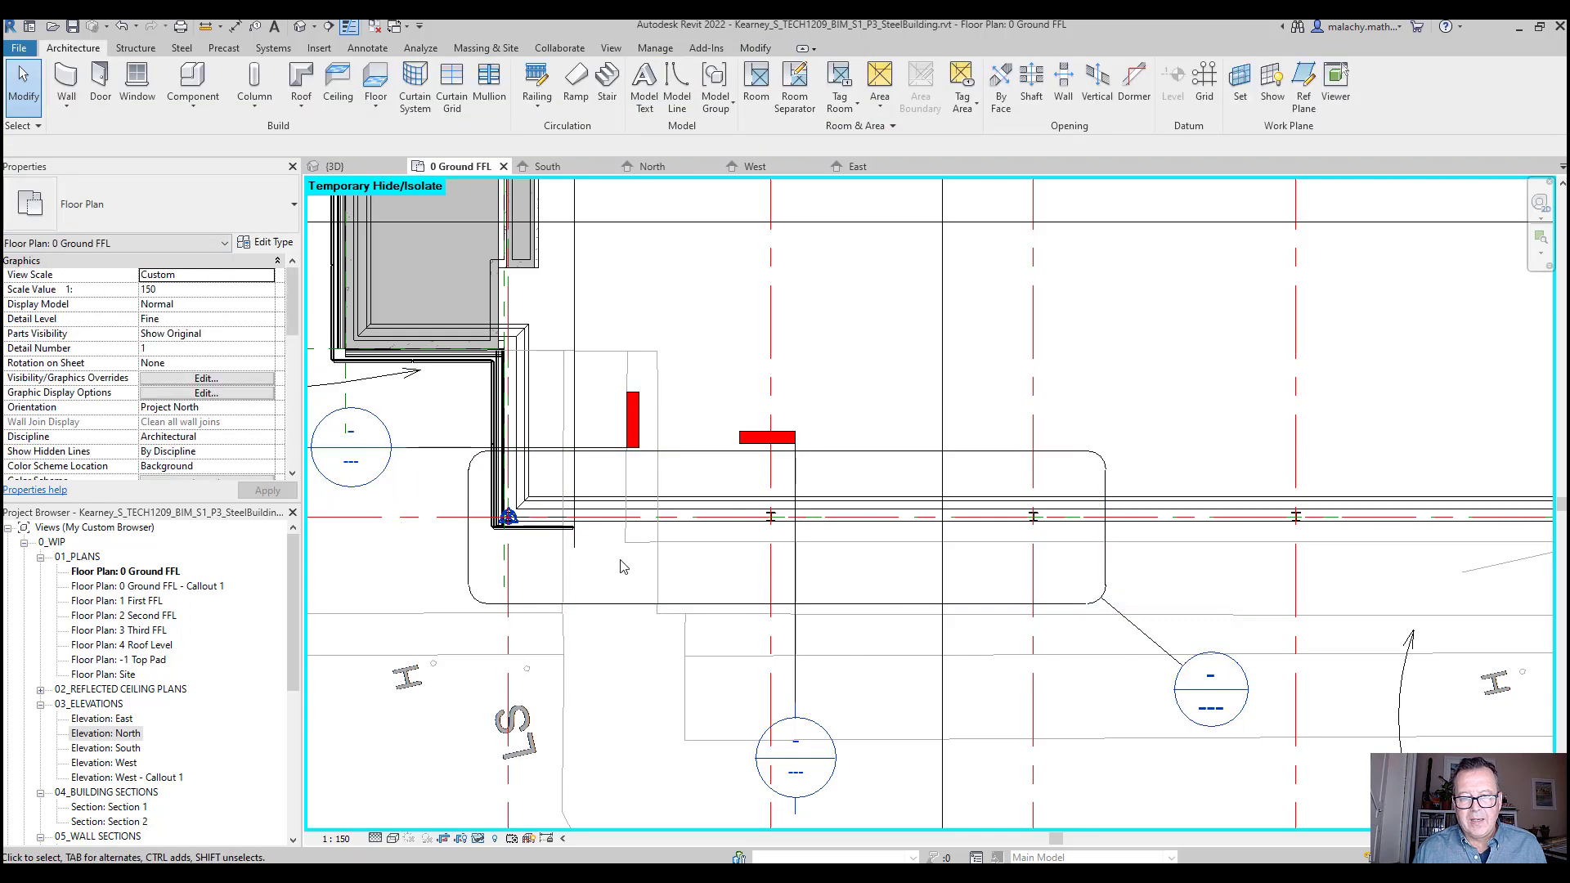
# Draw a Curtain Wall from 0 Ground FFL to 5 Parapet Level along the south facade, from the east Kingspan return's end to the west detail line
pyautogui.click(66, 105)
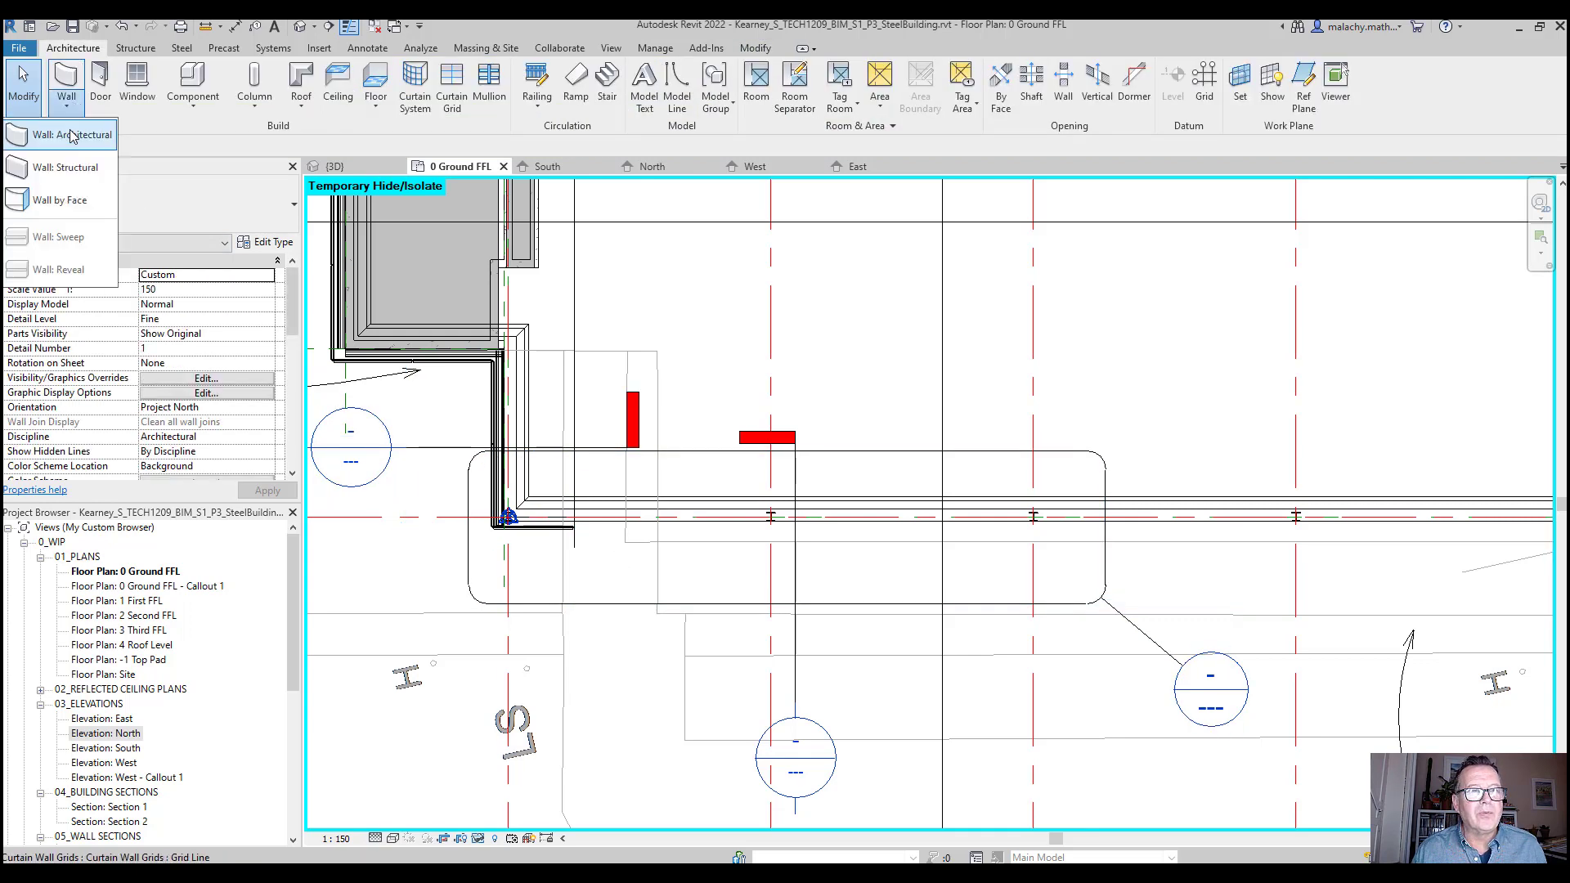
pyautogui.click(72, 145)
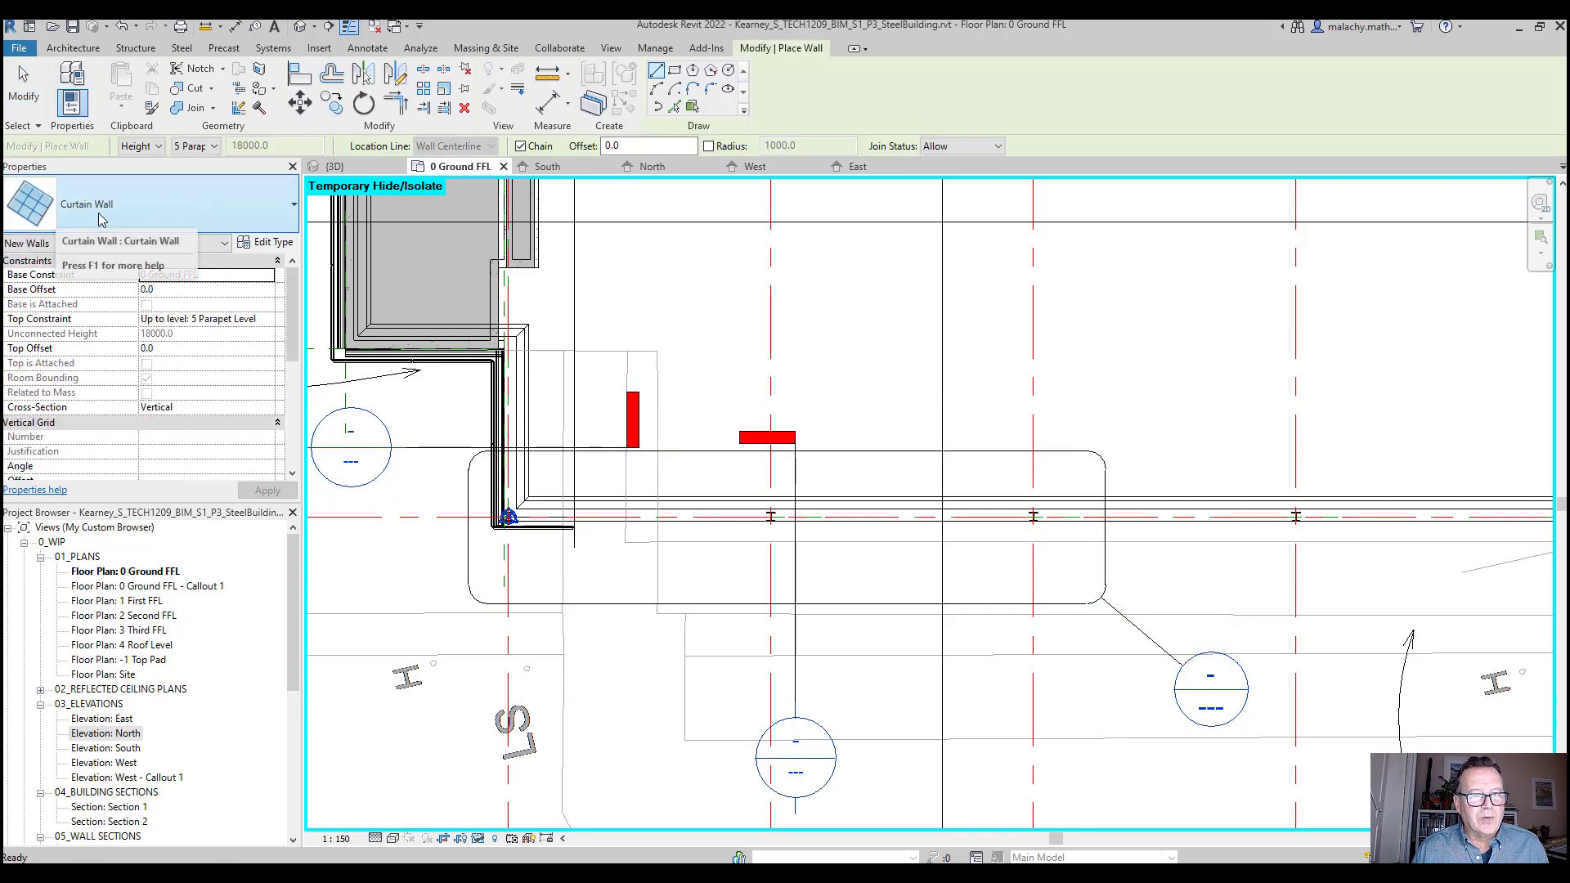
pyautogui.click(98, 220)
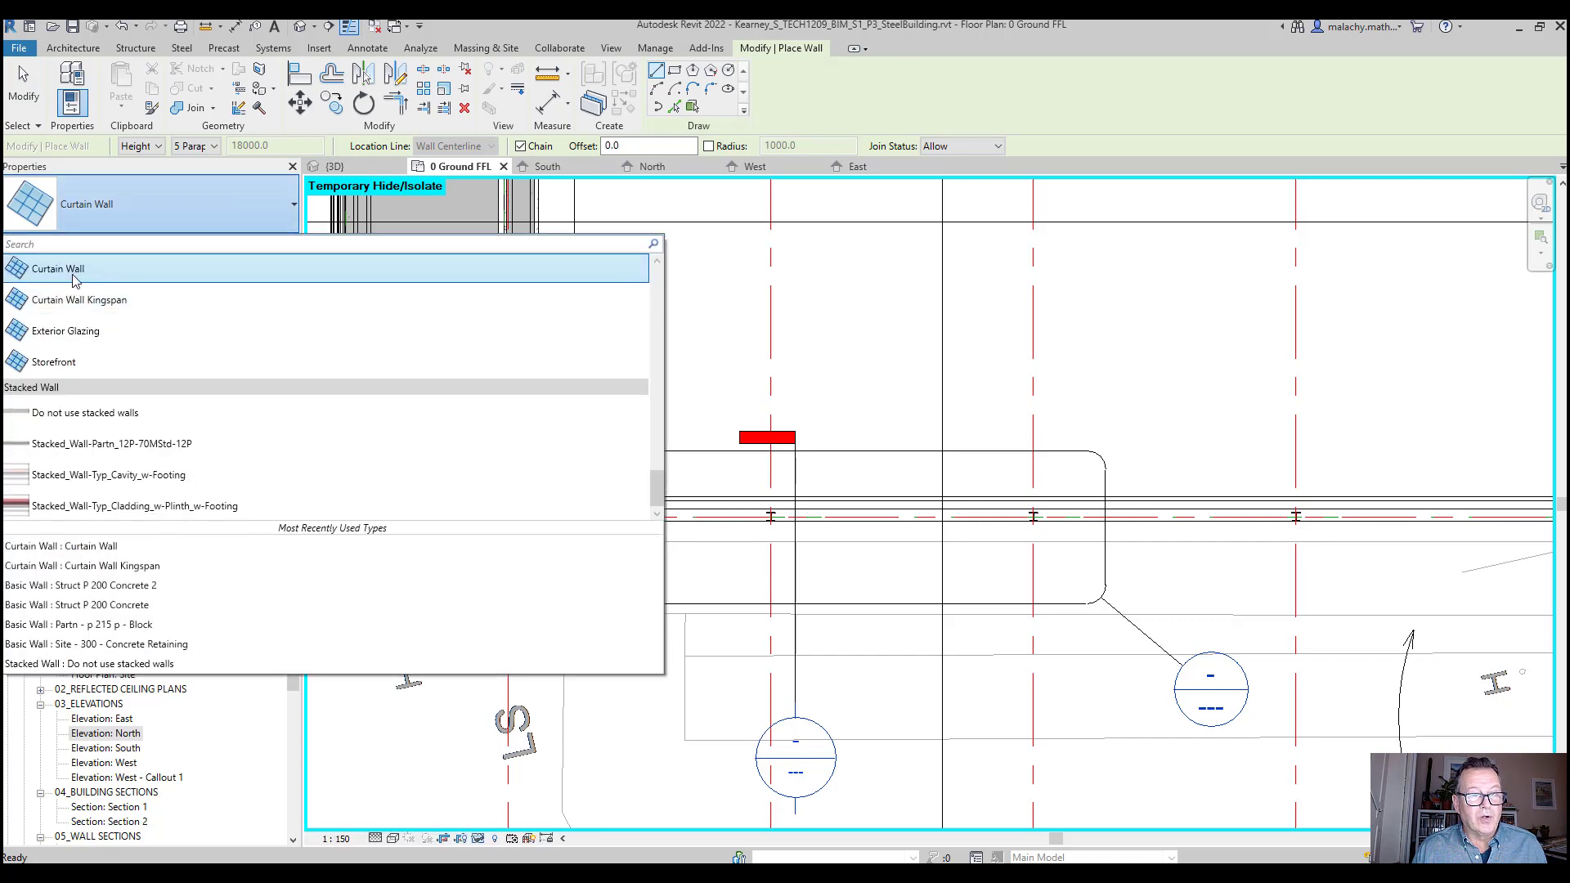
pyautogui.click(72, 275)
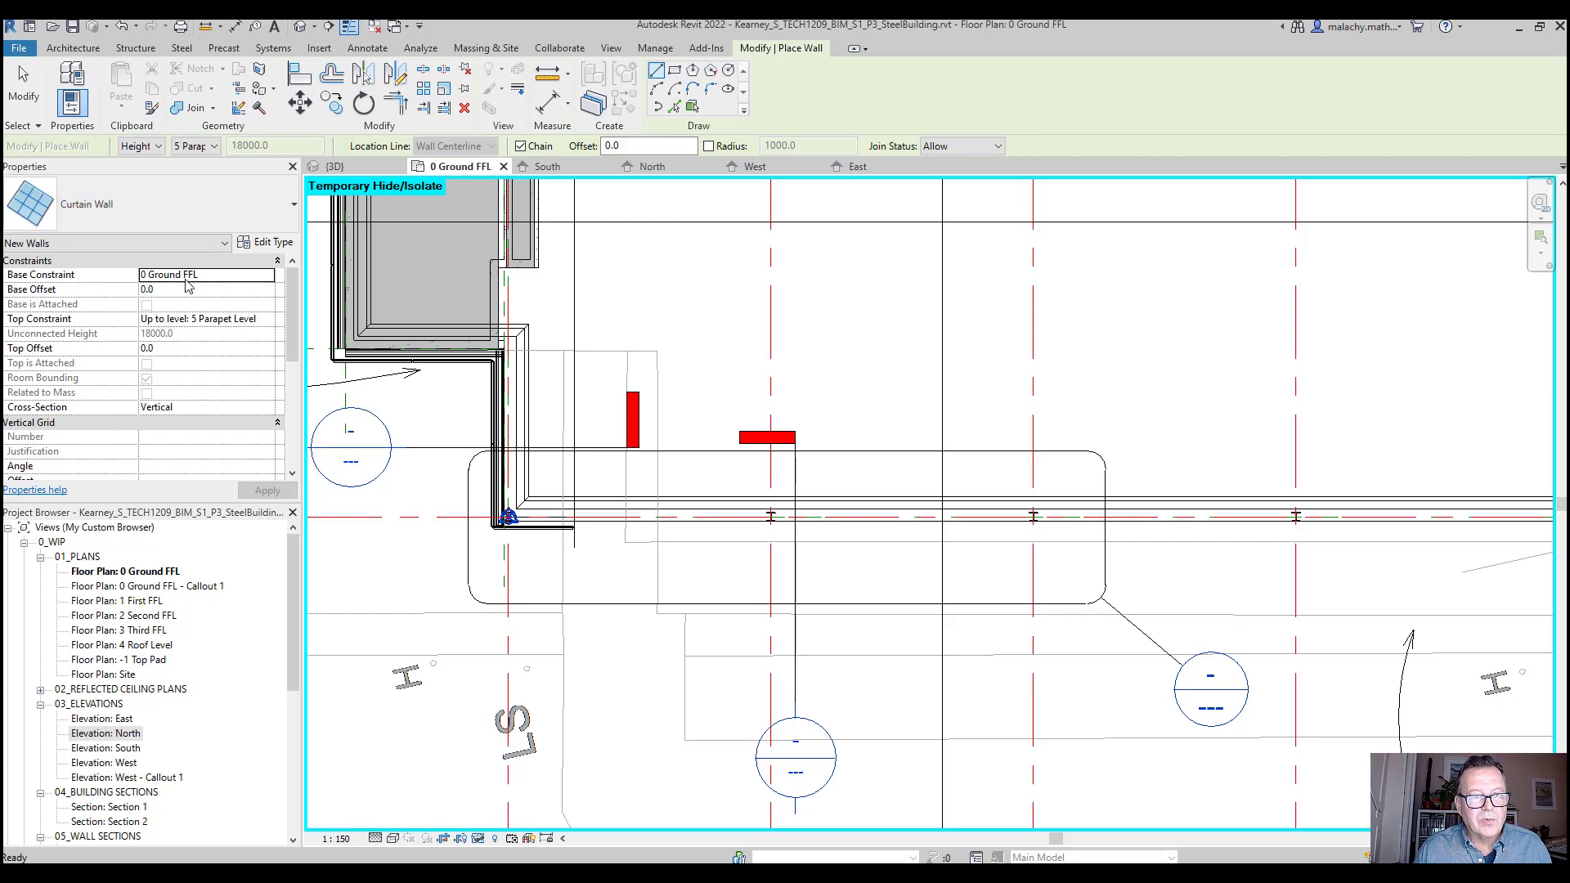
pyautogui.scroll(-5, 737, 497)
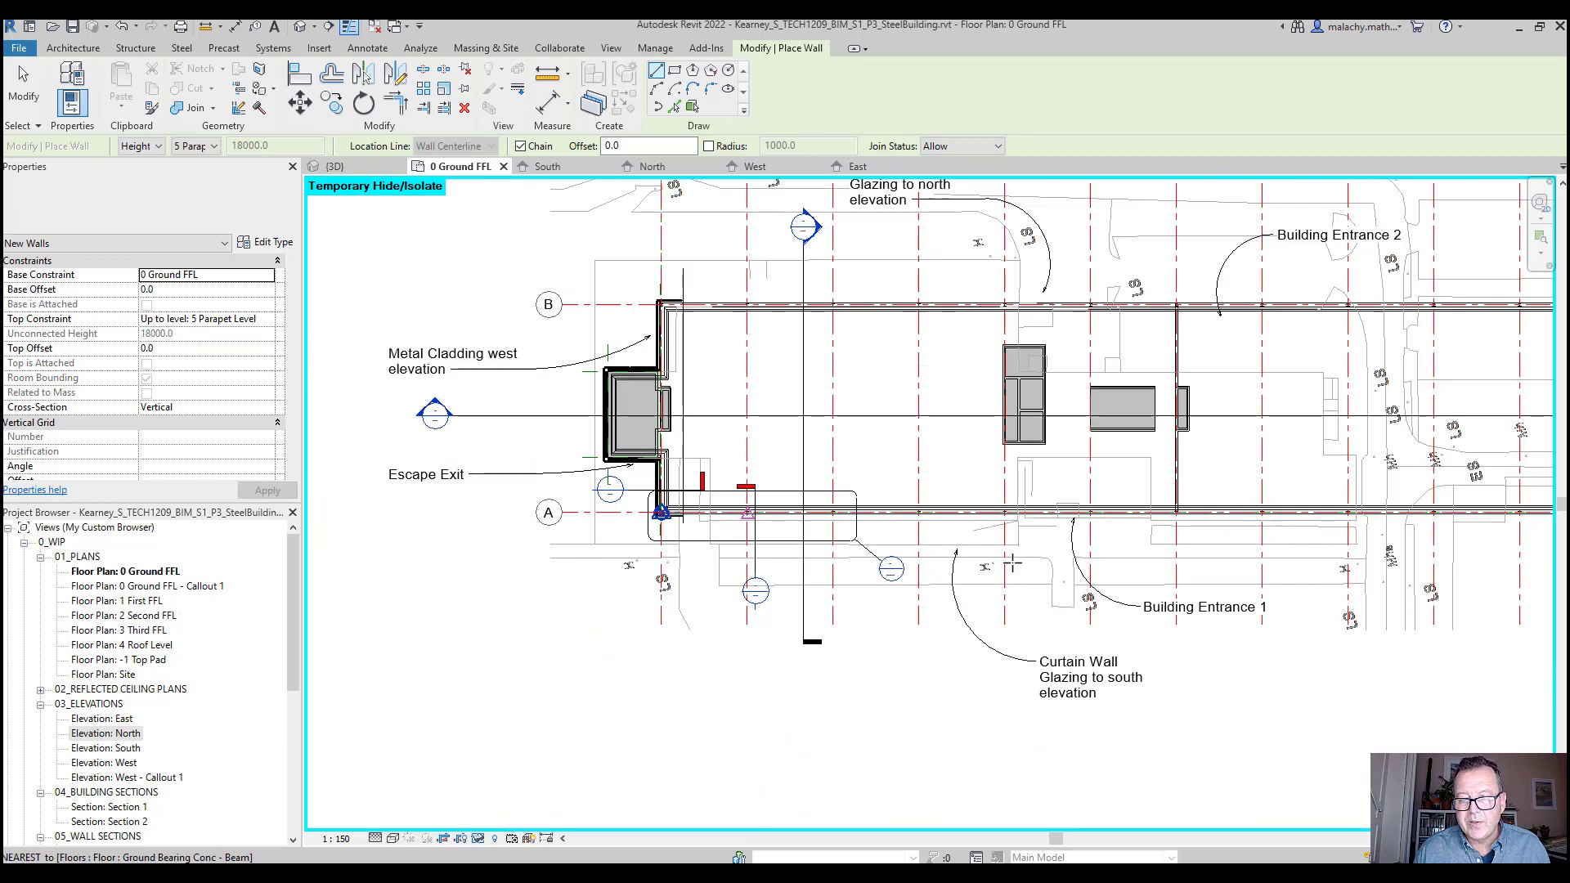
pyautogui.moveTo(1178, 578); pyautogui.dragTo(260, 492, button='middle')
pyautogui.scroll(6, 821, 463)
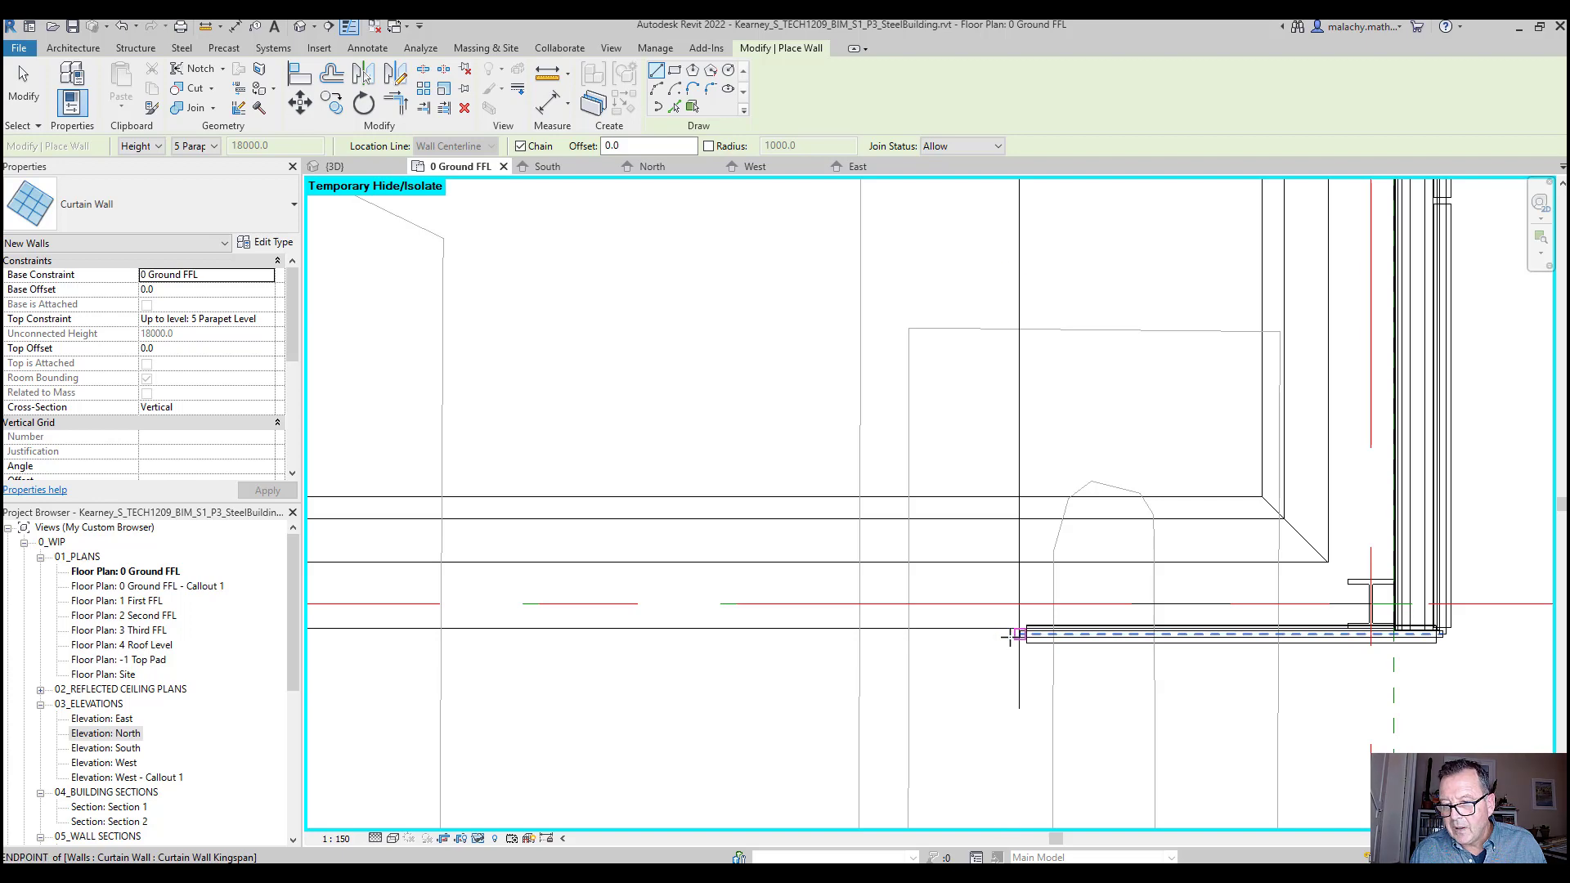
pyautogui.click(1008, 637)
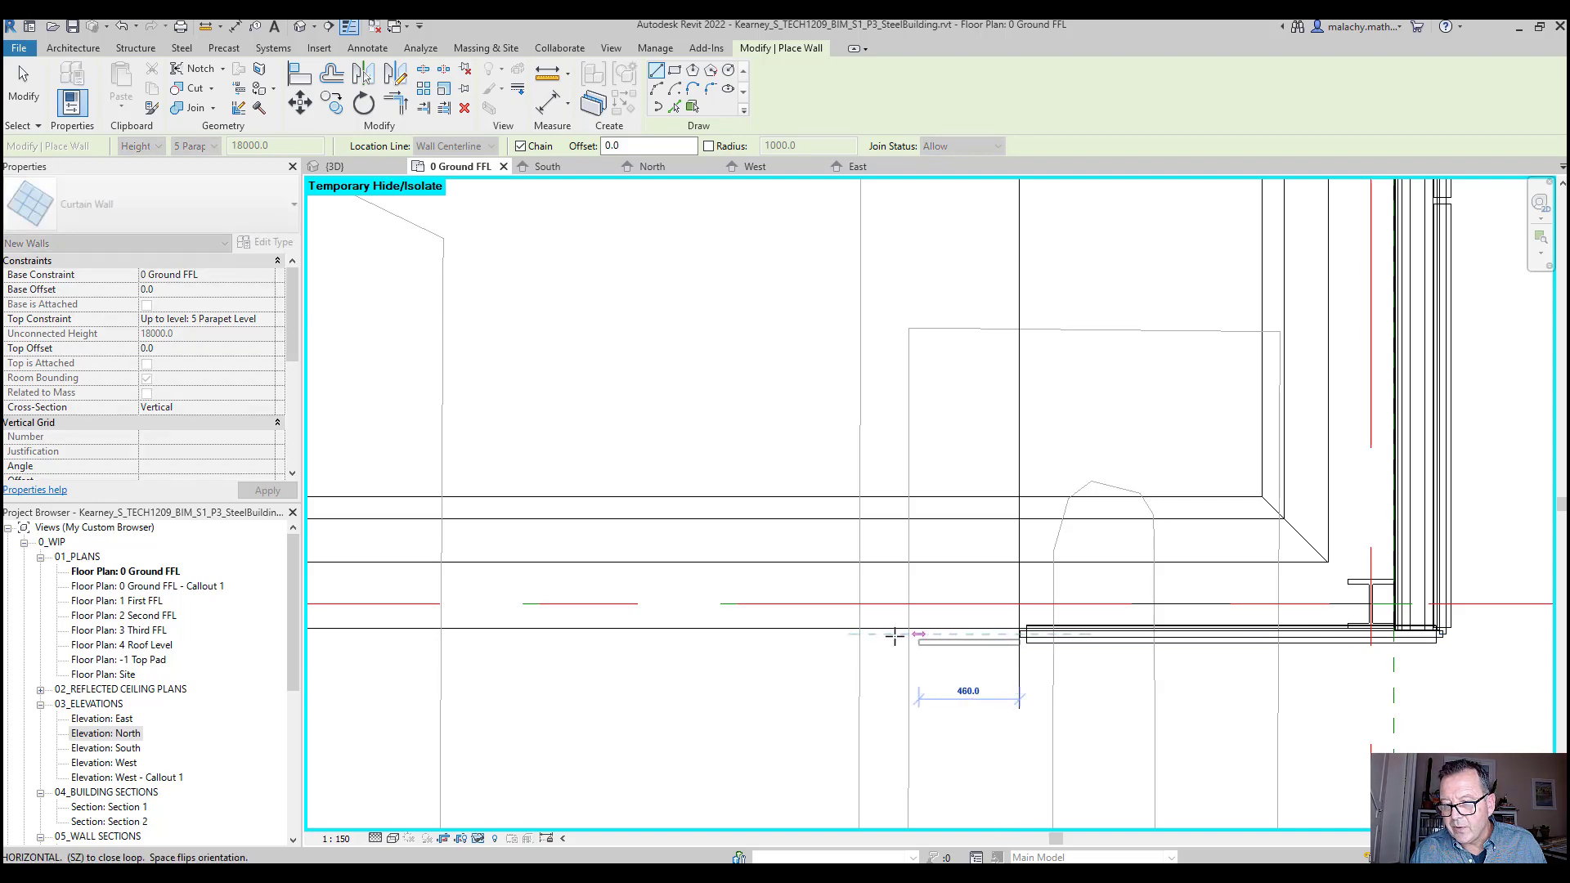
pyautogui.scroll(2, 894, 635)
pyautogui.scroll(-3, 862, 636)
pyautogui.moveTo(1027, 659)
pyautogui.mouseDown(button='middle')
pyautogui.moveTo(572, 652)
pyautogui.moveTo(1314, 657)
pyautogui.mouseUp(button='middle')
pyautogui.moveTo(458, 641); pyautogui.dragTo(1317, 655, button='middle')
pyautogui.moveTo(613, 638); pyautogui.dragTo(1357, 651, button='middle')
pyautogui.scroll(5, 634, 639)
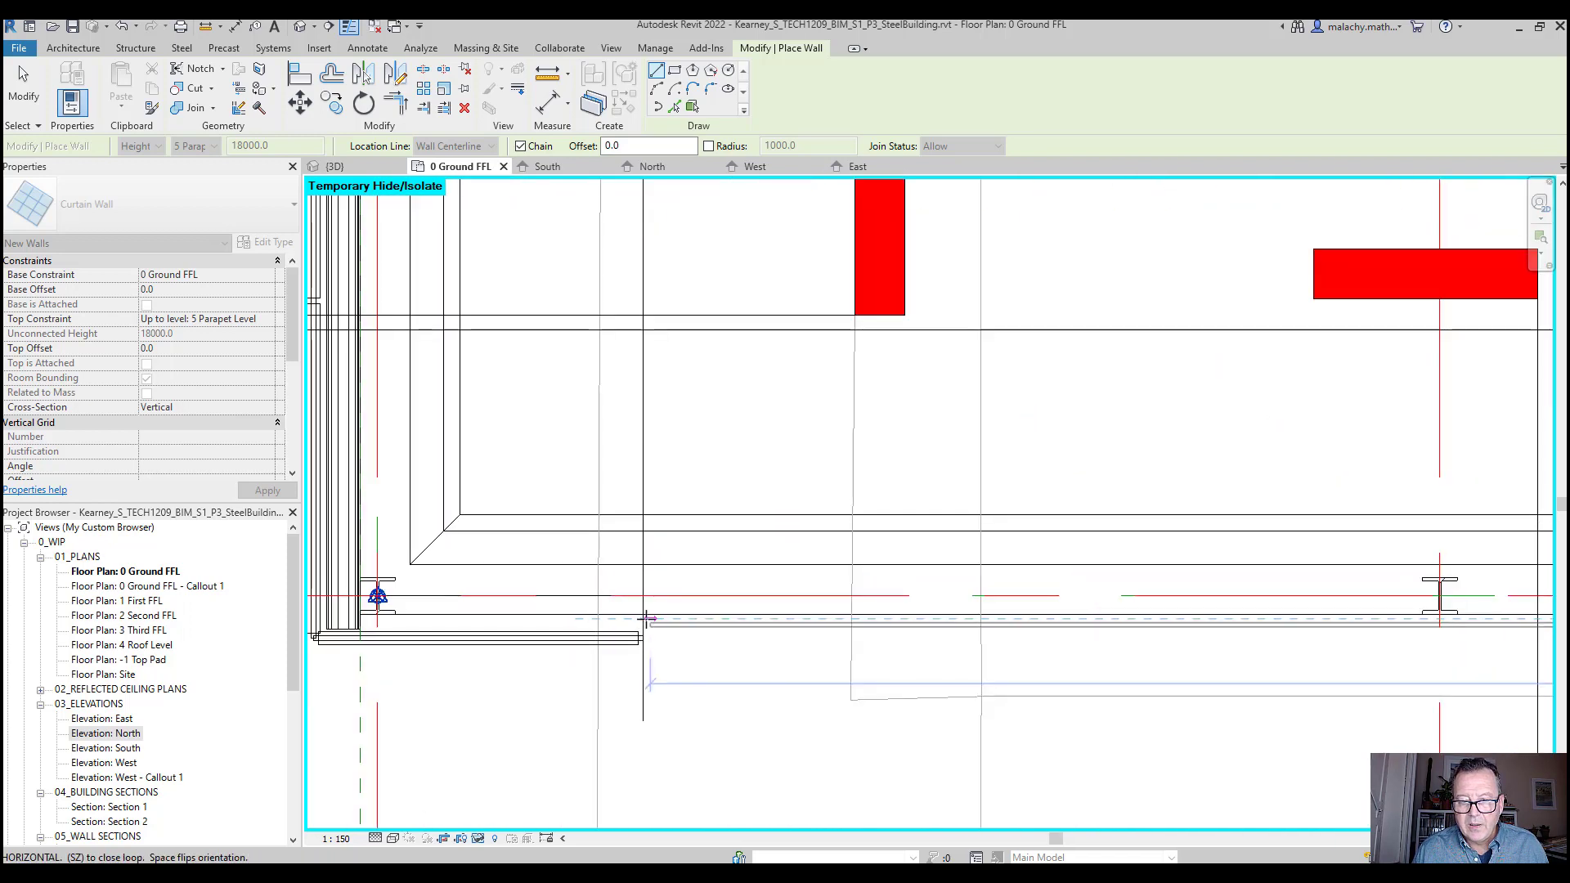
pyautogui.scroll(2, 643, 618)
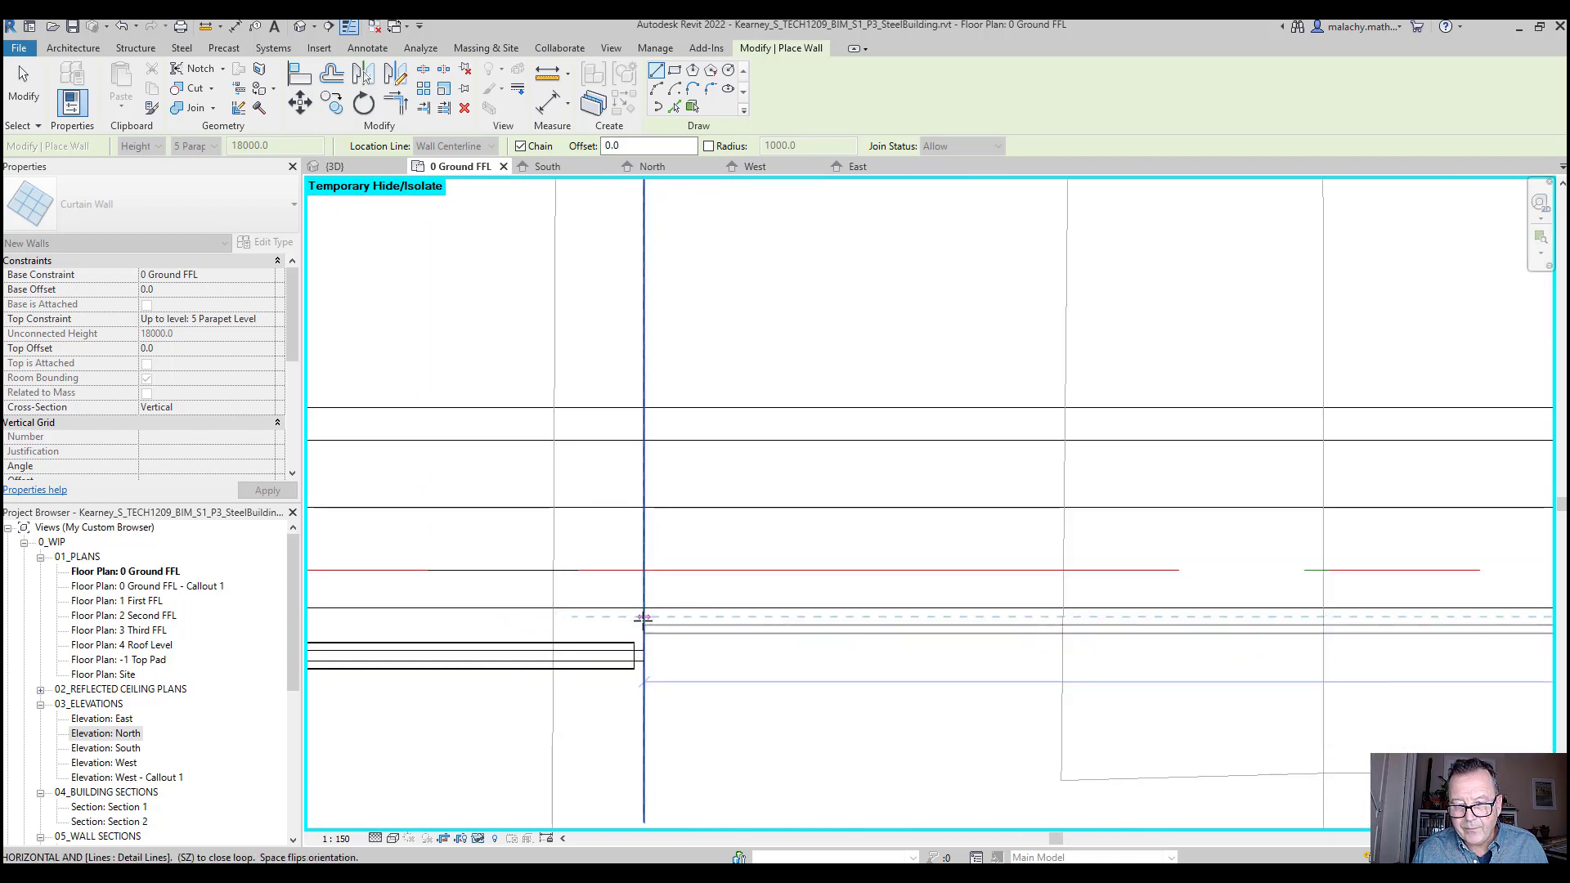
pyautogui.press('Escape')
pyautogui.press('Escape')
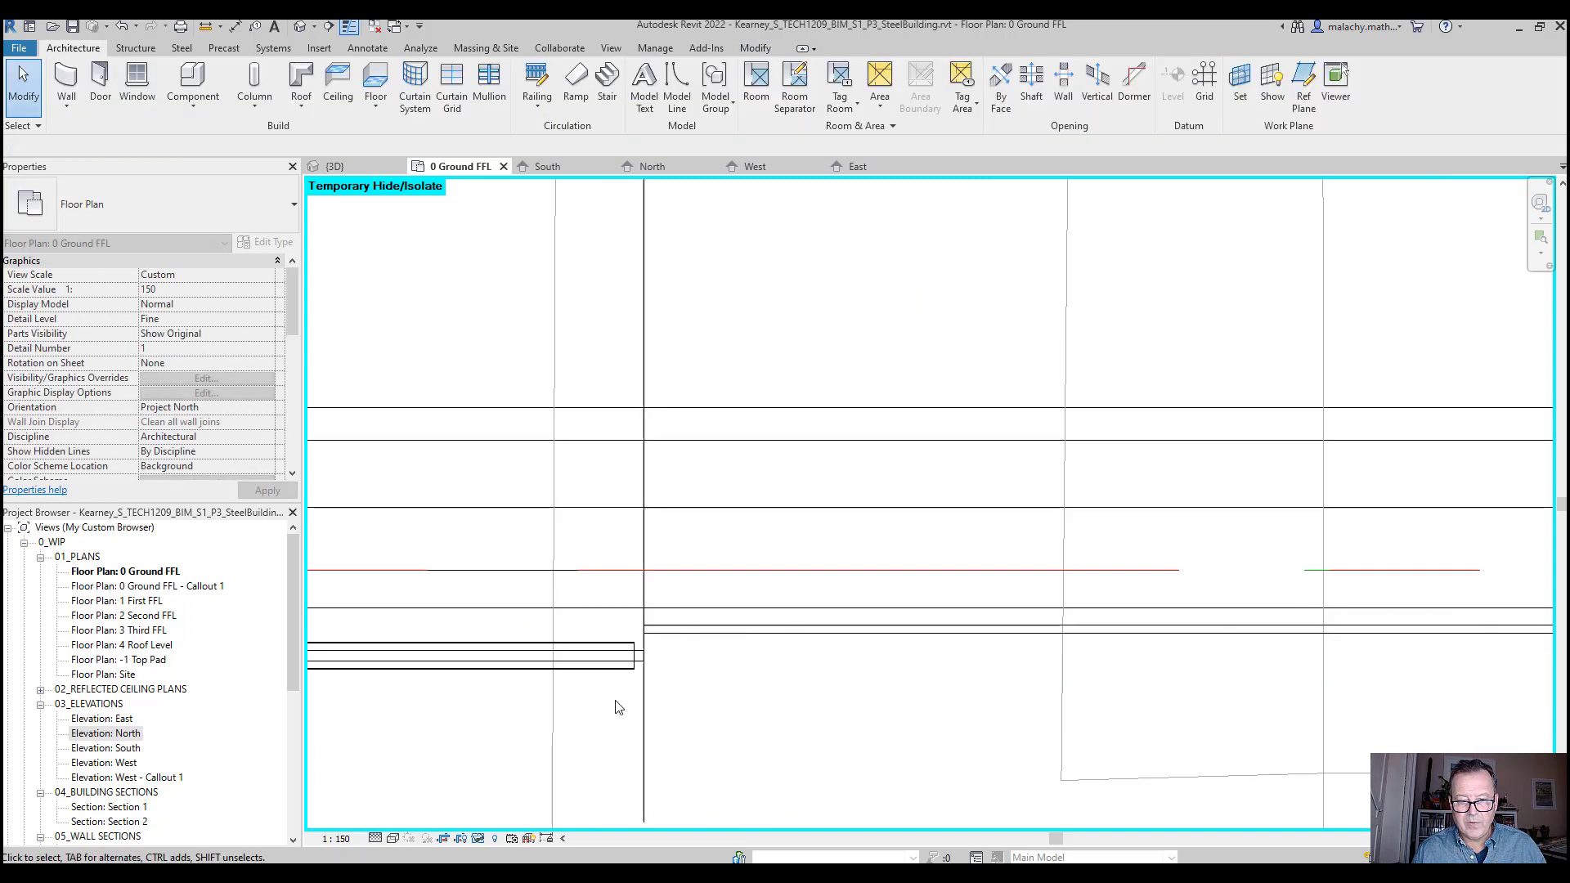
# Nudge the new south curtain wall outward from the column line, towards the line of the west Kingspan return wall
pyautogui.click(718, 642)
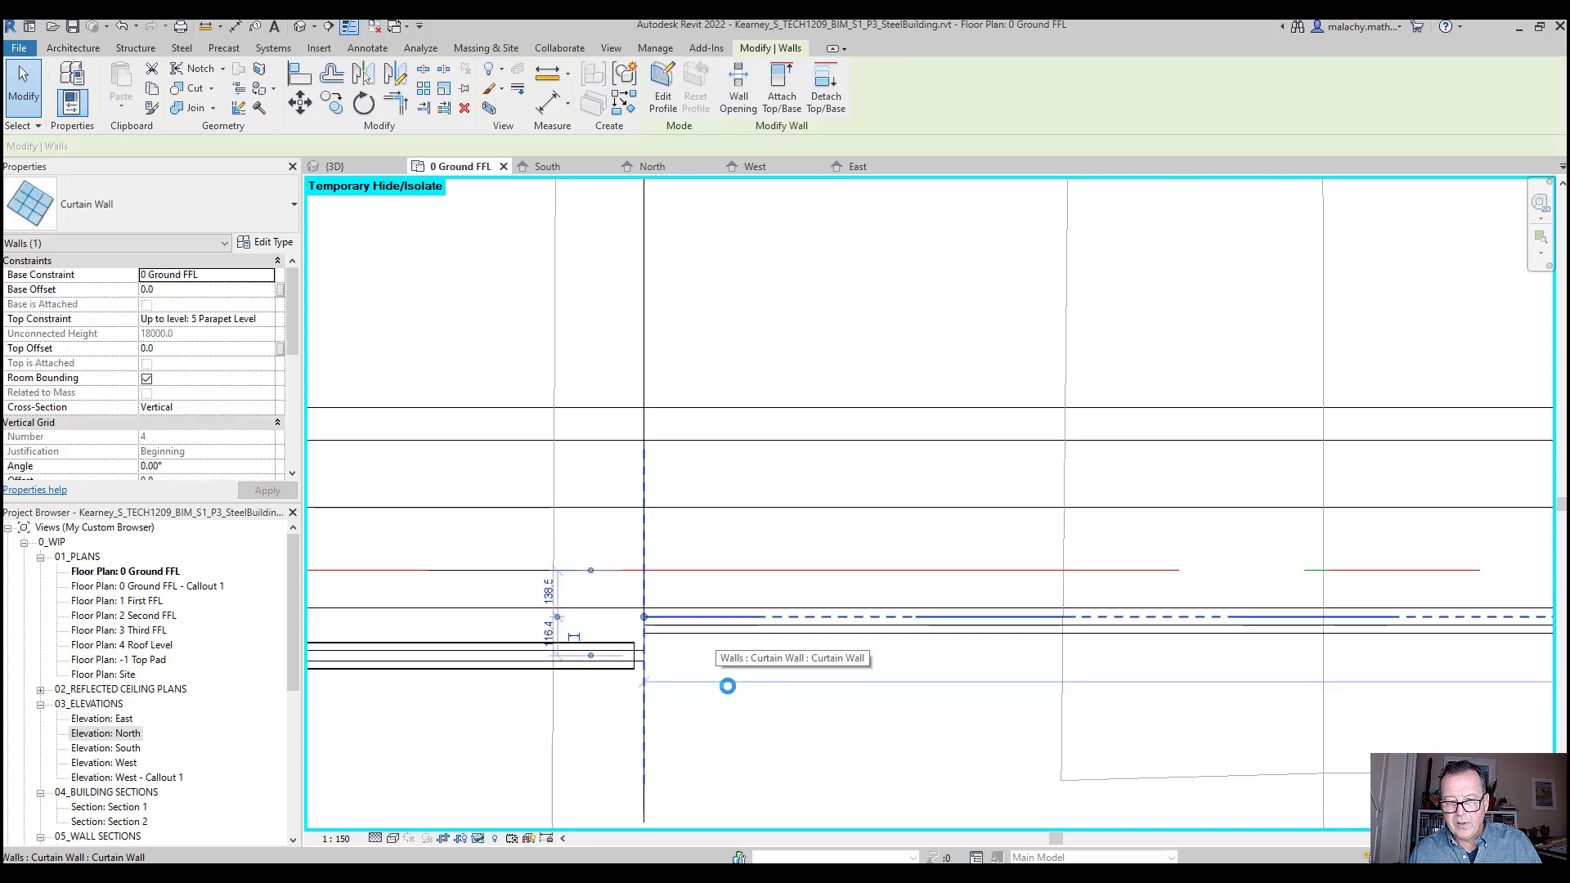
pyautogui.moveTo(728, 686); pyautogui.dragTo(724, 703)
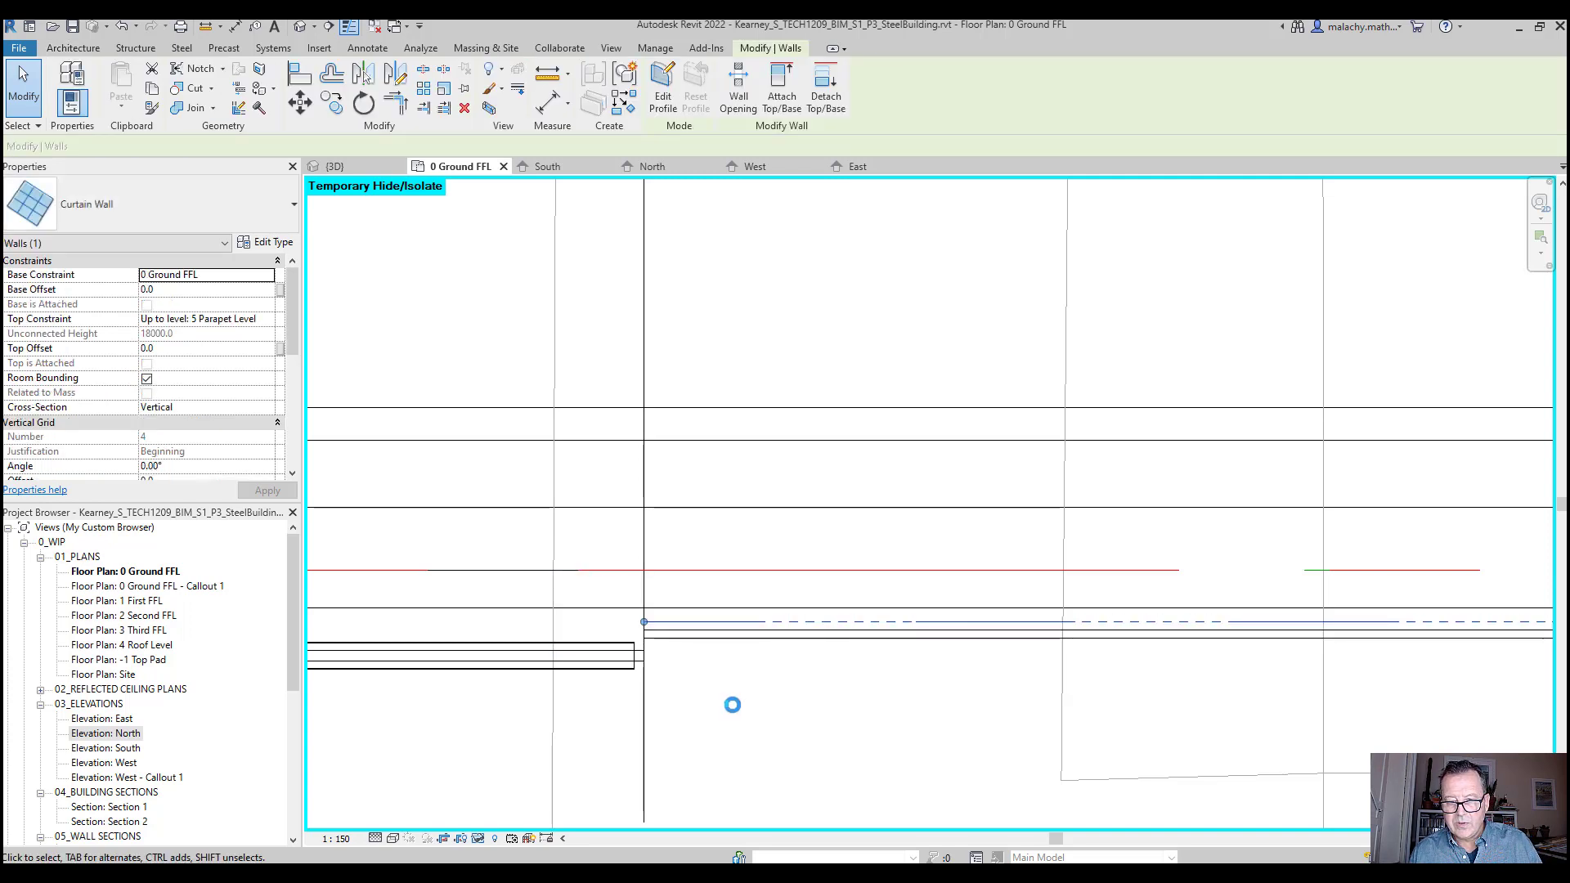
pyautogui.moveTo(715, 691); pyautogui.dragTo(721, 701)
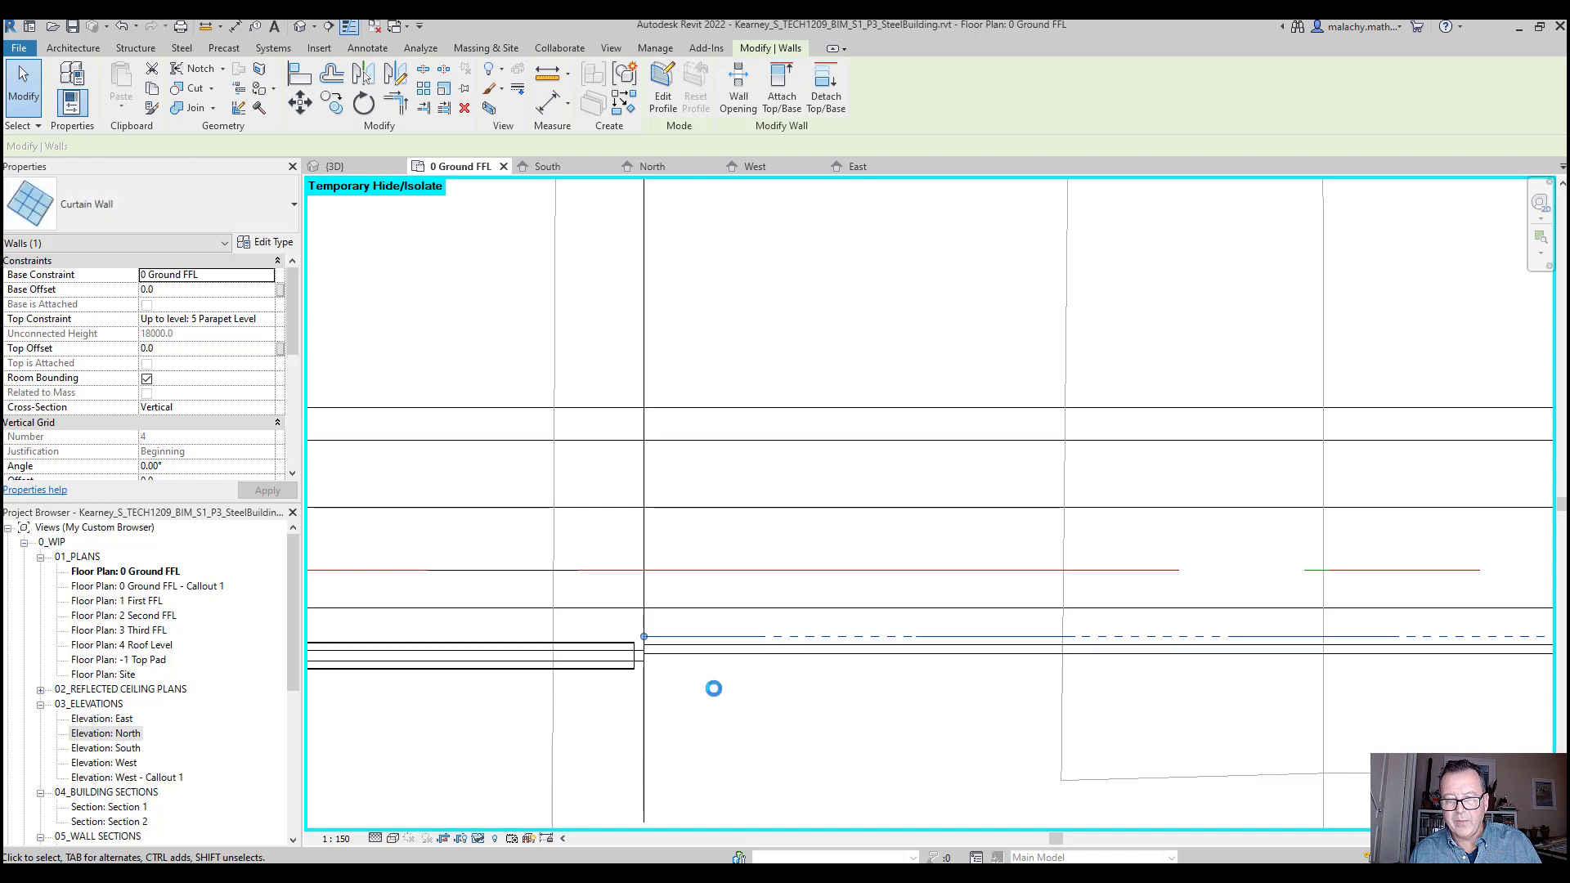
pyautogui.scroll(-4, 718, 696)
pyautogui.moveTo(1129, 745); pyautogui.dragTo(354, 679, button='middle')
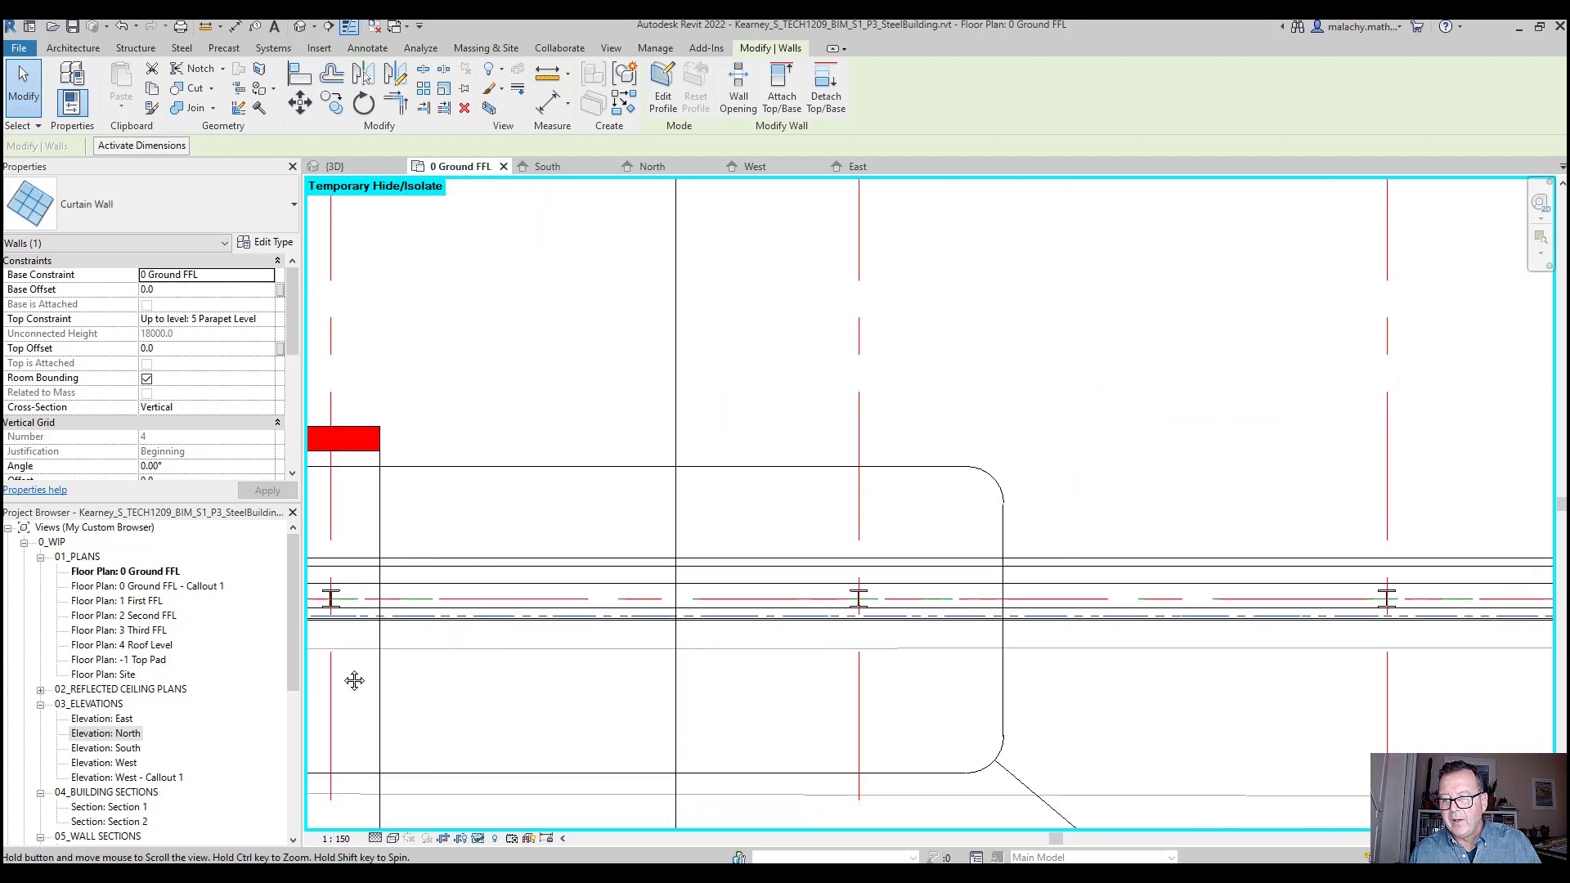
# Try to nudge the short Kingspan return at the facade's east corner outward, and move it back to its original line
pyautogui.moveTo(1016, 675); pyautogui.dragTo(20, 673, button='middle')
pyautogui.moveTo(1048, 718); pyautogui.dragTo(153, 682, button='middle')
pyautogui.moveTo(1066, 679); pyautogui.dragTo(221, 679, button='middle')
pyautogui.moveTo(975, 685); pyautogui.dragTo(50, 686, button='middle')
pyautogui.moveTo(827, 685); pyautogui.dragTo(82, 684, button='middle')
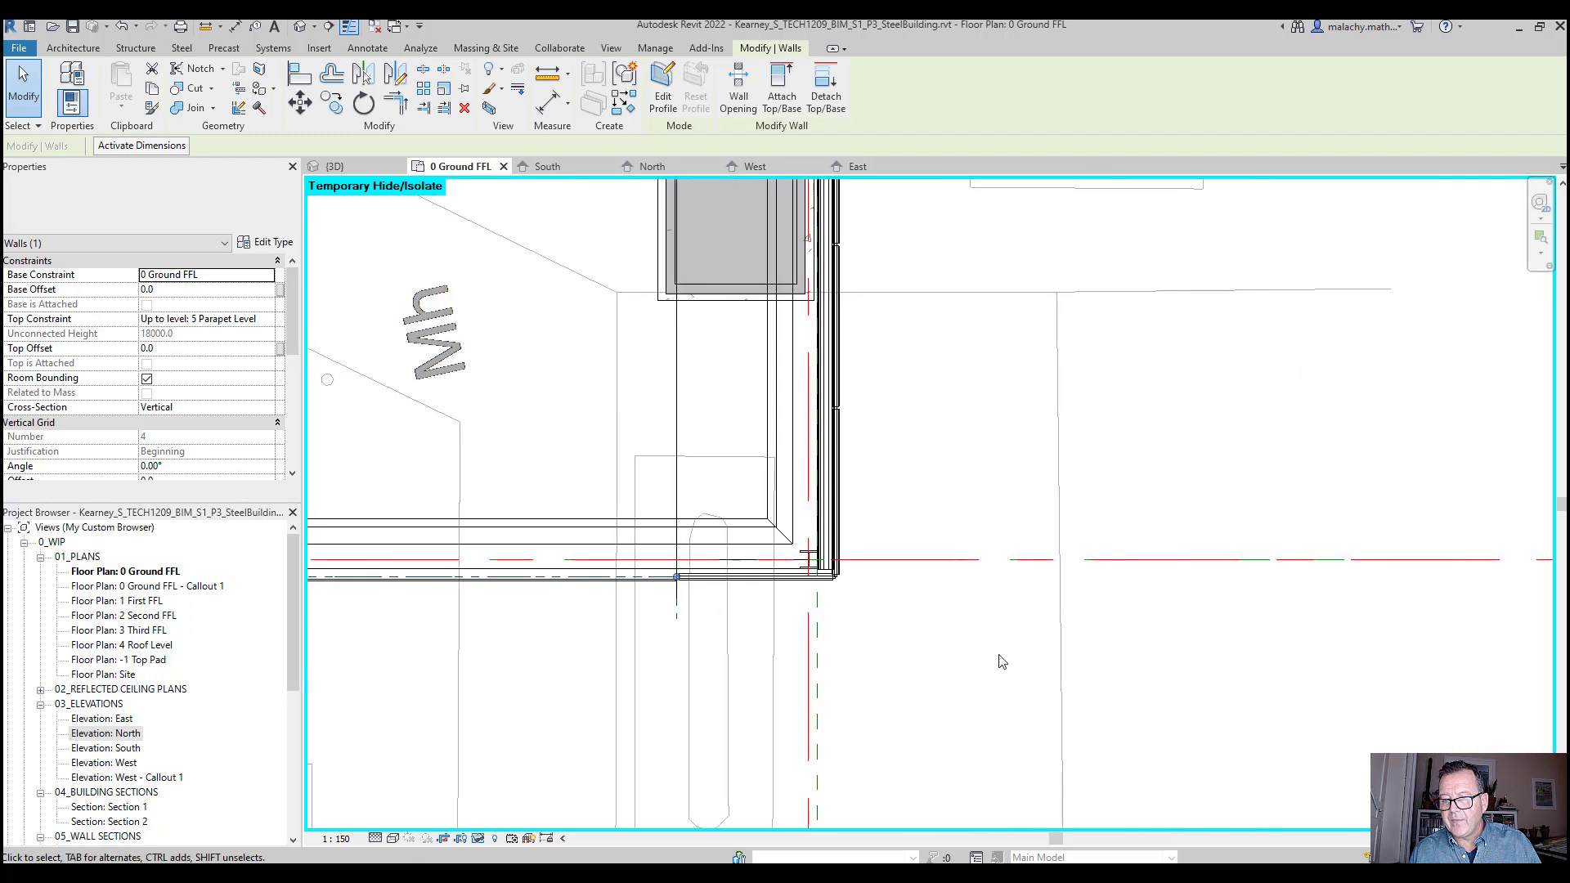
pyautogui.scroll(5, 736, 586)
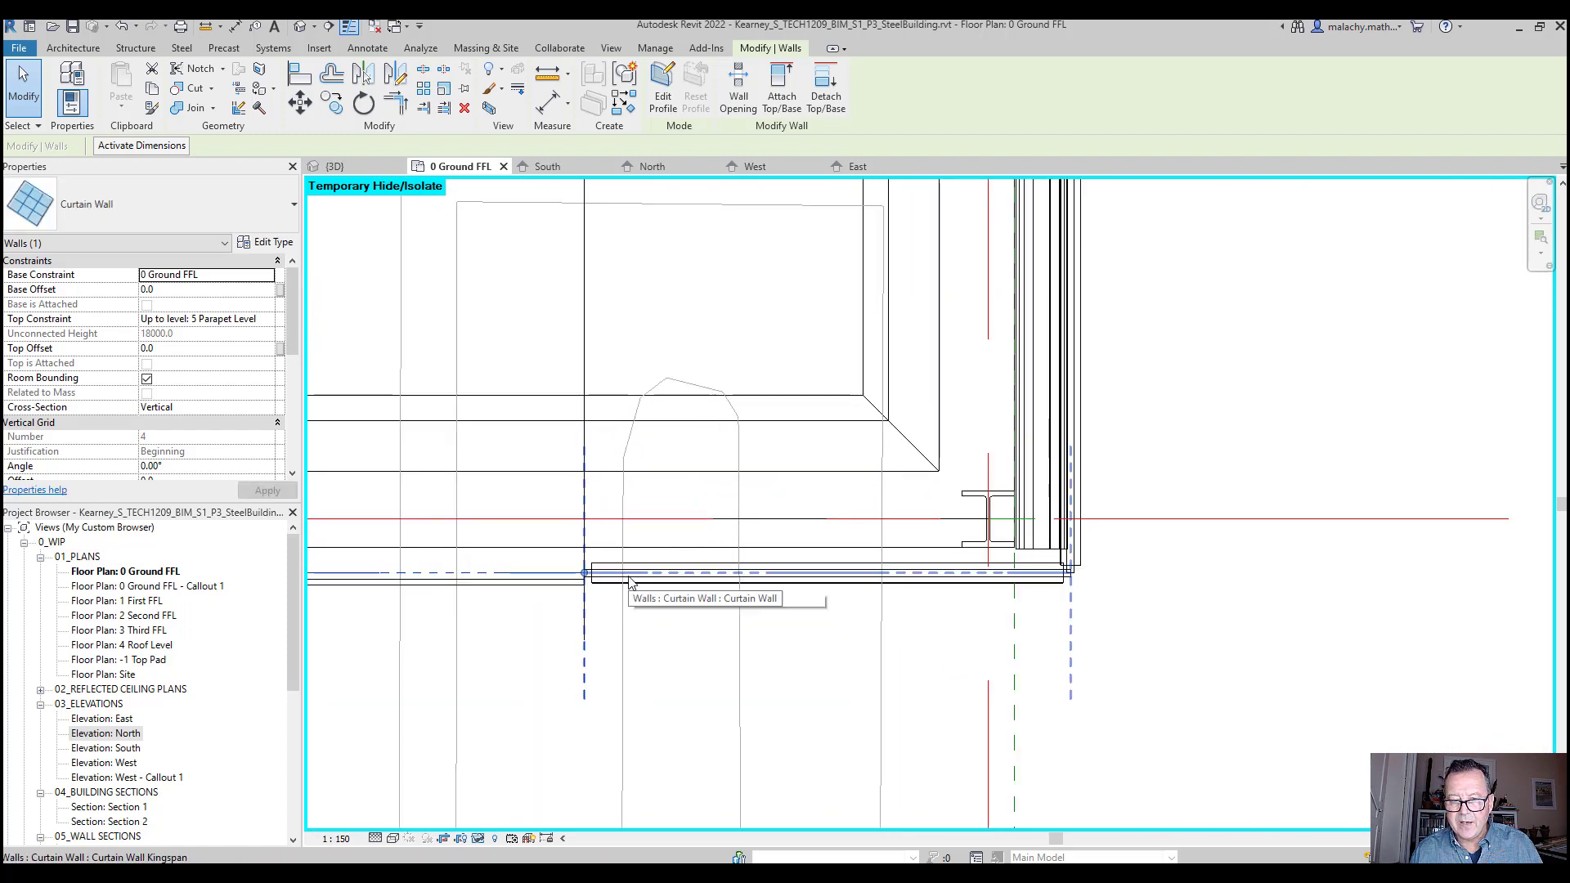
pyautogui.click(642, 604)
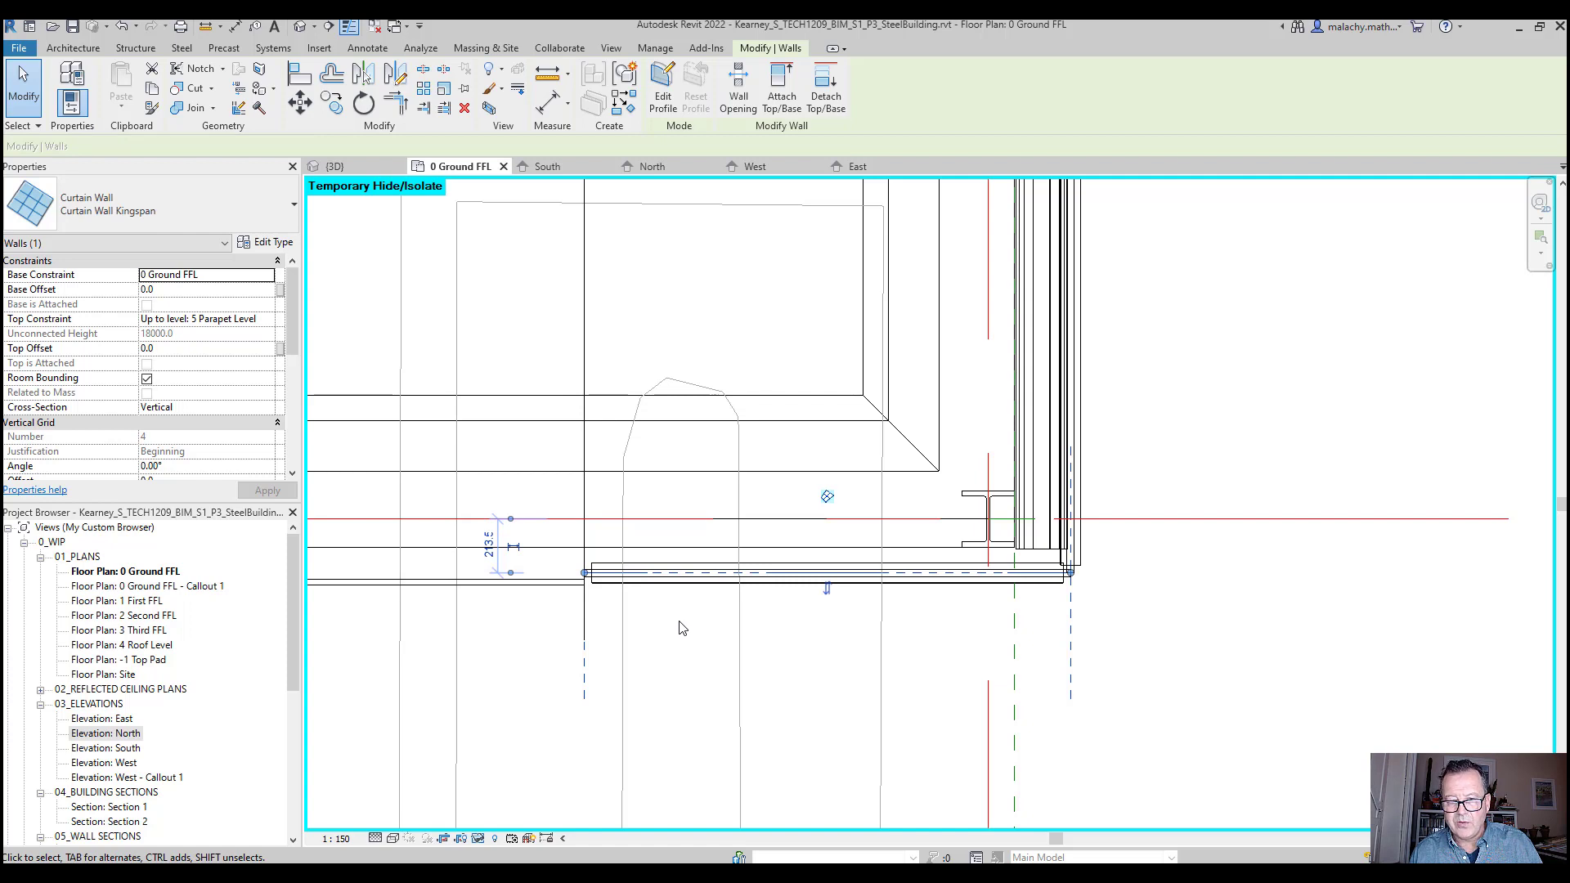
pyautogui.press('Down')
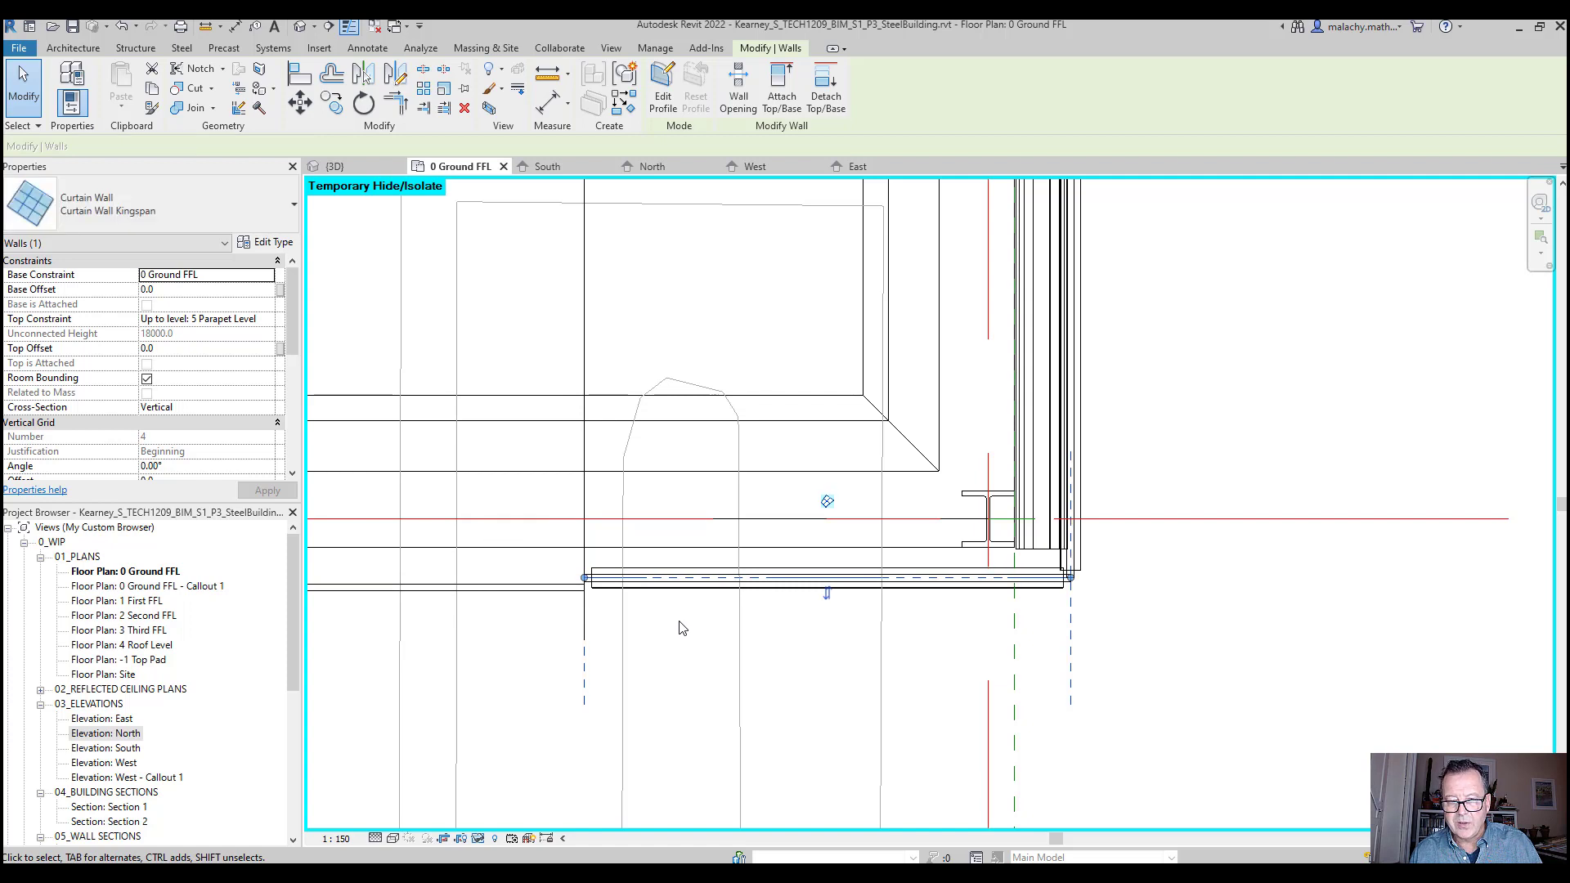
pyautogui.press('Down')
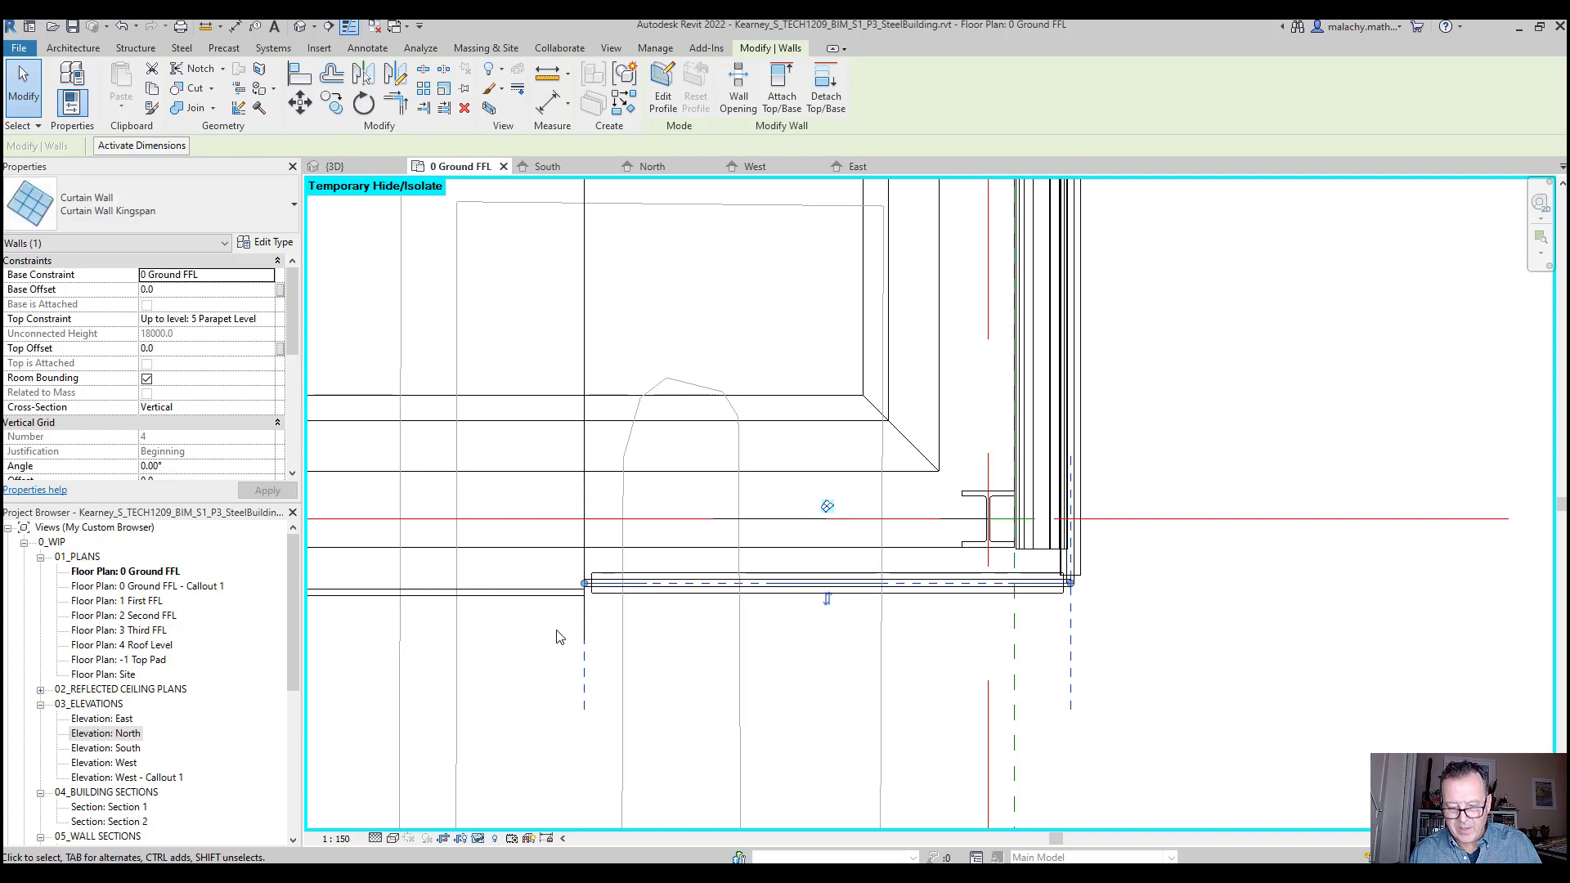
pyautogui.press('Up')
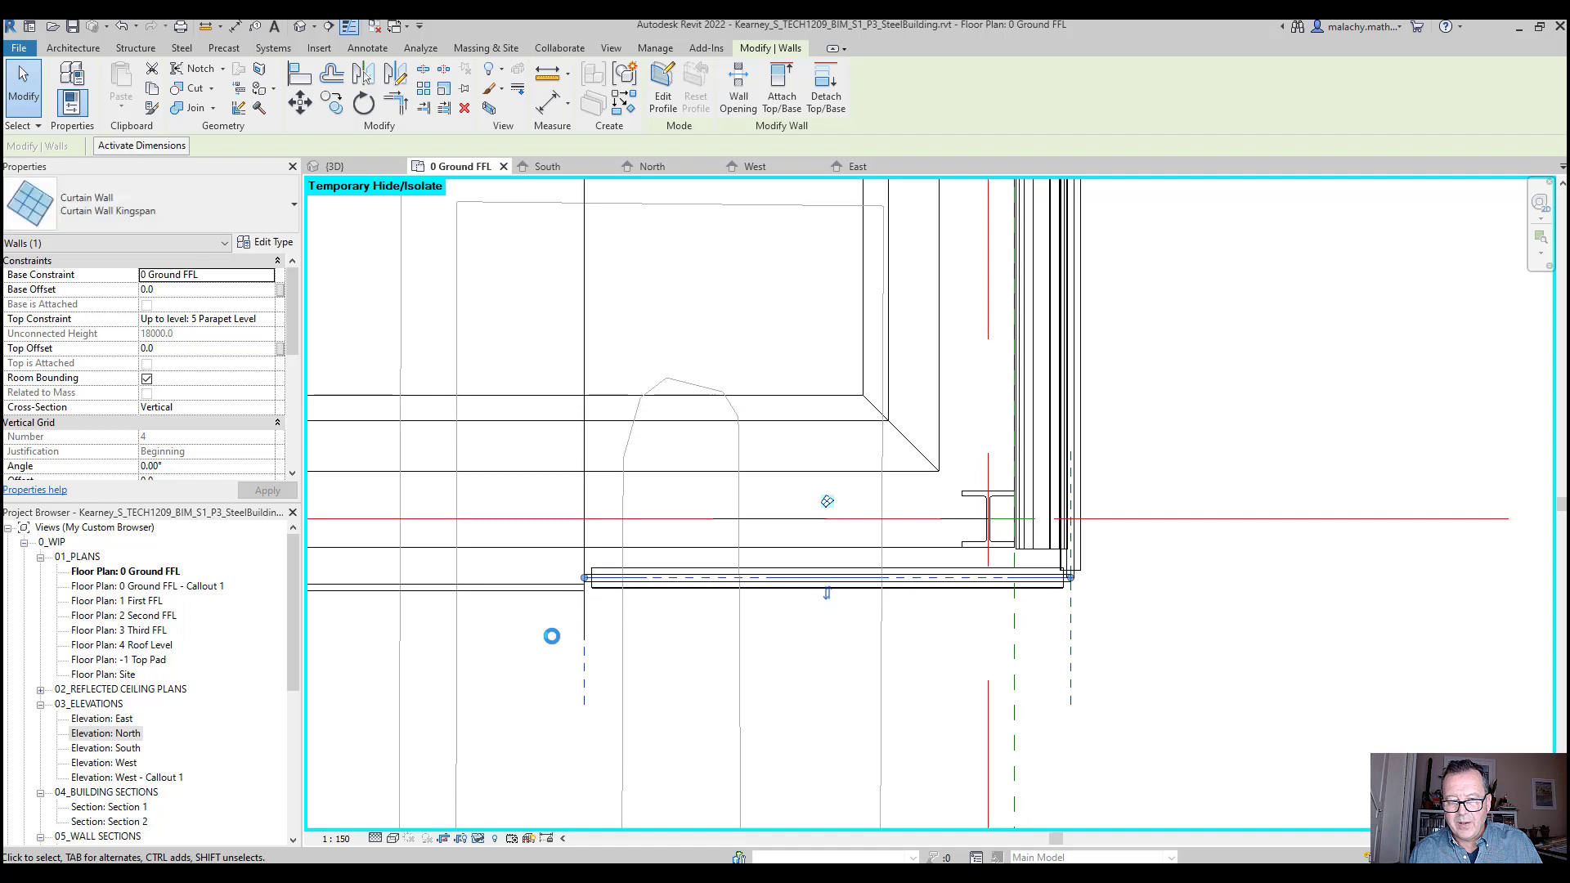
pyautogui.press('Up')
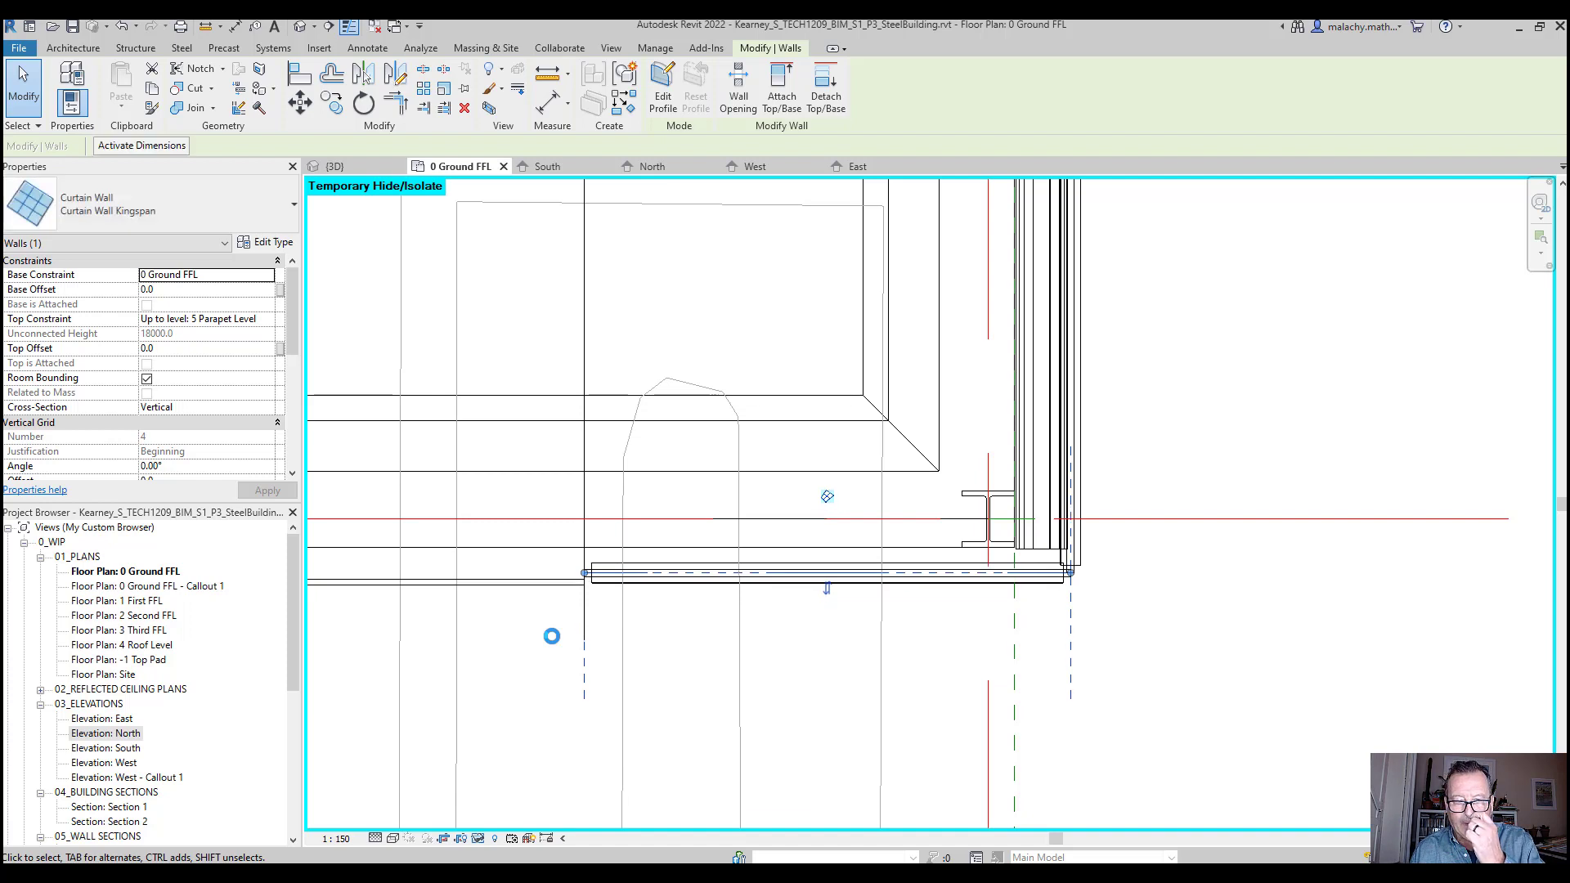
# Pull the south curtain wall's east end back, clear of the short Kingspan return
pyautogui.scroll(1, 594, 589)
pyautogui.scroll(3, 594, 589)
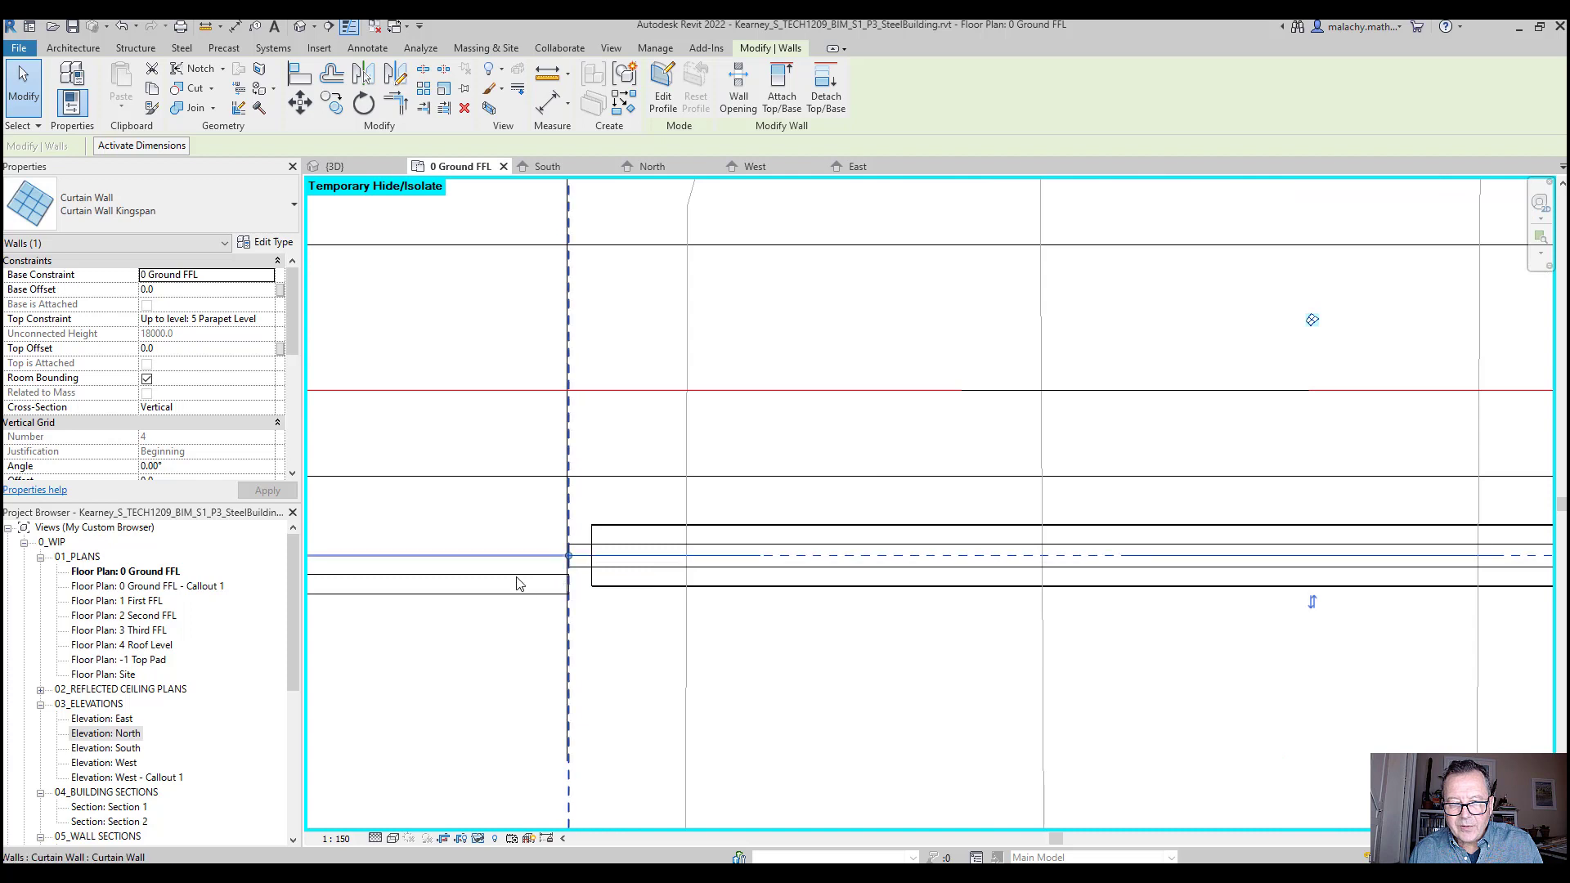
pyautogui.click(552, 561)
pyautogui.moveTo(568, 557); pyautogui.dragTo(521, 556)
# Nudge the short east Kingspan return outward towards the line of the south curtain wall
pyautogui.click(610, 568)
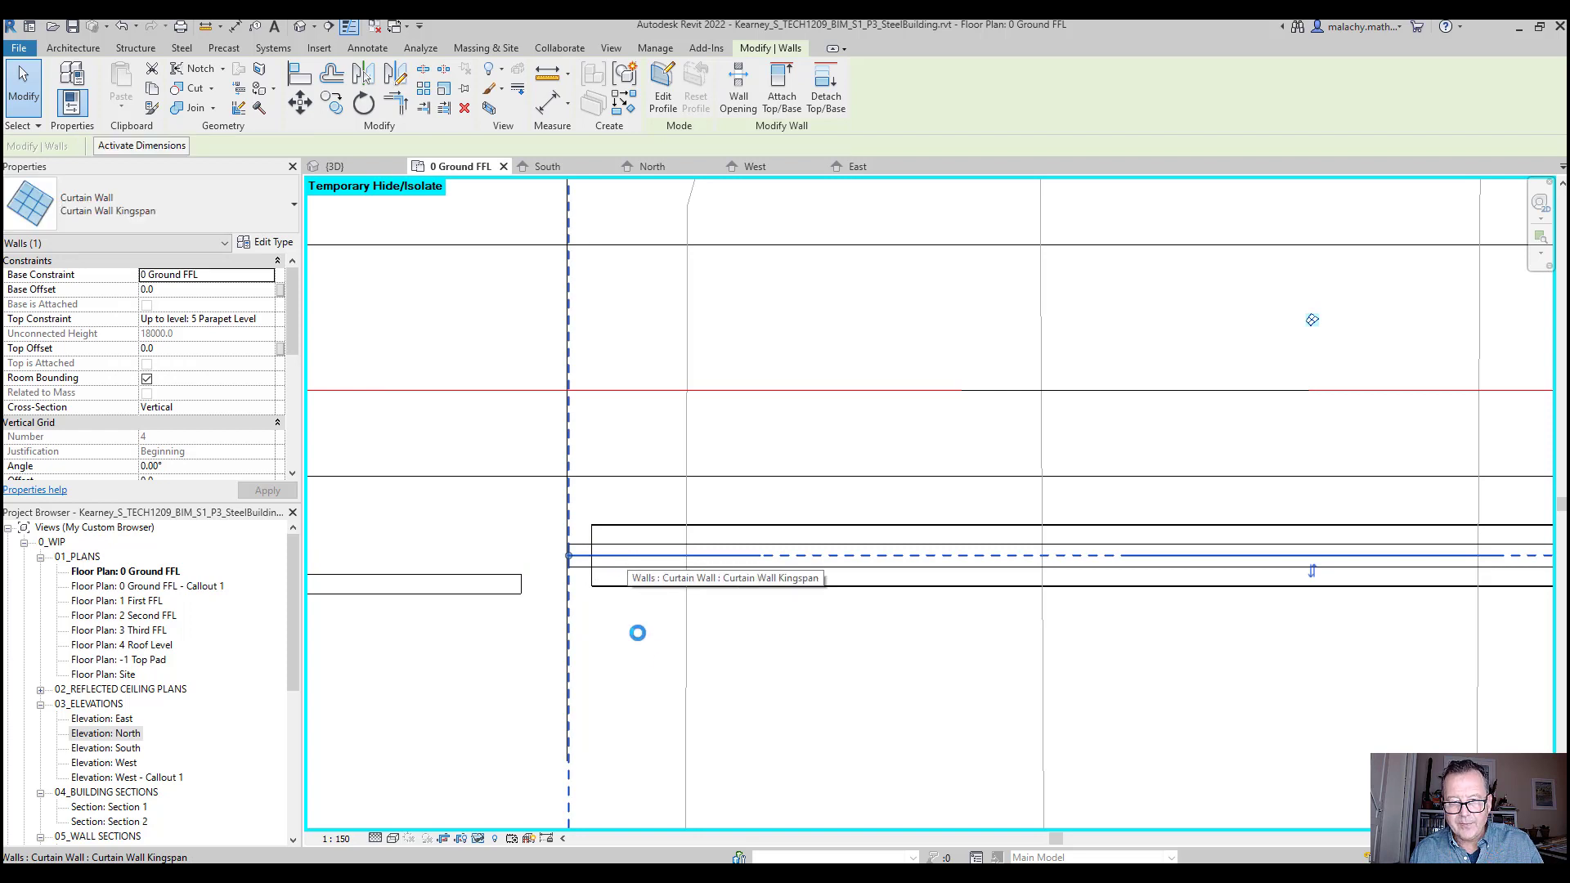
pyautogui.press('Down')
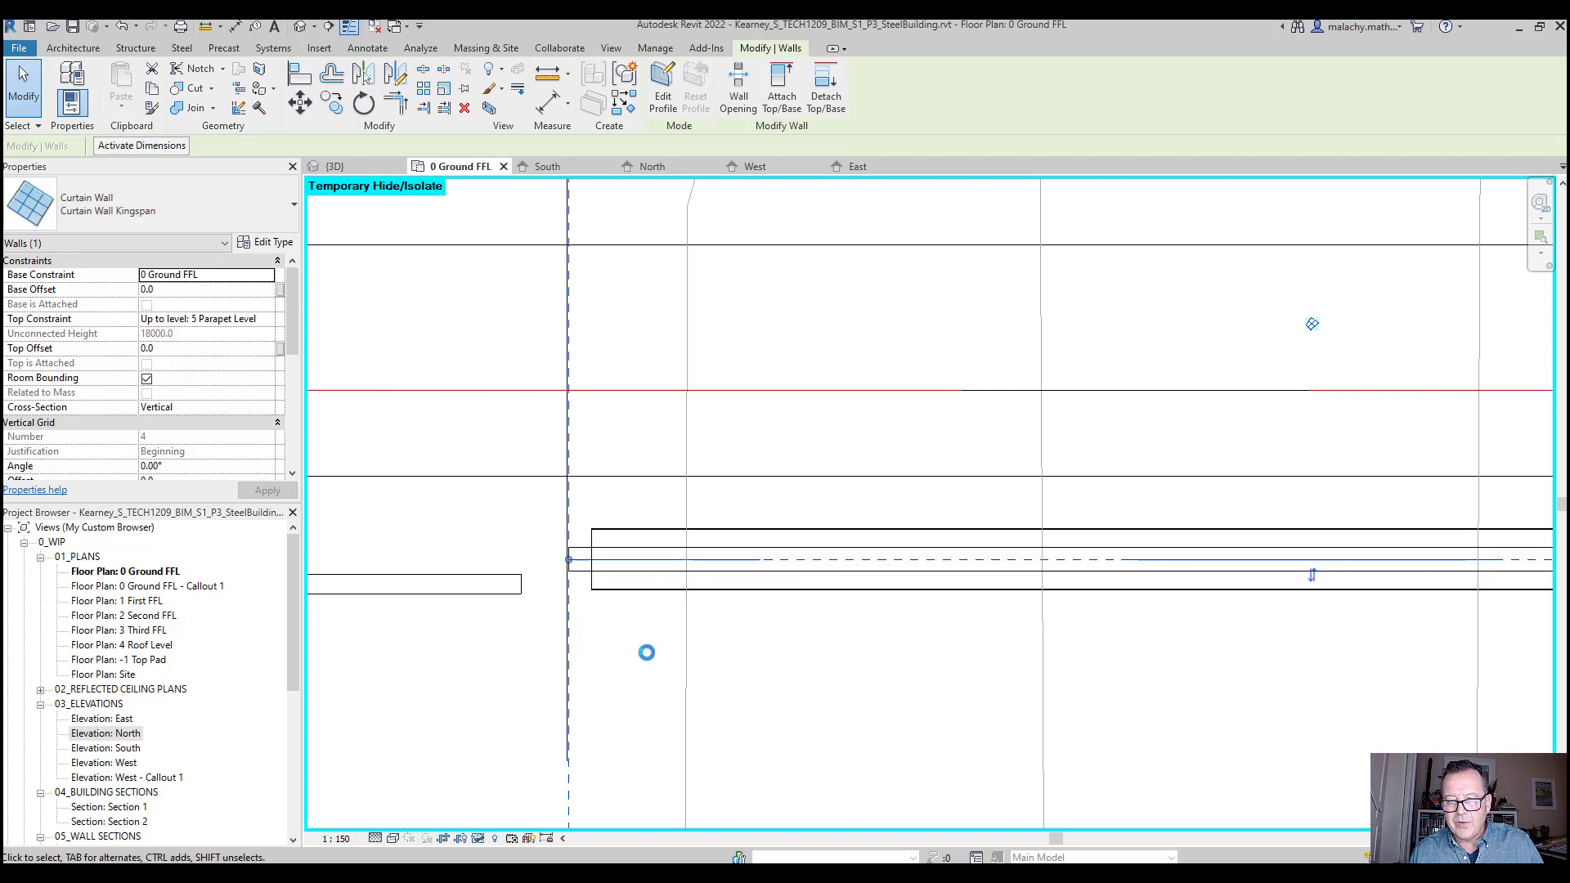
pyautogui.press('Down')
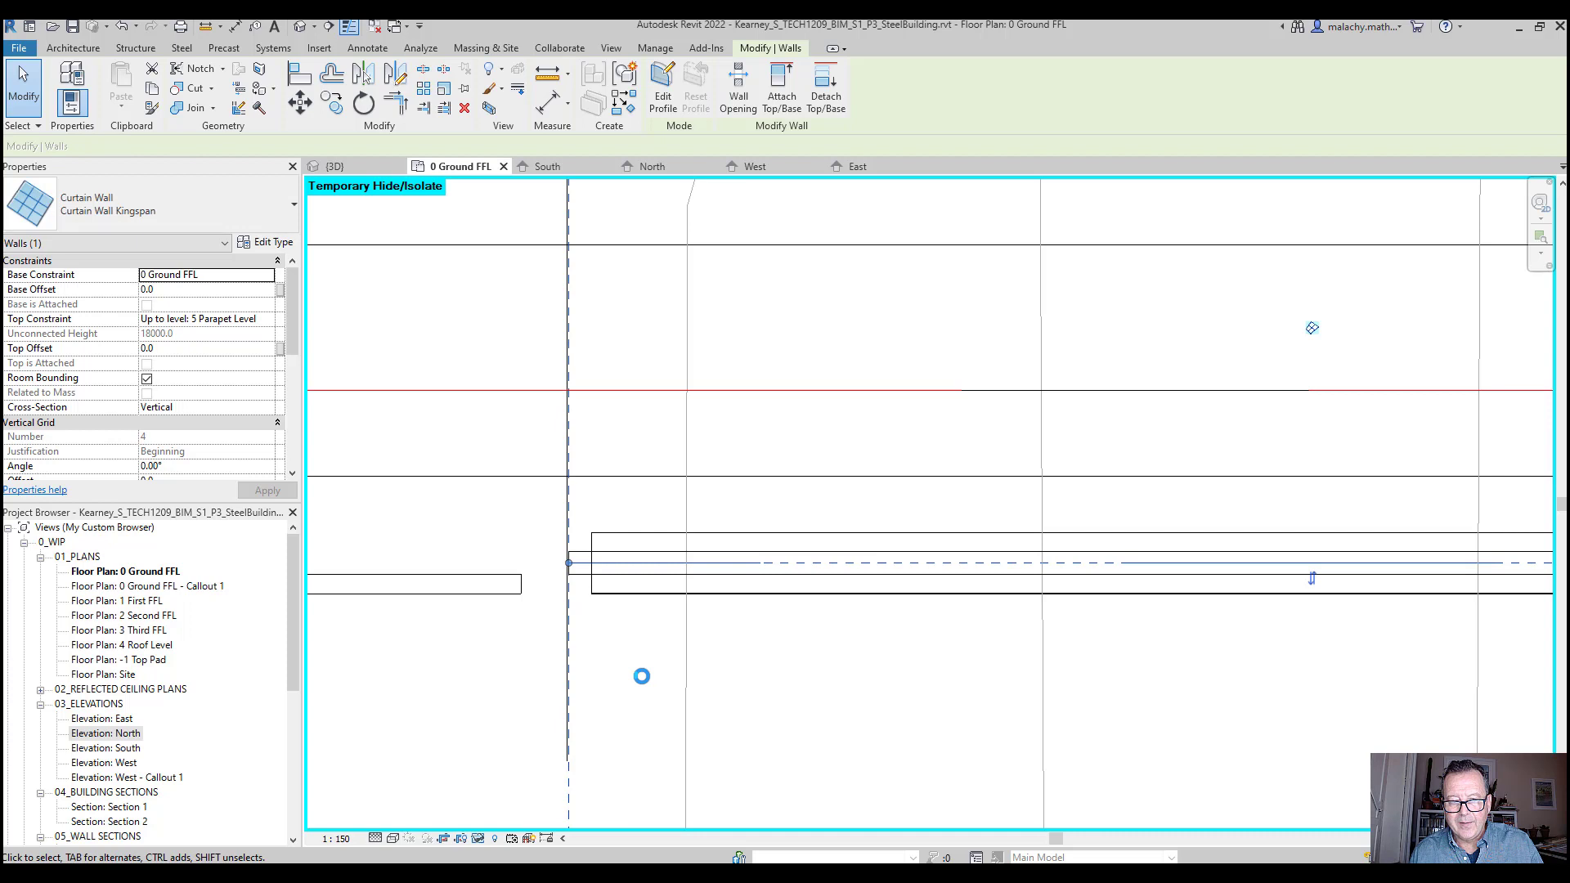
pyautogui.press('Down')
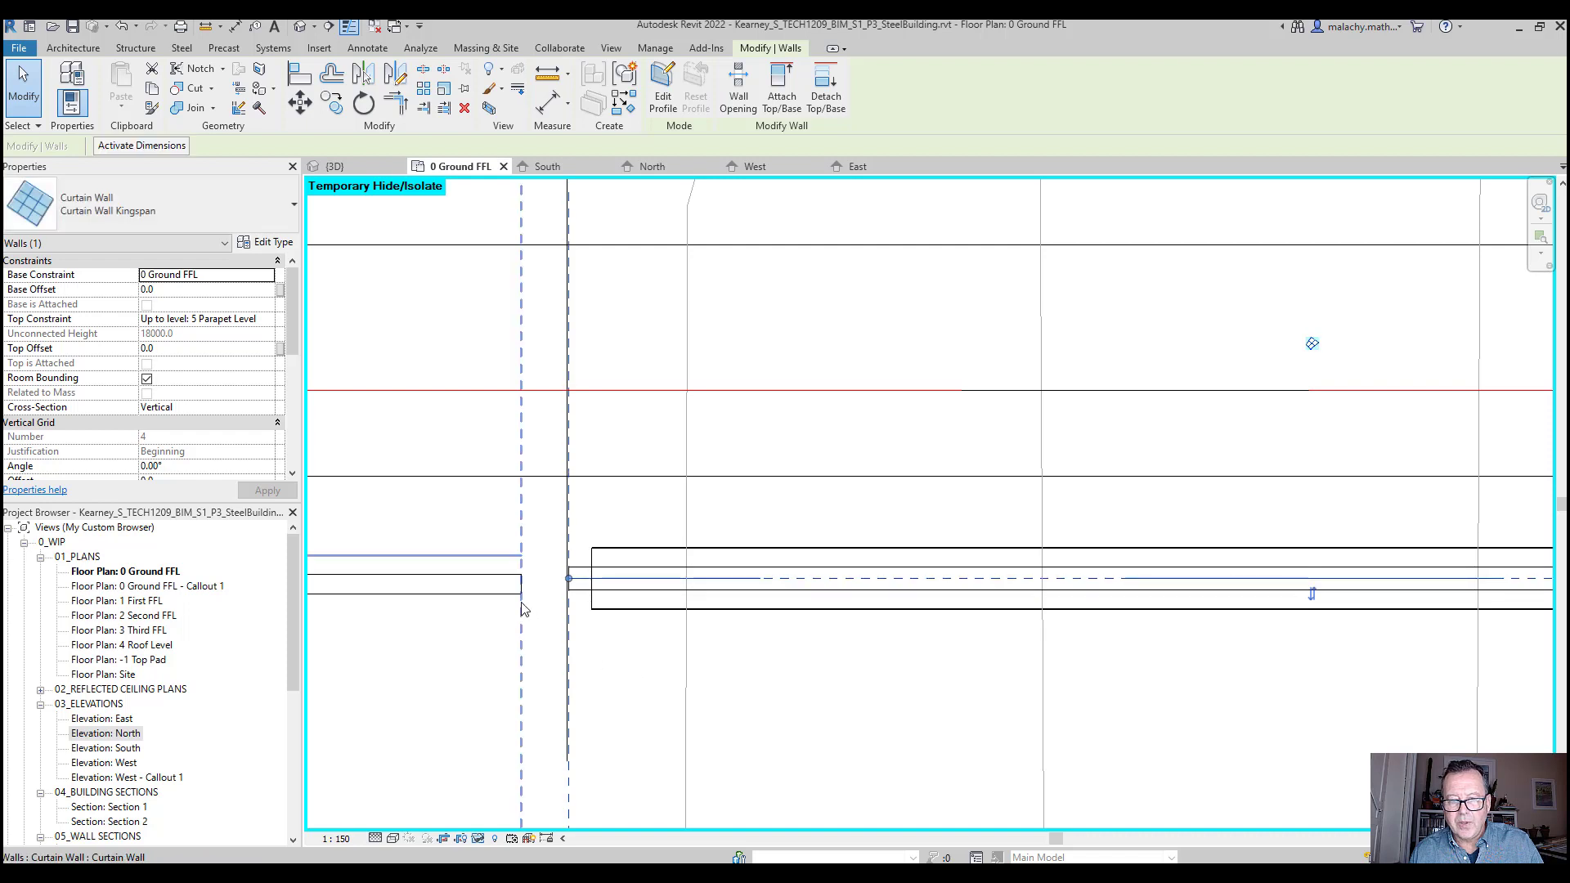
# Stretch the south curtain wall's east end back out to meet the end of the nudged Kingspan return
pyautogui.click(521, 570)
pyautogui.moveTo(524, 554); pyautogui.dragTo(561, 560)
pyautogui.scroll(3, 630, 687)
pyautogui.scroll(-6, 642, 690)
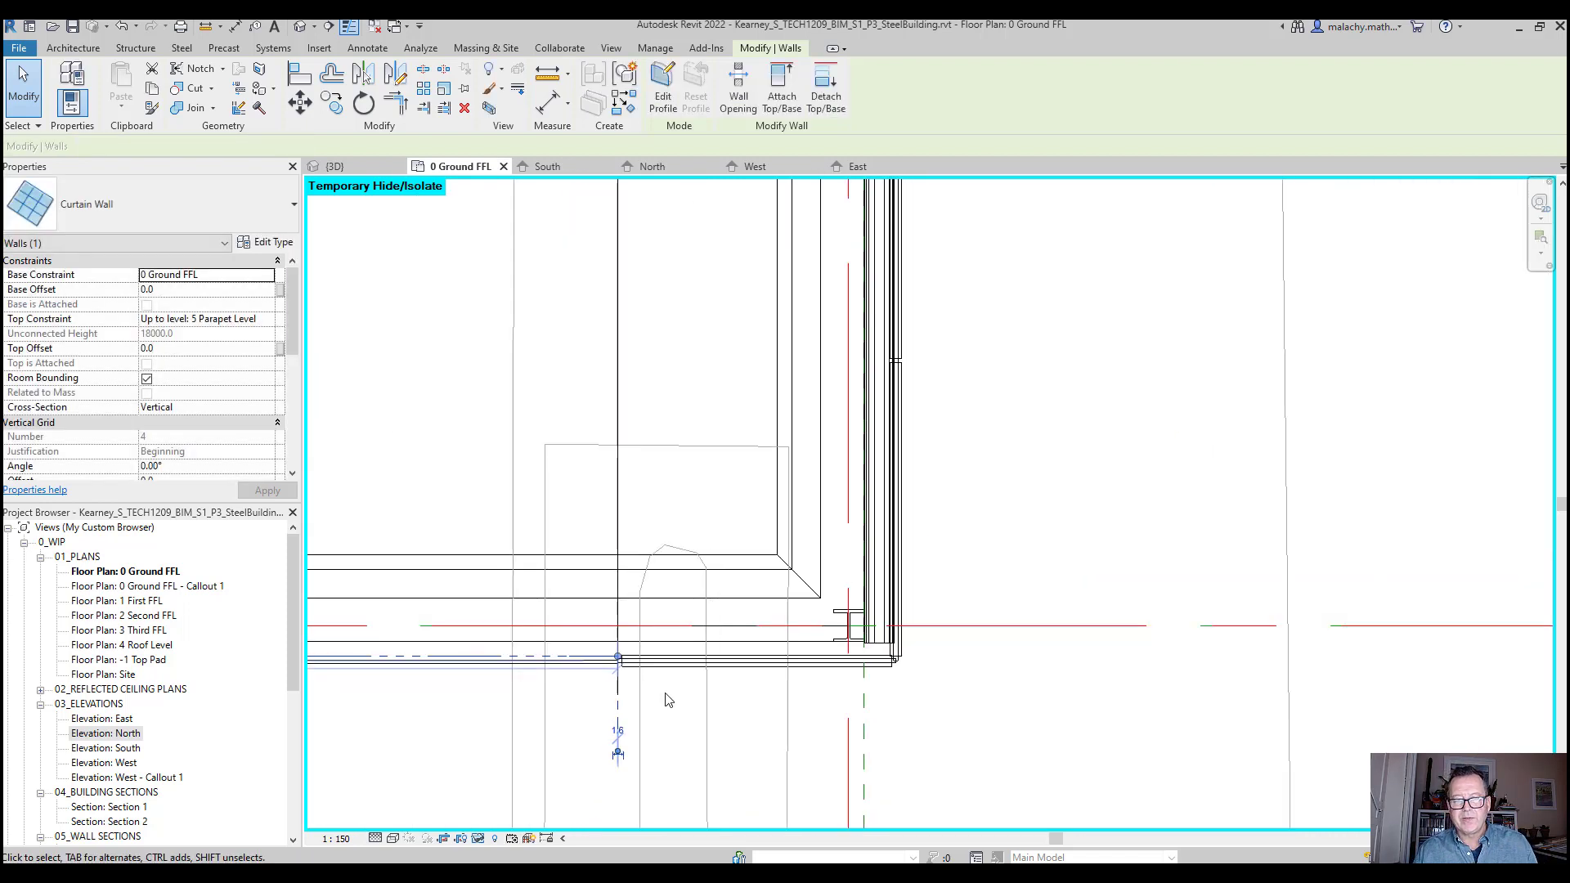
pyautogui.moveTo(608, 752); pyautogui.dragTo(617, 716, button='middle')
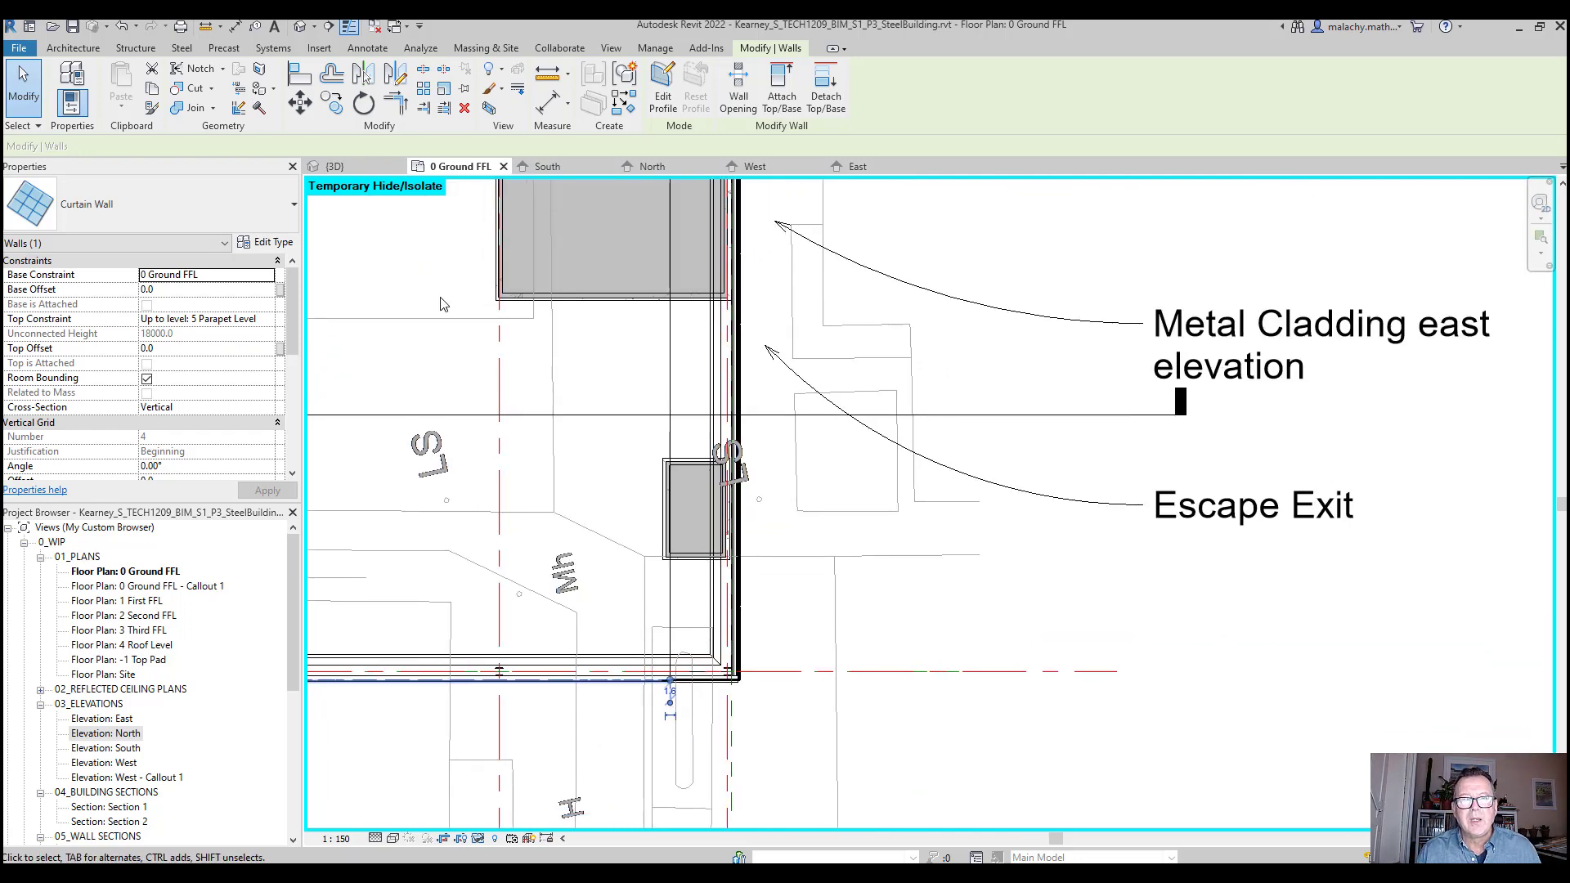
# View the curtain wall in 3D, and set the West elevation's visual style to hide the structure behind the wall
pyautogui.click(335, 166)
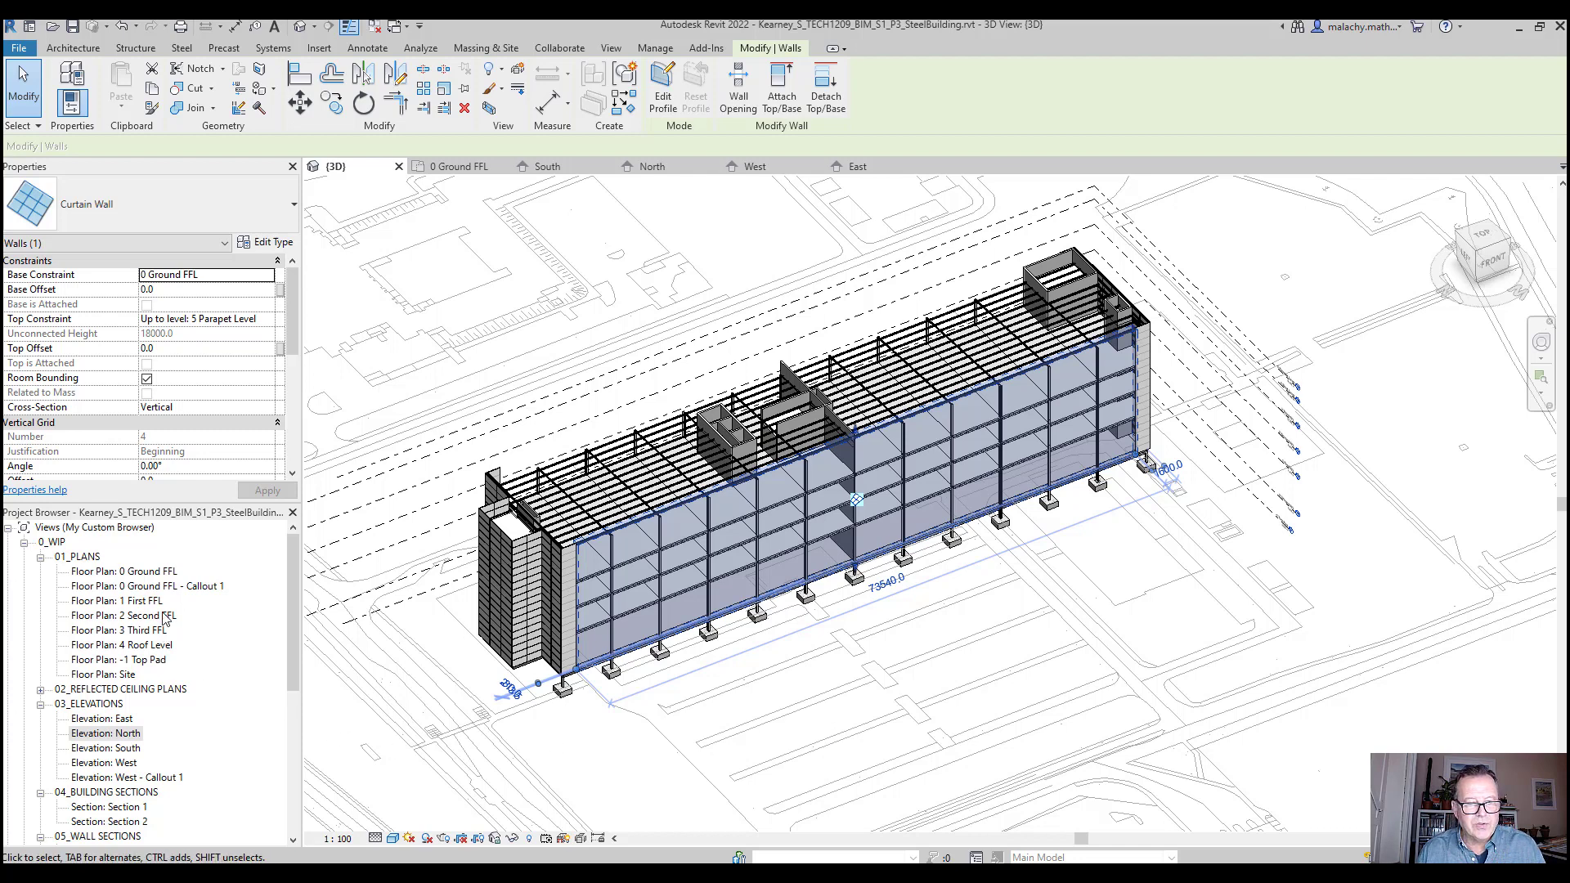
pyautogui.doubleClick(126, 763)
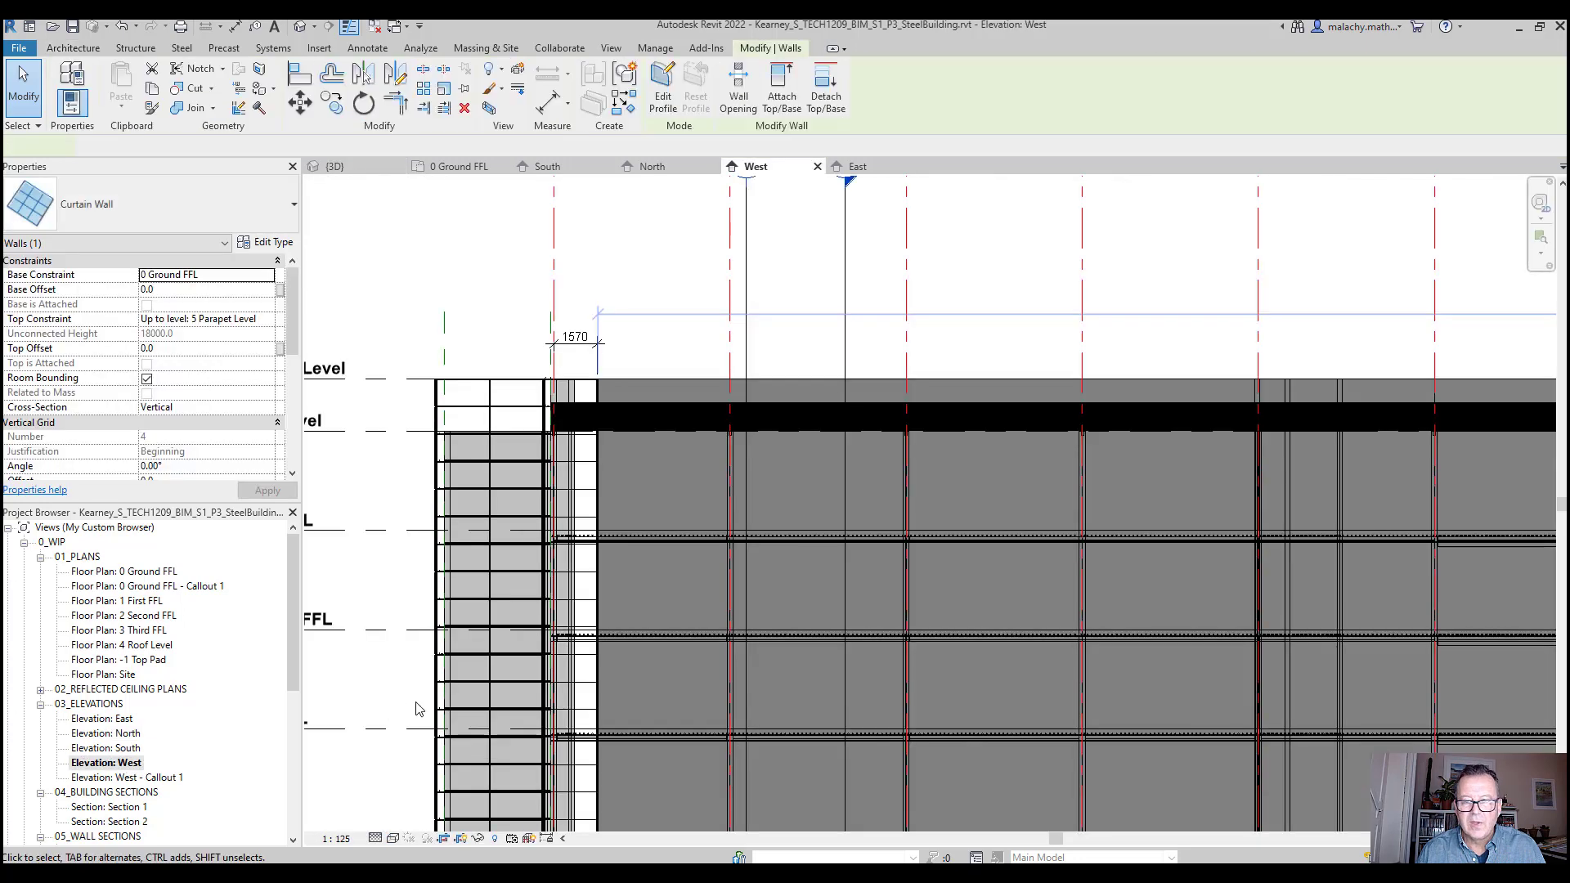
pyautogui.scroll(-2, 552, 615)
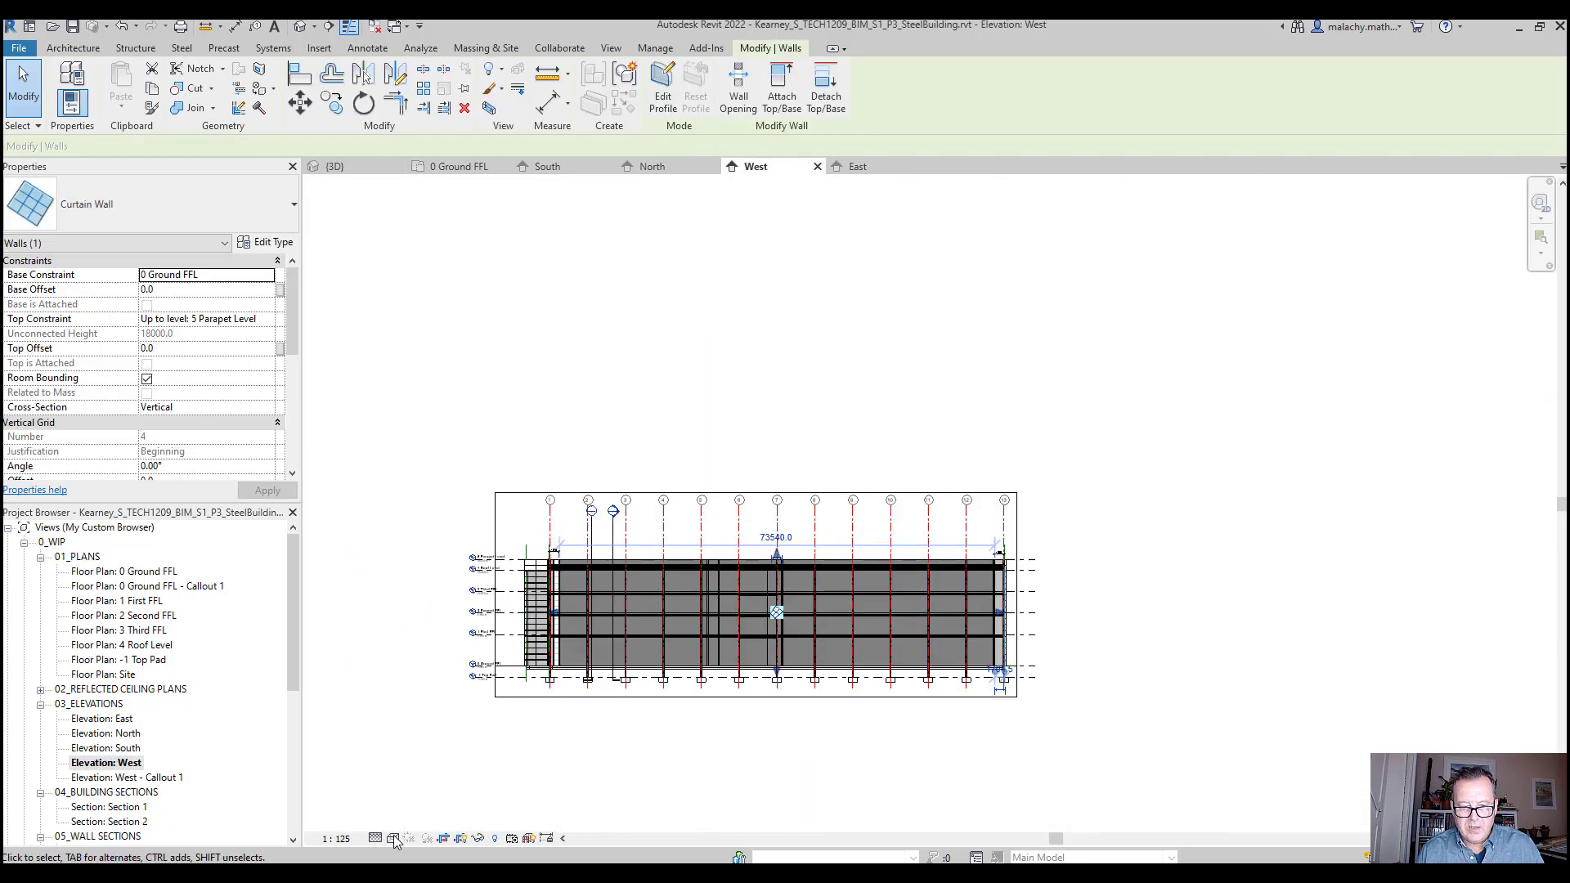
pyautogui.click(394, 839)
pyautogui.click(421, 774)
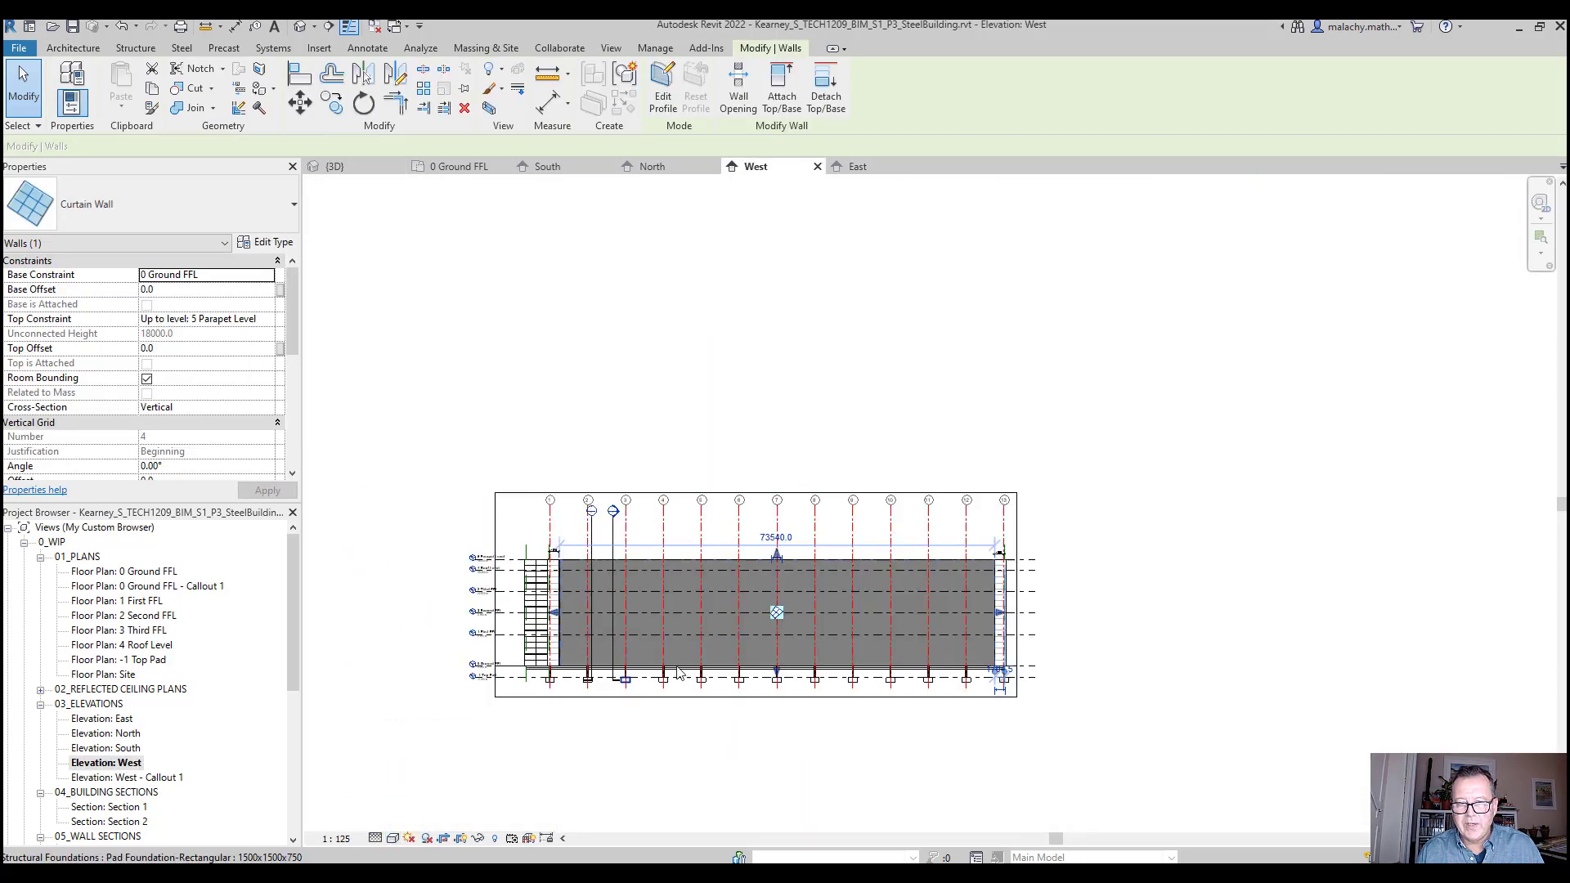
pyautogui.scroll(4, 671, 618)
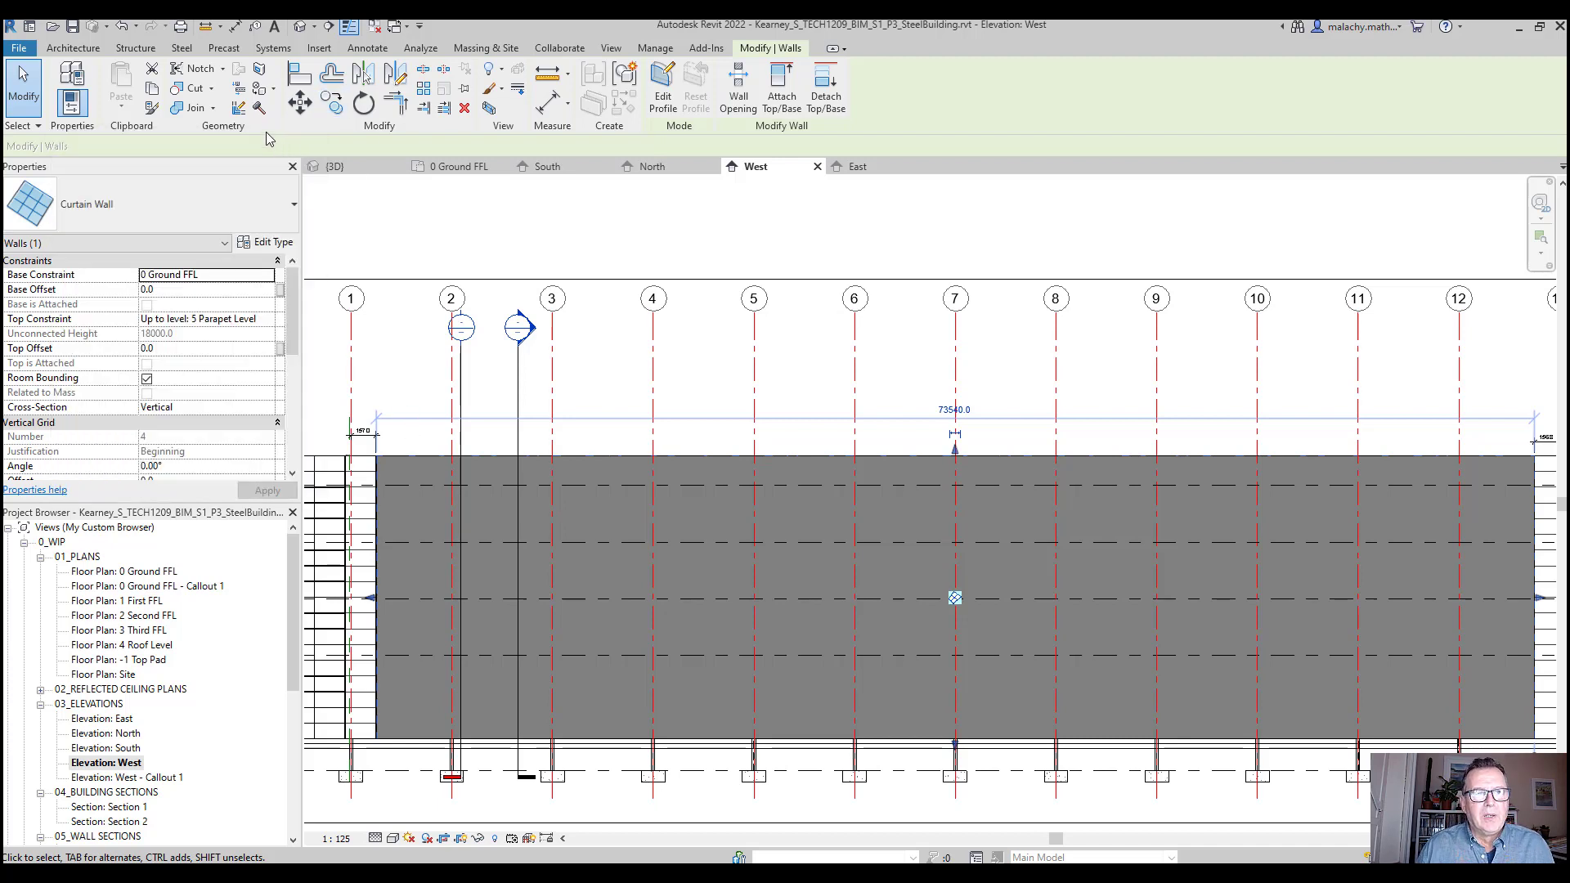
# Place vertical Curtain Grid lines through all segments of the curtain wall, one on each structural grid from 2 to 12
pyautogui.click(77, 48)
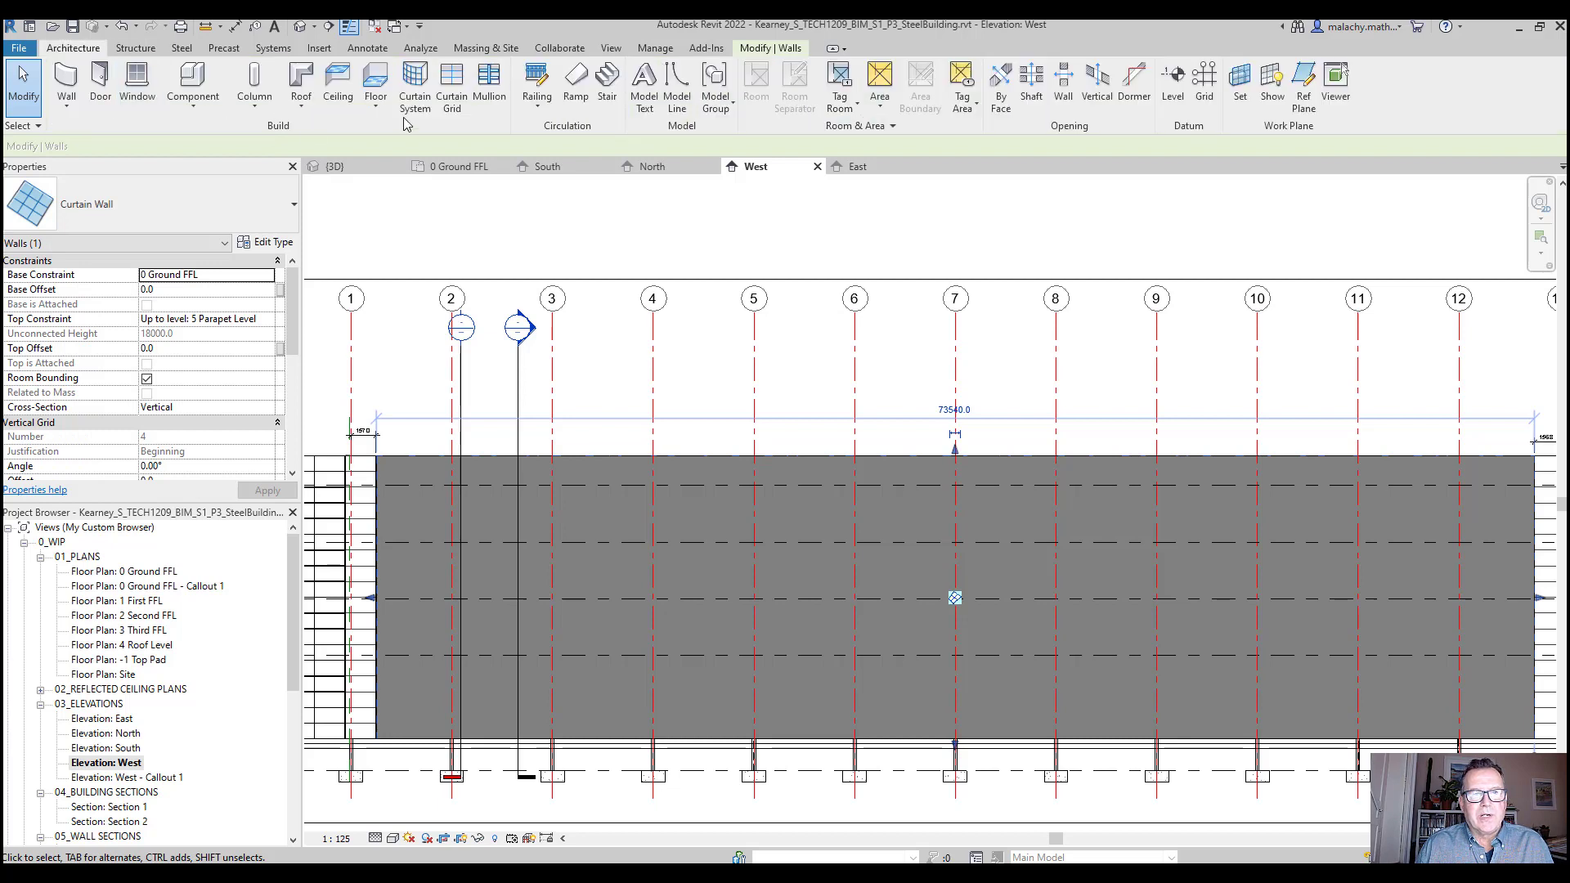
pyautogui.click(452, 86)
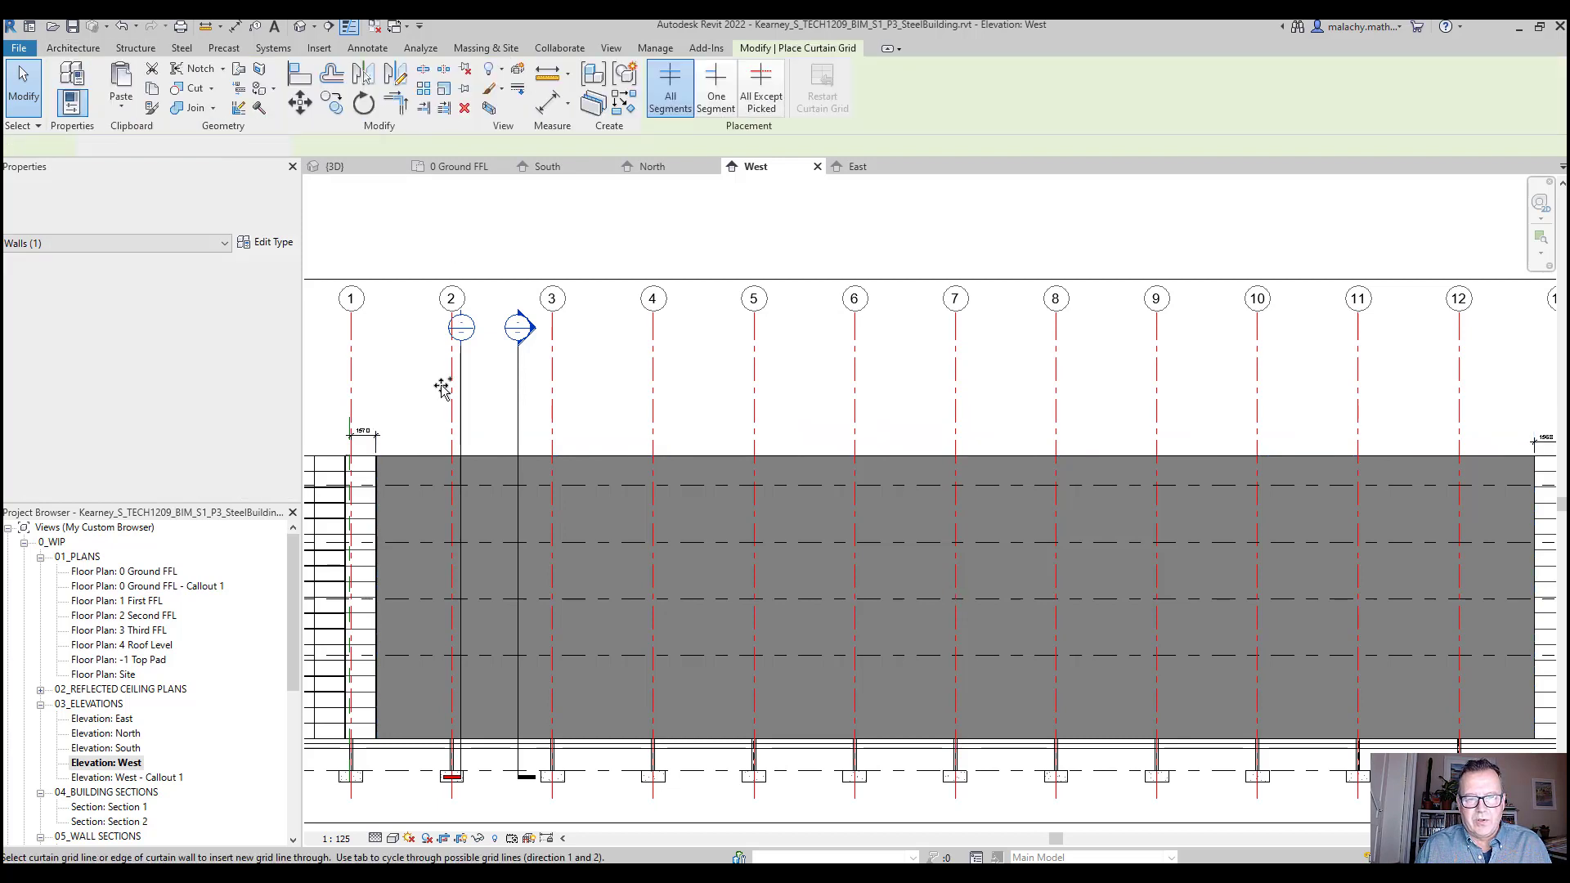
pyautogui.click(451, 458)
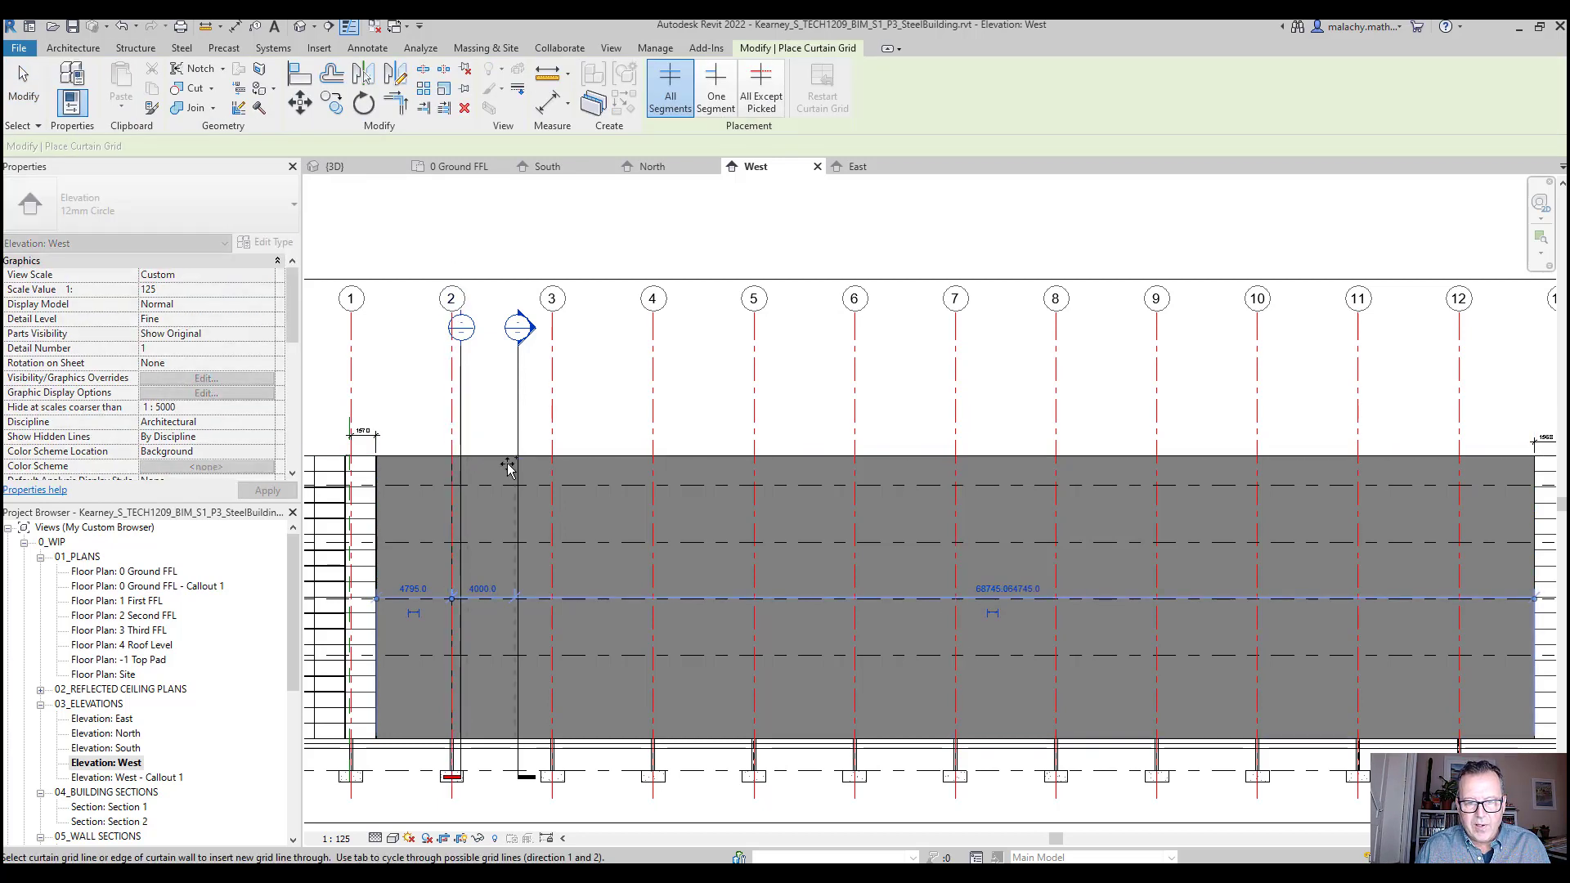
pyautogui.click(552, 458)
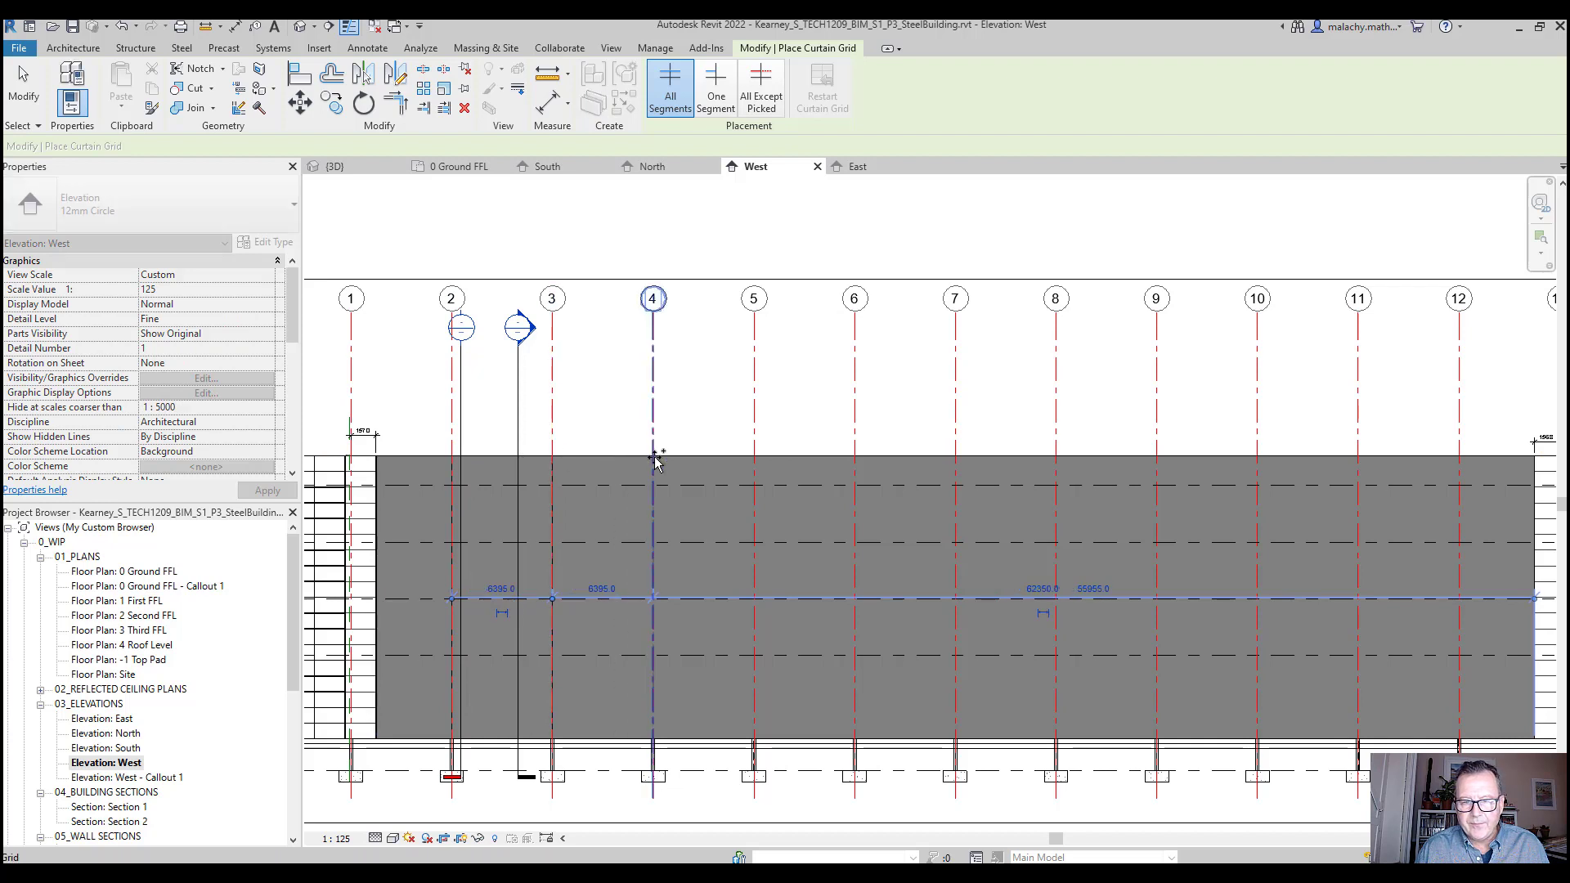
pyautogui.click(653, 456)
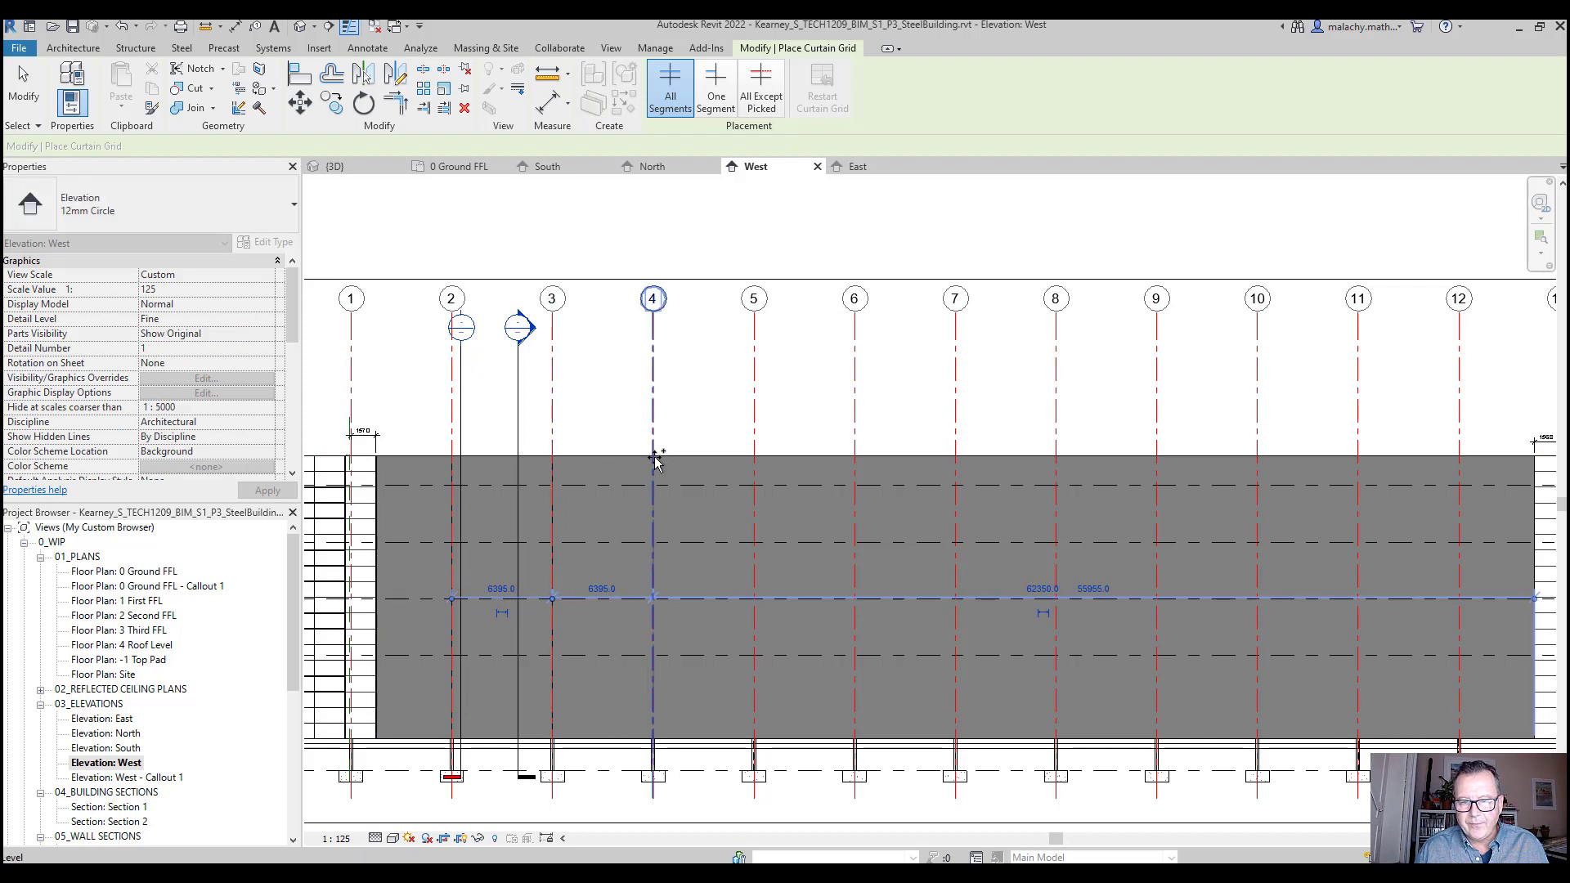
pyautogui.click(754, 458)
pyautogui.click(855, 460)
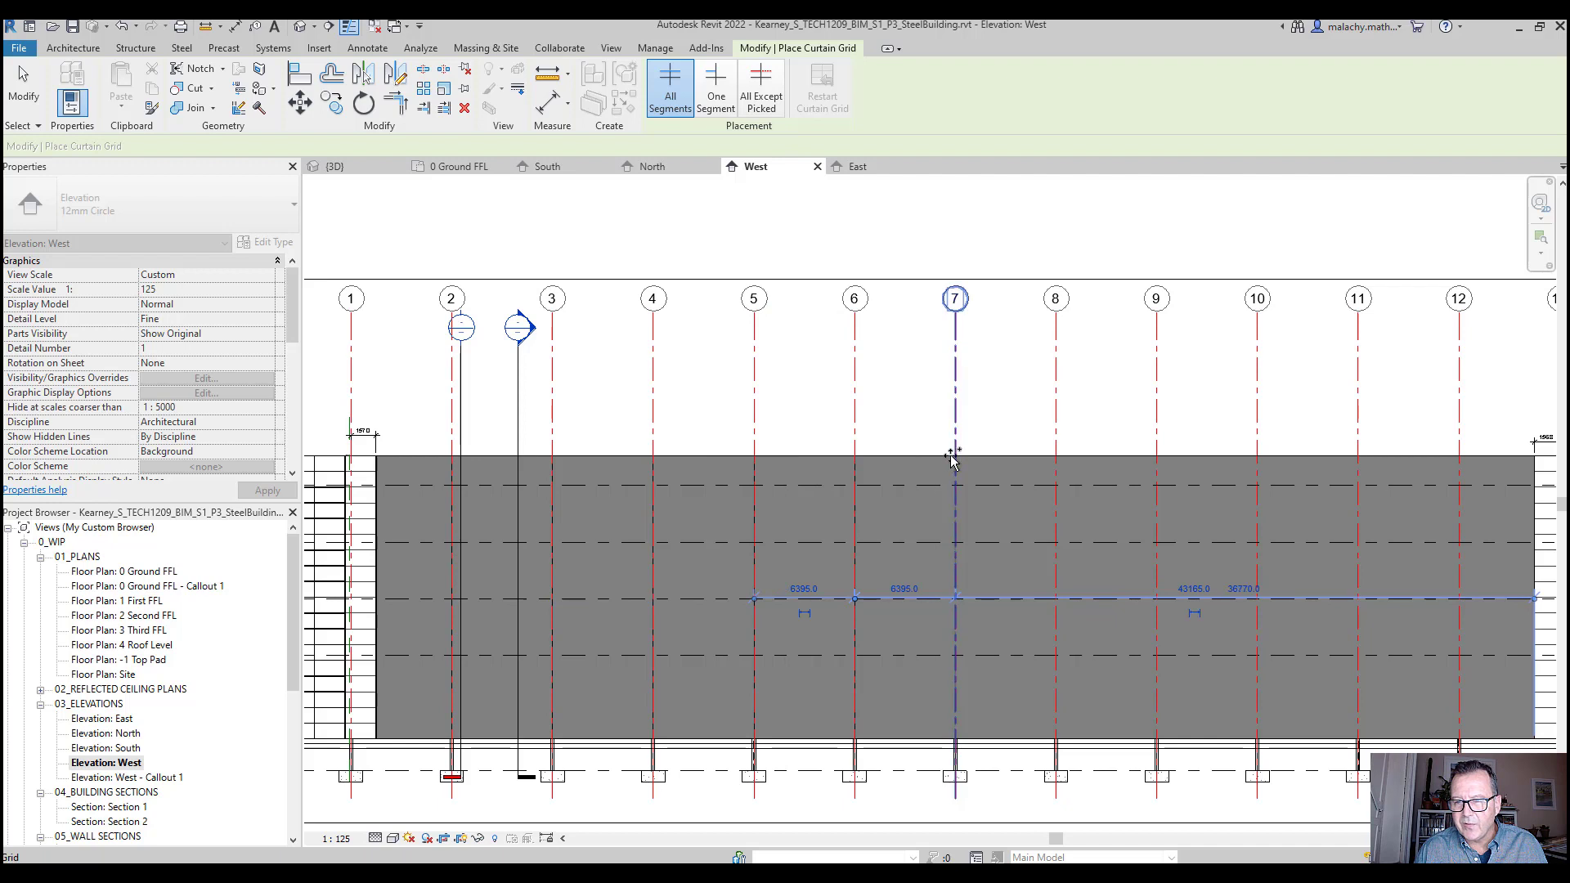
pyautogui.click(955, 458)
pyautogui.click(1055, 460)
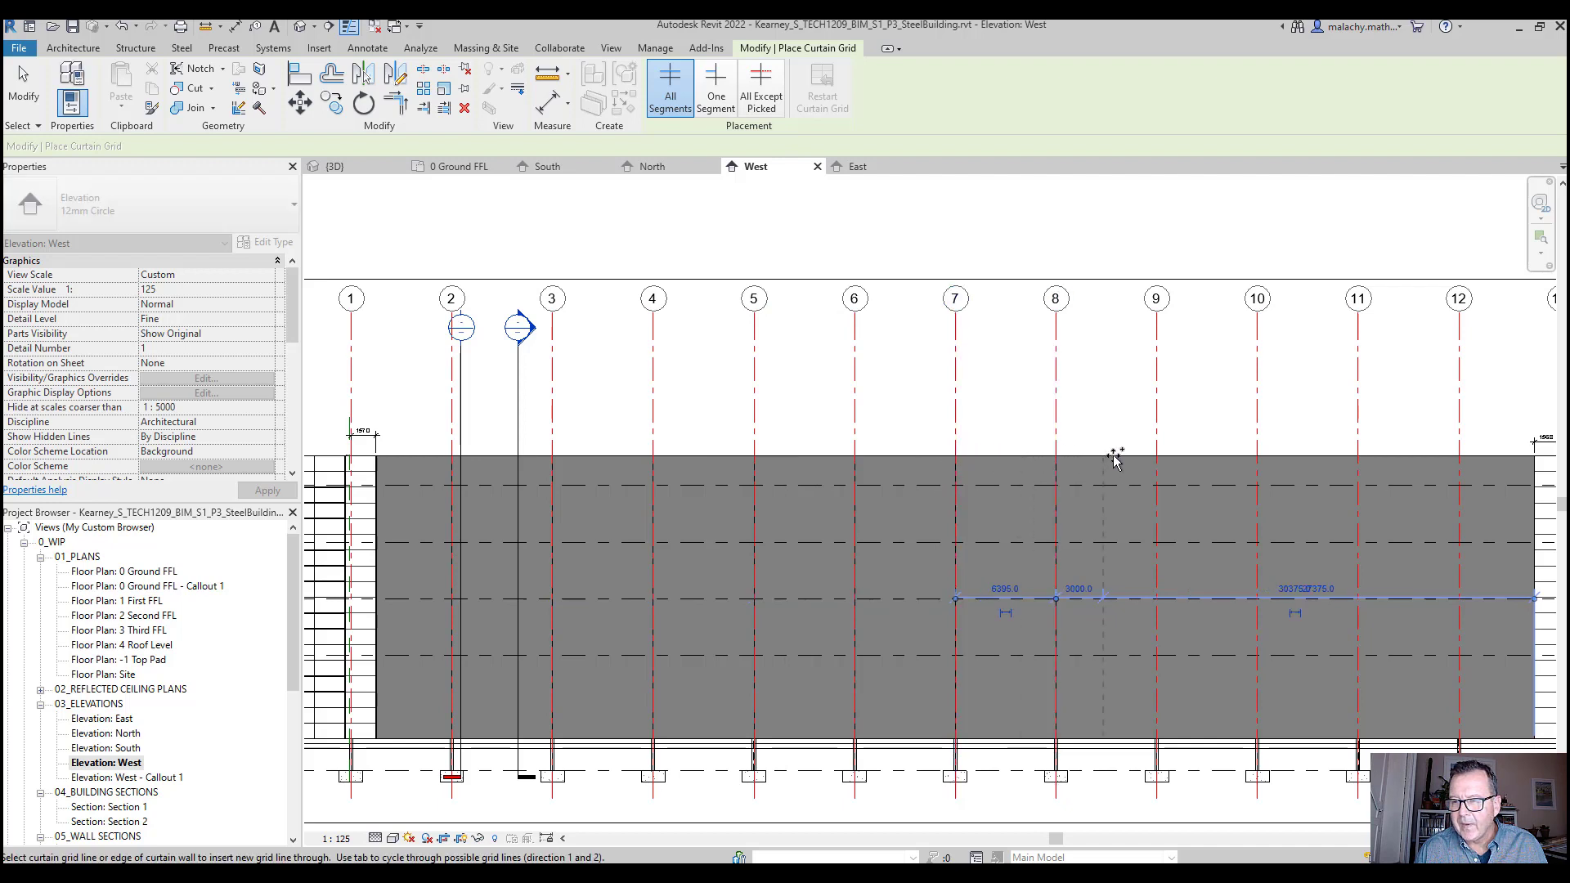
pyautogui.click(1157, 458)
pyautogui.click(1257, 458)
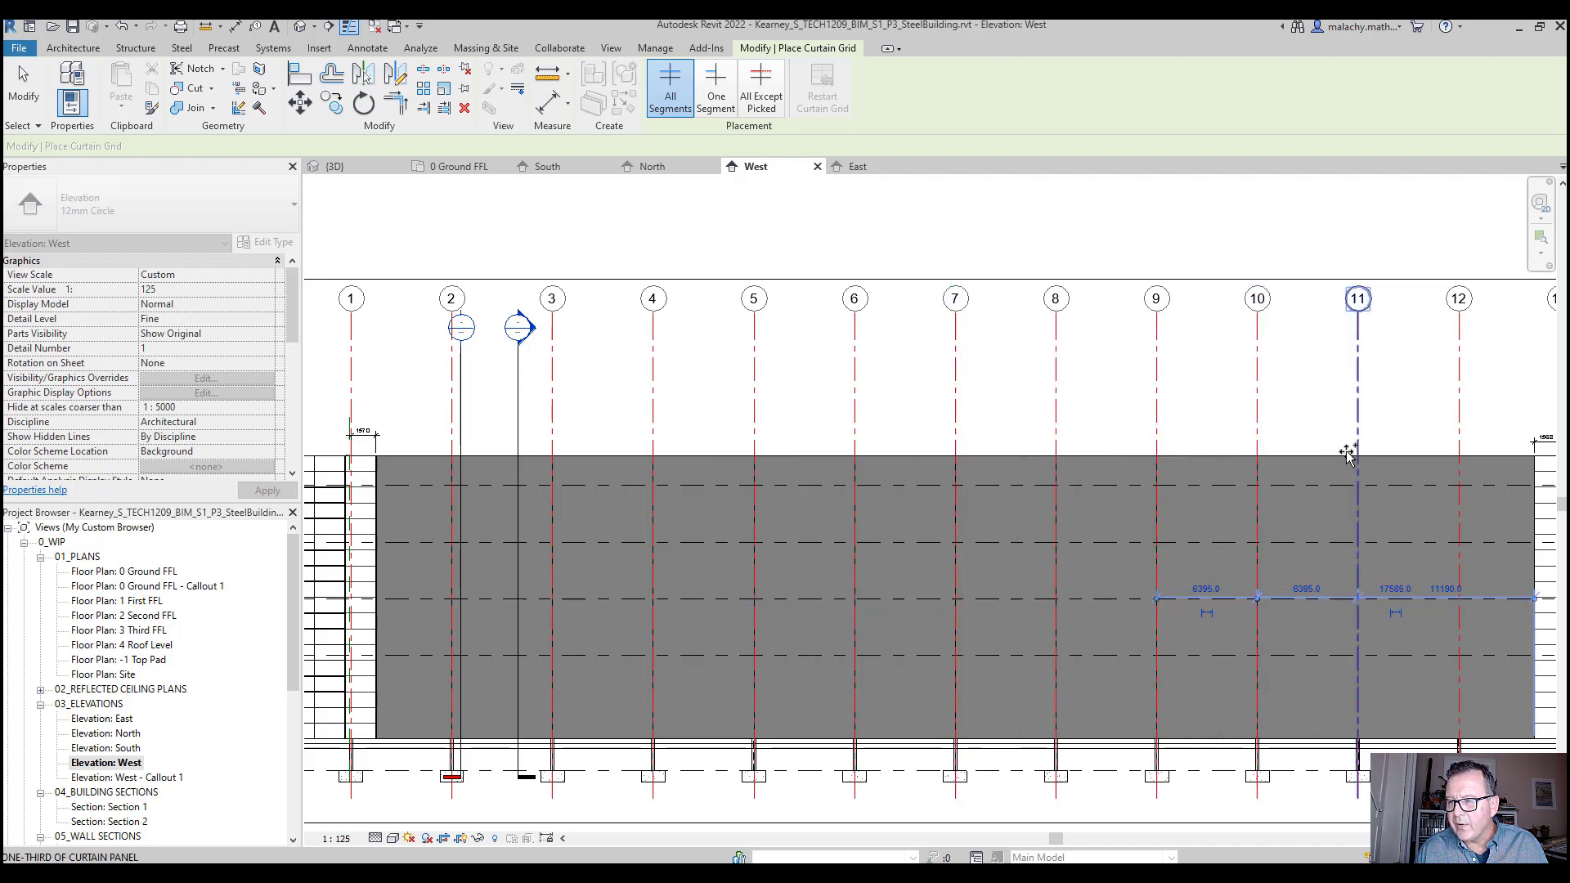
pyautogui.click(1358, 458)
pyautogui.click(1453, 458)
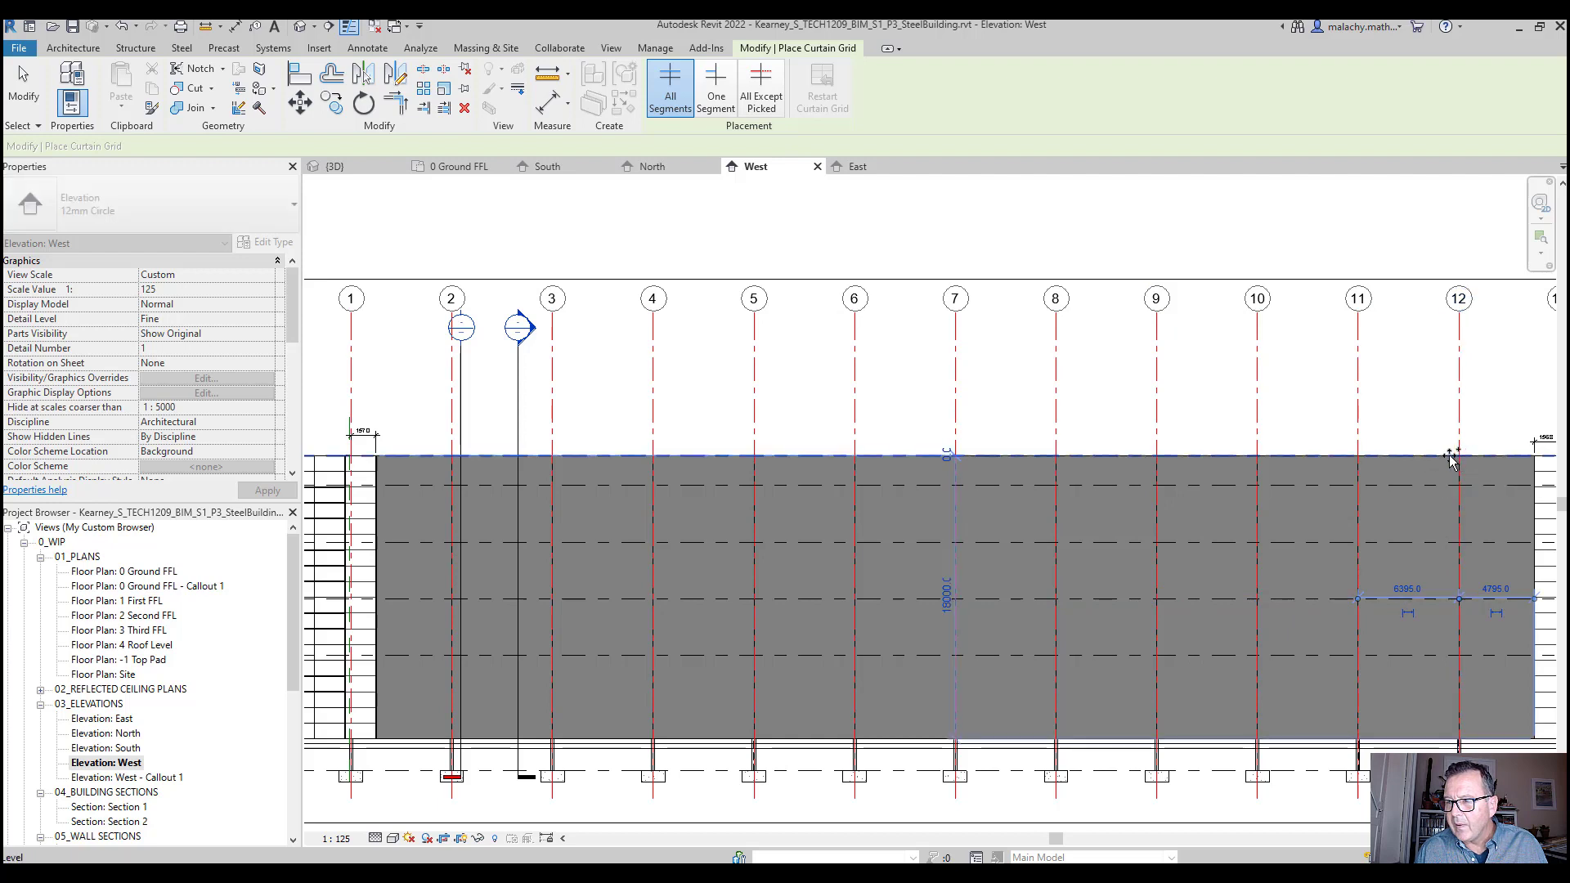
# Divide the bays between grids 12 and 10 into four equal panels each with vertical curtain grid lines at midpoints and quarter points
pyautogui.click(1426, 459)
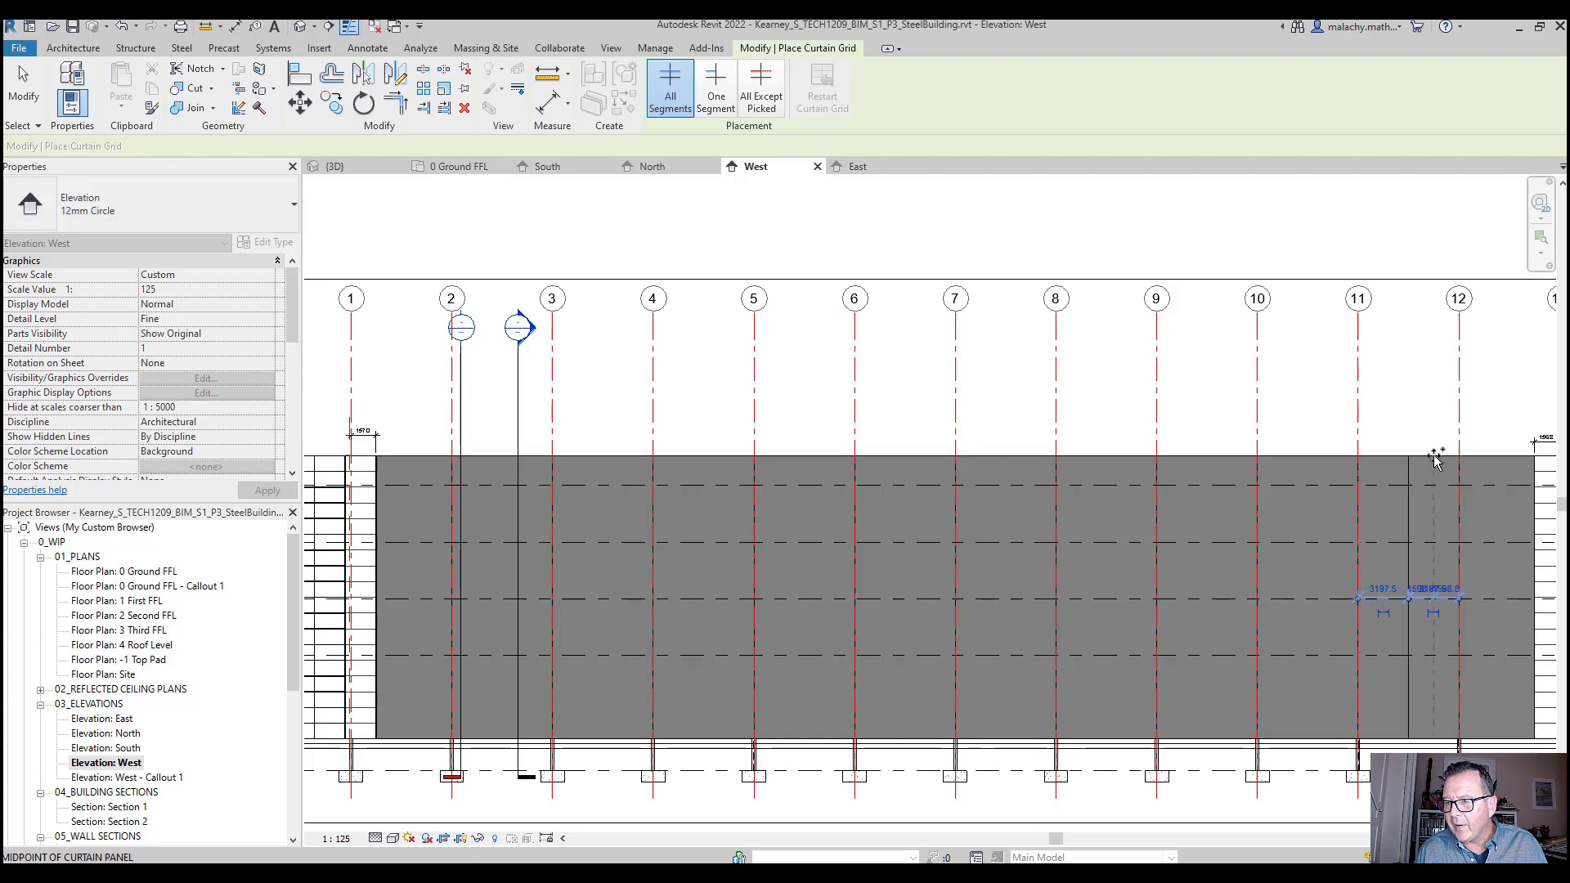
pyautogui.click(1436, 459)
pyautogui.click(1392, 451)
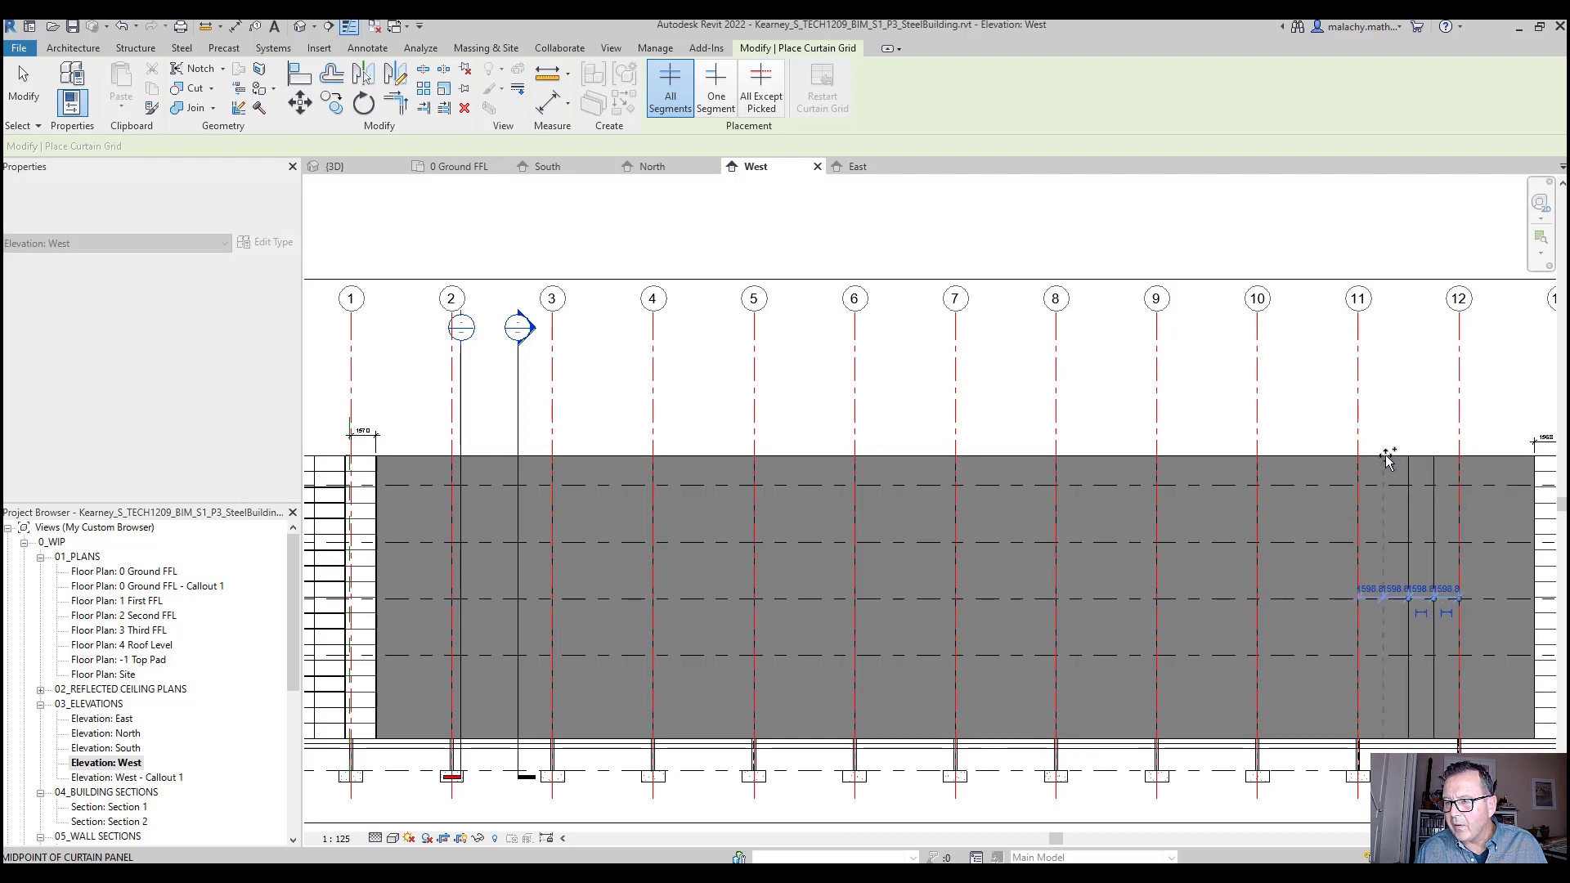
pyautogui.click(1302, 456)
pyautogui.click(1332, 456)
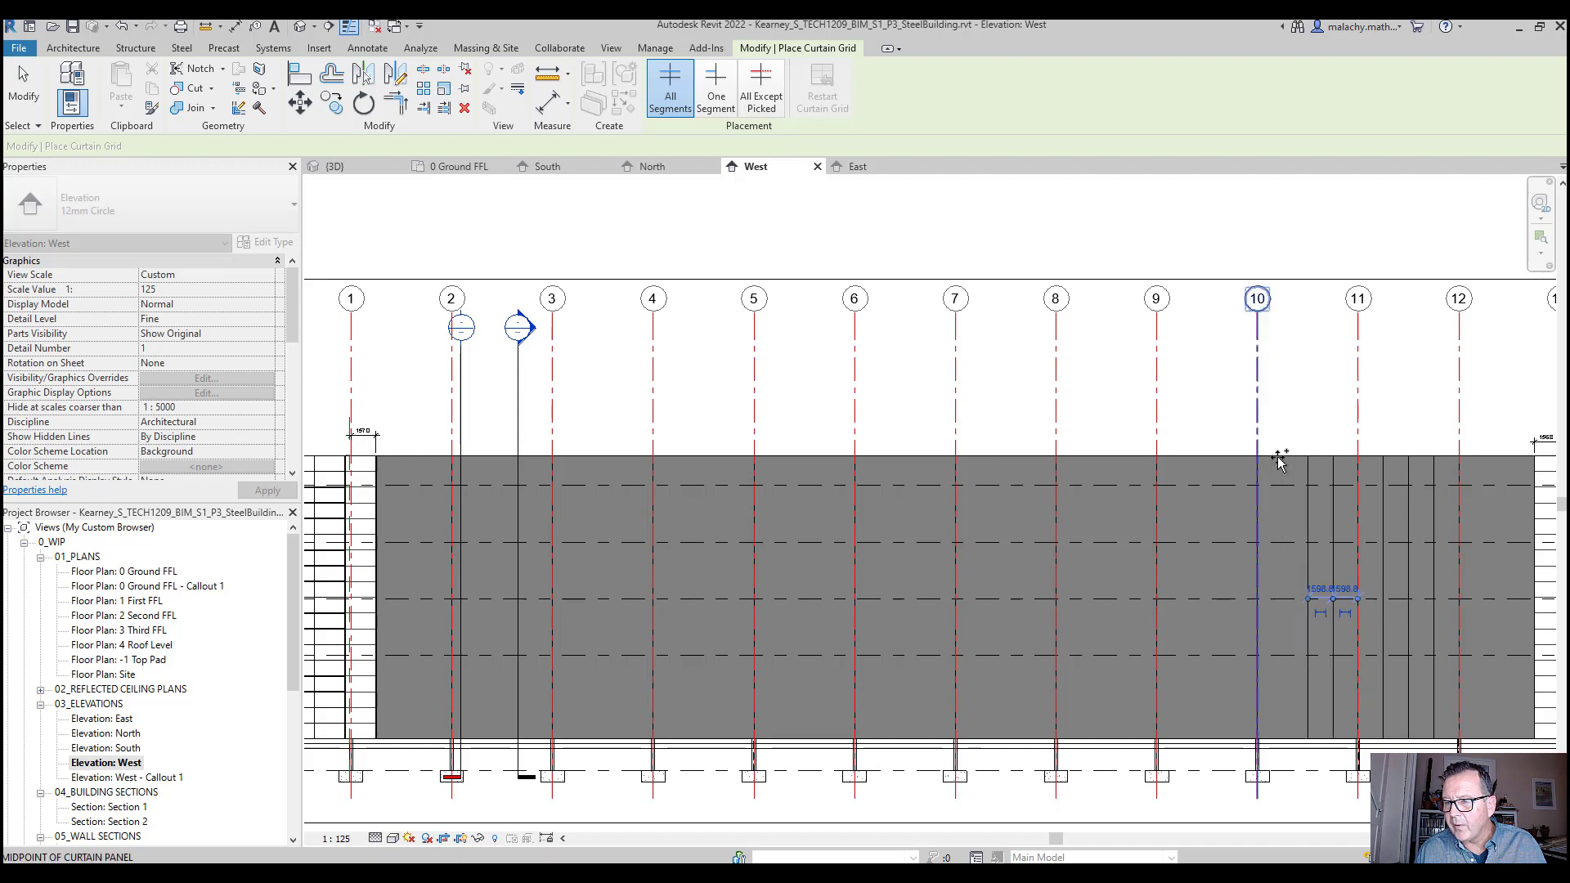
pyautogui.click(1287, 459)
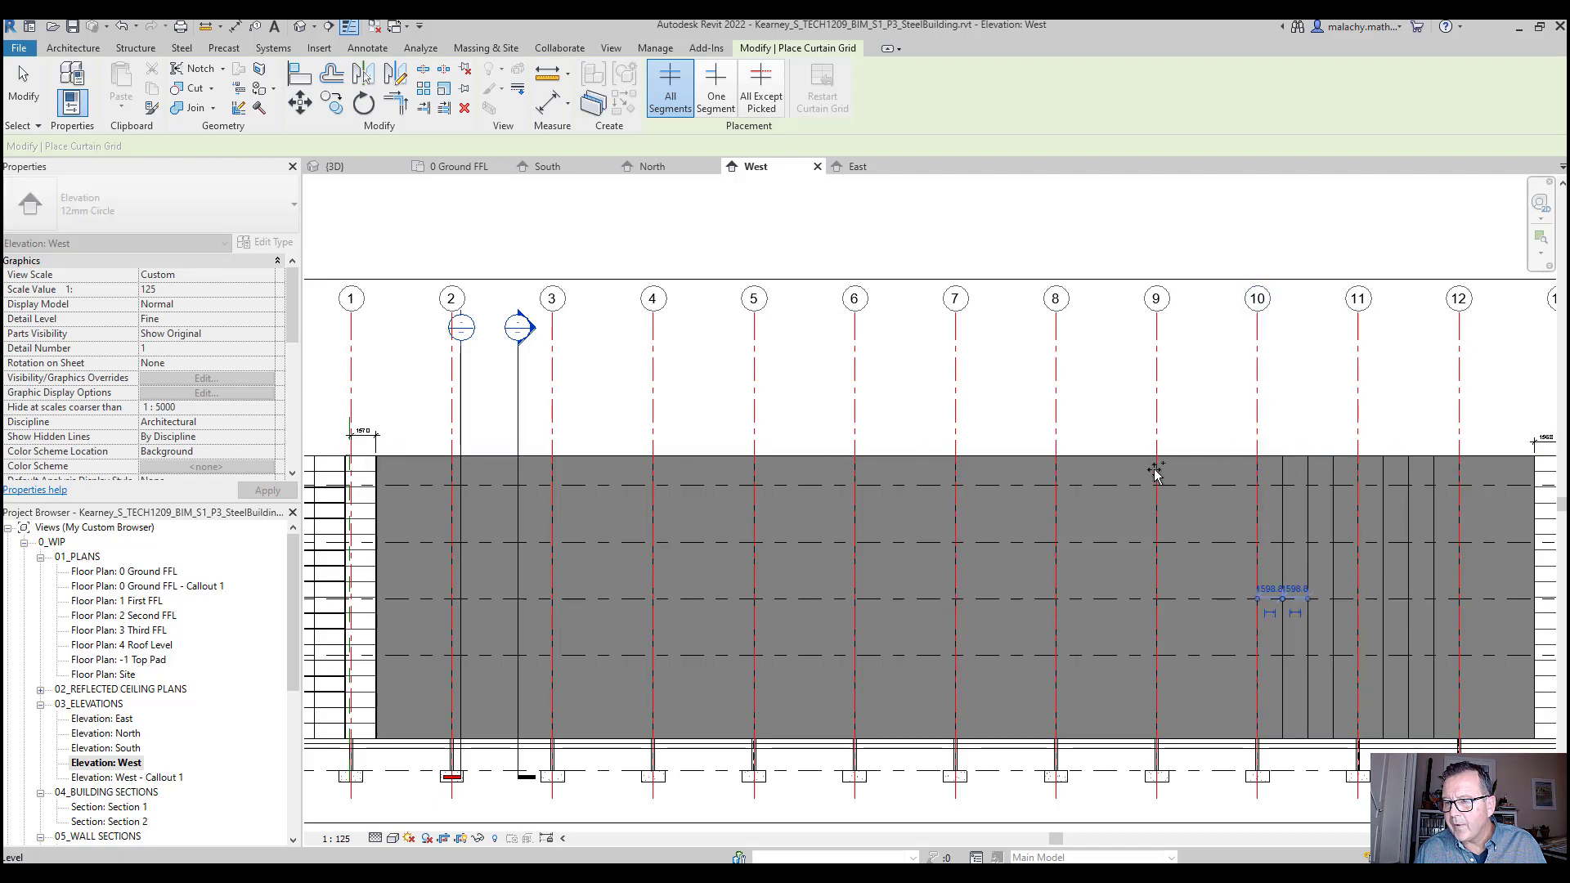
# Divide the bays between grids 10 and 8 into four equal panels each with vertical curtain grid lines
pyautogui.click(1205, 456)
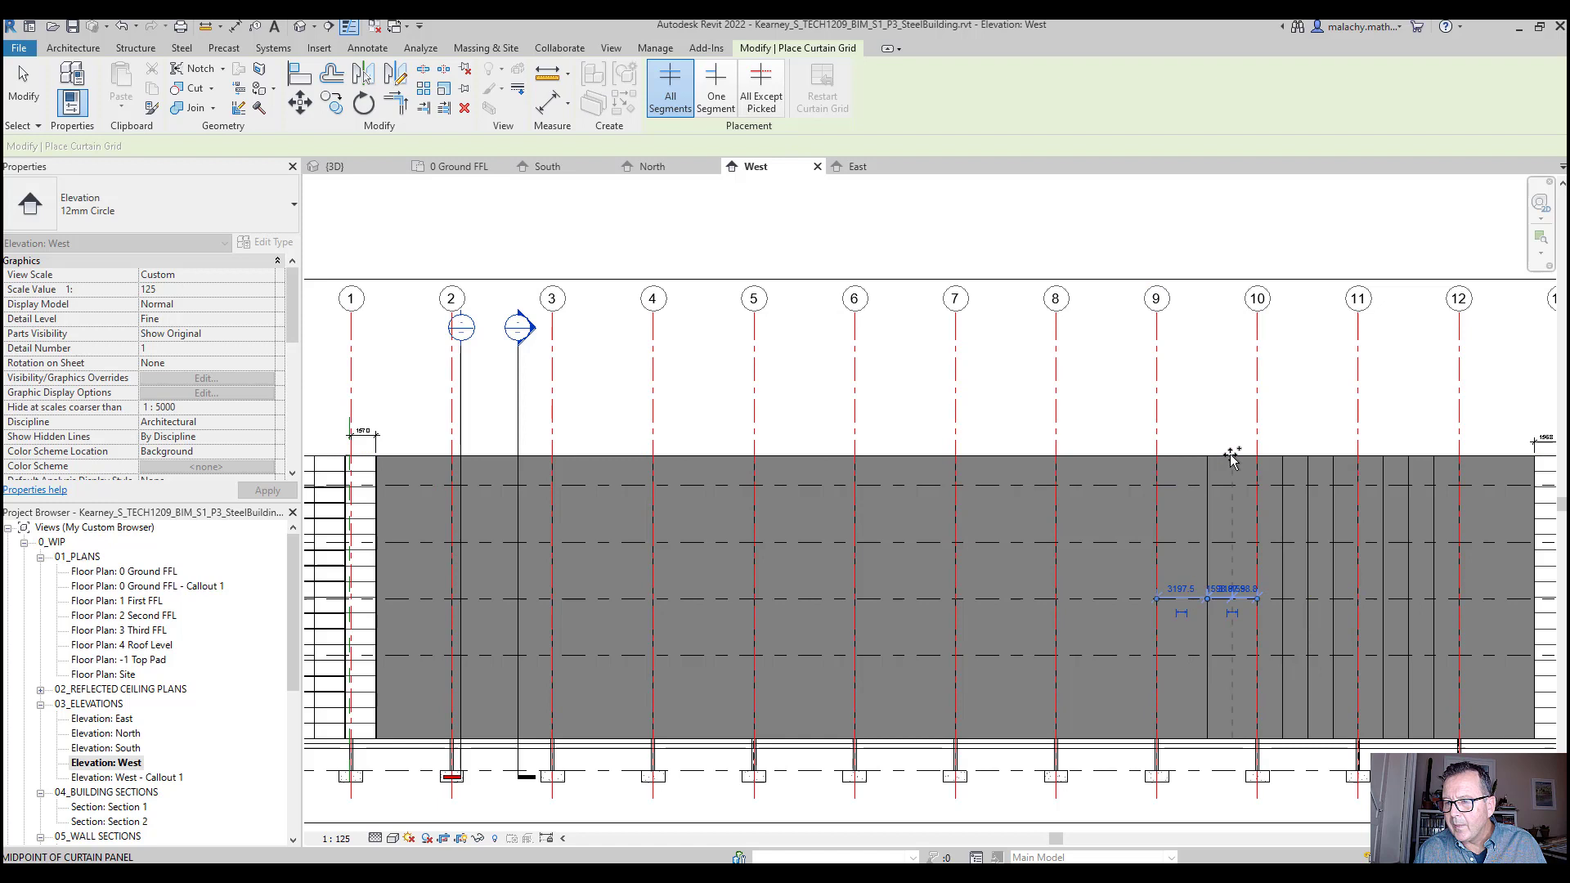
pyautogui.click(1184, 456)
pyautogui.click(1111, 458)
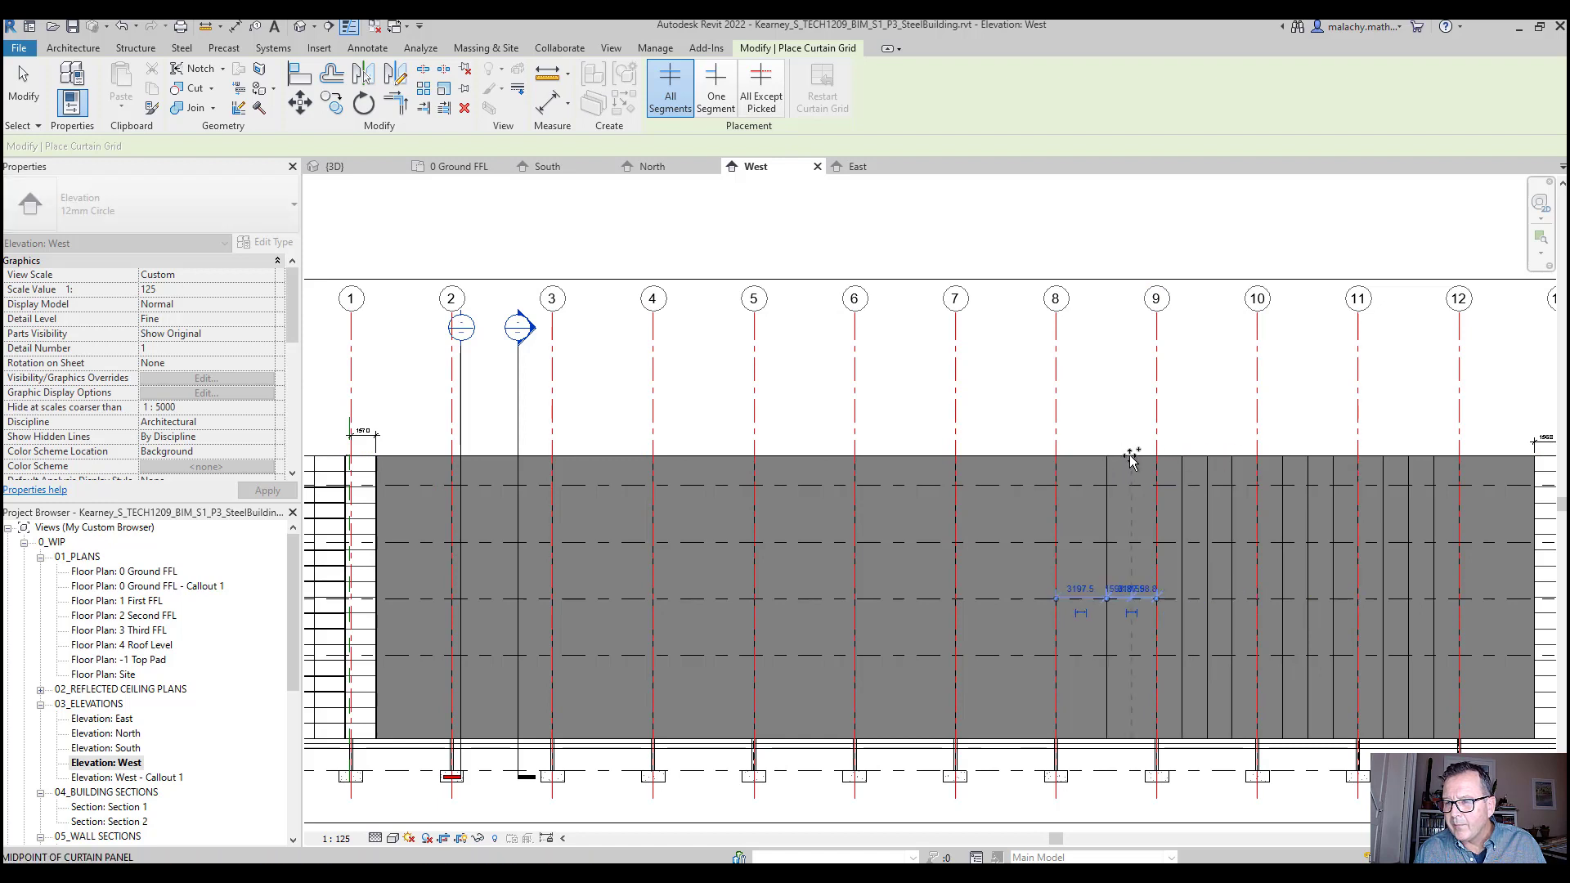
pyautogui.click(1130, 452)
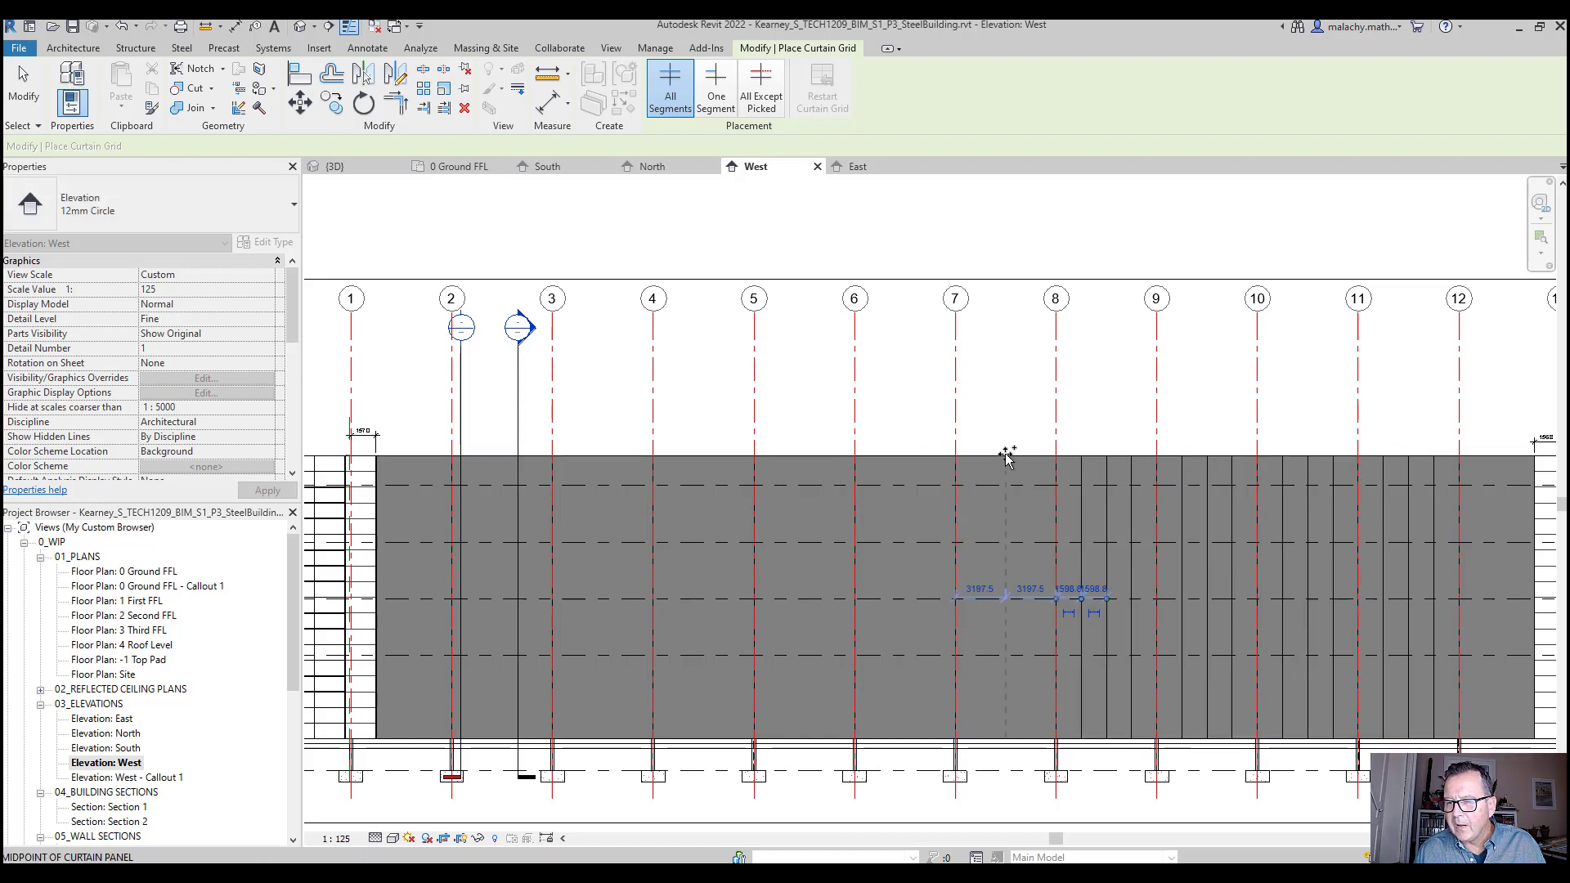
# Divide the bays between grids 8 and 6 into four equal panels each with vertical curtain grid lines
pyautogui.click(1032, 453)
pyautogui.click(1034, 456)
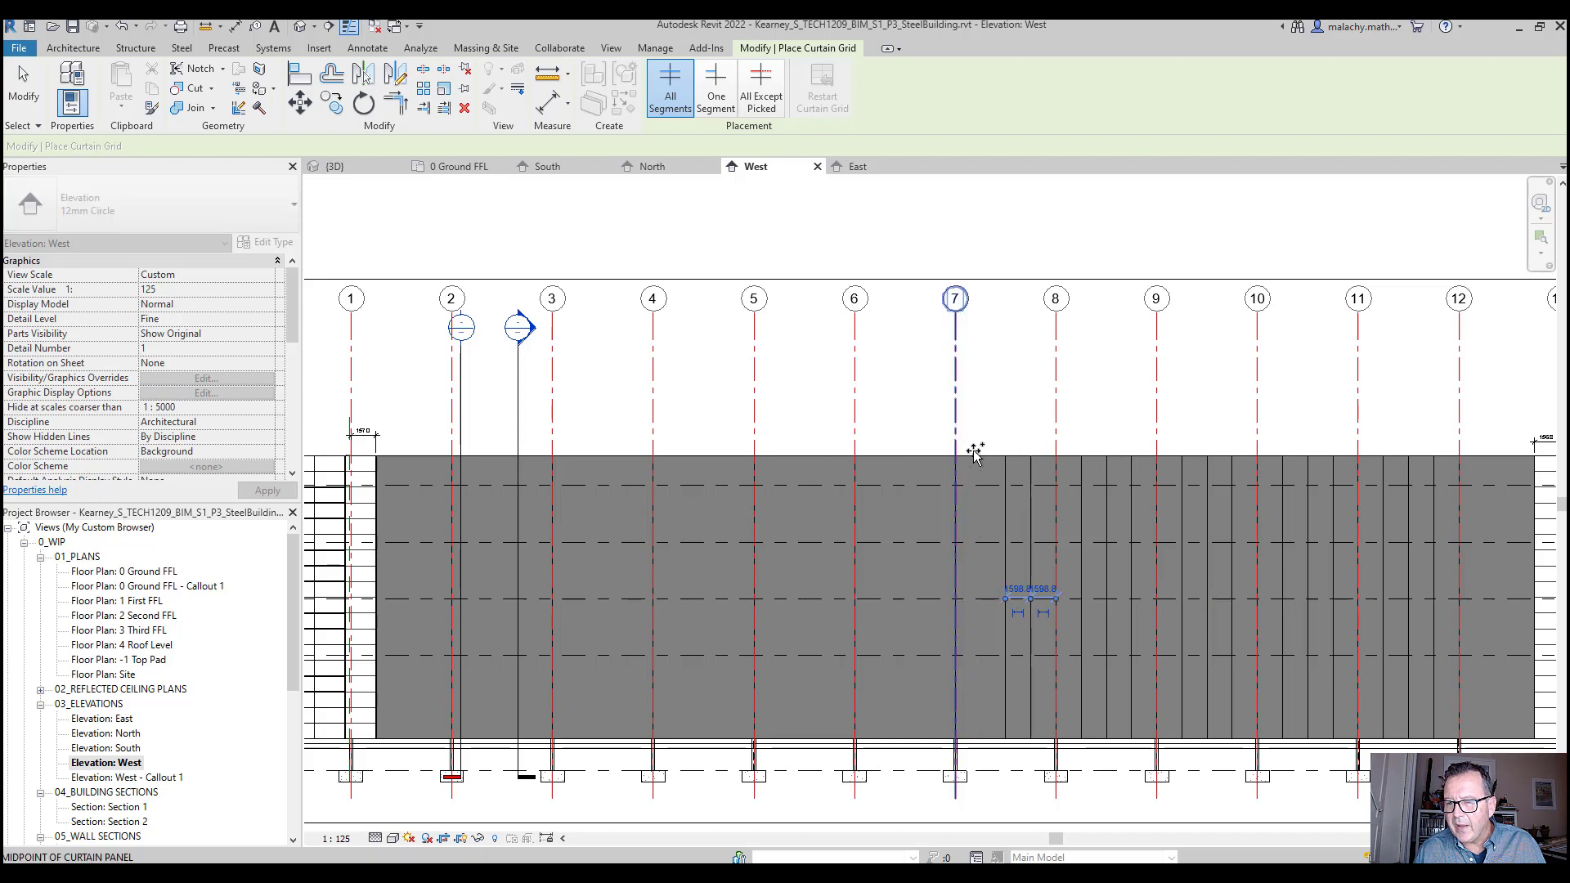
pyautogui.click(983, 454)
pyautogui.click(905, 461)
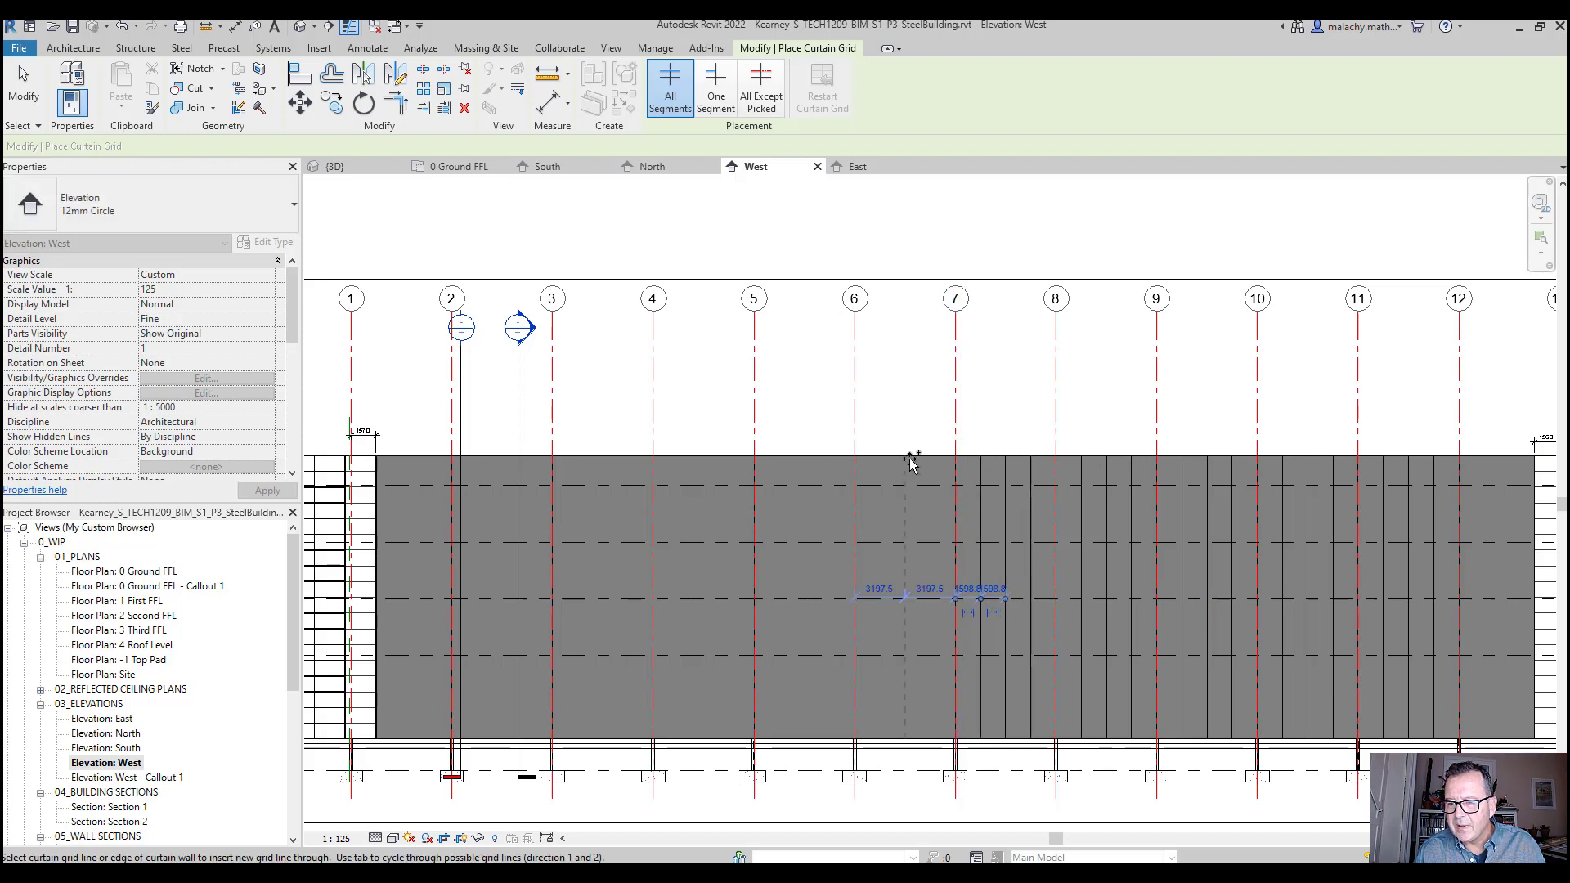
pyautogui.click(930, 458)
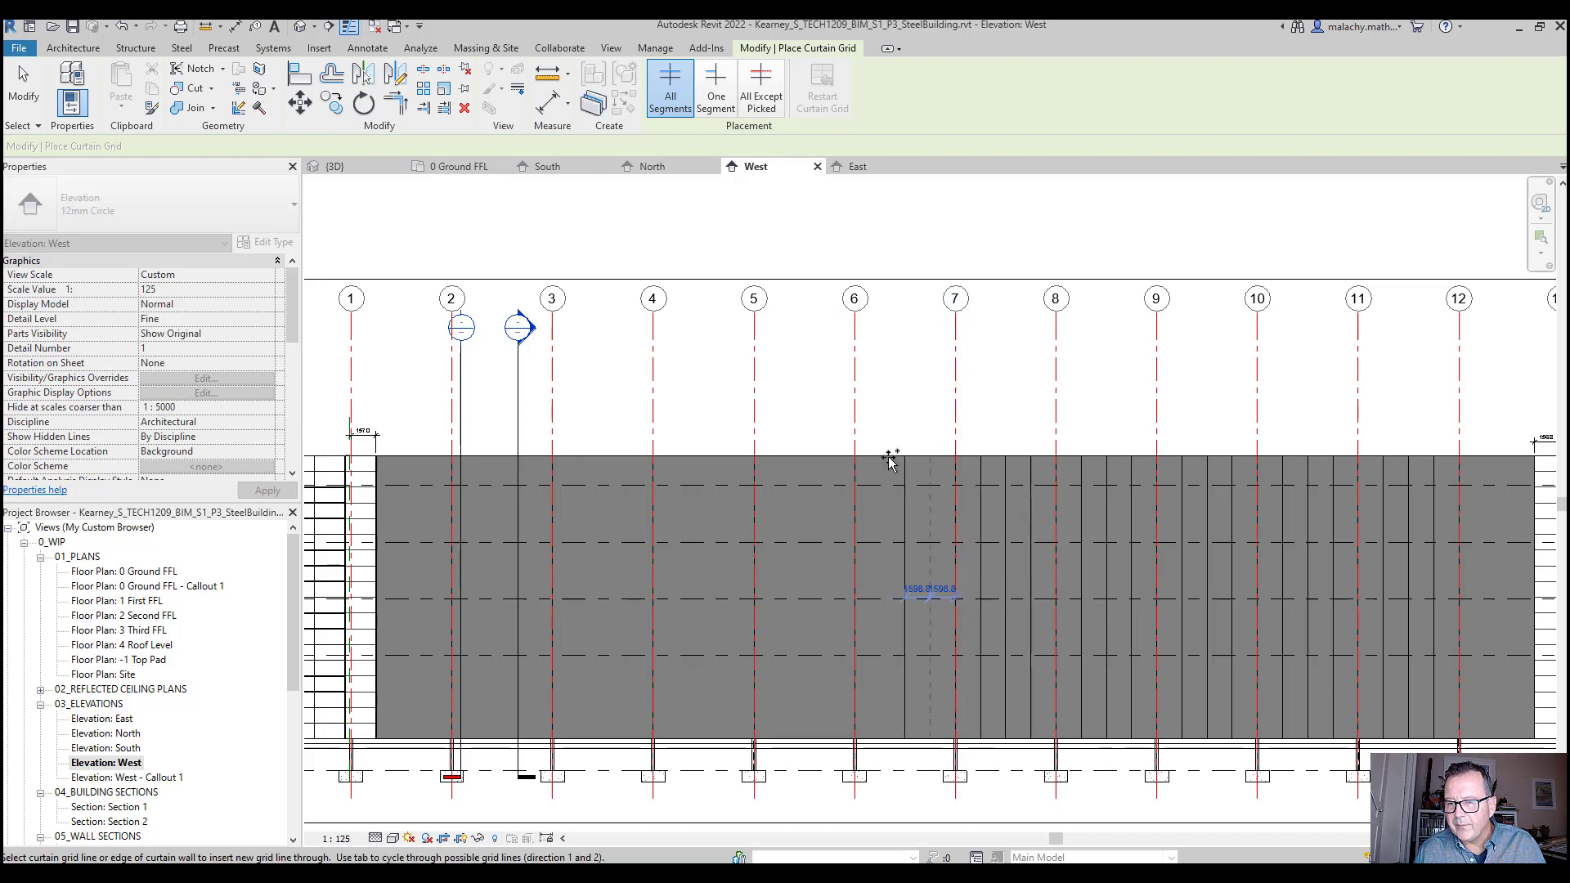
pyautogui.click(880, 457)
# Divide the bays between grids 6 and 4 into four equal panels each with vertical curtain grid lines
pyautogui.click(806, 459)
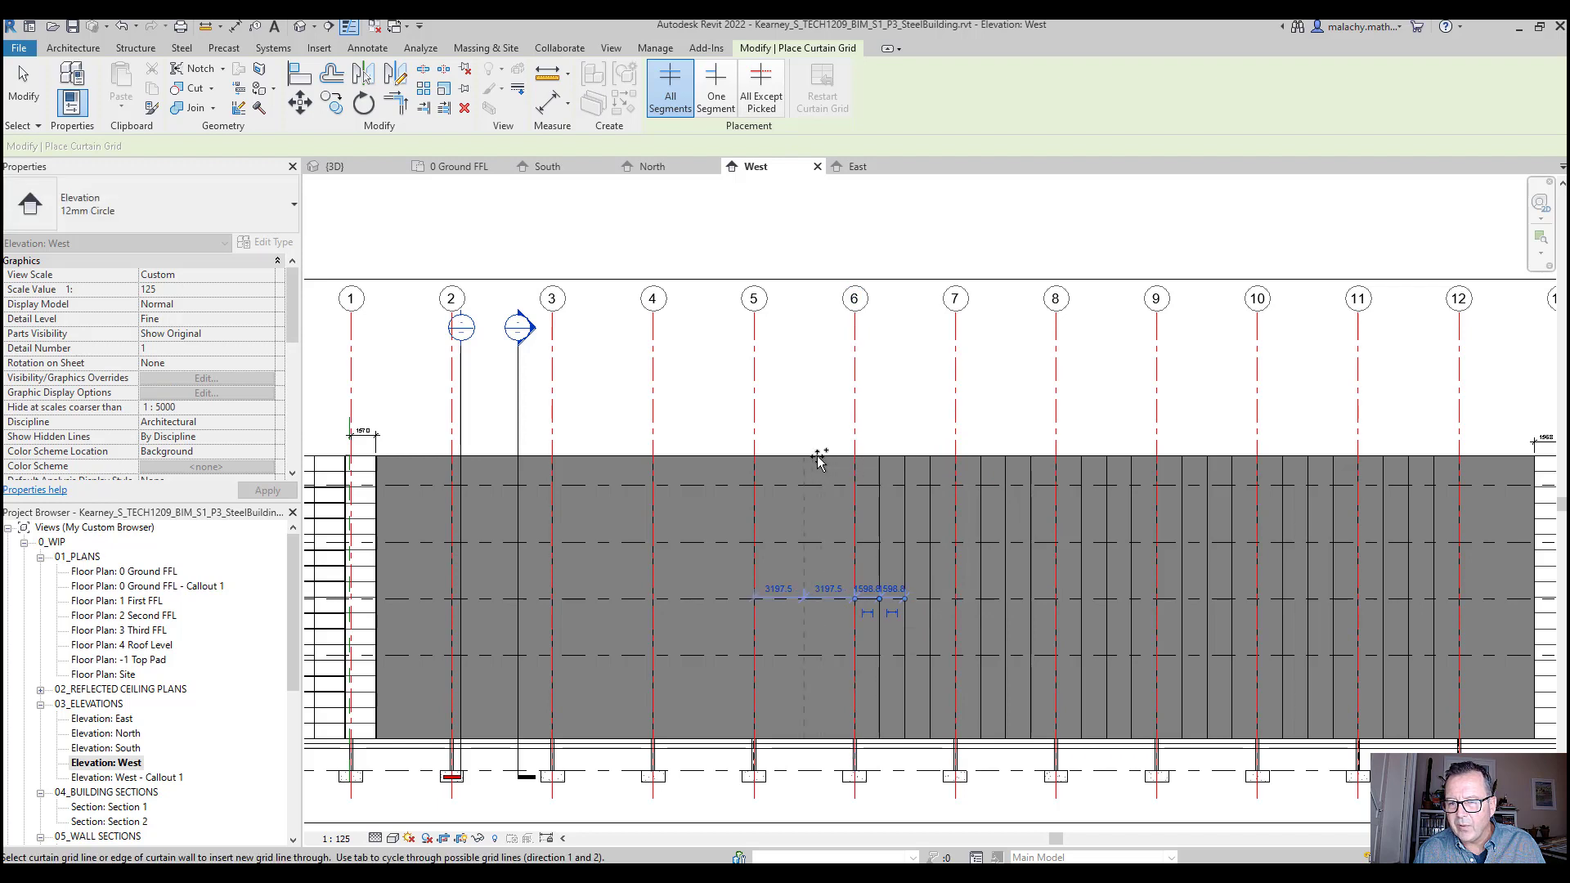
pyautogui.click(828, 452)
pyautogui.click(772, 455)
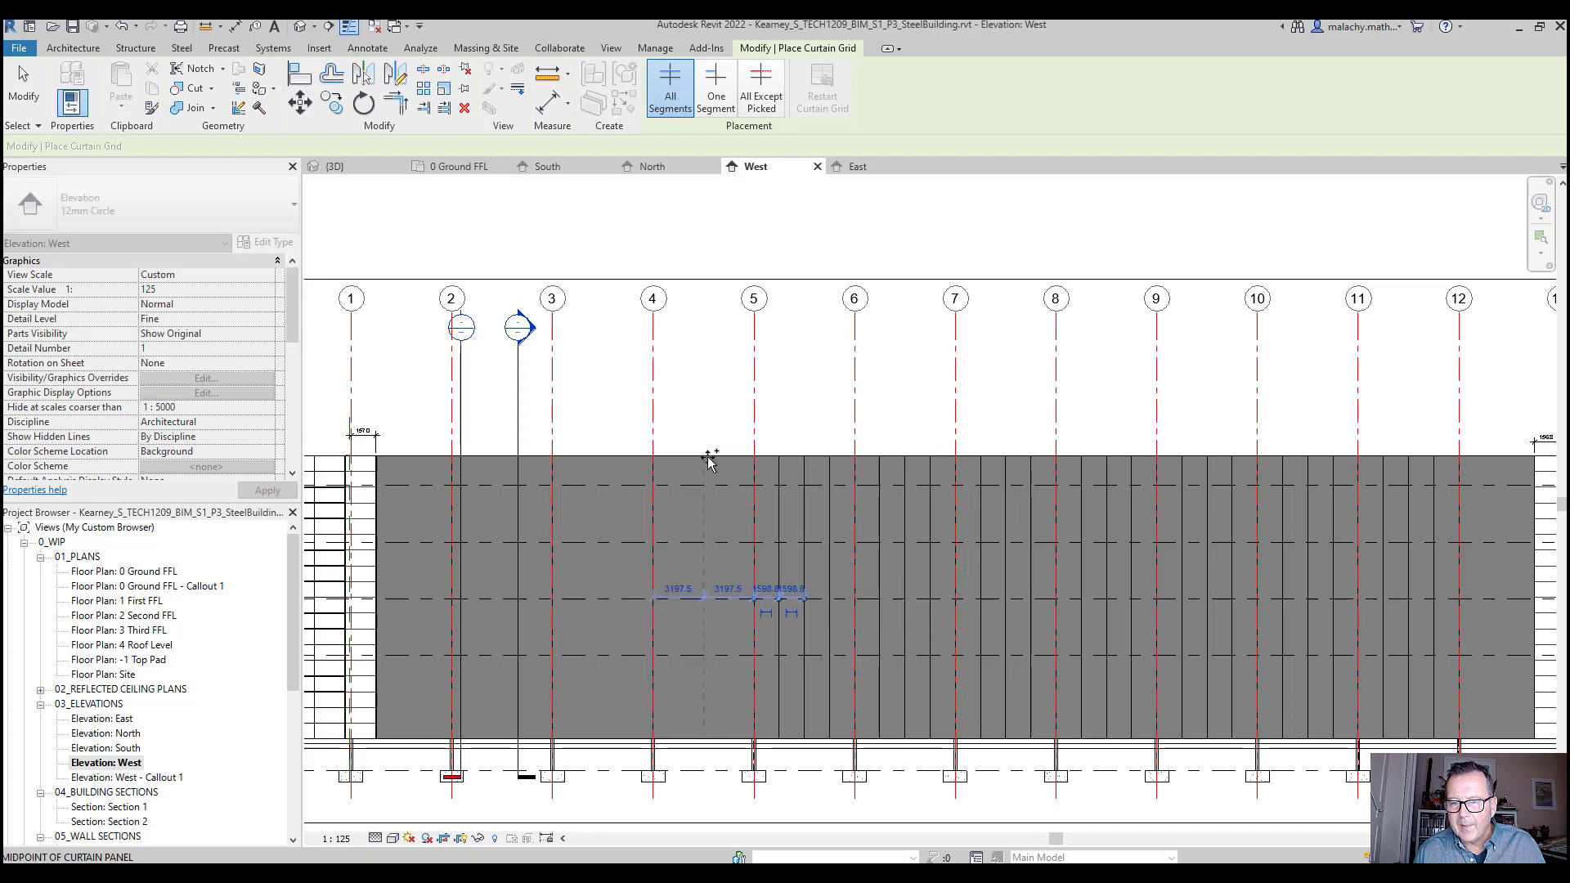
pyautogui.click(707, 457)
pyautogui.click(728, 456)
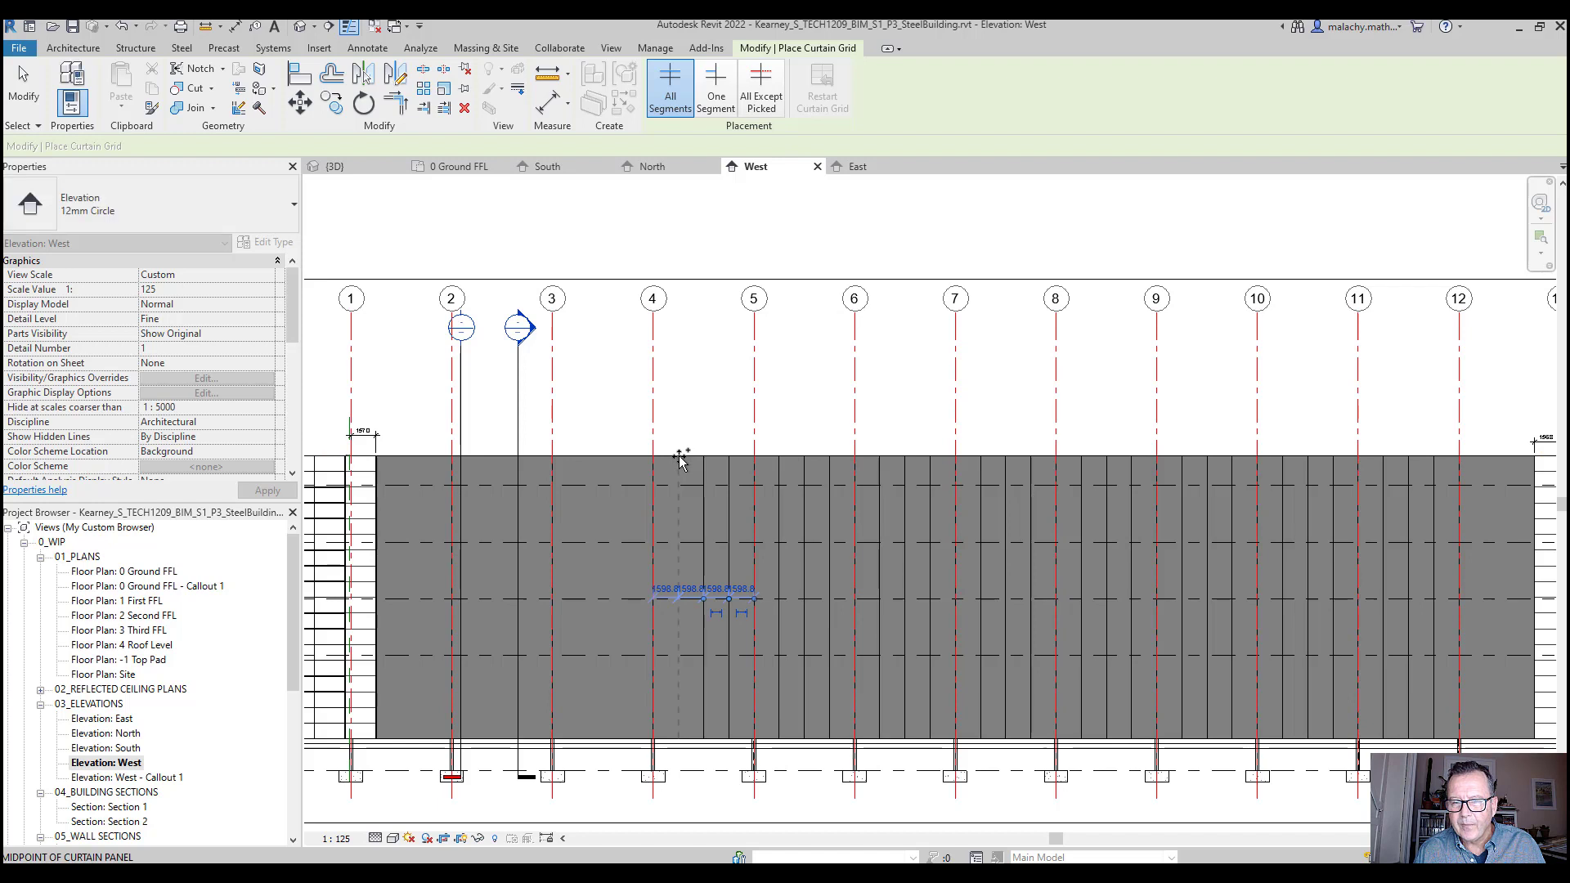
pyautogui.click(678, 451)
# Divide the bays between grids 4 and 2 into four equal panels each with vertical curtain grid lines
pyautogui.click(615, 456)
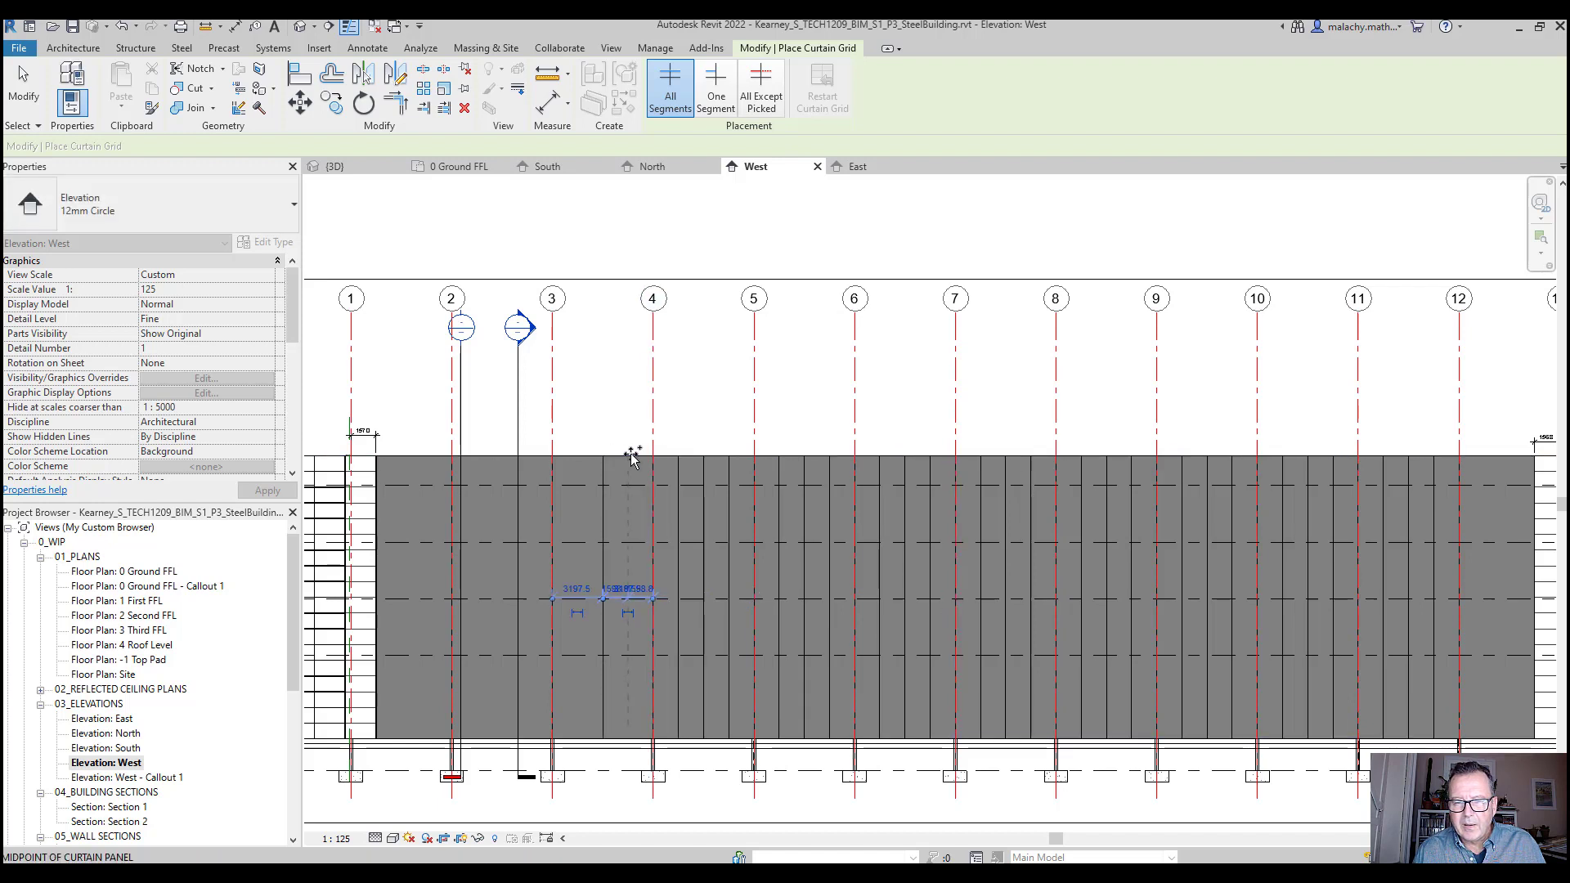
pyautogui.click(628, 452)
pyautogui.click(577, 455)
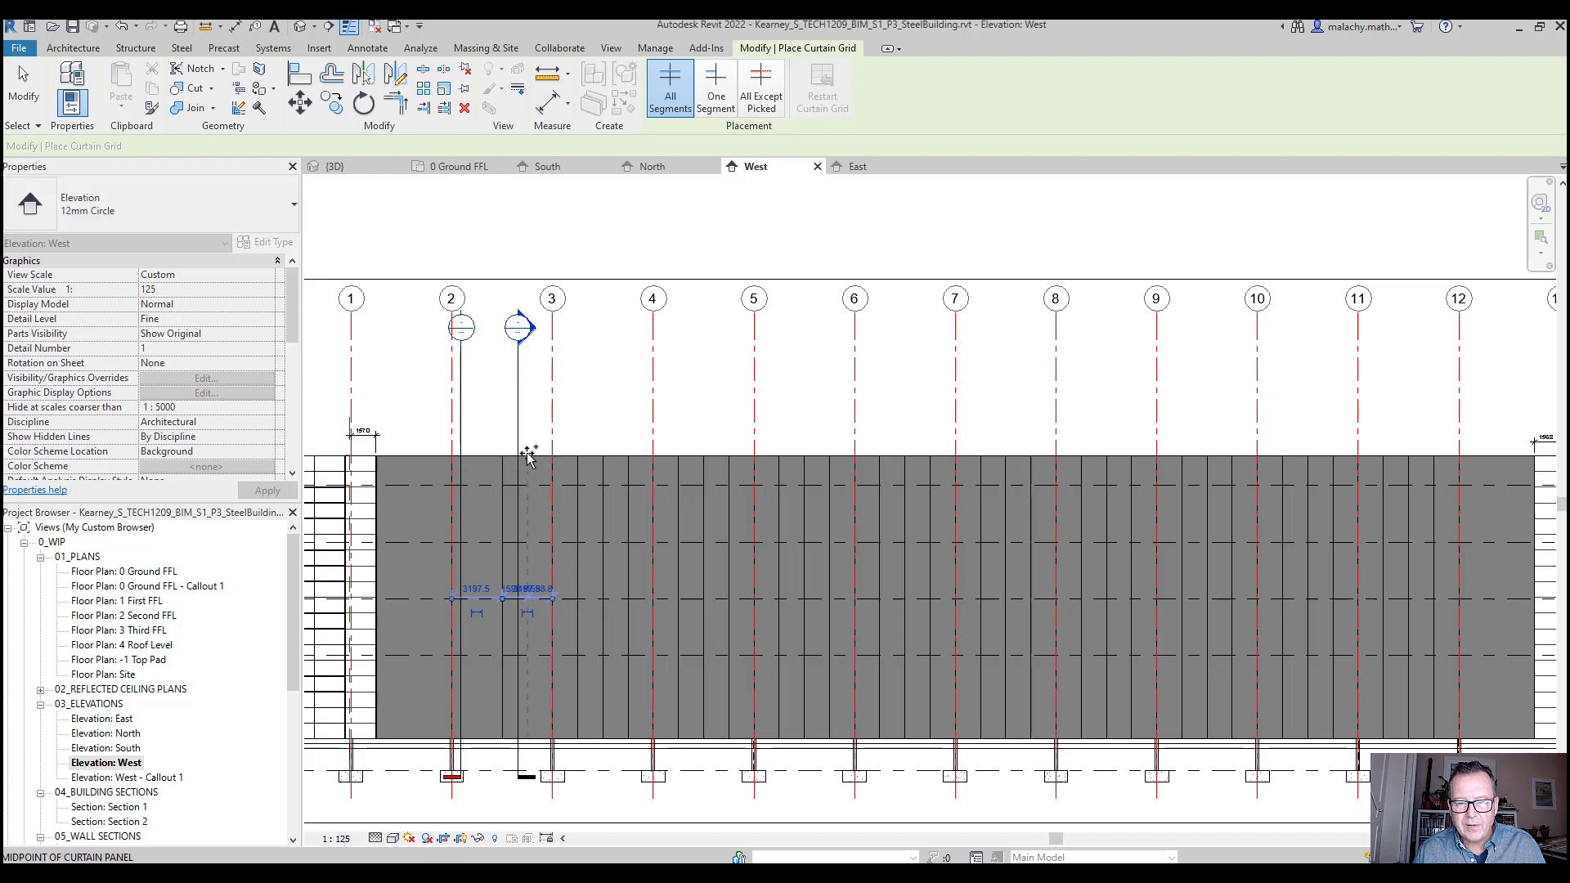
pyautogui.click(503, 454)
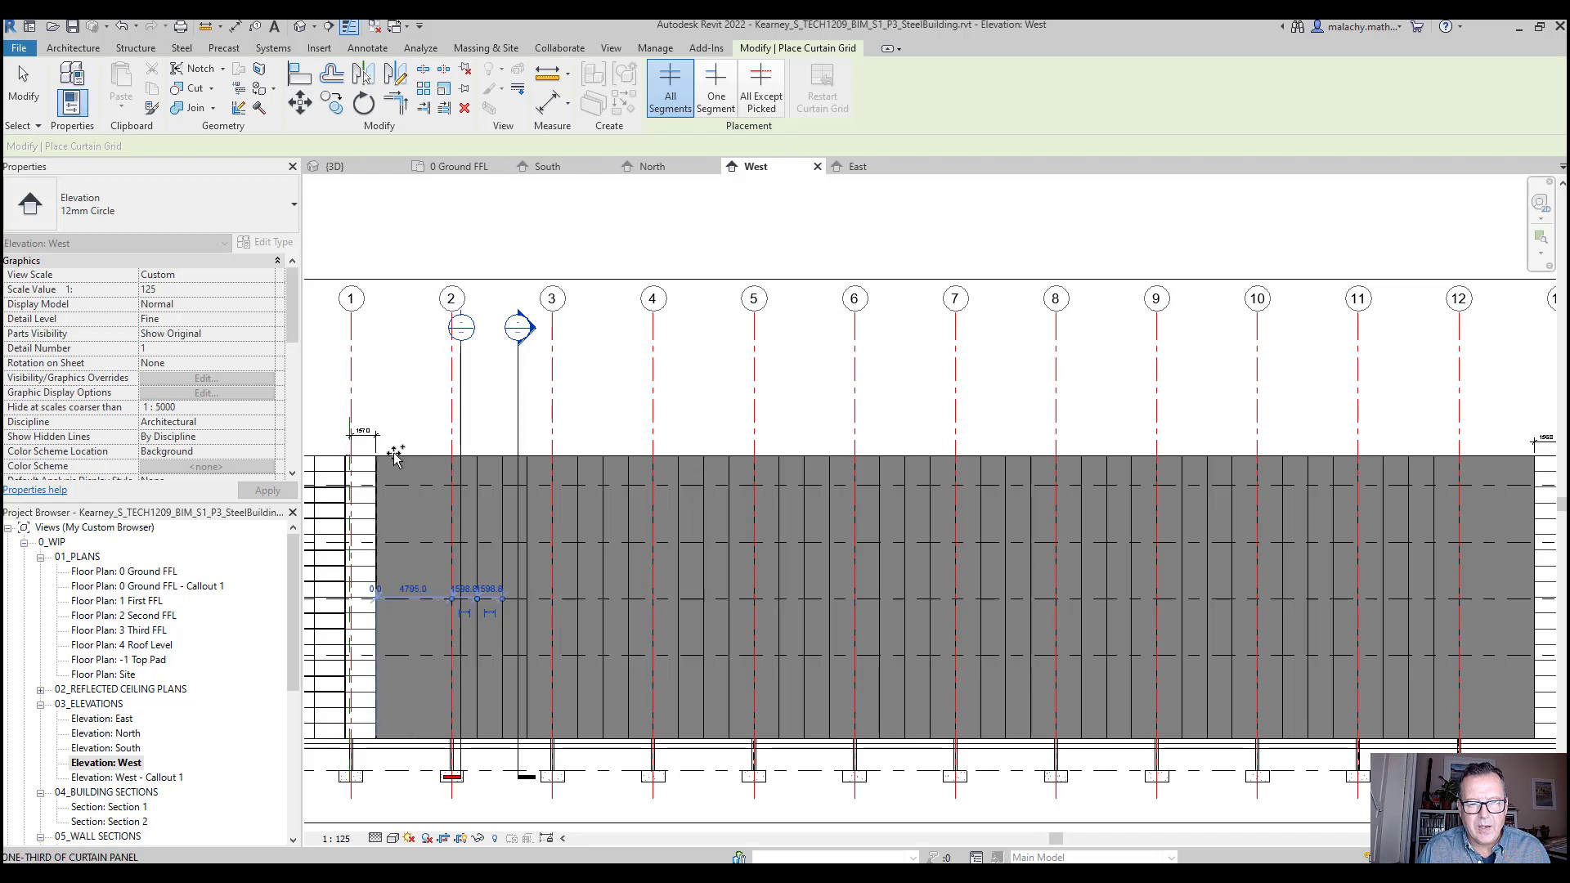
# Add a vertical curtain grid line 1600 mm from the wall end near grid 1, and another midway between it and grid 2
pyautogui.scroll(4, 395, 457)
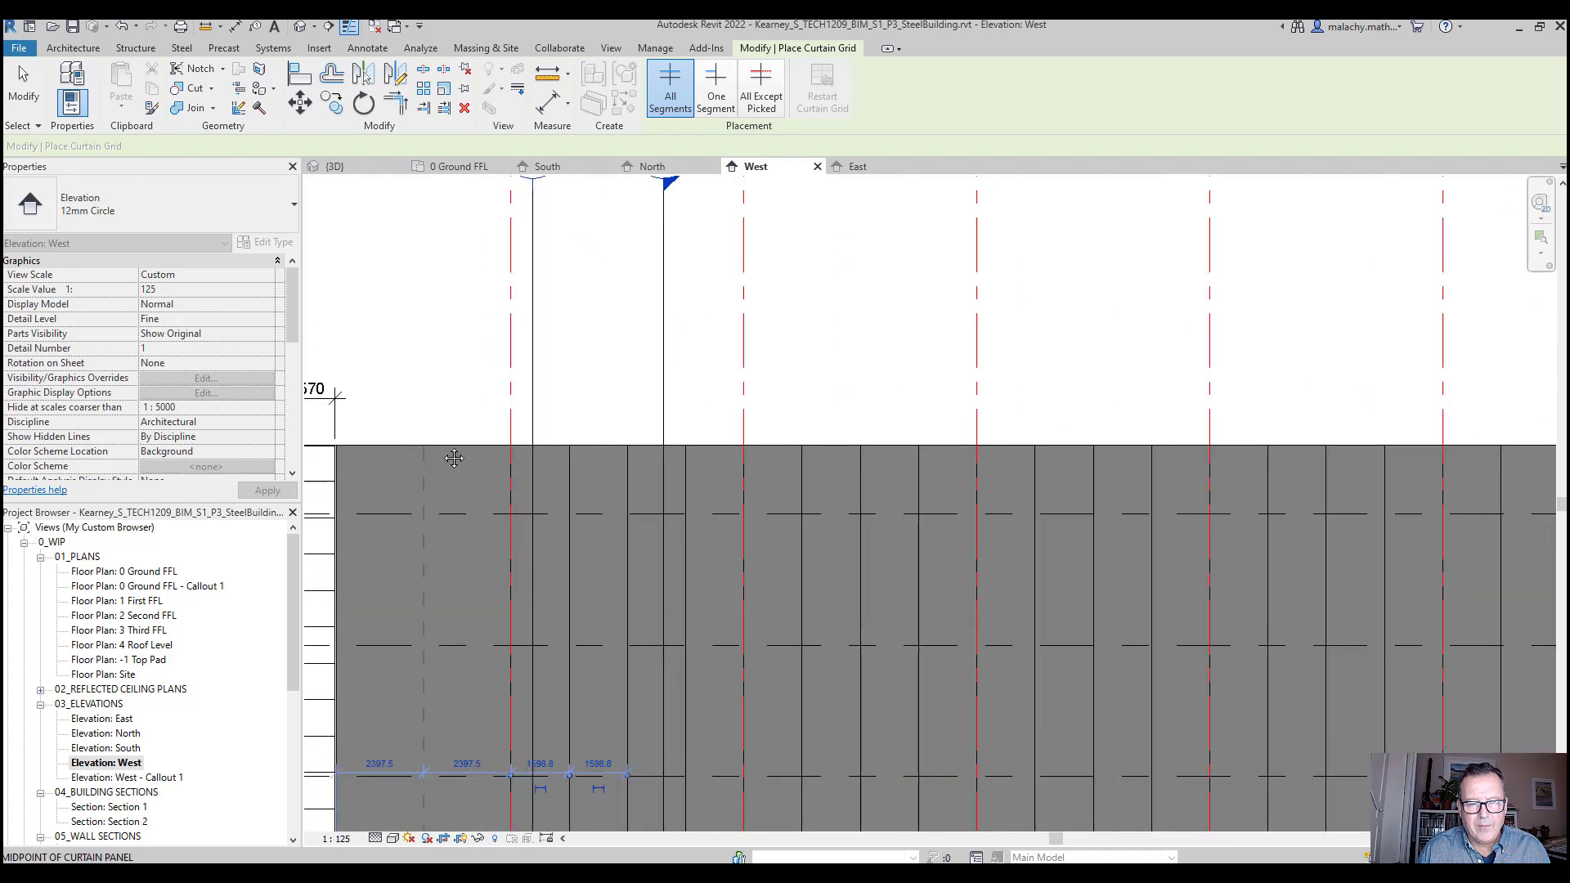
pyautogui.scroll(1, 458, 449)
pyautogui.click(477, 417)
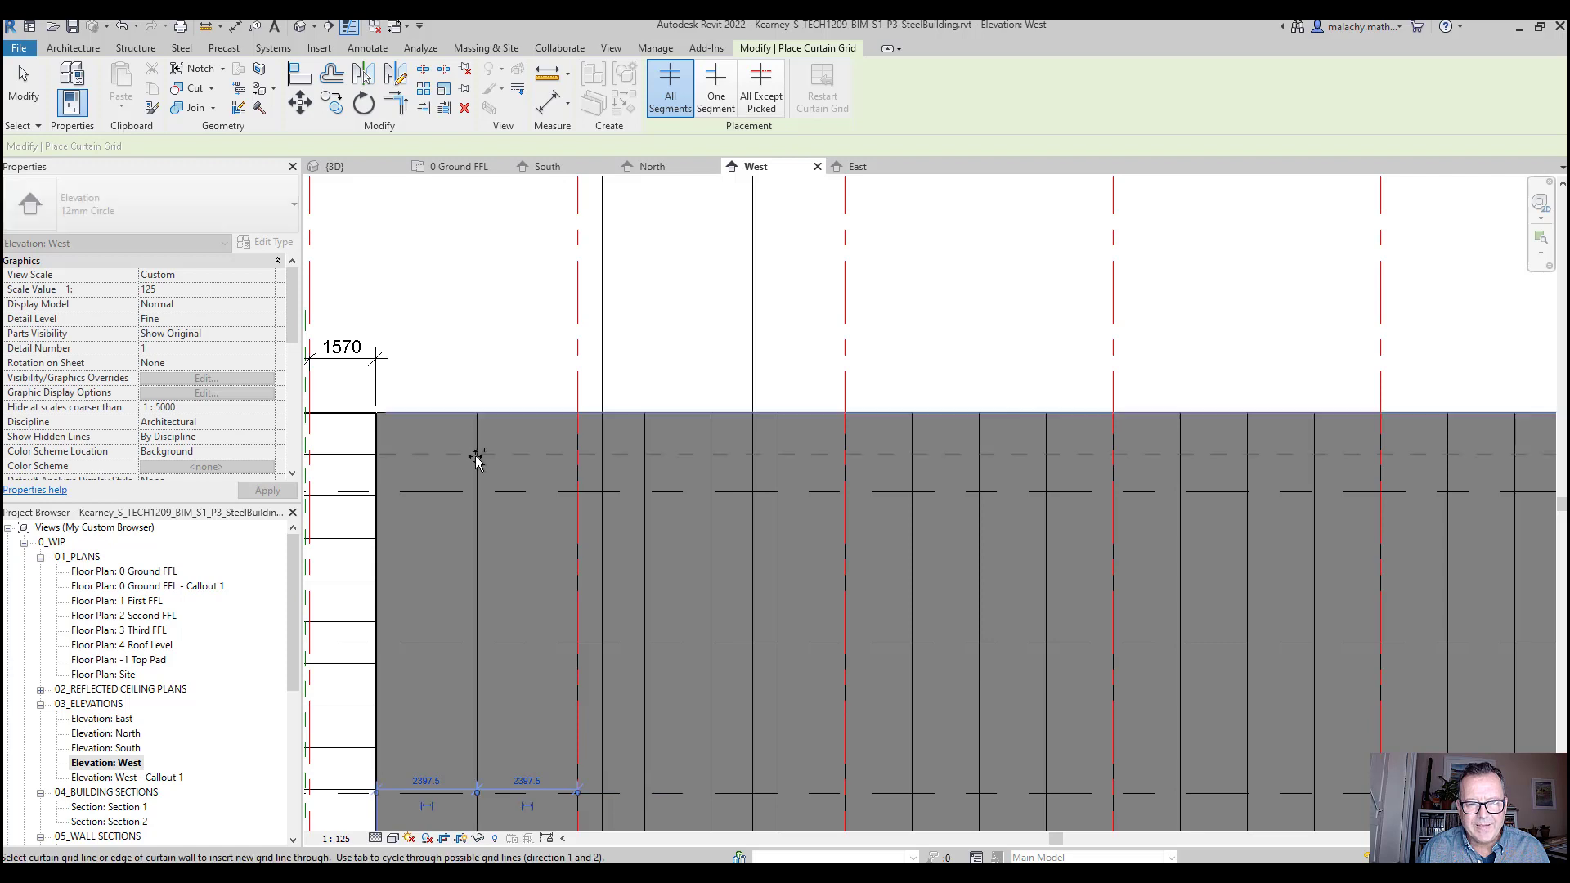
pyautogui.press('Escape')
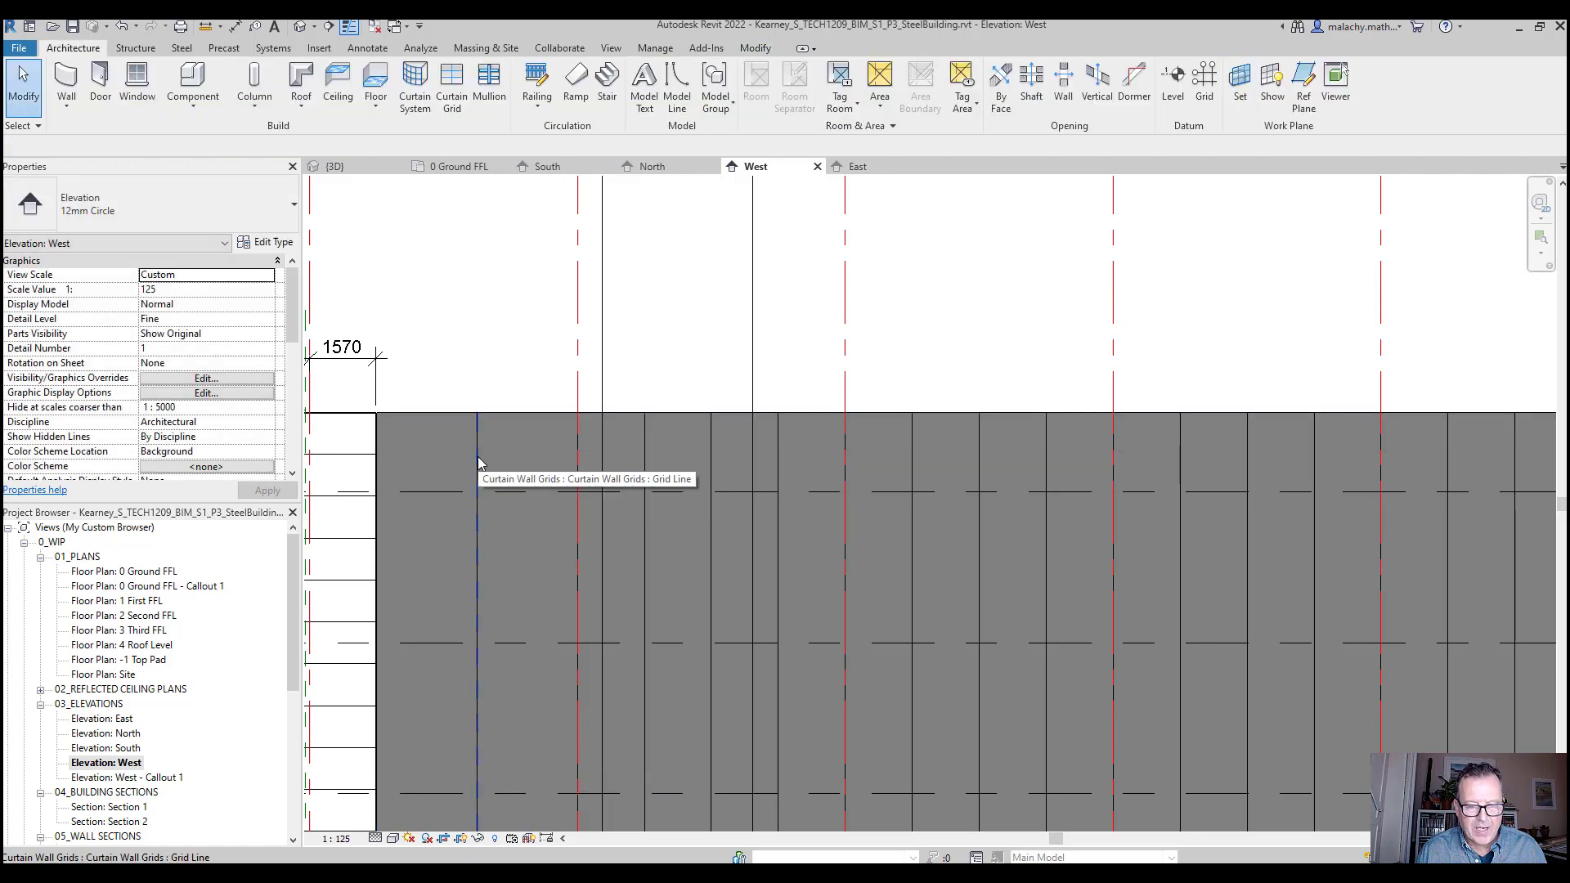
pyautogui.click(478, 458)
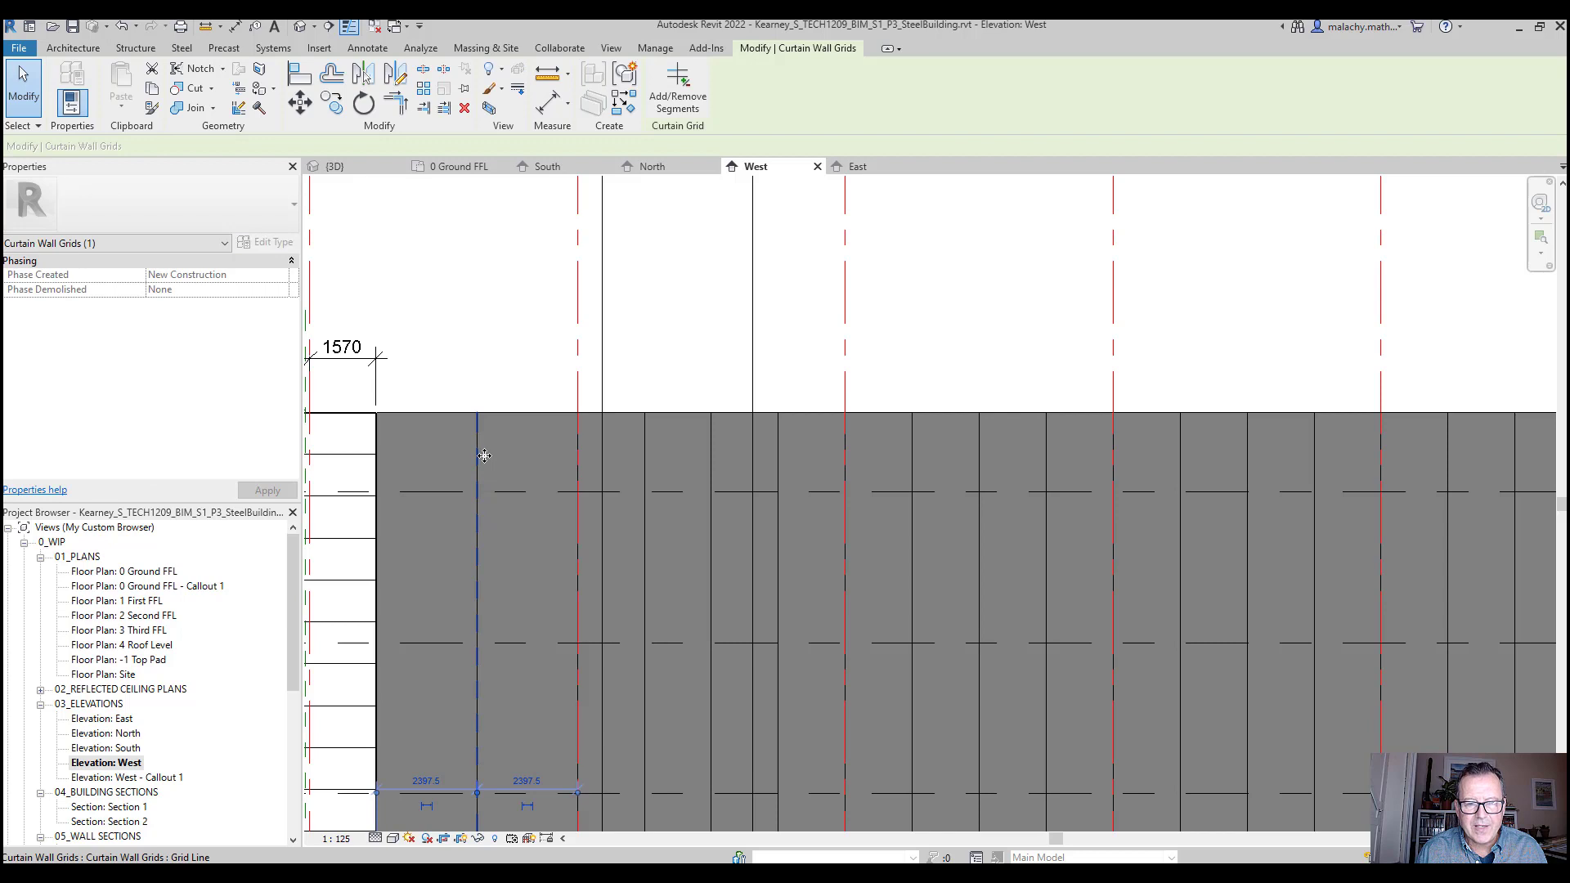
pyautogui.click(426, 782)
pyautogui.write('16')
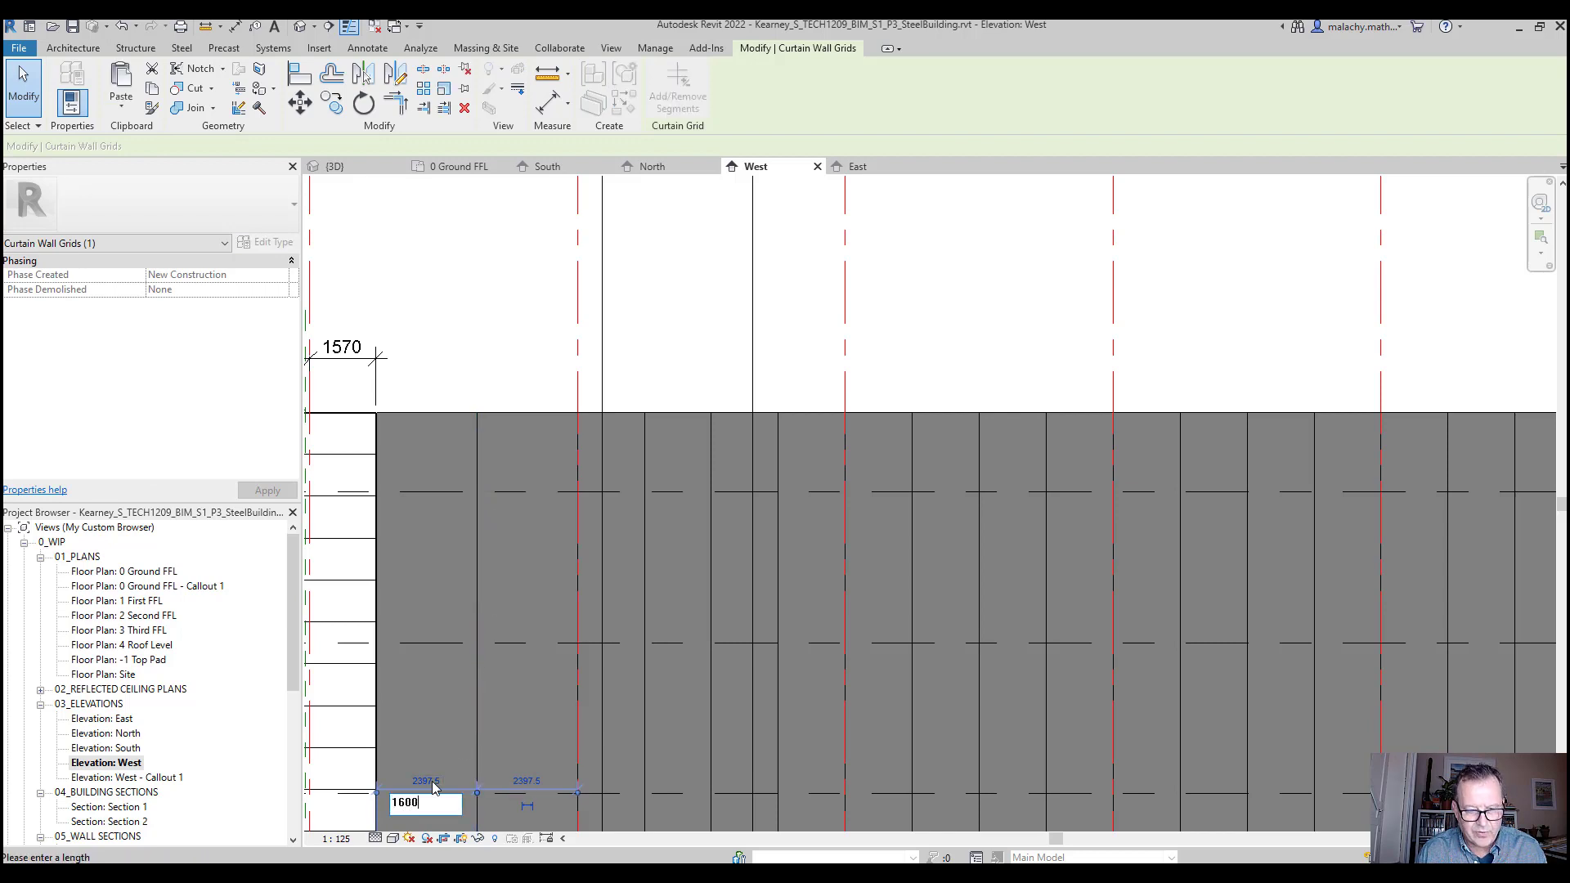
pyautogui.write('00')
pyautogui.press('Return')
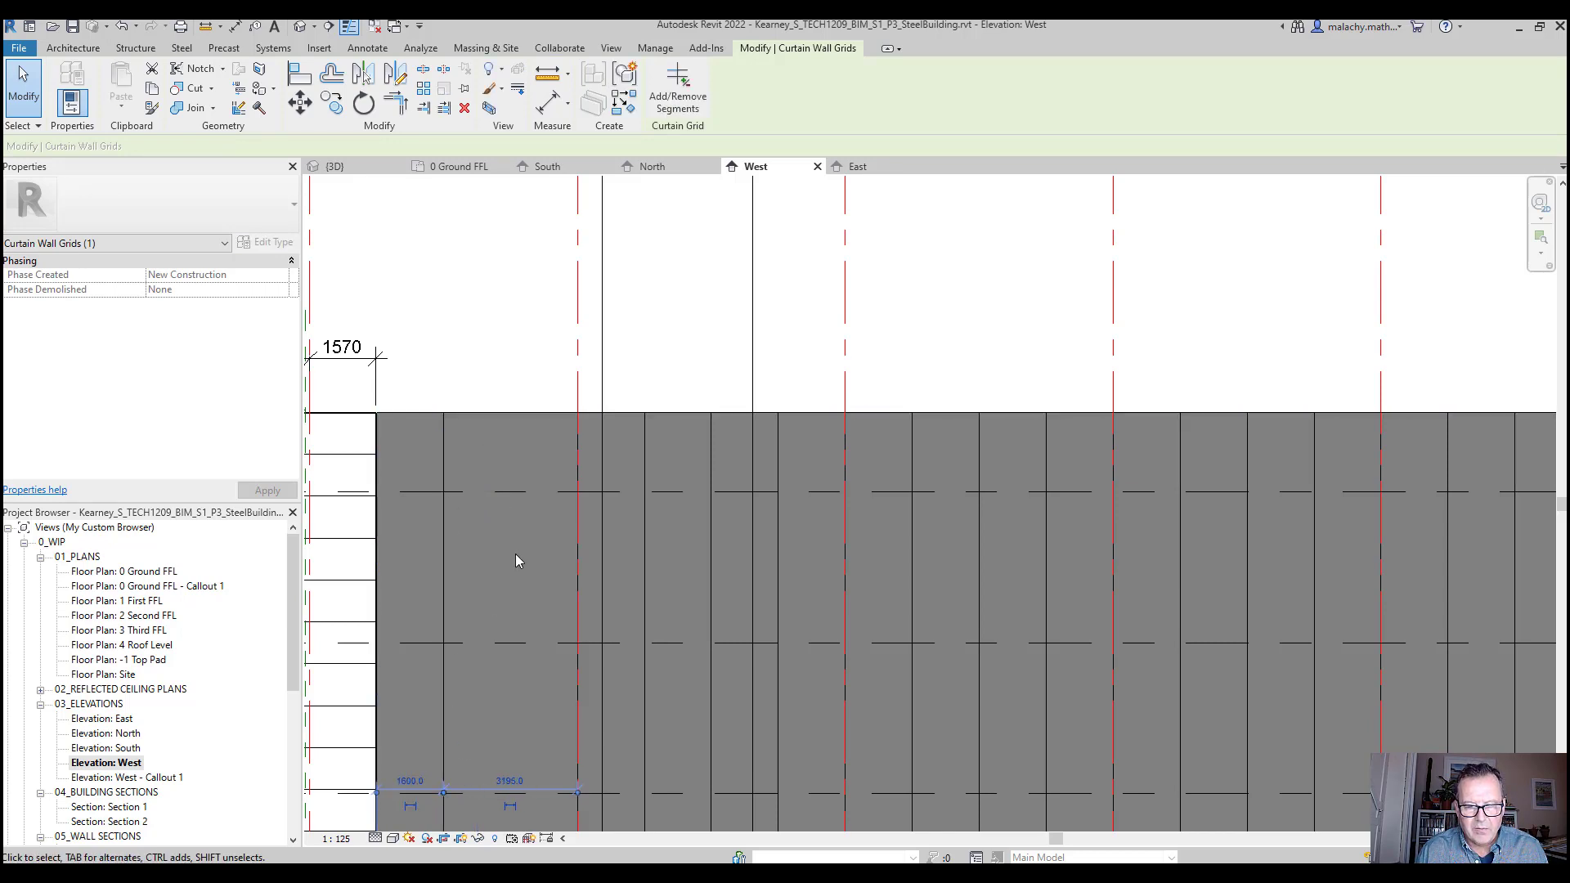
pyautogui.click(73, 48)
pyautogui.click(452, 96)
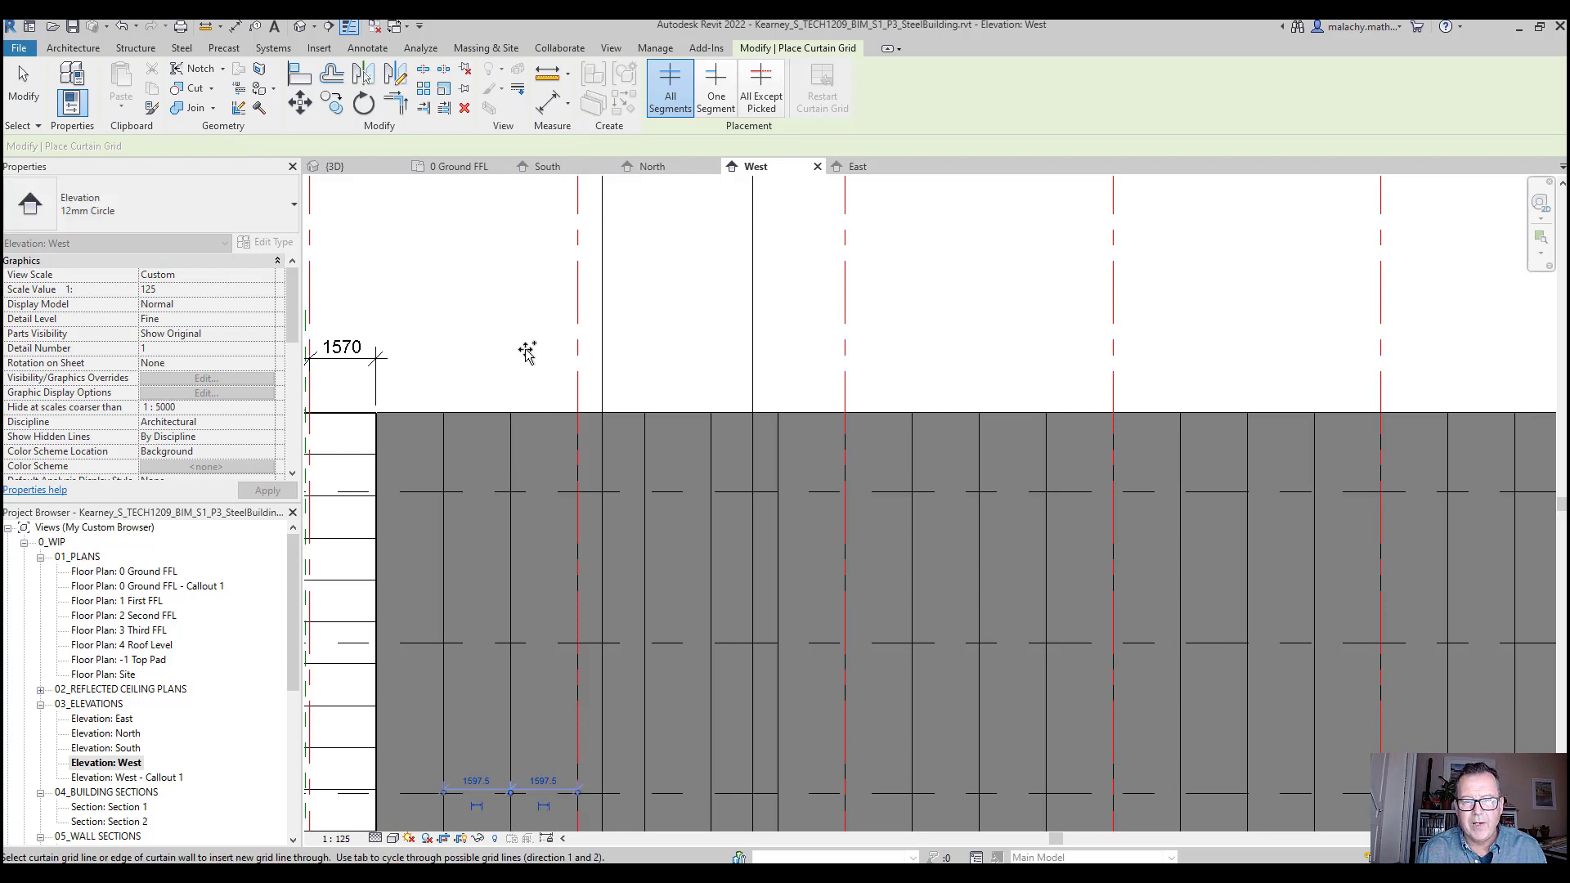
# Add a vertical curtain grid line 1600 mm from the wall end near grid 13, and another midway between it and grid 12
pyautogui.scroll(-2, 525, 351)
pyautogui.scroll(-3, 528, 351)
pyautogui.moveTo(1242, 374); pyautogui.dragTo(517, 380, button='middle')
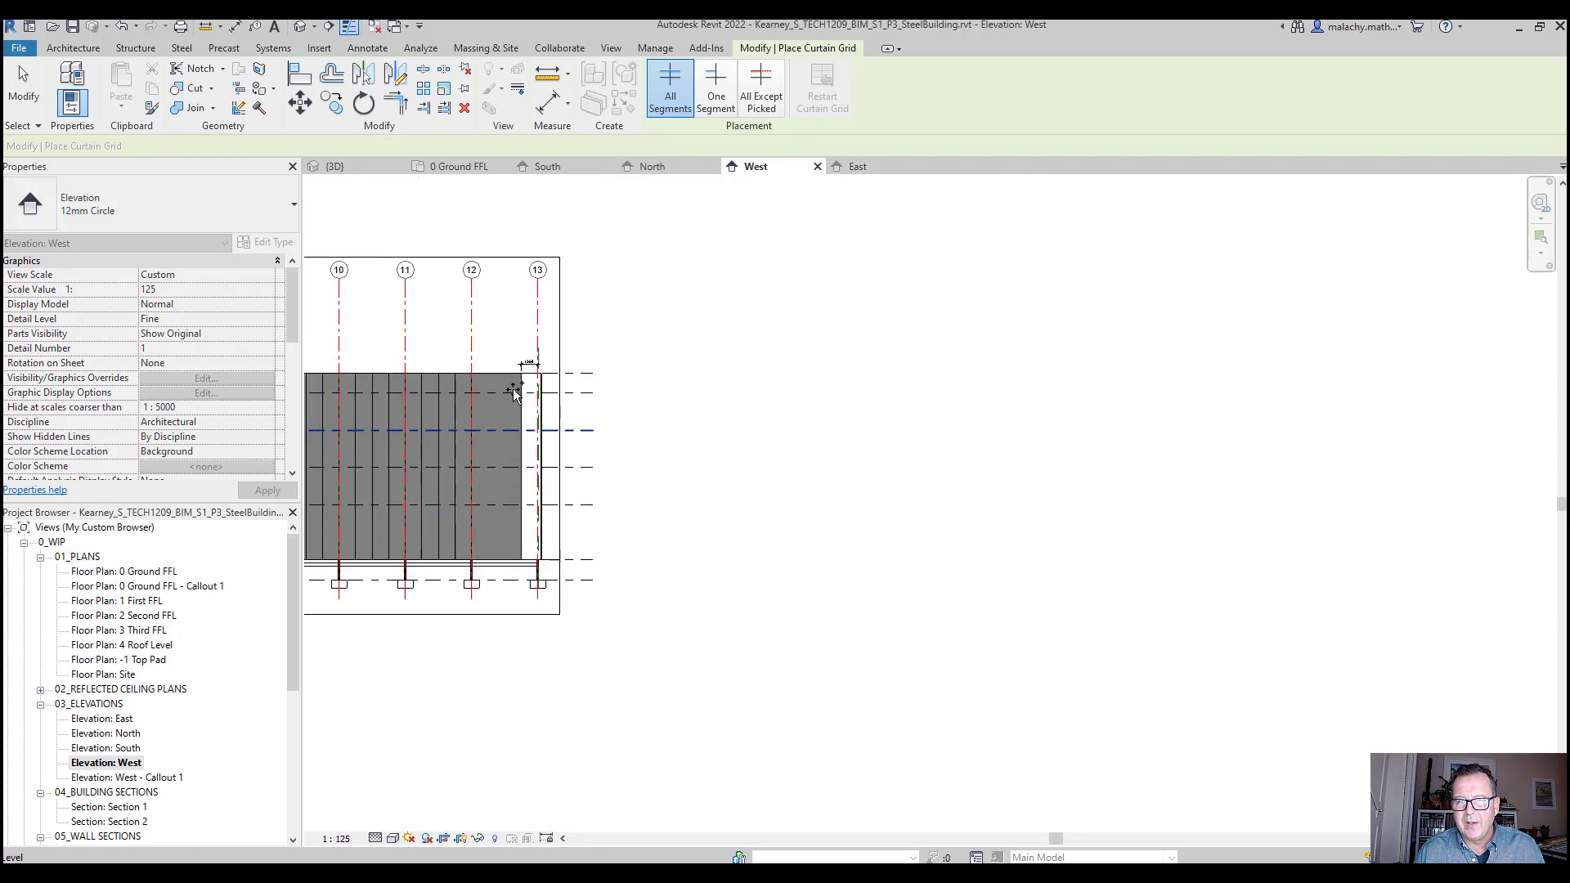
pyautogui.scroll(3, 501, 373)
pyautogui.scroll(3, 505, 374)
pyautogui.click(518, 379)
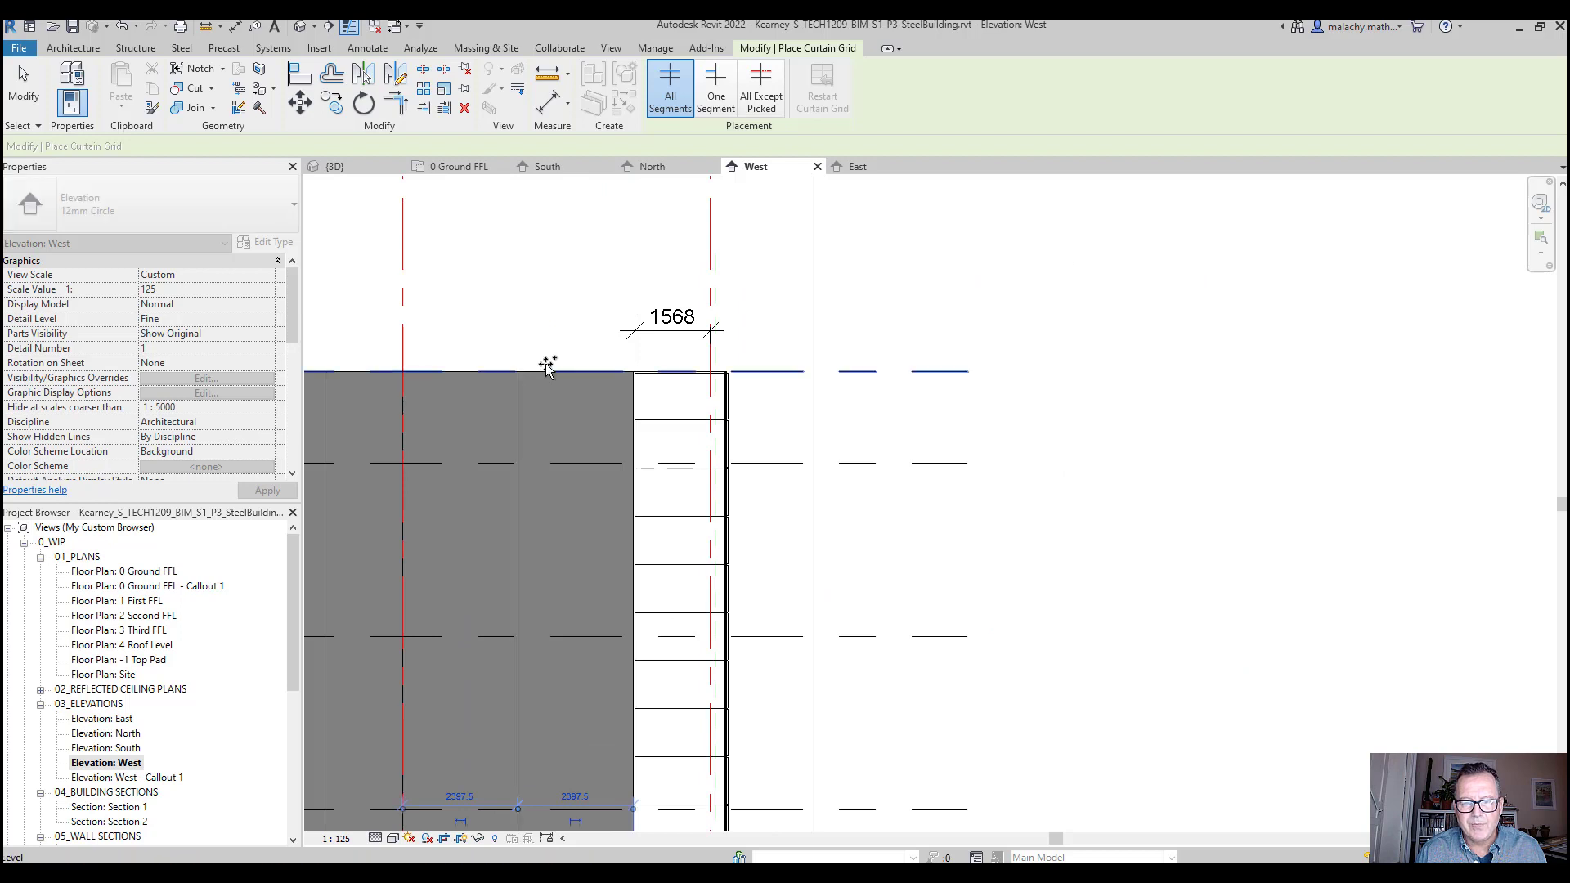
pyautogui.press('Escape')
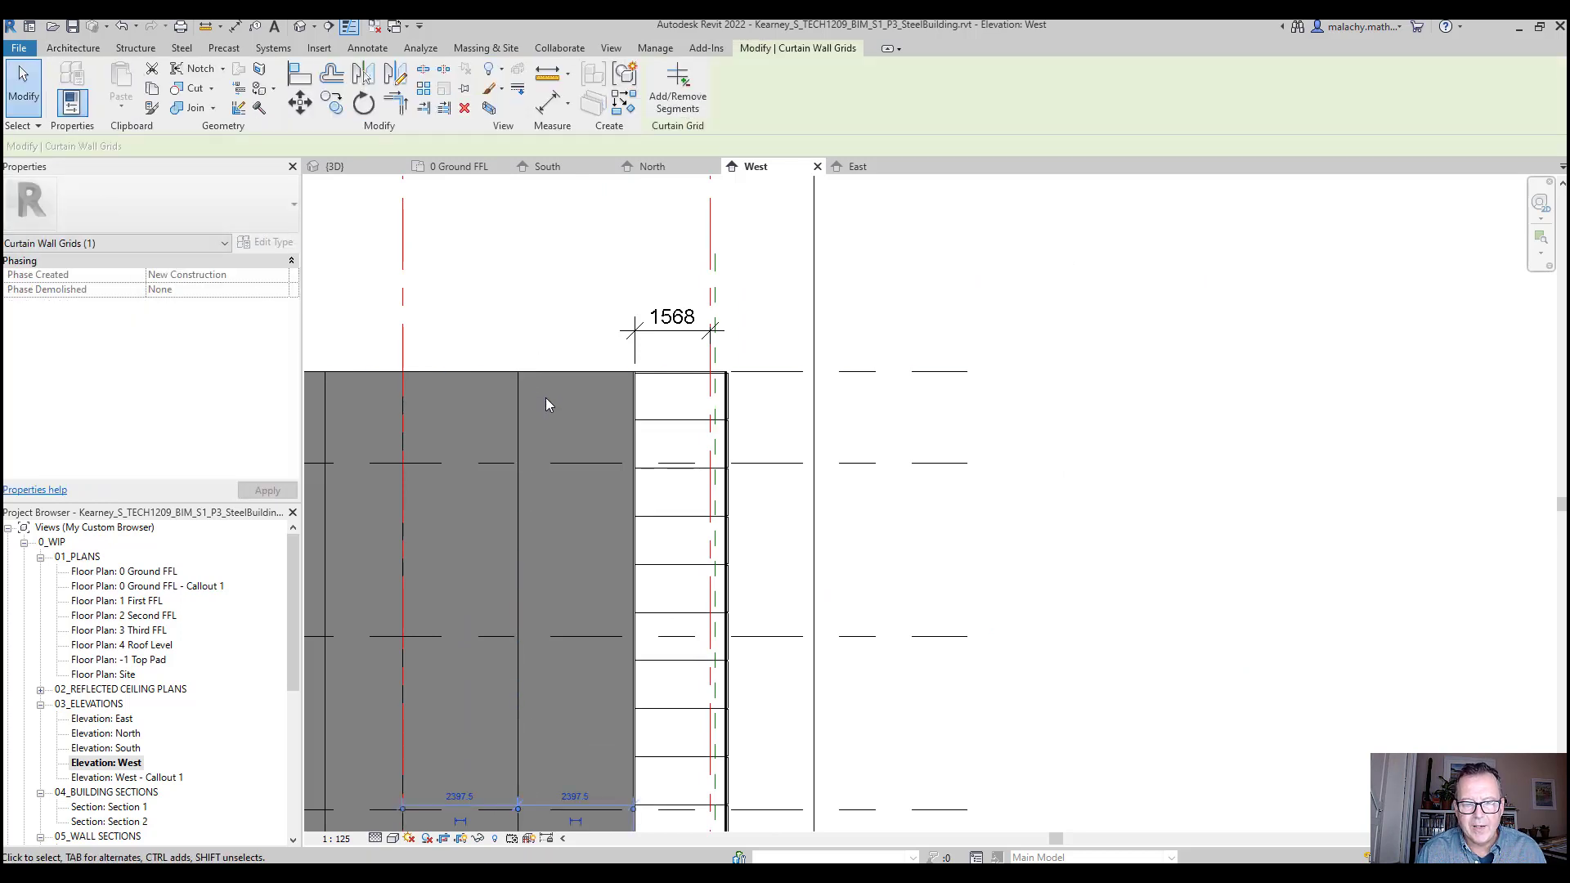
pyautogui.click(576, 794)
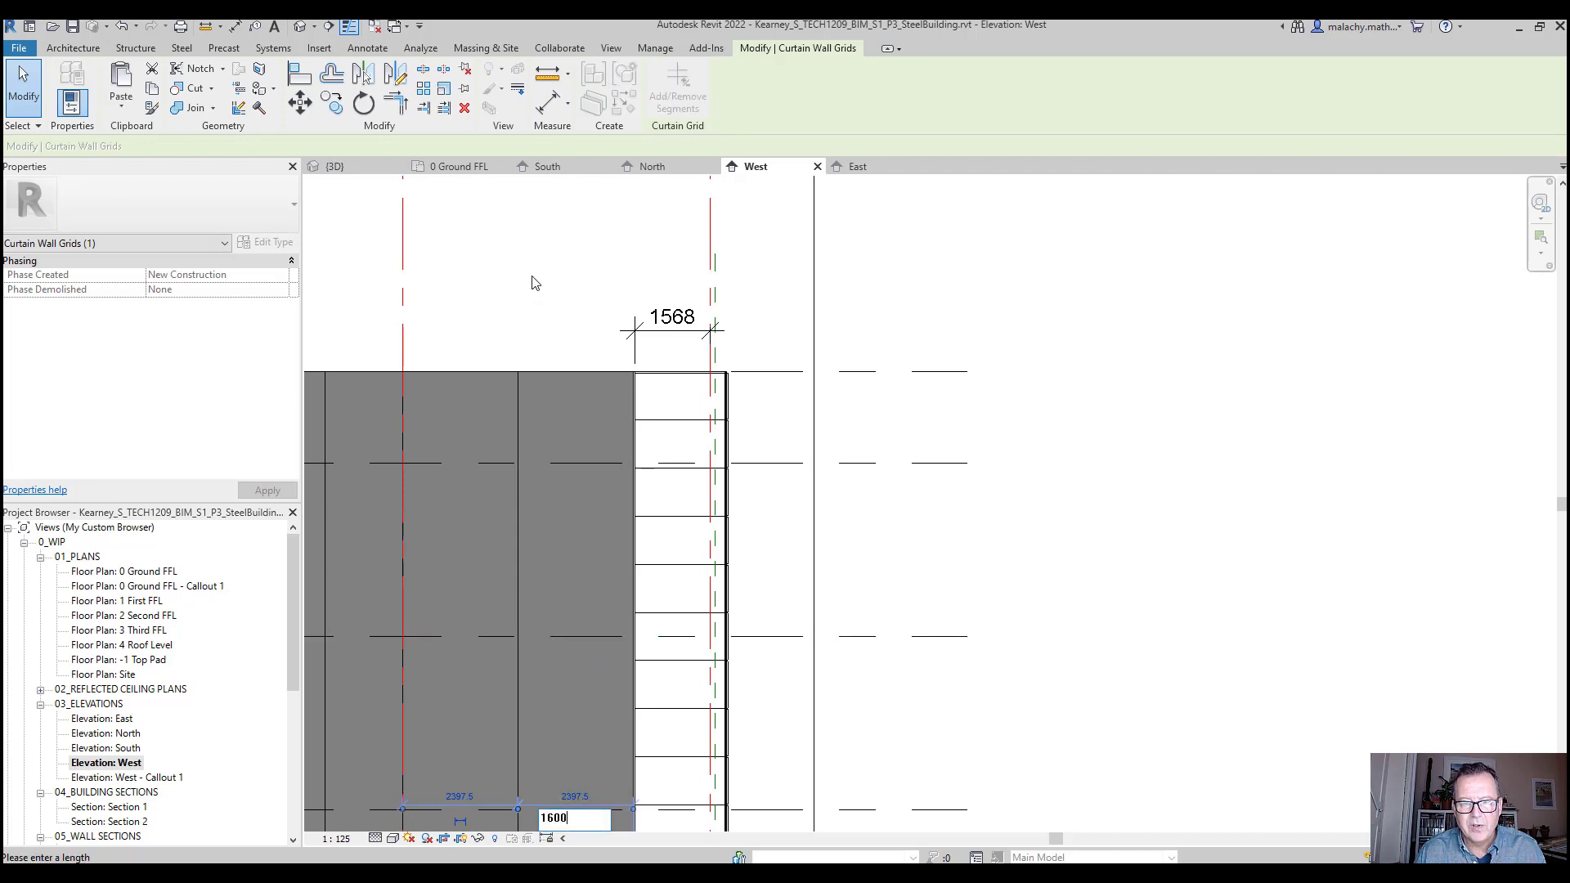
pyautogui.press('Return')
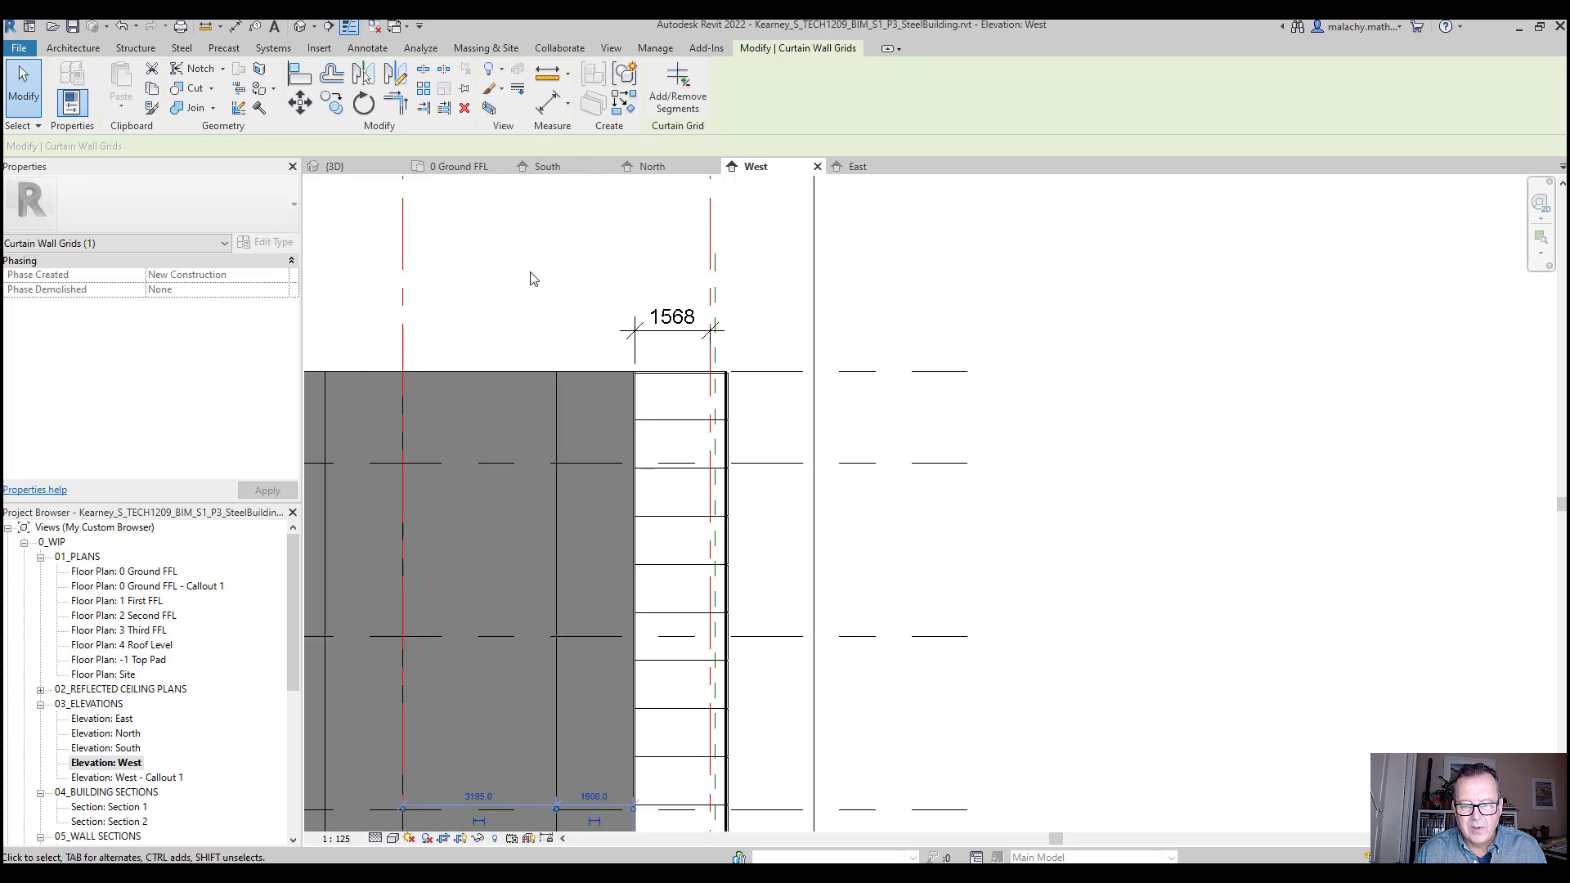
pyautogui.click(95, 50)
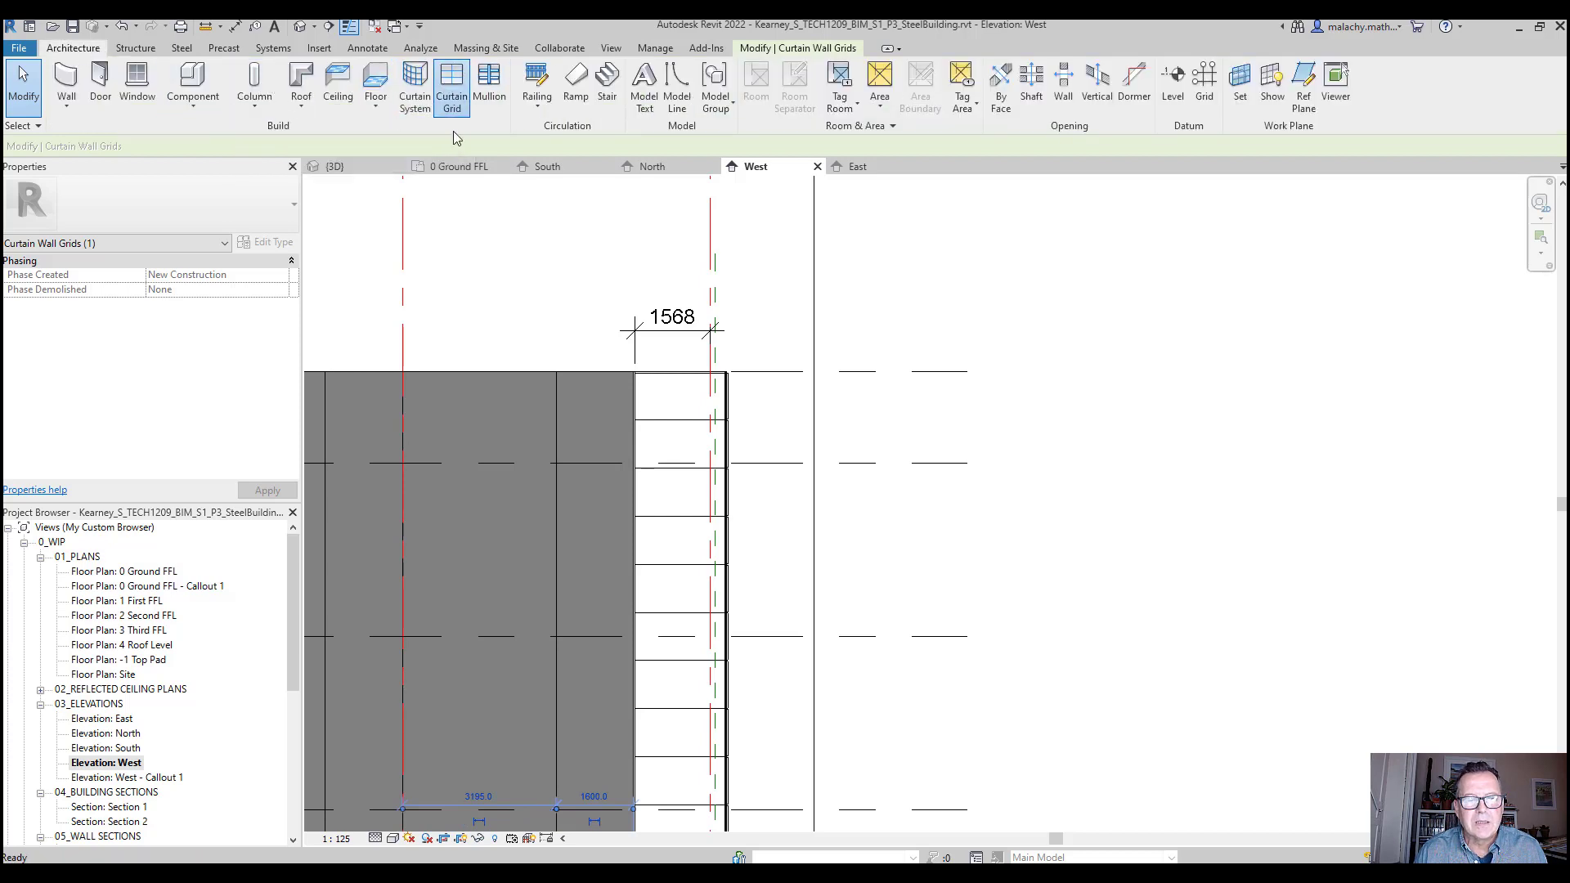
pyautogui.click(452, 91)
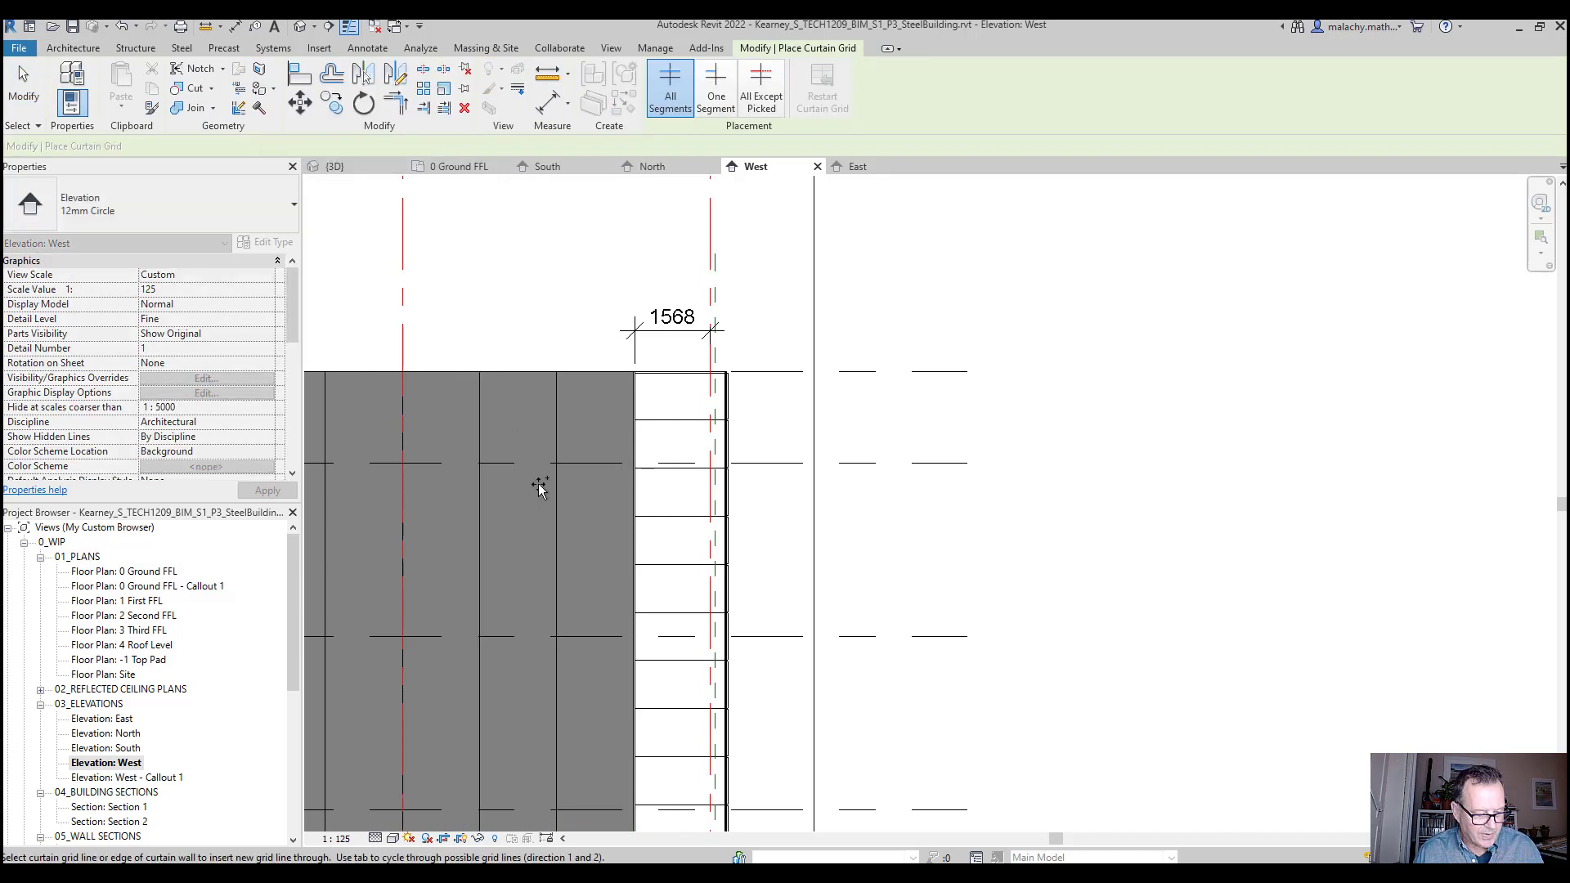
pyautogui.press('Escape')
# Try to place horizontal curtain grid lines across the glazing at 4 Roof Level, 3 Third FFL, 2 Second FFL and 1 First FFL
pyautogui.scroll(-8, 544, 507)
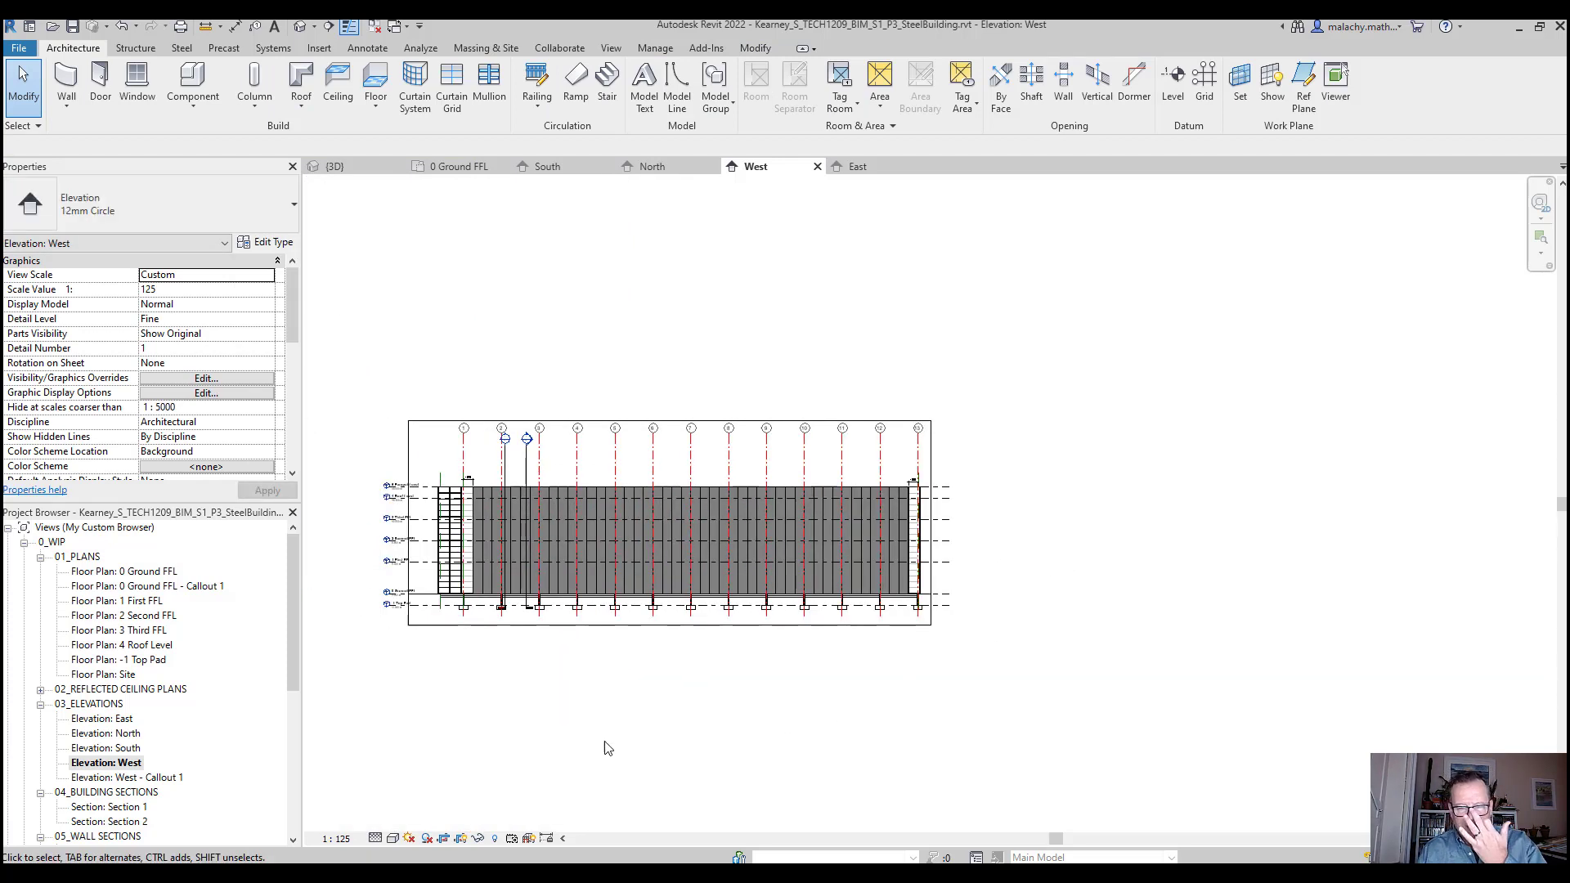
pyautogui.scroll(5, 507, 622)
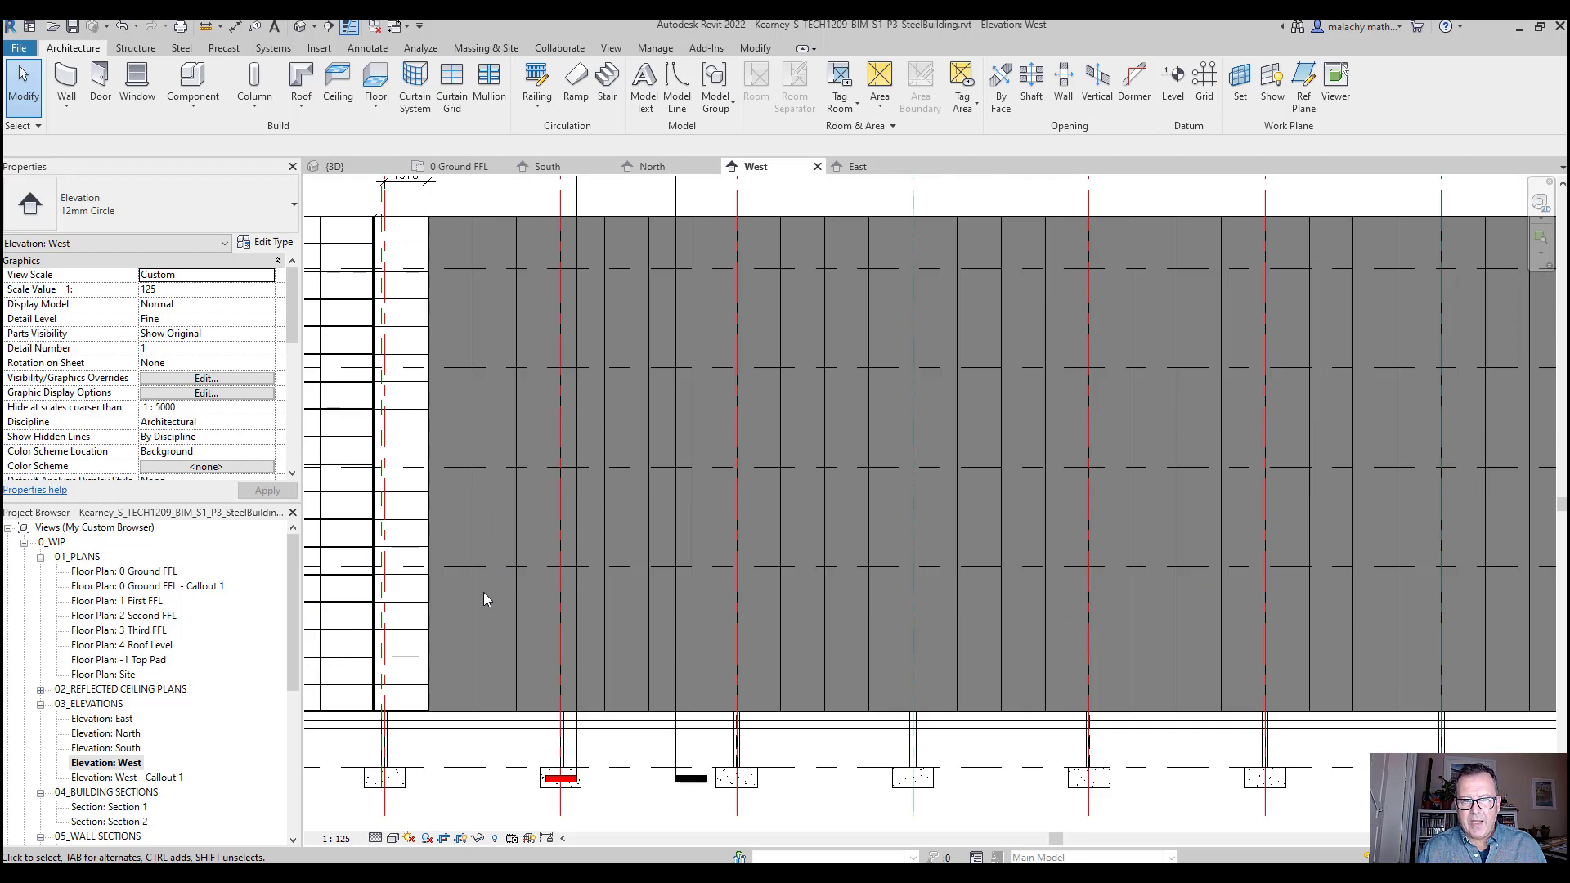
pyautogui.scroll(-4, 483, 592)
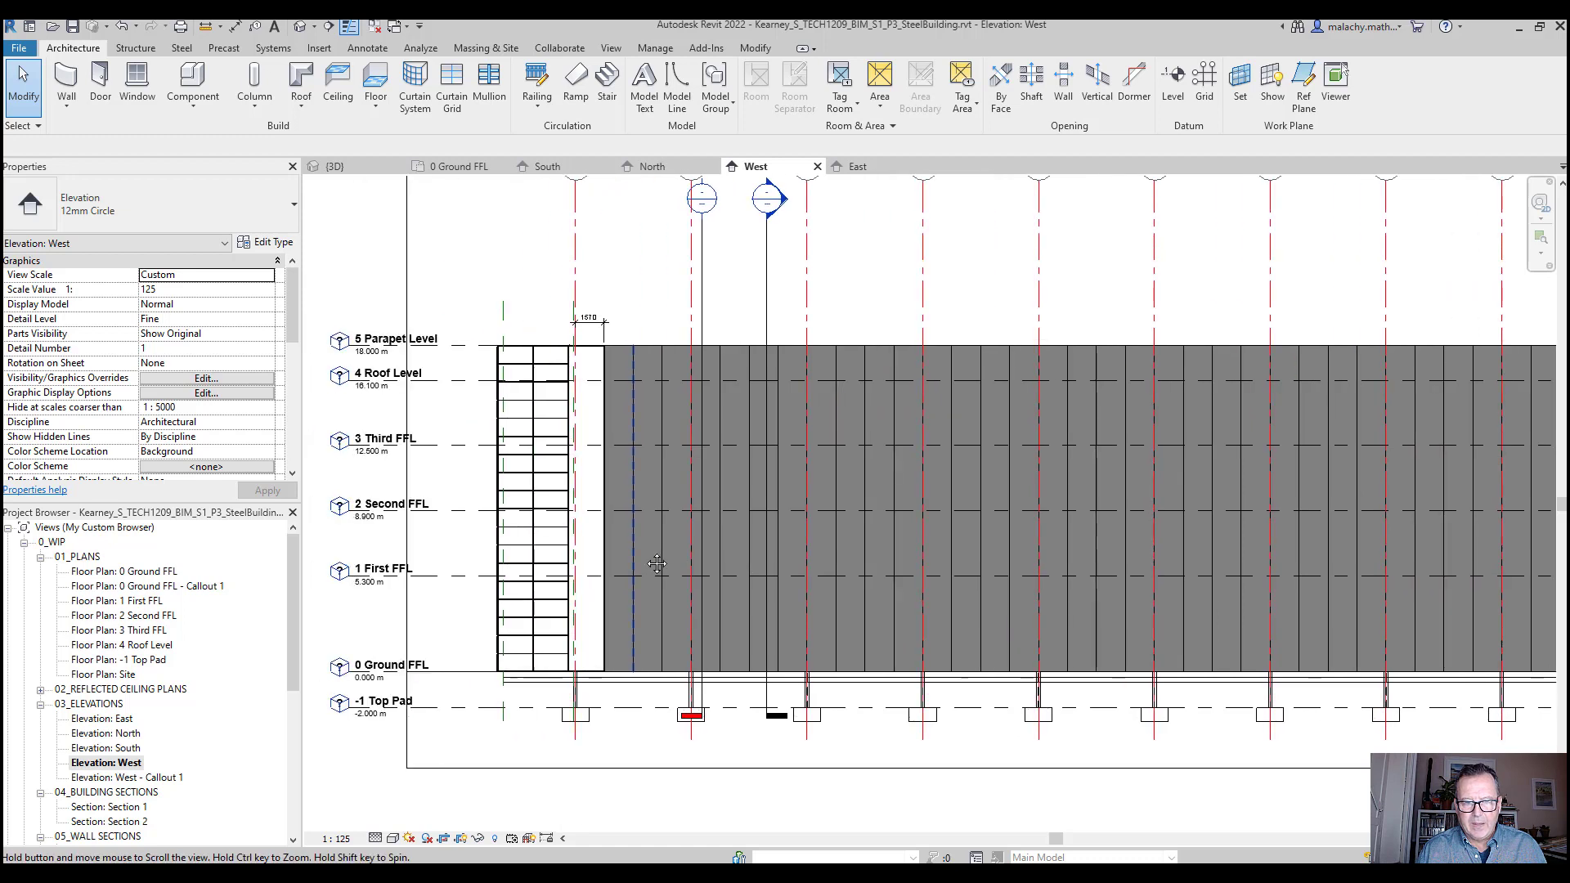
pyautogui.click(378, 378)
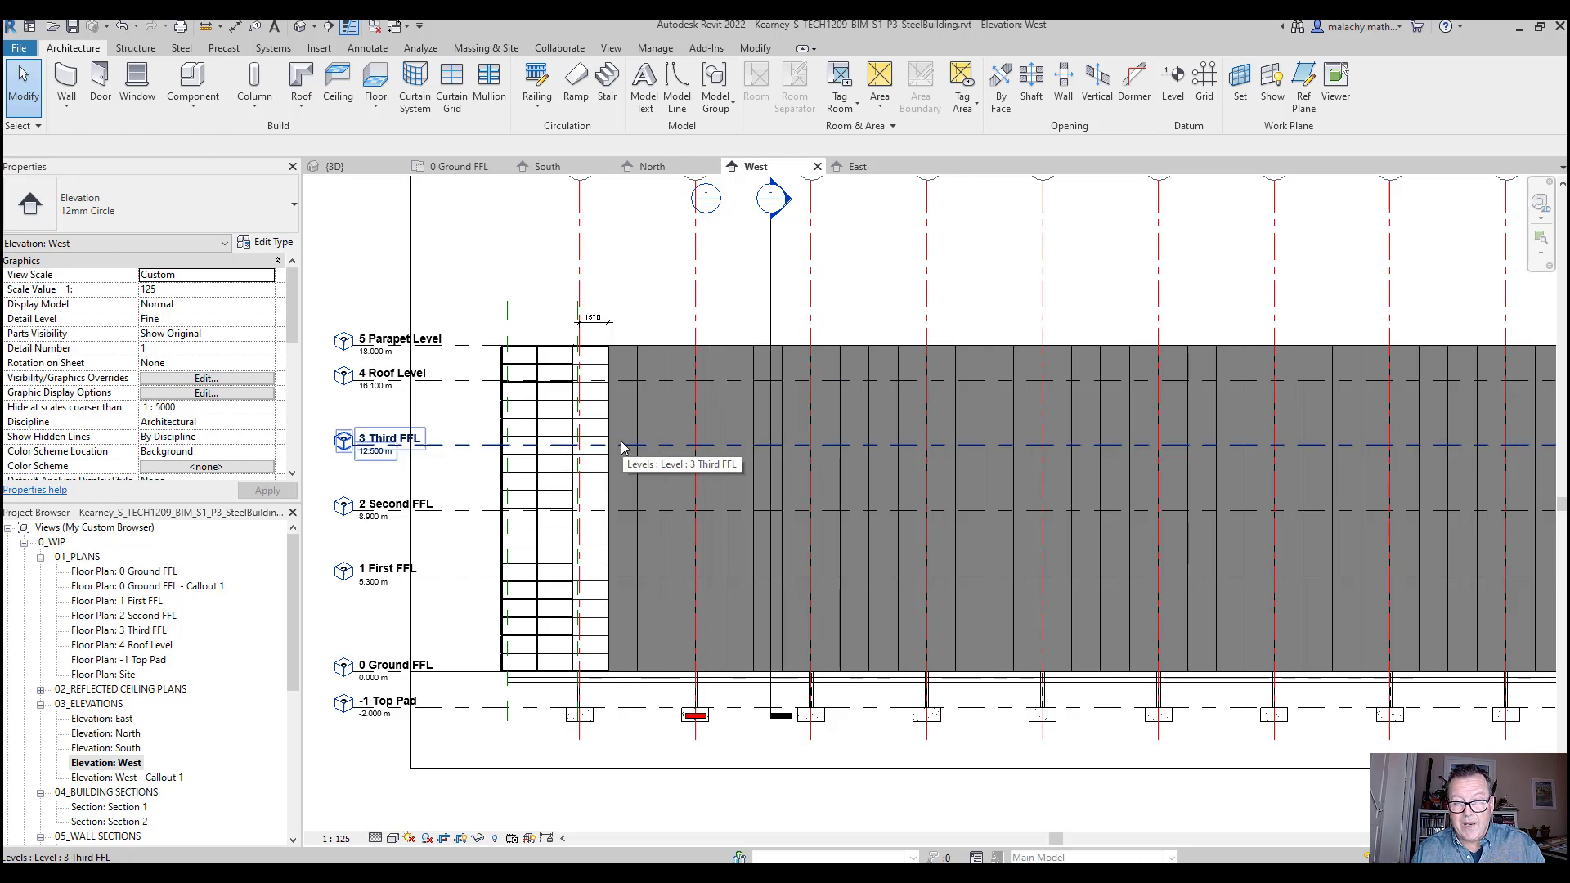
pyautogui.click(452, 89)
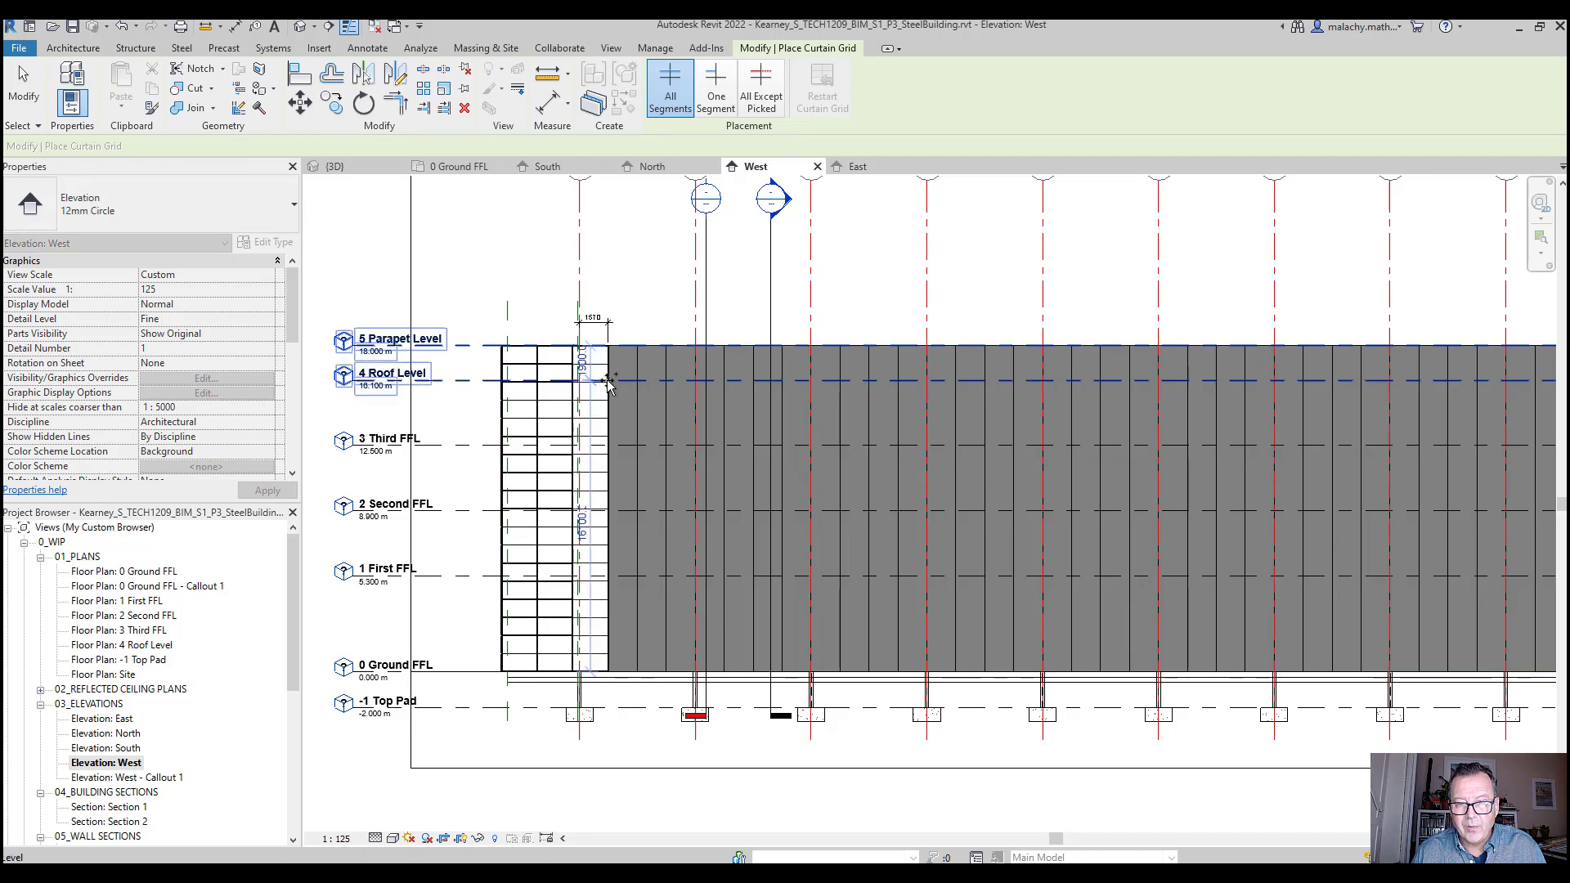
pyautogui.click(609, 382)
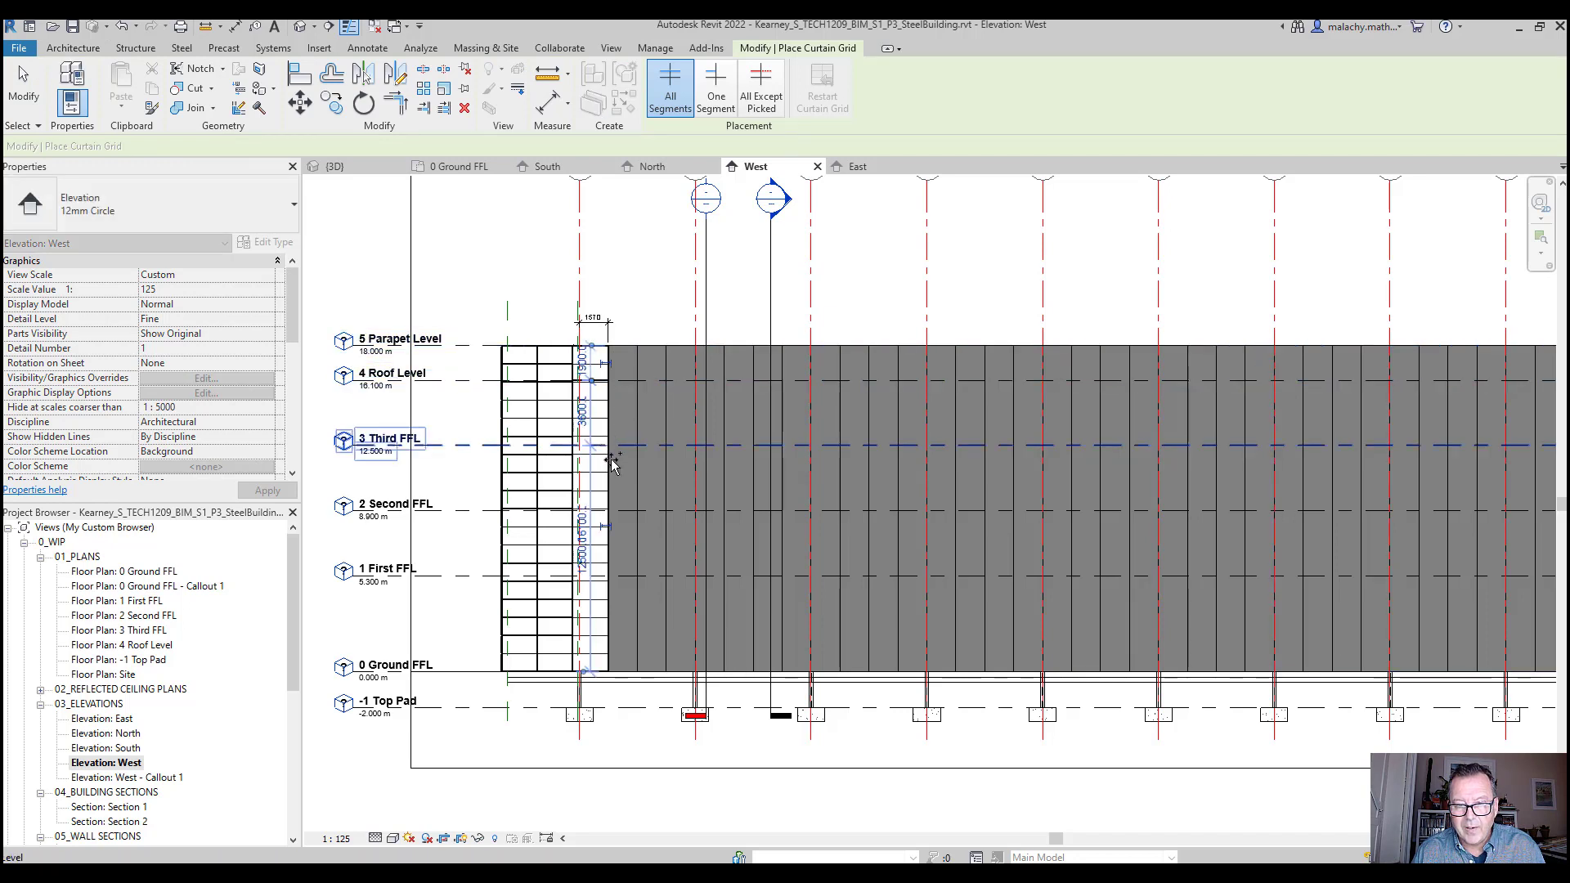
pyautogui.click(607, 444)
pyautogui.click(603, 511)
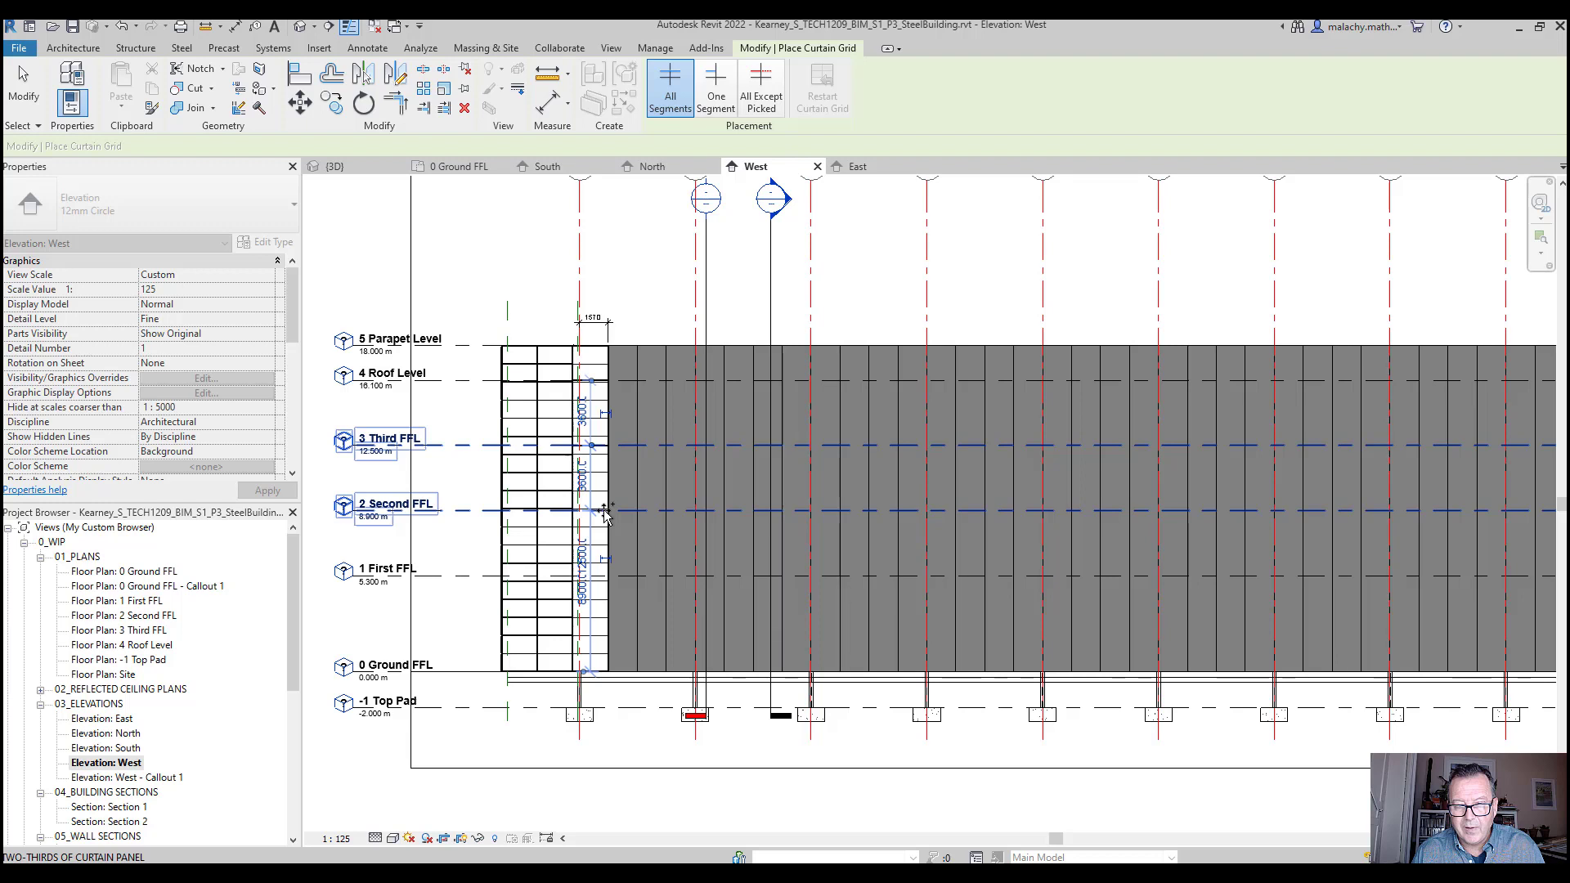
pyautogui.click(607, 575)
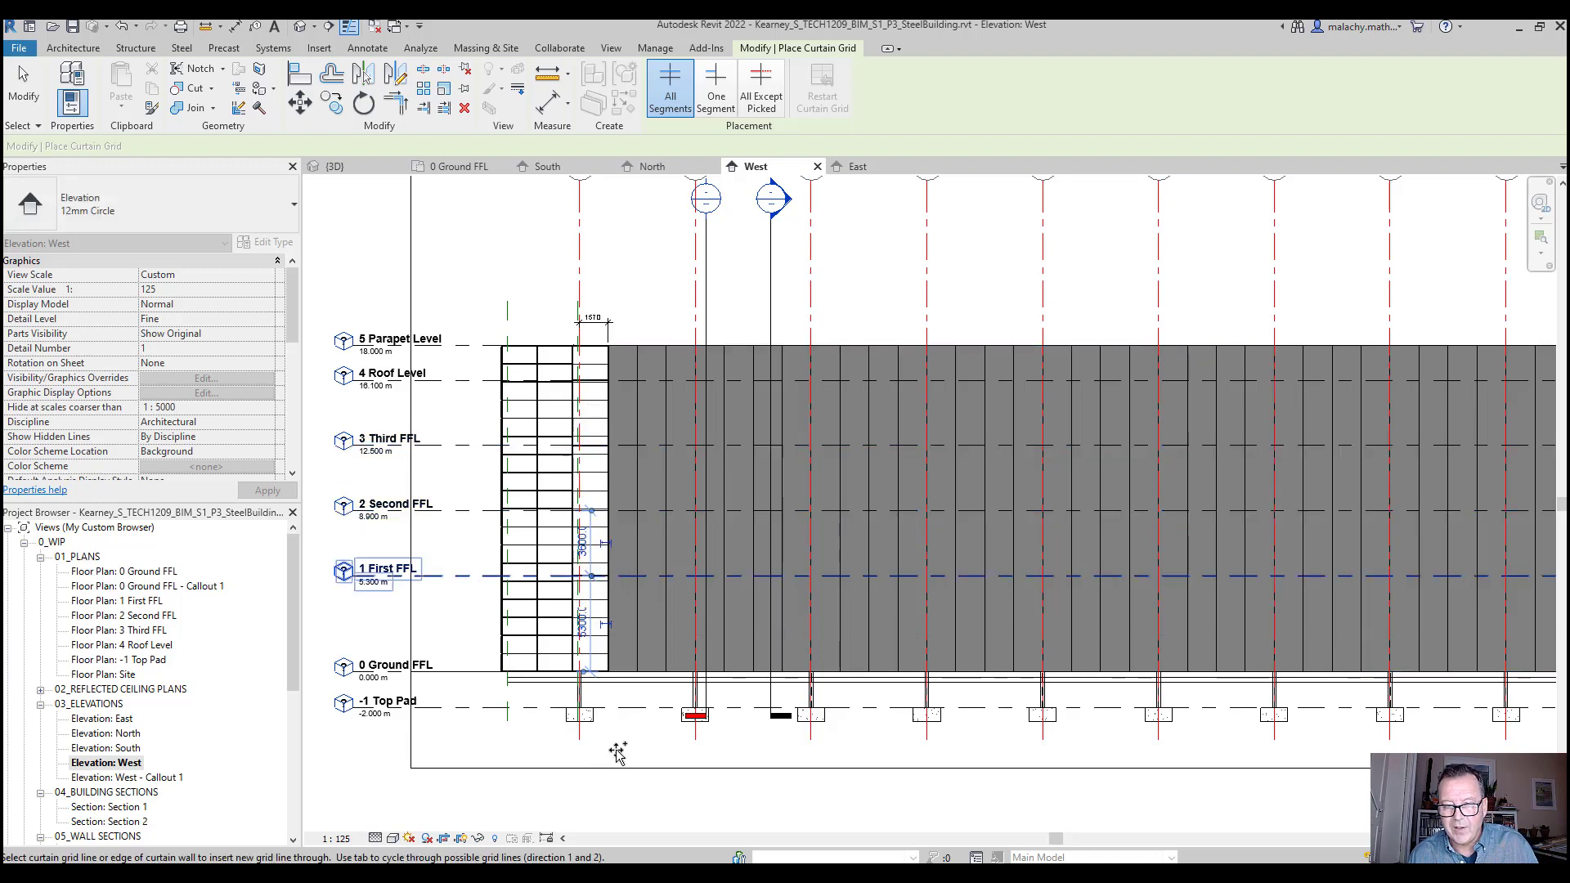
pyautogui.press('Escape')
pyautogui.press('Escape')
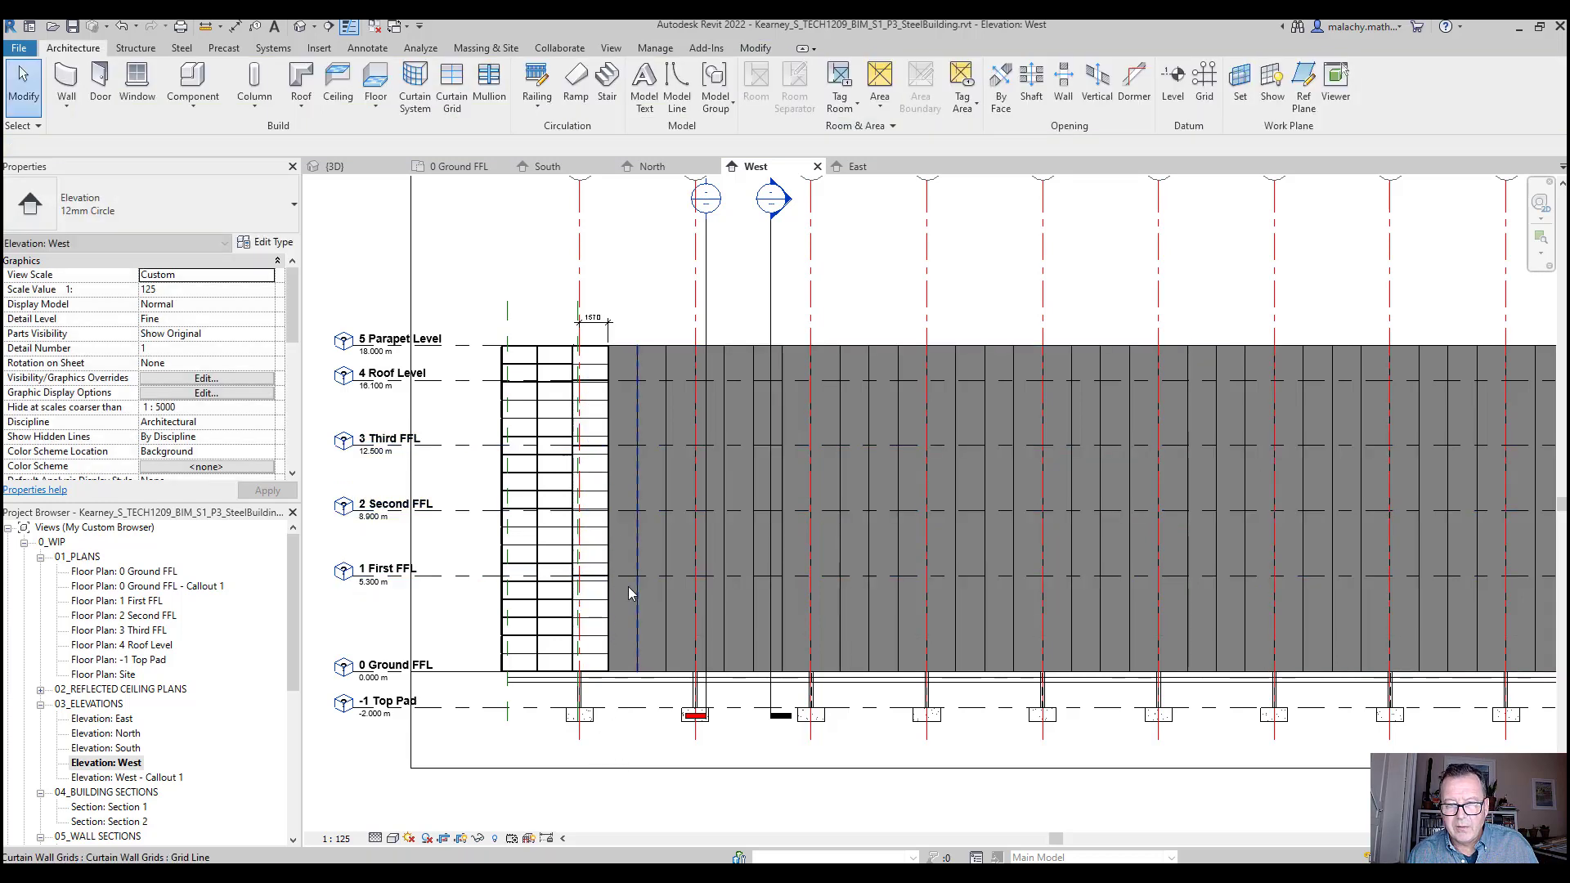
# Undo the last horizontal curtain grid line placements on the glazed facade
pyautogui.scroll(3, 627, 587)
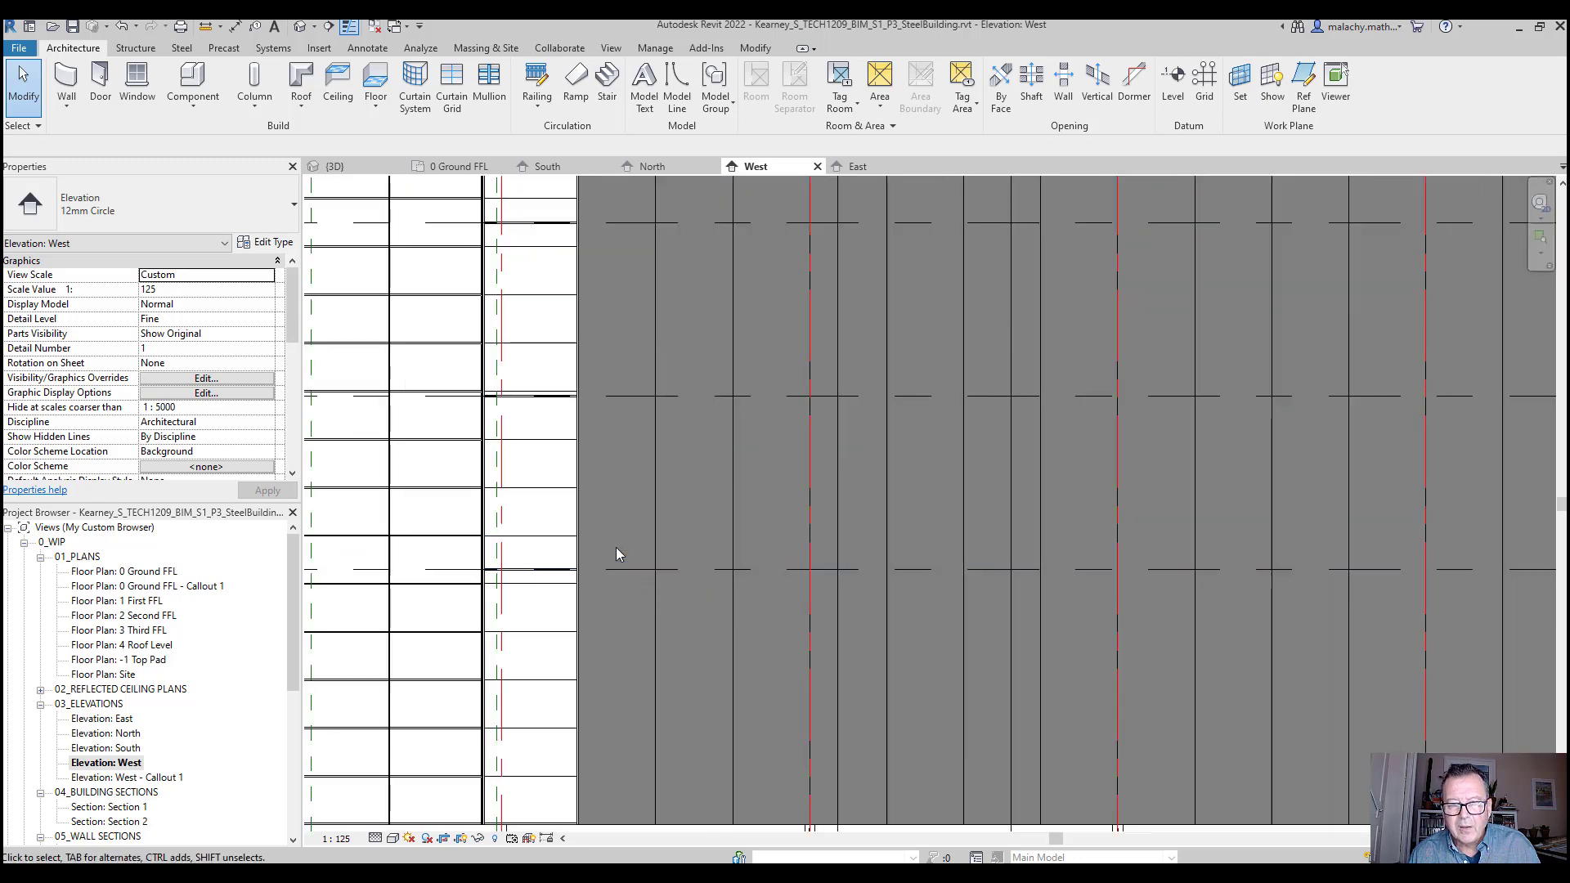
pyautogui.click(120, 27)
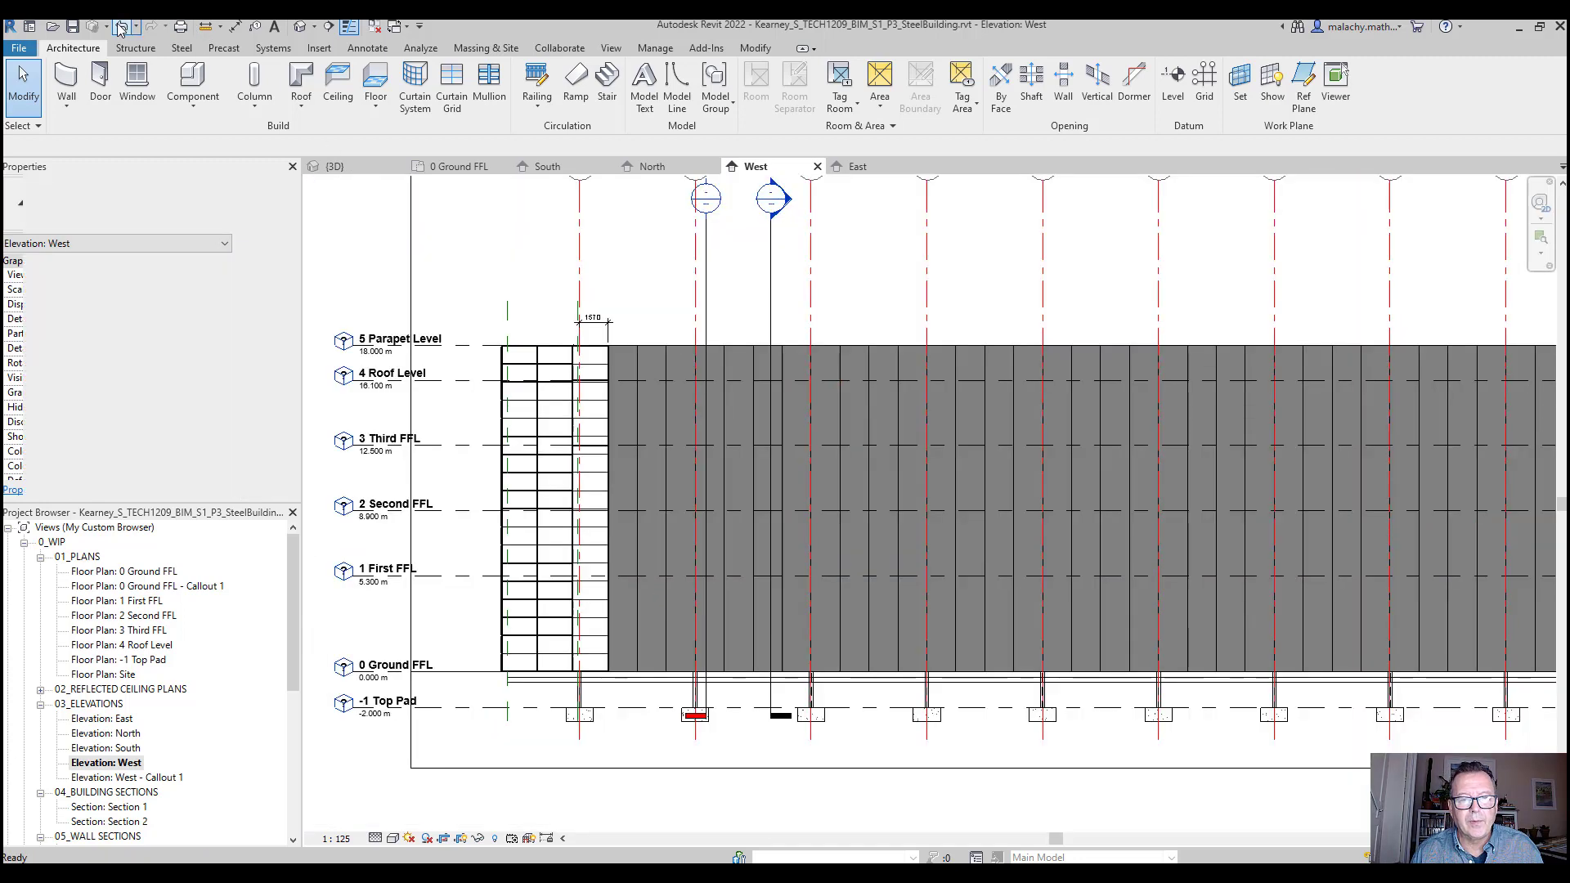
pyautogui.click(123, 27)
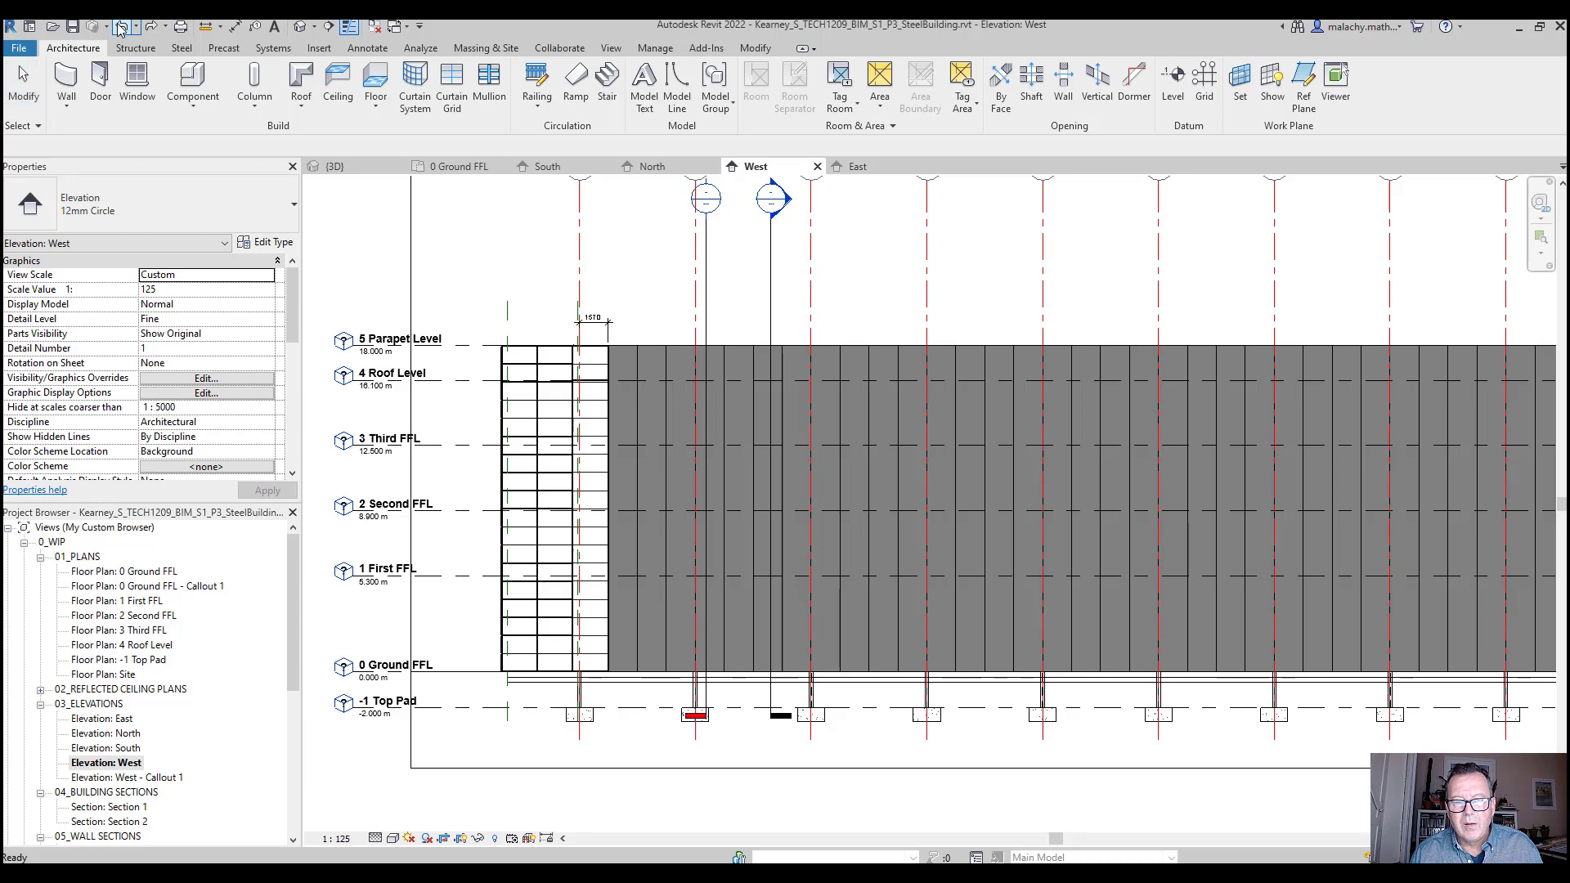
pyautogui.click(123, 27)
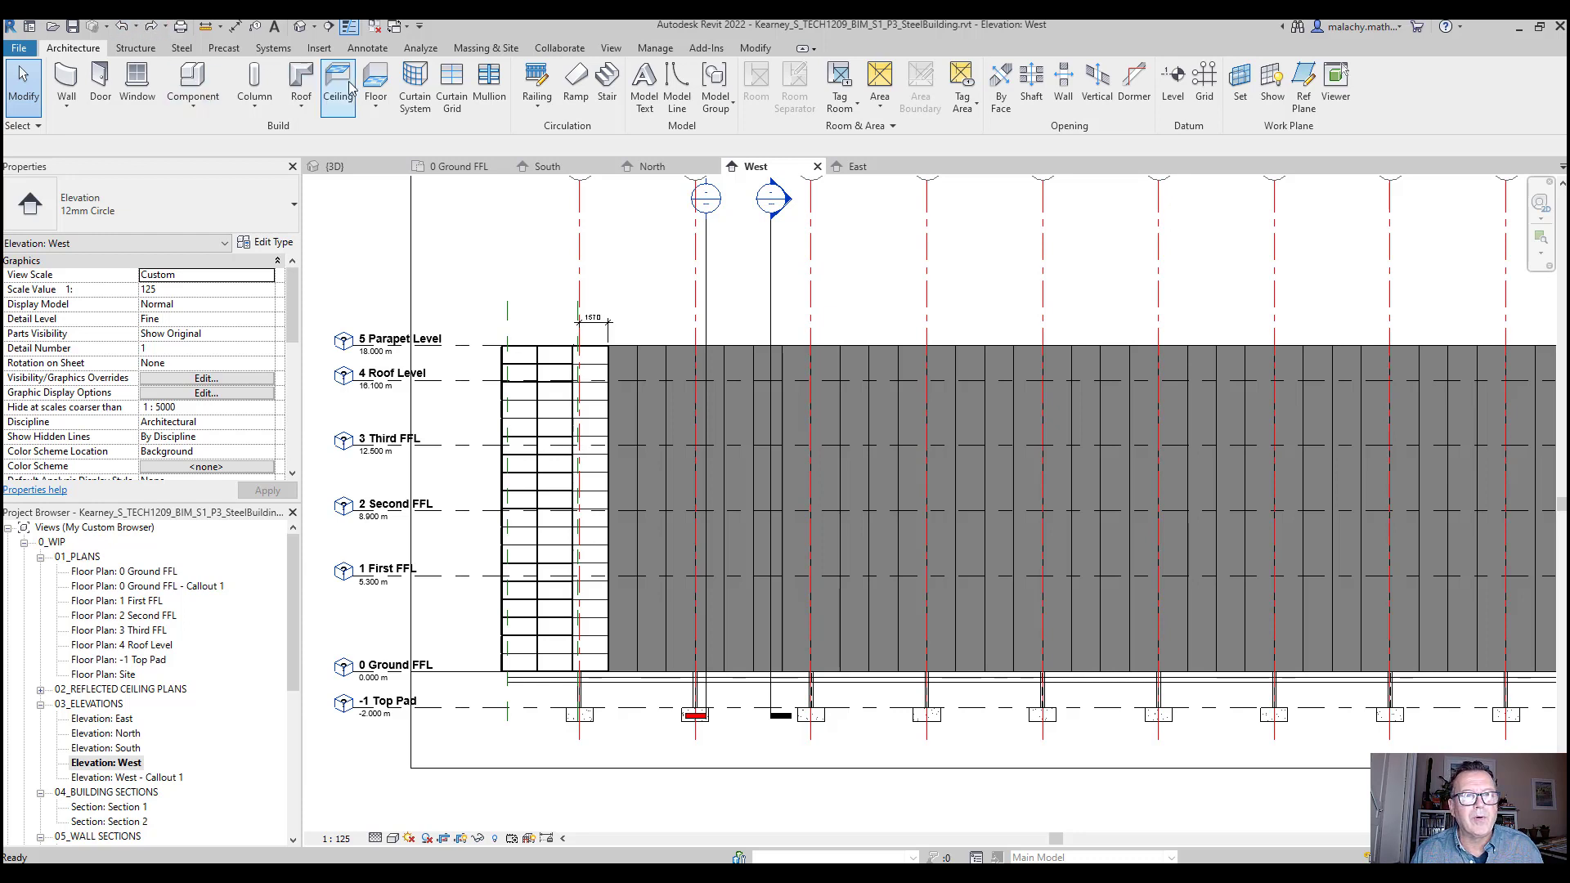
# Place horizontal curtain grid lines across the glazing at 4 Roof Level, 3 Third FFL, 2 Second FFL and 1 First FFL
pyautogui.click(451, 86)
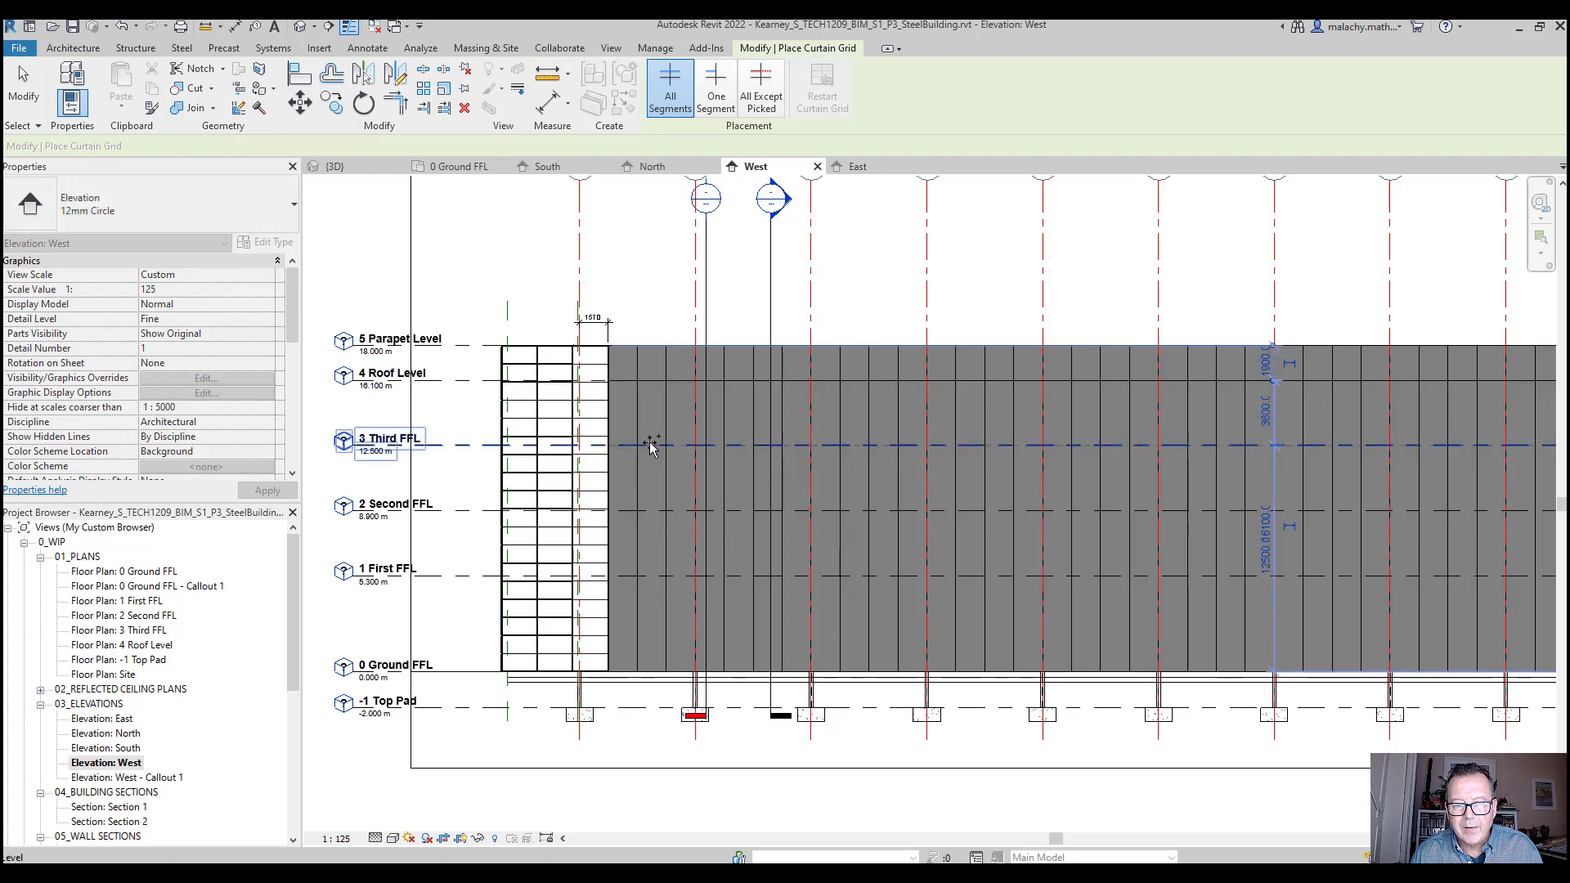
pyautogui.click(644, 489)
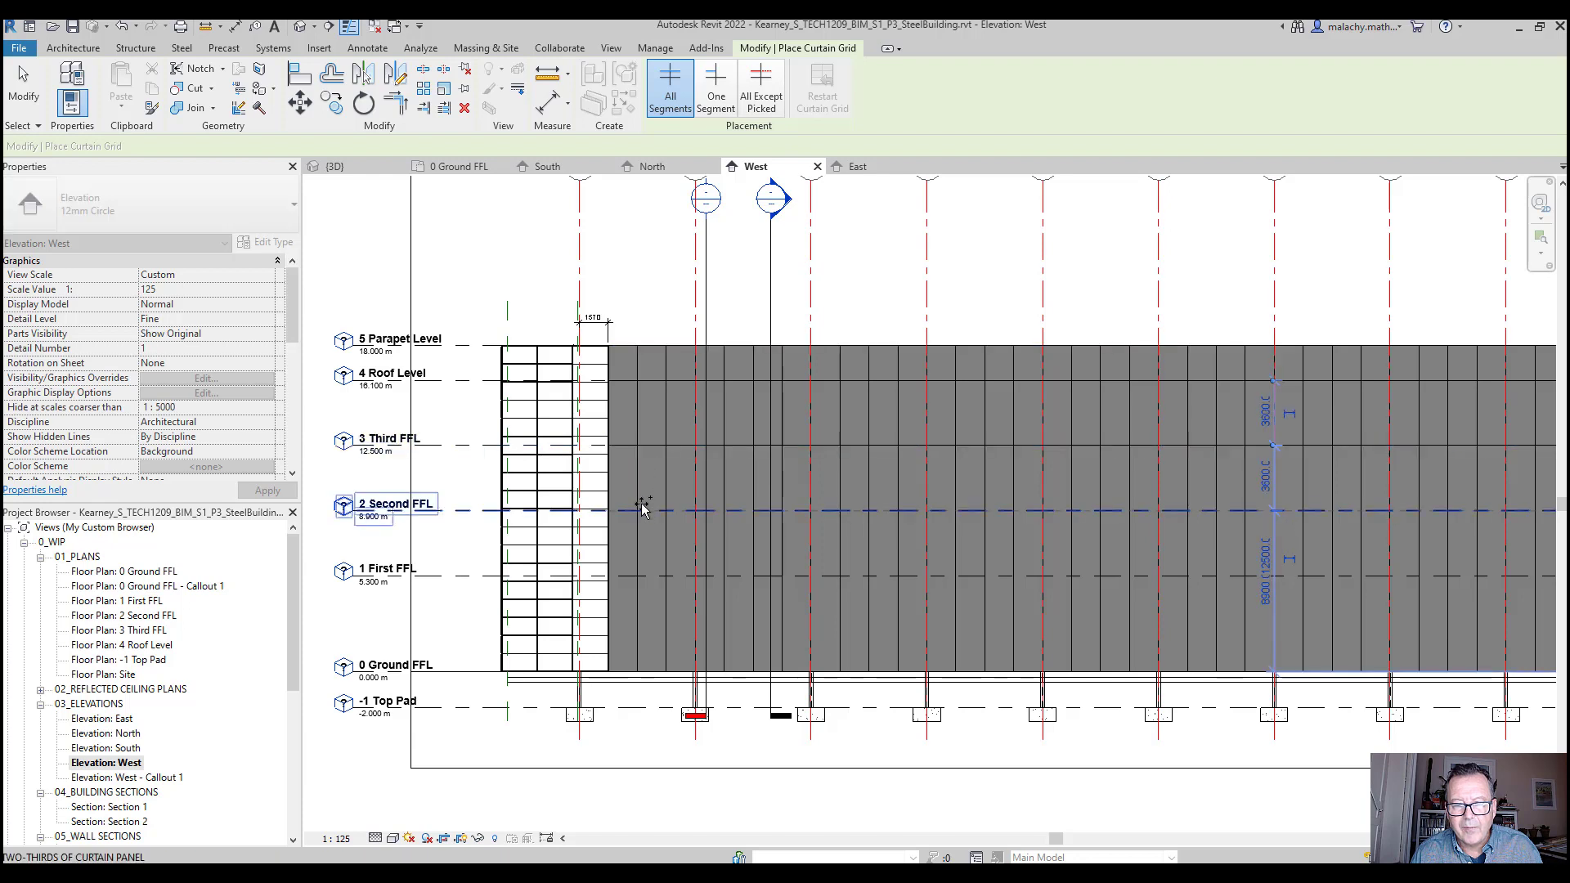
pyautogui.click(645, 514)
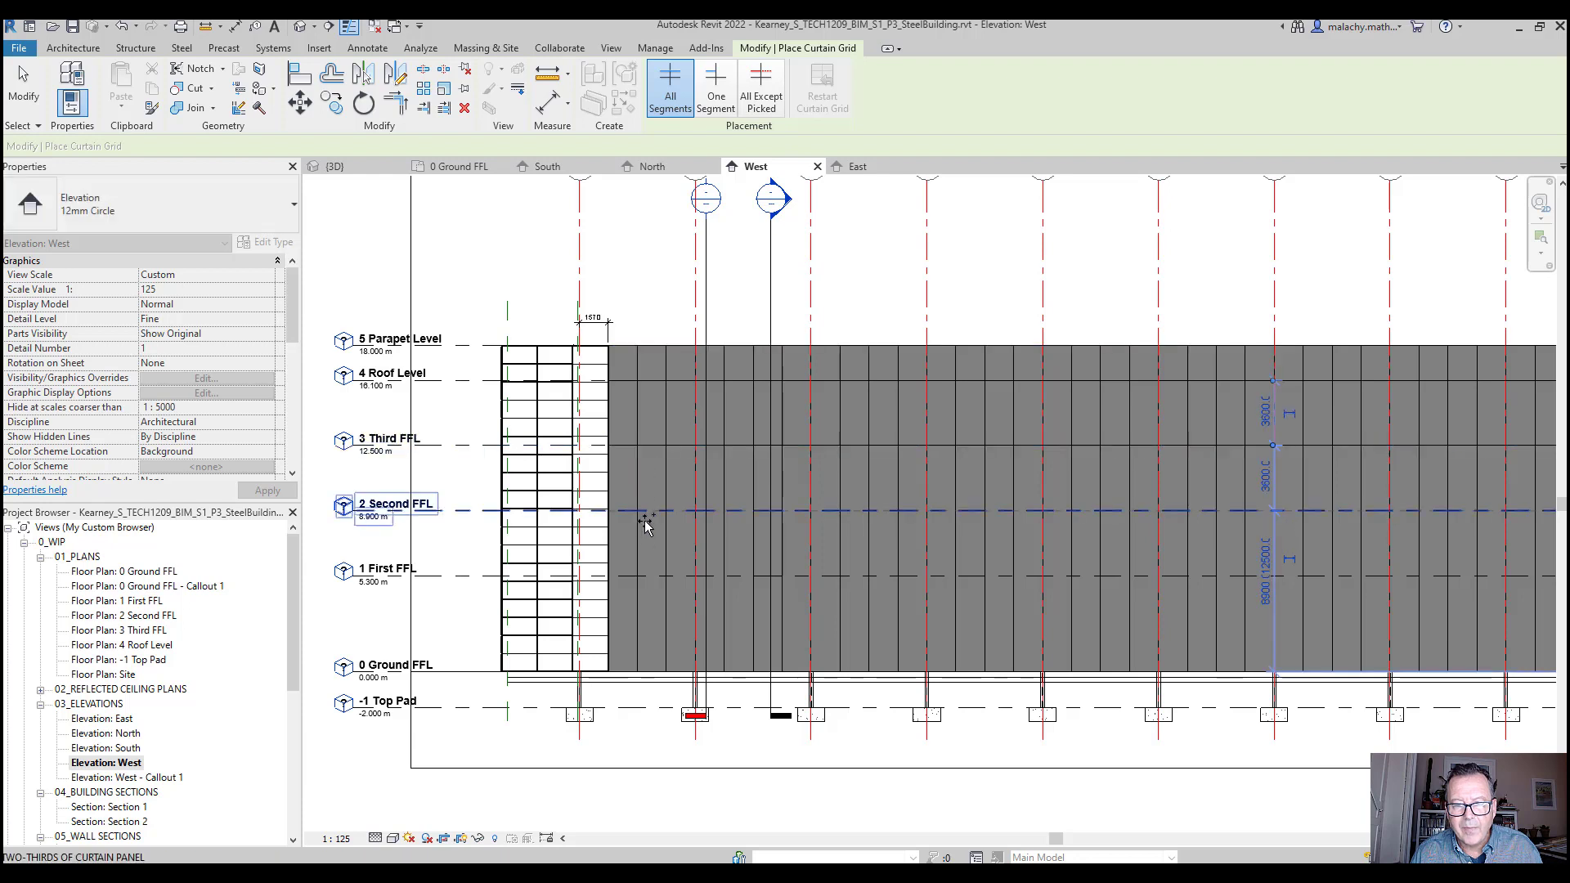
pyautogui.click(640, 582)
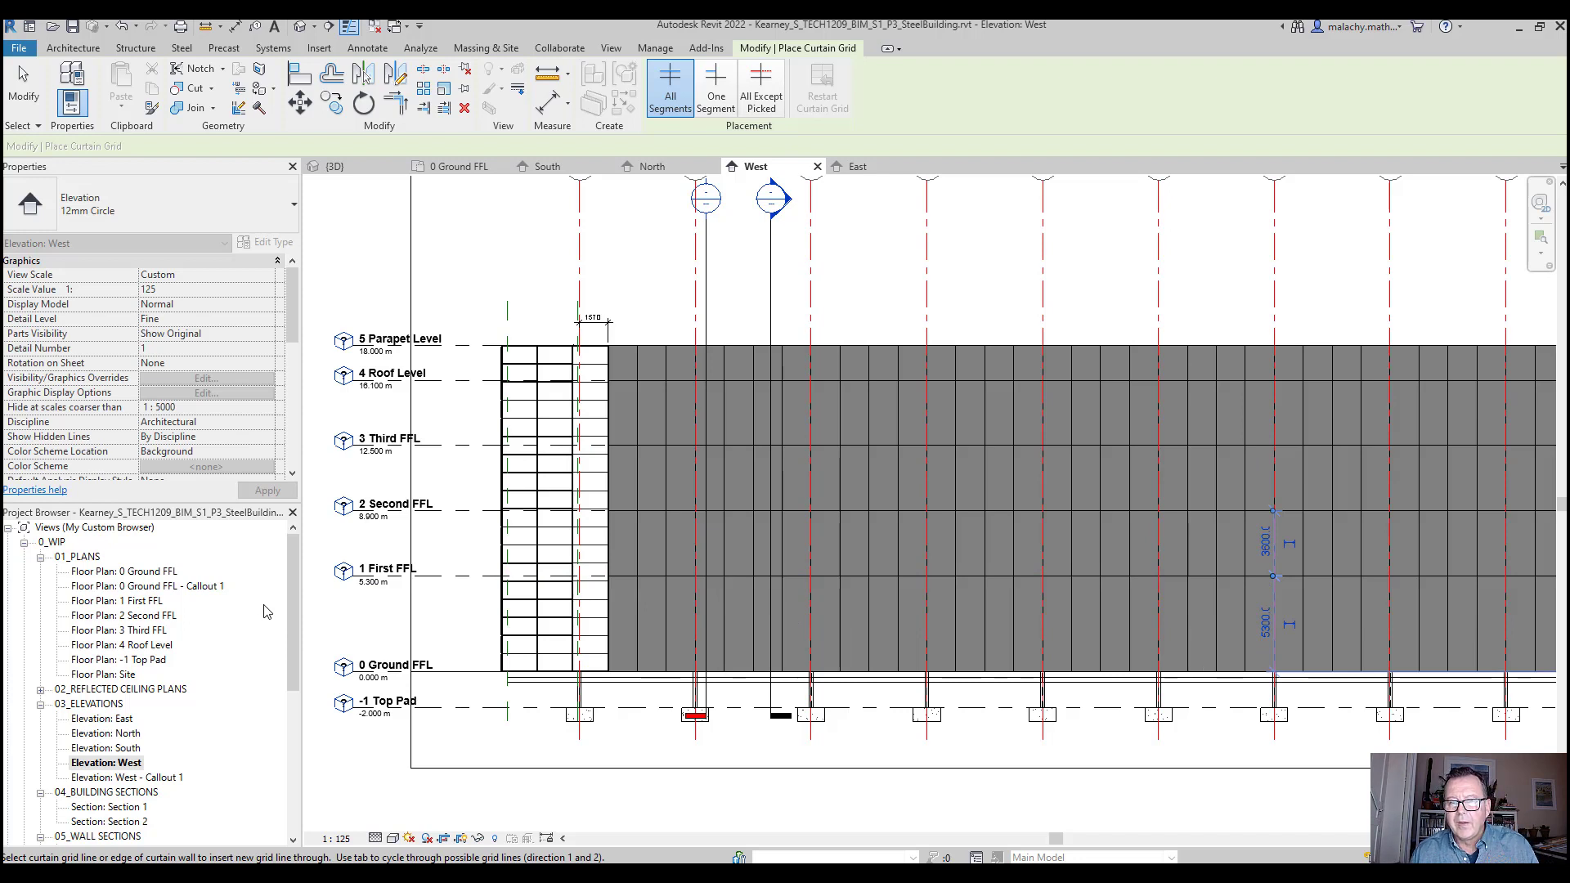
# Add a second horizontal curtain grid line about 600 to 700 mm below each of 4 Roof Level, 3 Third FFL and 2 Second FFL
pyautogui.scroll(-1, 264, 612)
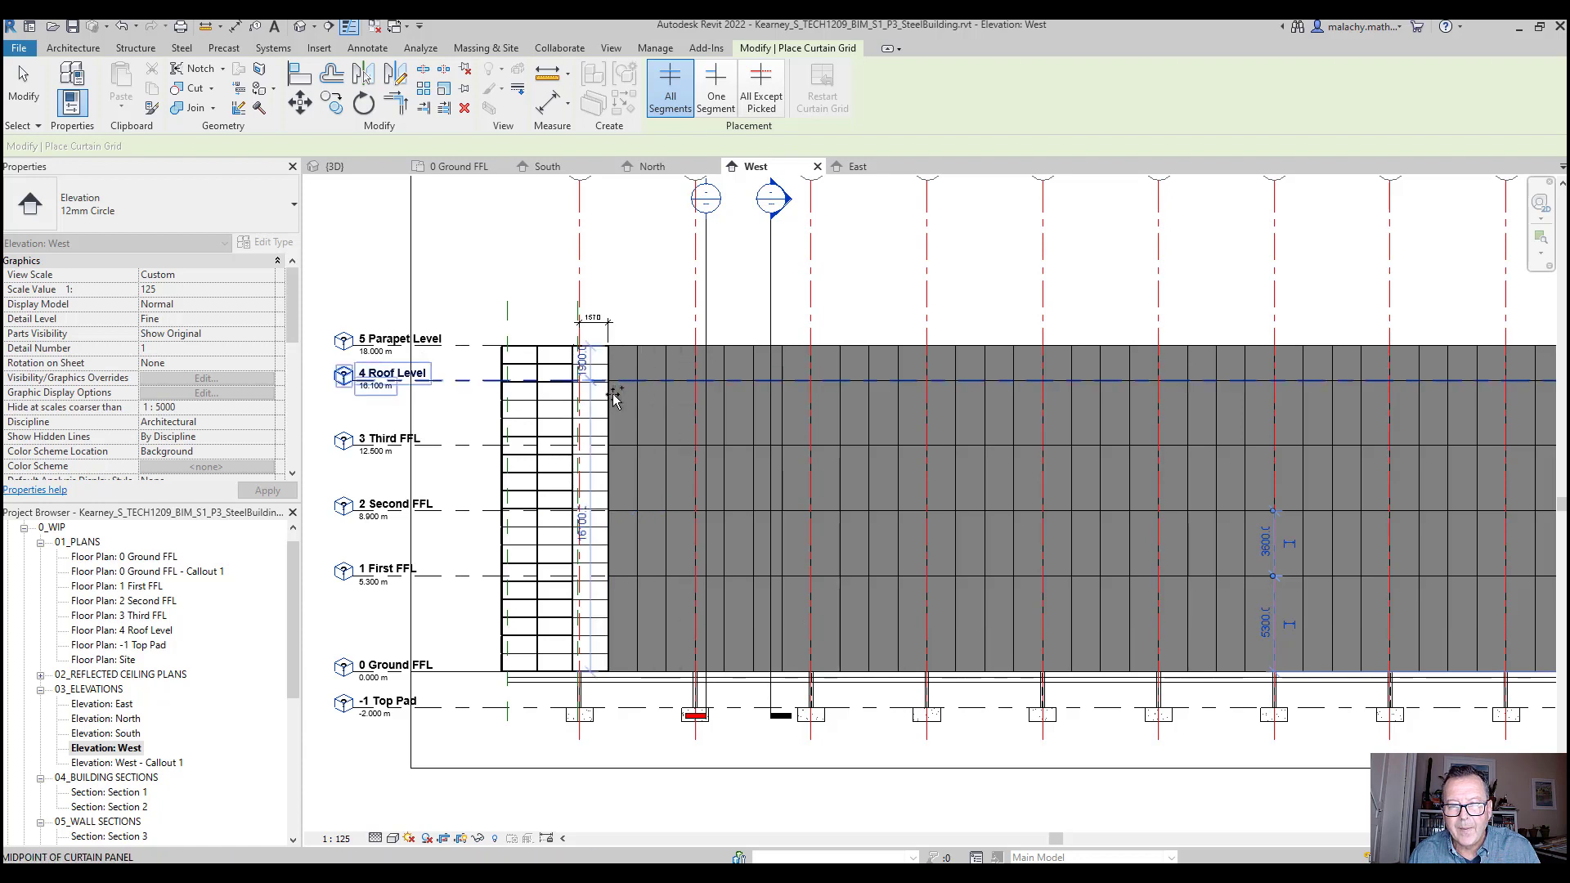
pyautogui.scroll(5, 619, 401)
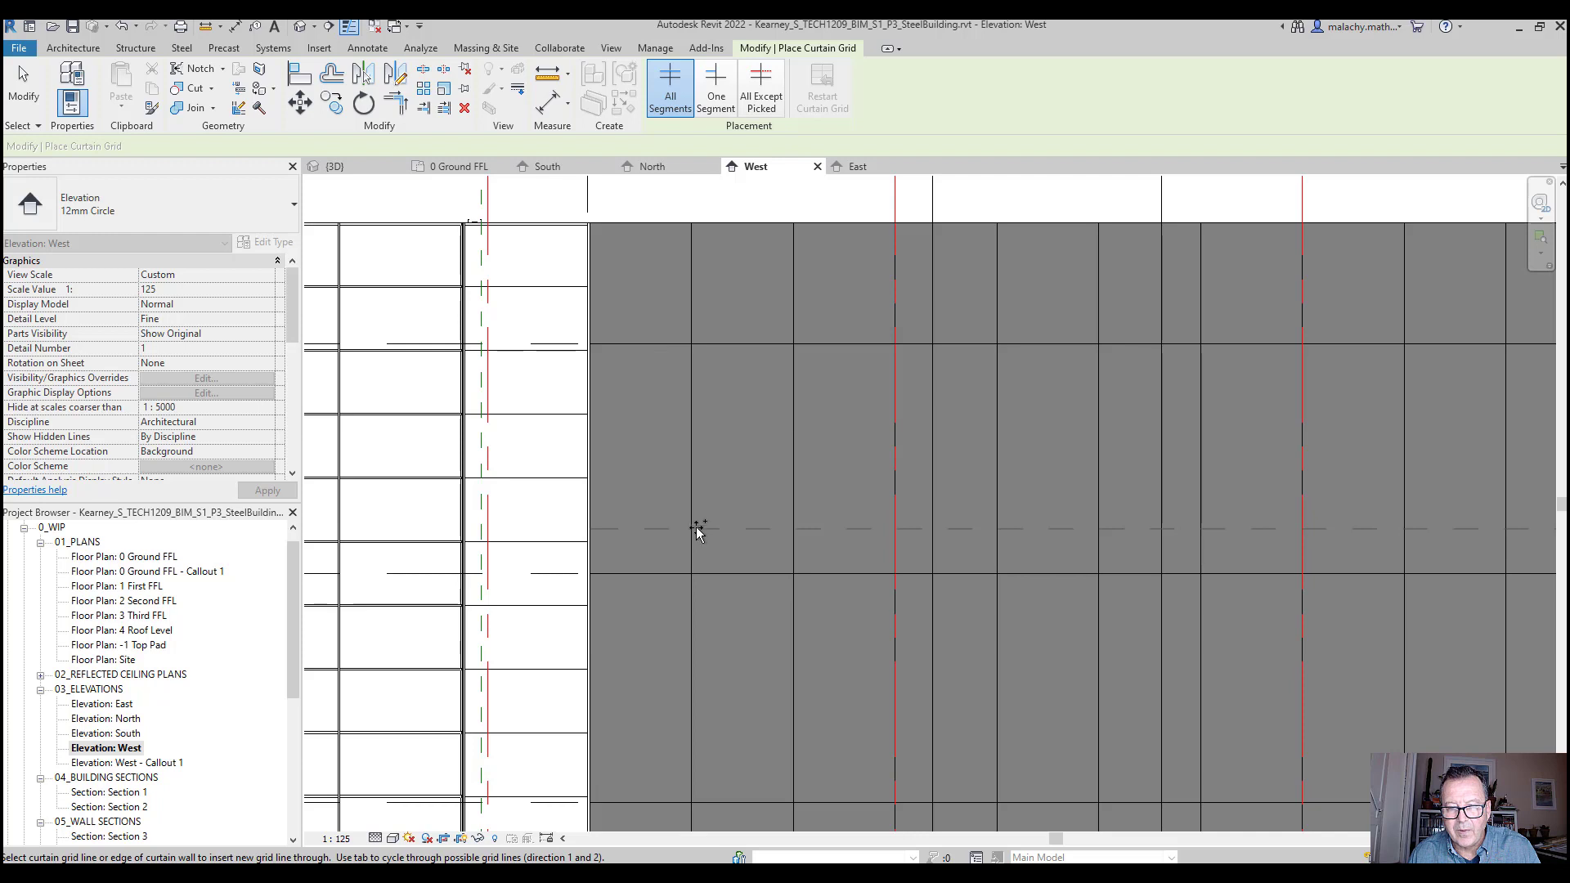
pyautogui.click(695, 618)
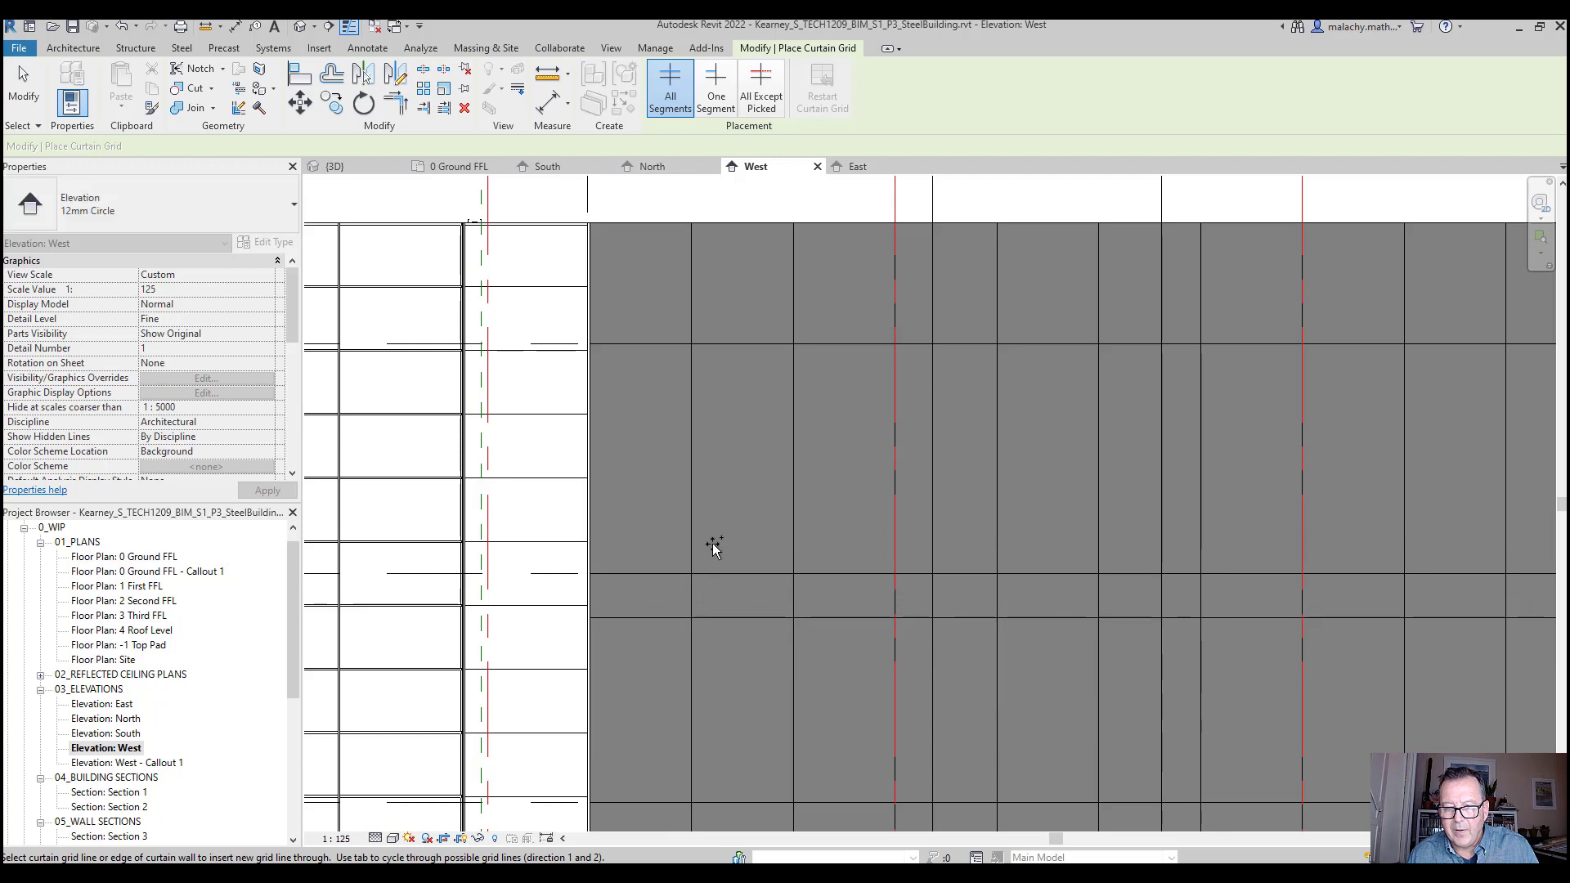
pyautogui.click(706, 435)
pyautogui.moveTo(715, 619); pyautogui.dragTo(718, 438, button='middle')
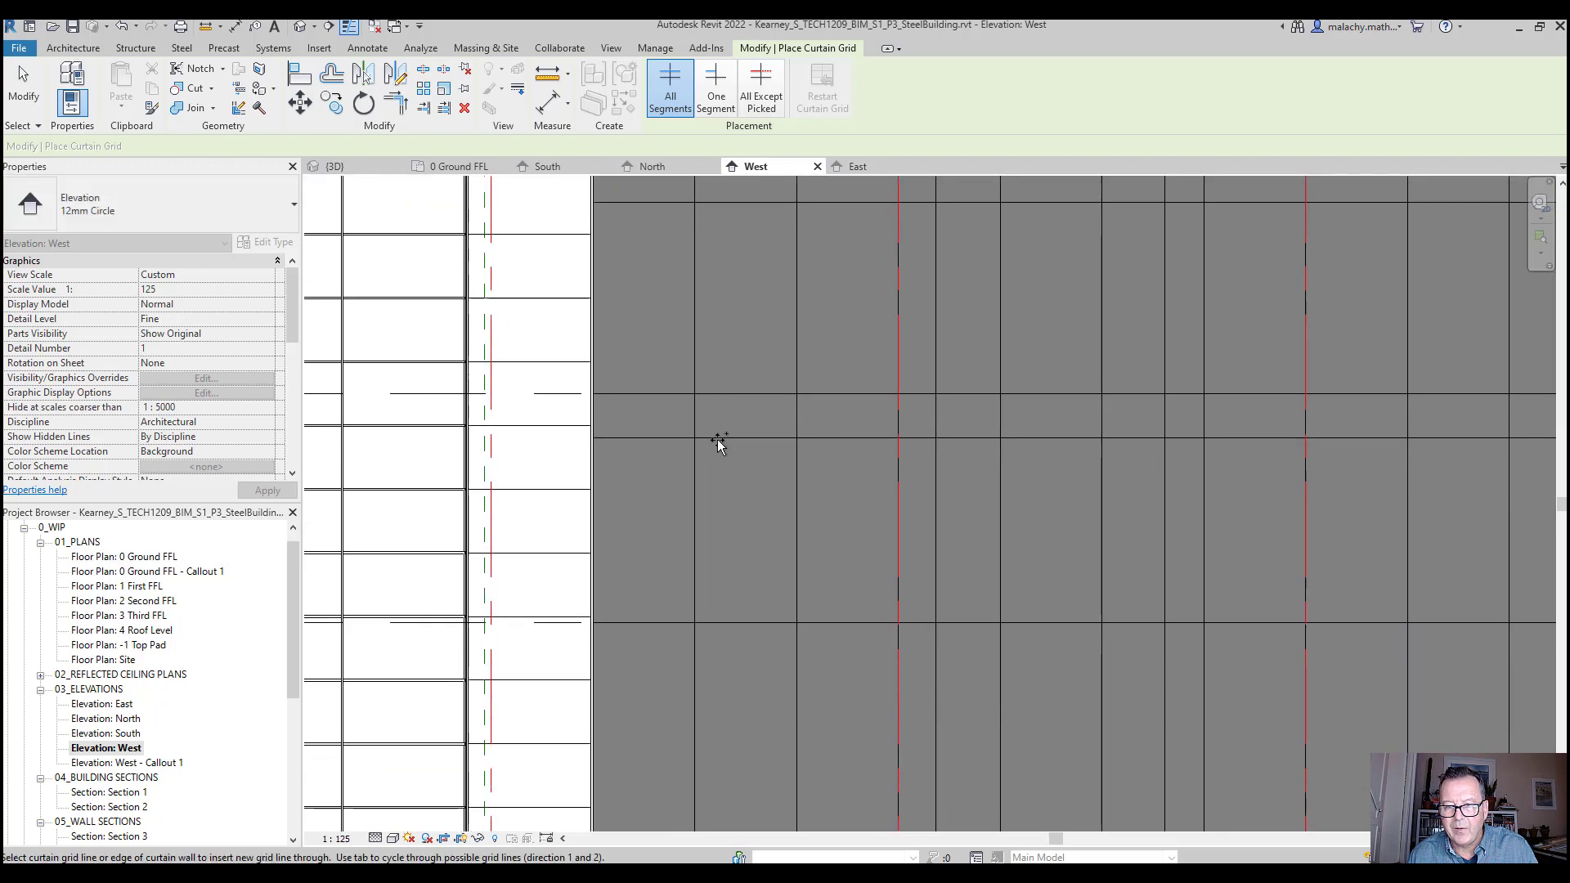
pyautogui.click(700, 664)
pyautogui.press('Escape')
pyautogui.press('Escape')
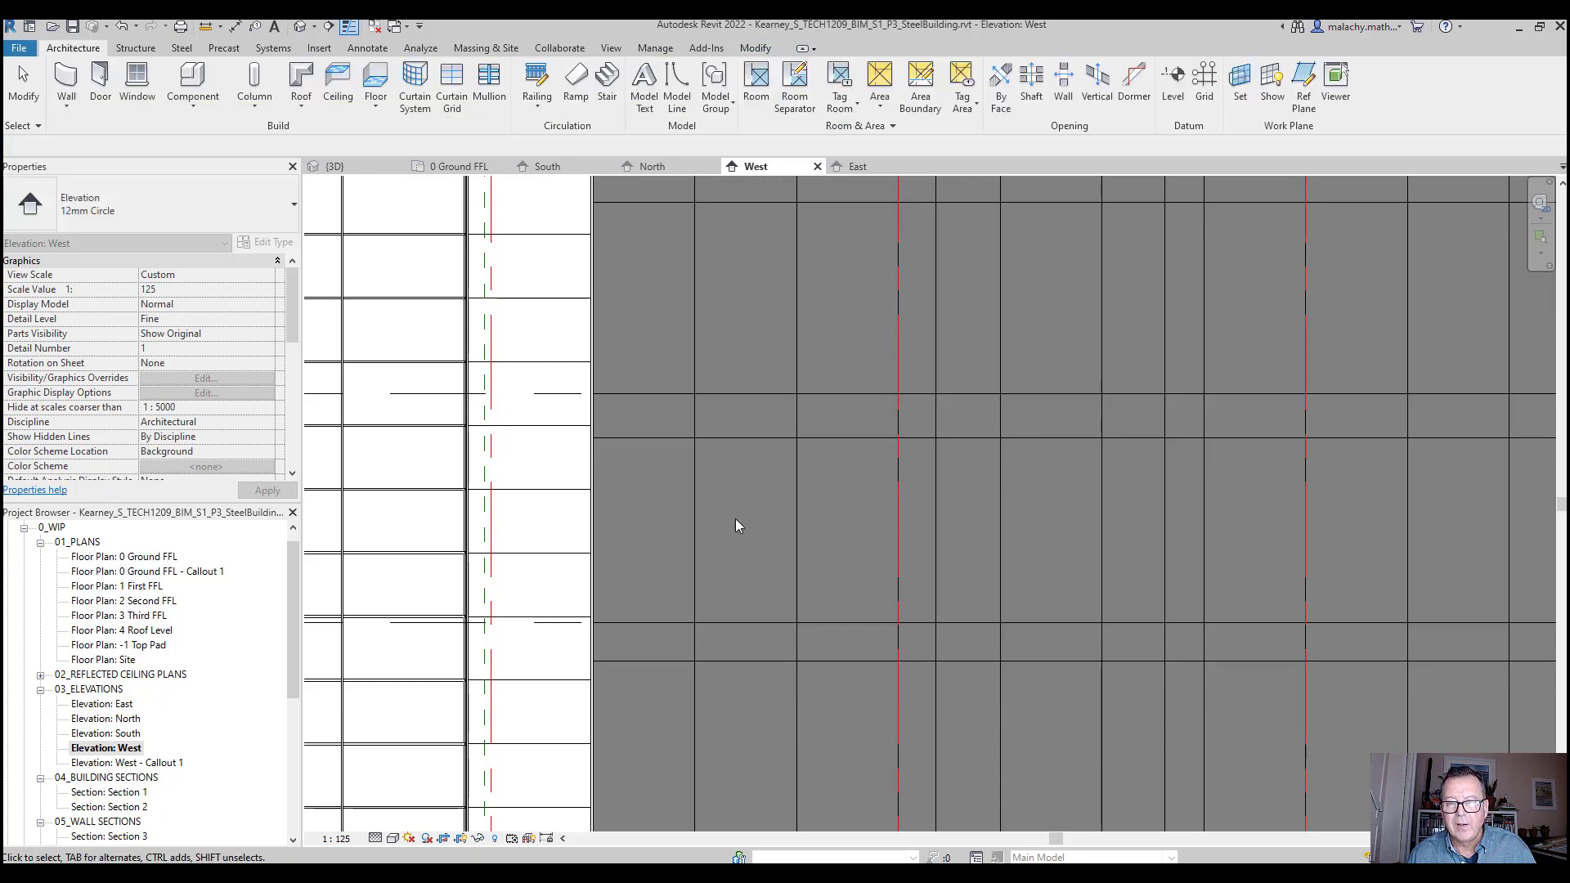
# Check the spacing of the added horizontal grid lines and set the one below 3 Third FFL to 600 mm beneath that level's line
pyautogui.scroll(-2, 740, 523)
pyautogui.click(715, 431)
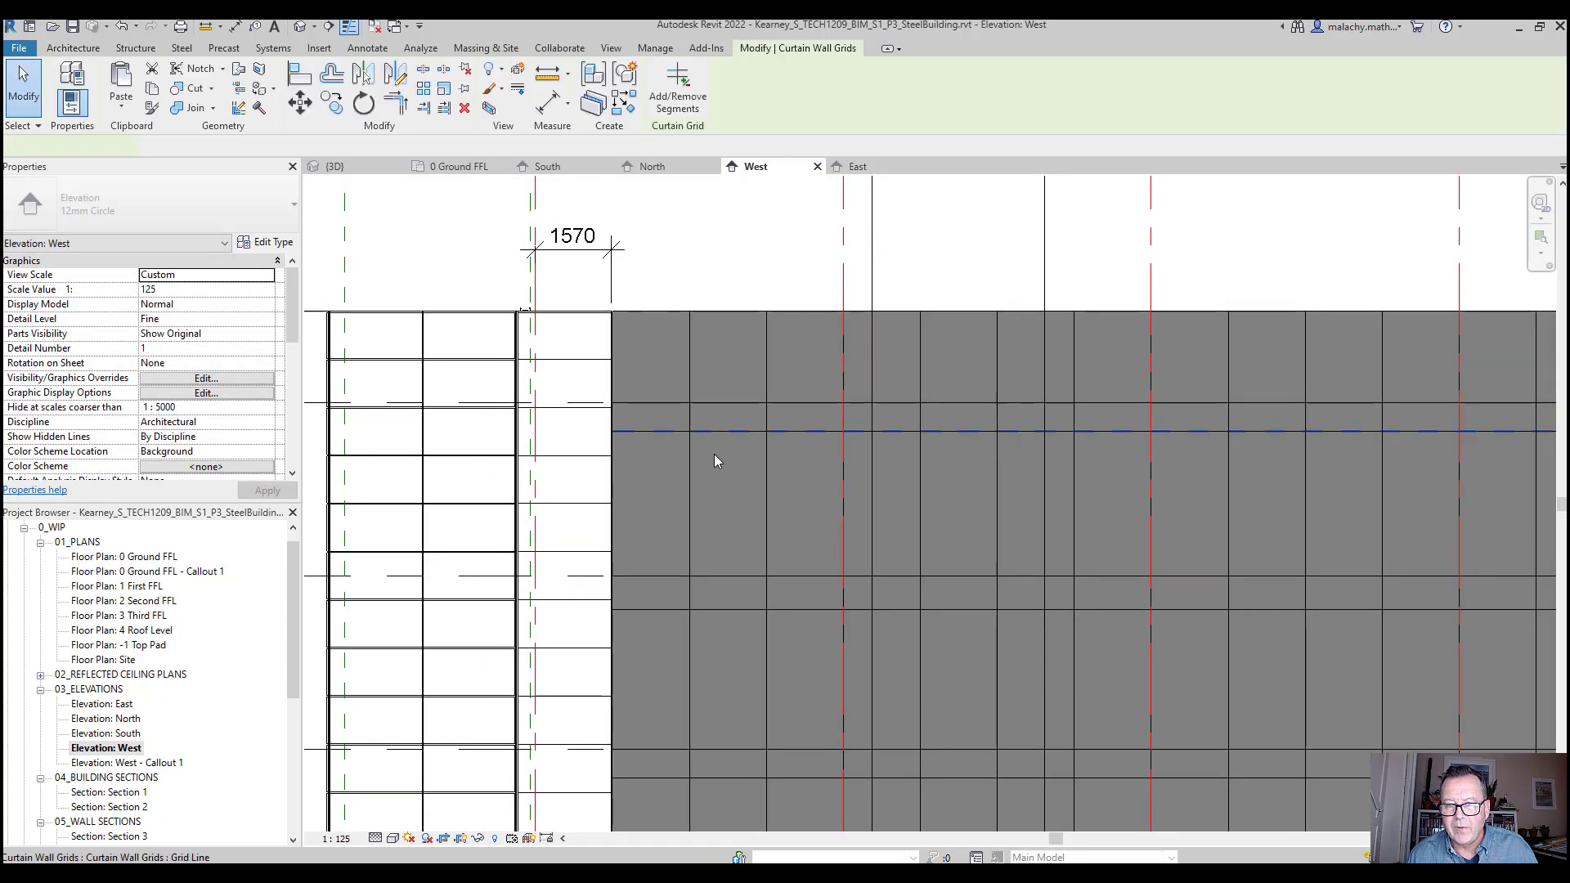
pyautogui.scroll(-4, 785, 482)
pyautogui.moveTo(1361, 492); pyautogui.dragTo(898, 495, button='middle')
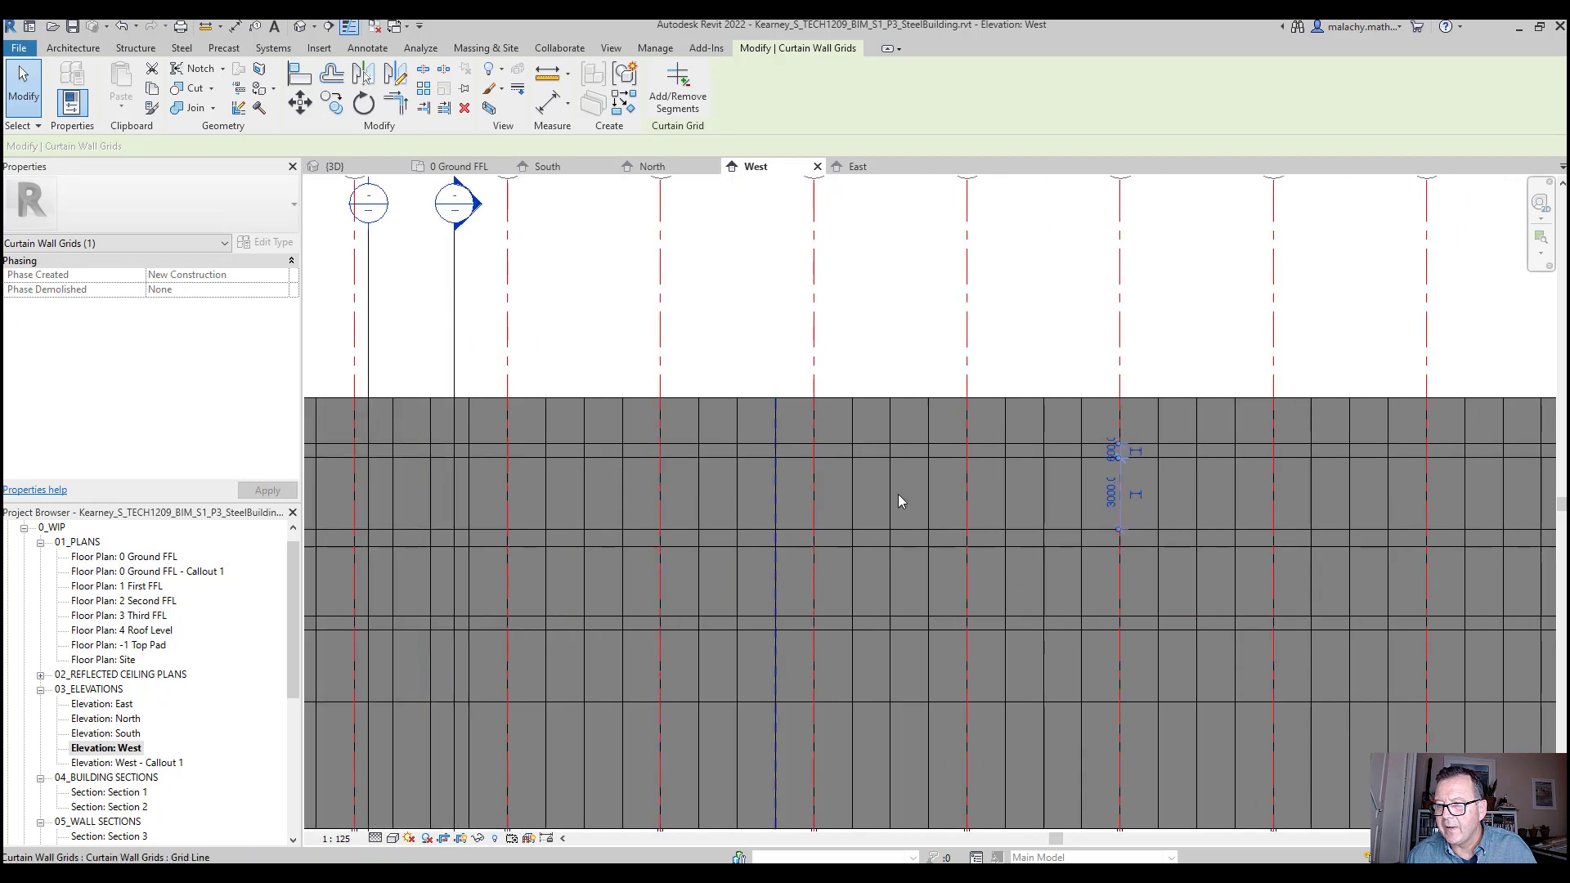
pyautogui.scroll(4, 1117, 441)
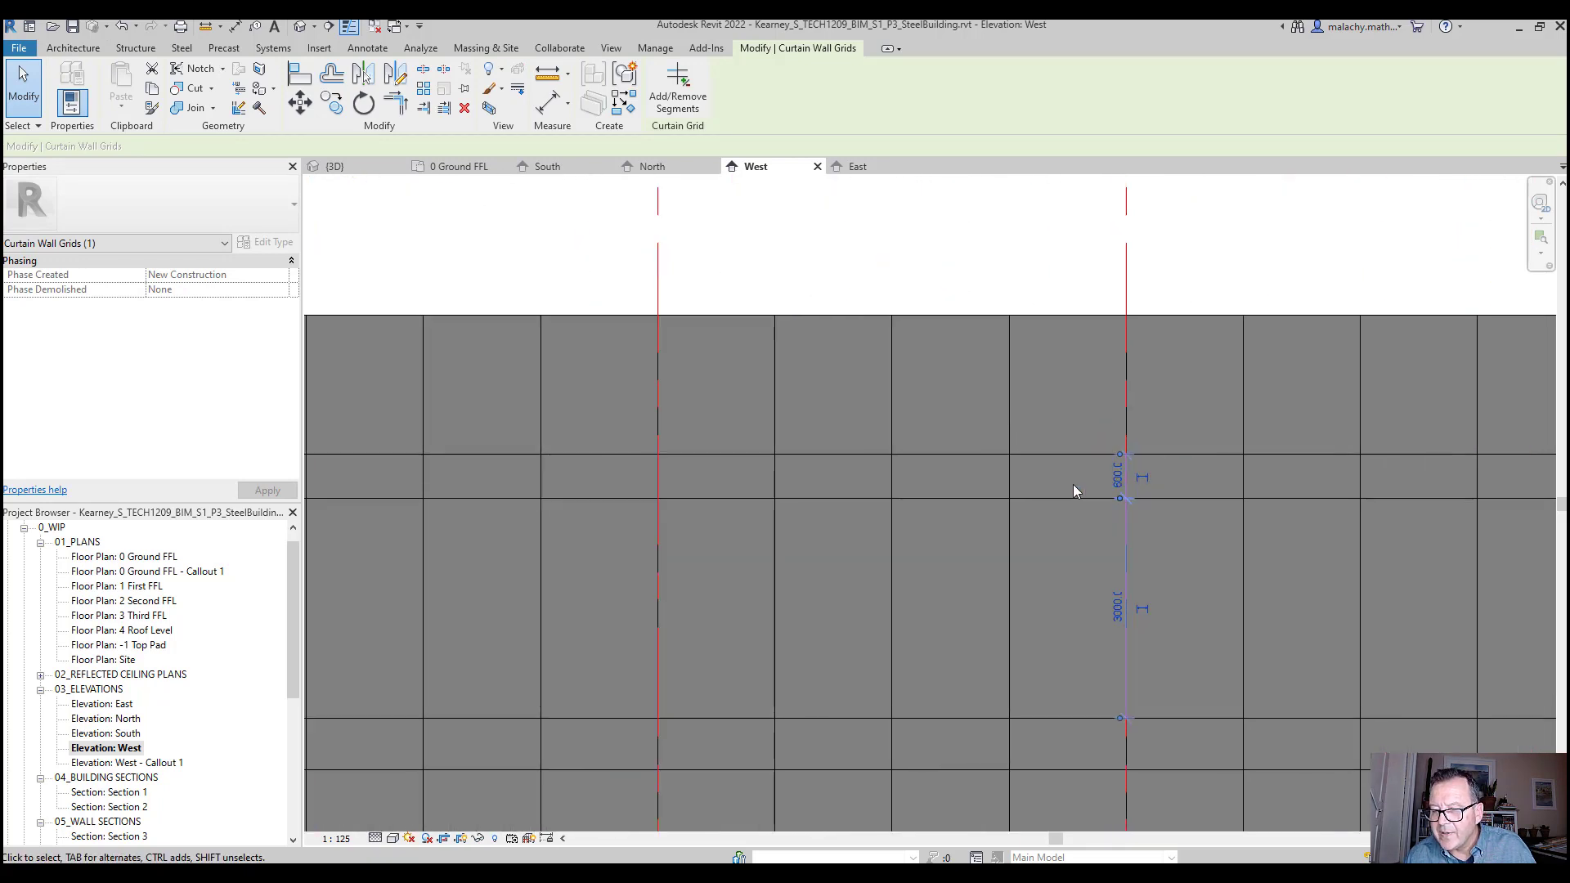
pyautogui.scroll(-2, 1073, 484)
pyautogui.click(1070, 647)
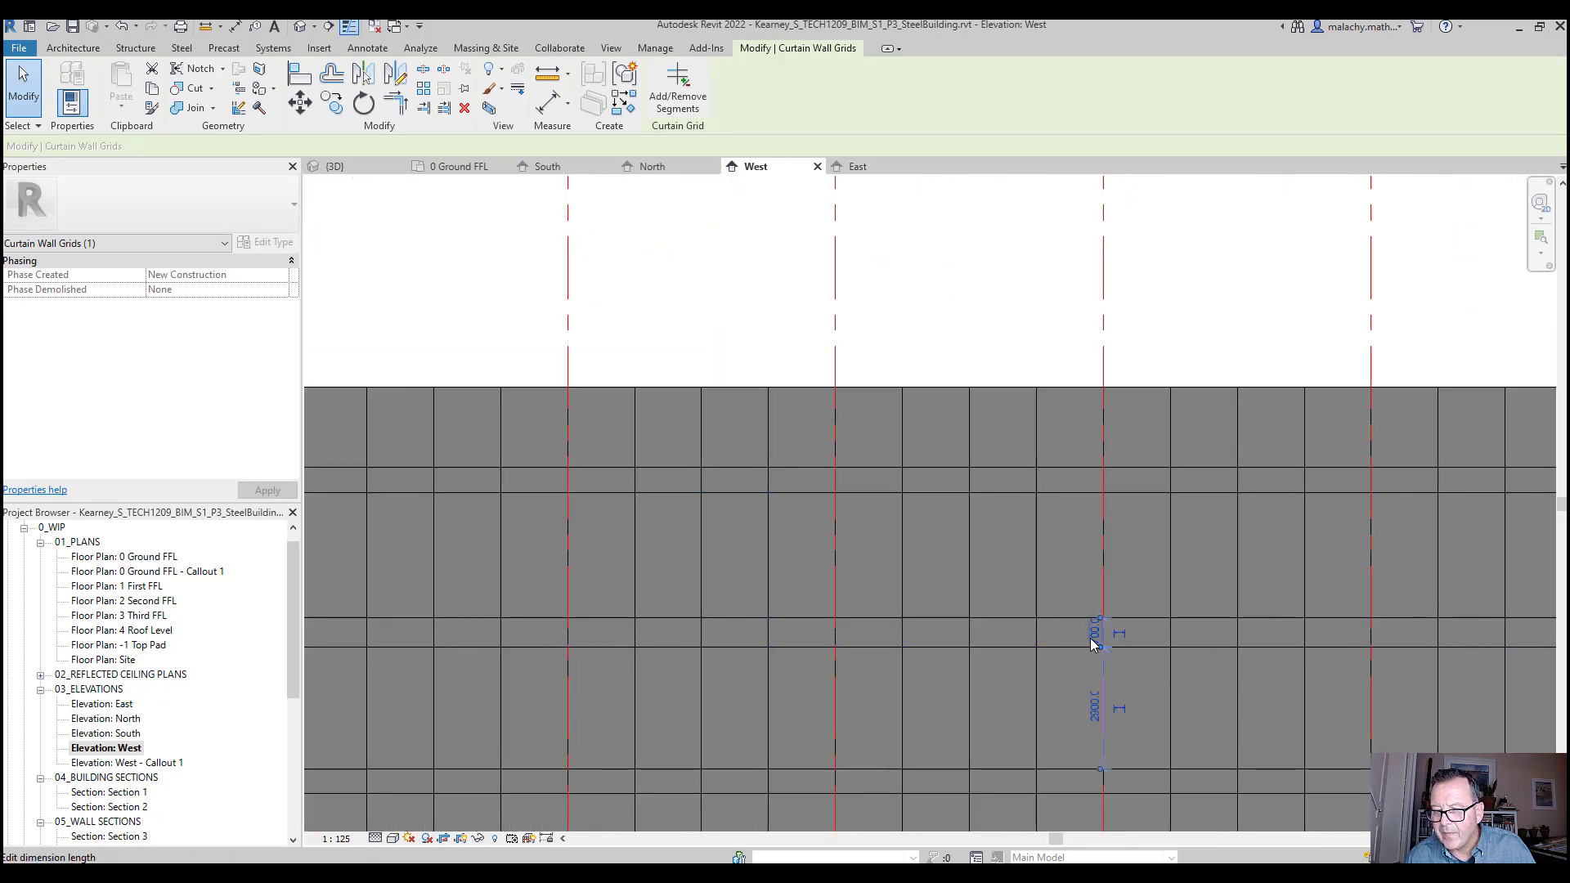
pyautogui.click(1091, 639)
pyautogui.write('6')
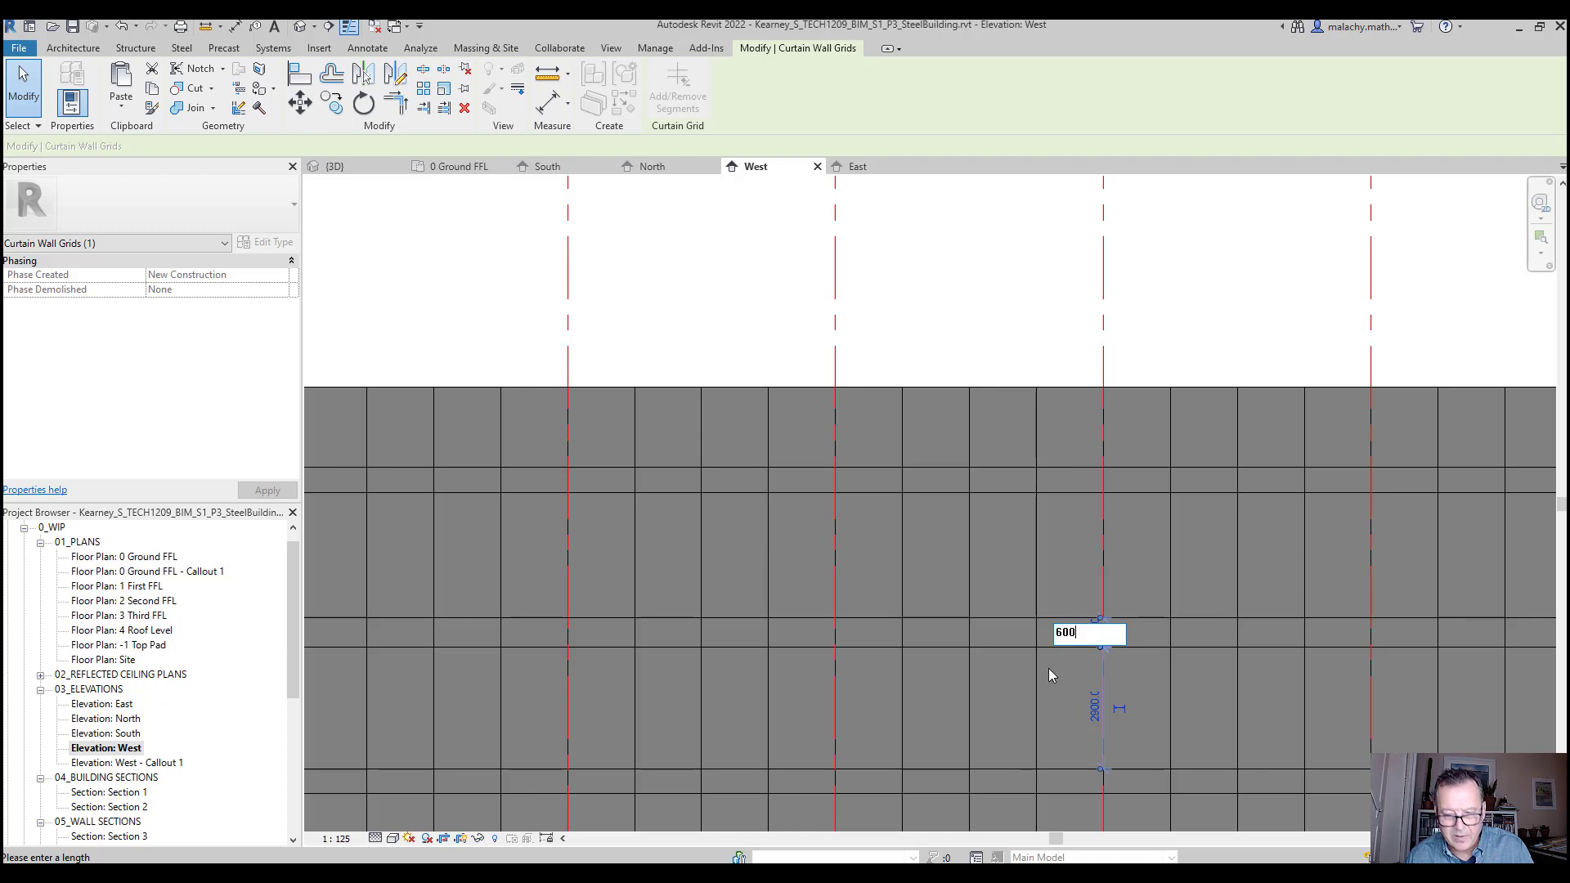
pyautogui.write('00')
pyautogui.press('Return')
pyautogui.scroll(-2, 1003, 703)
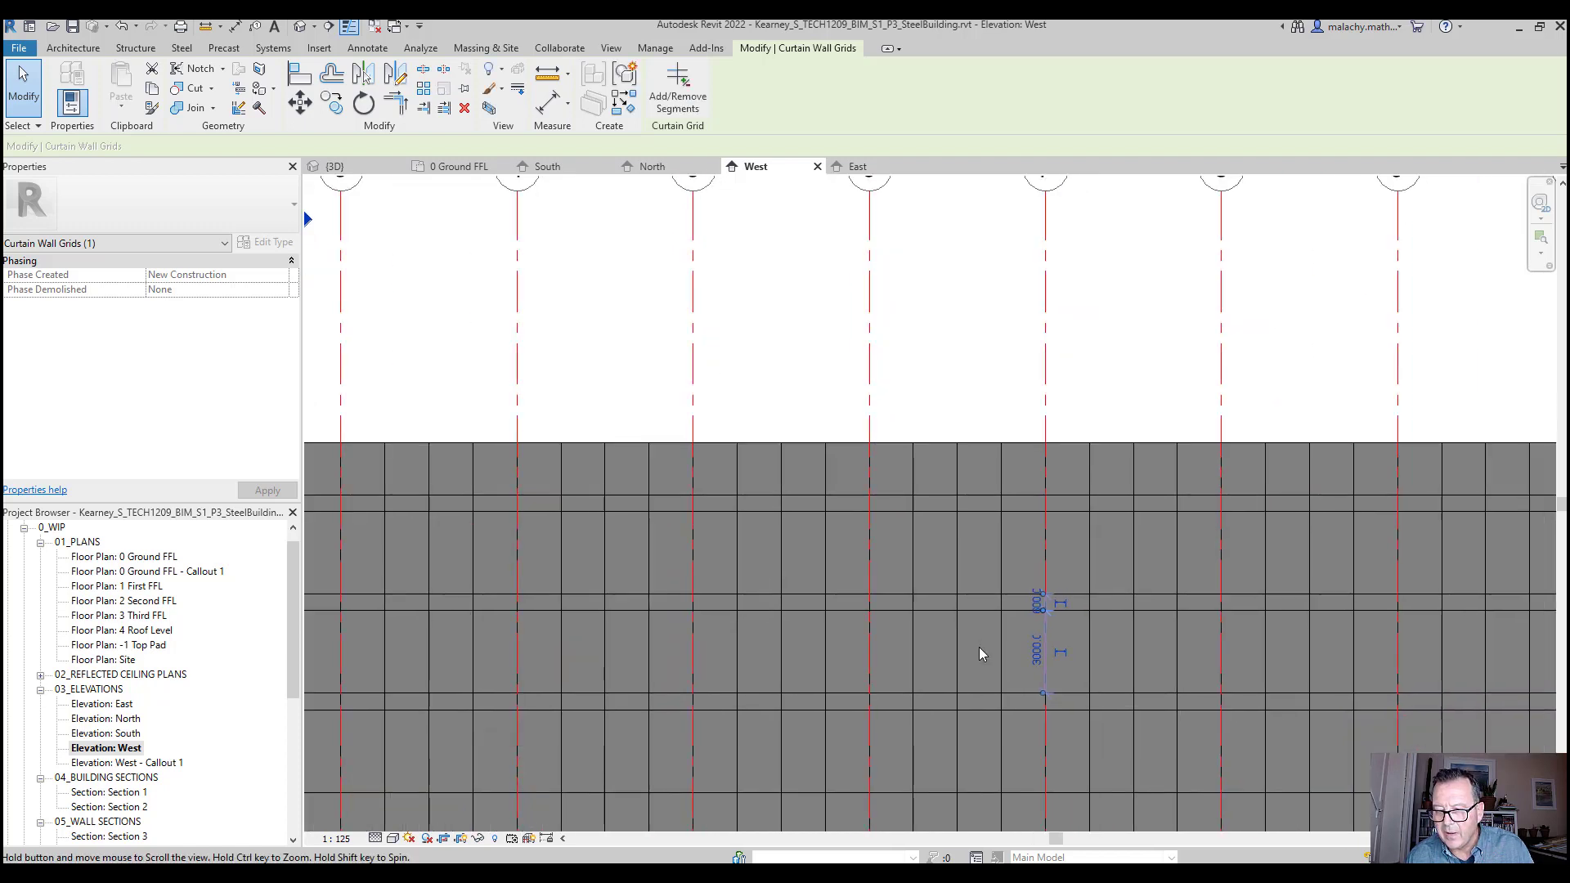
pyautogui.scroll(4, 1029, 721)
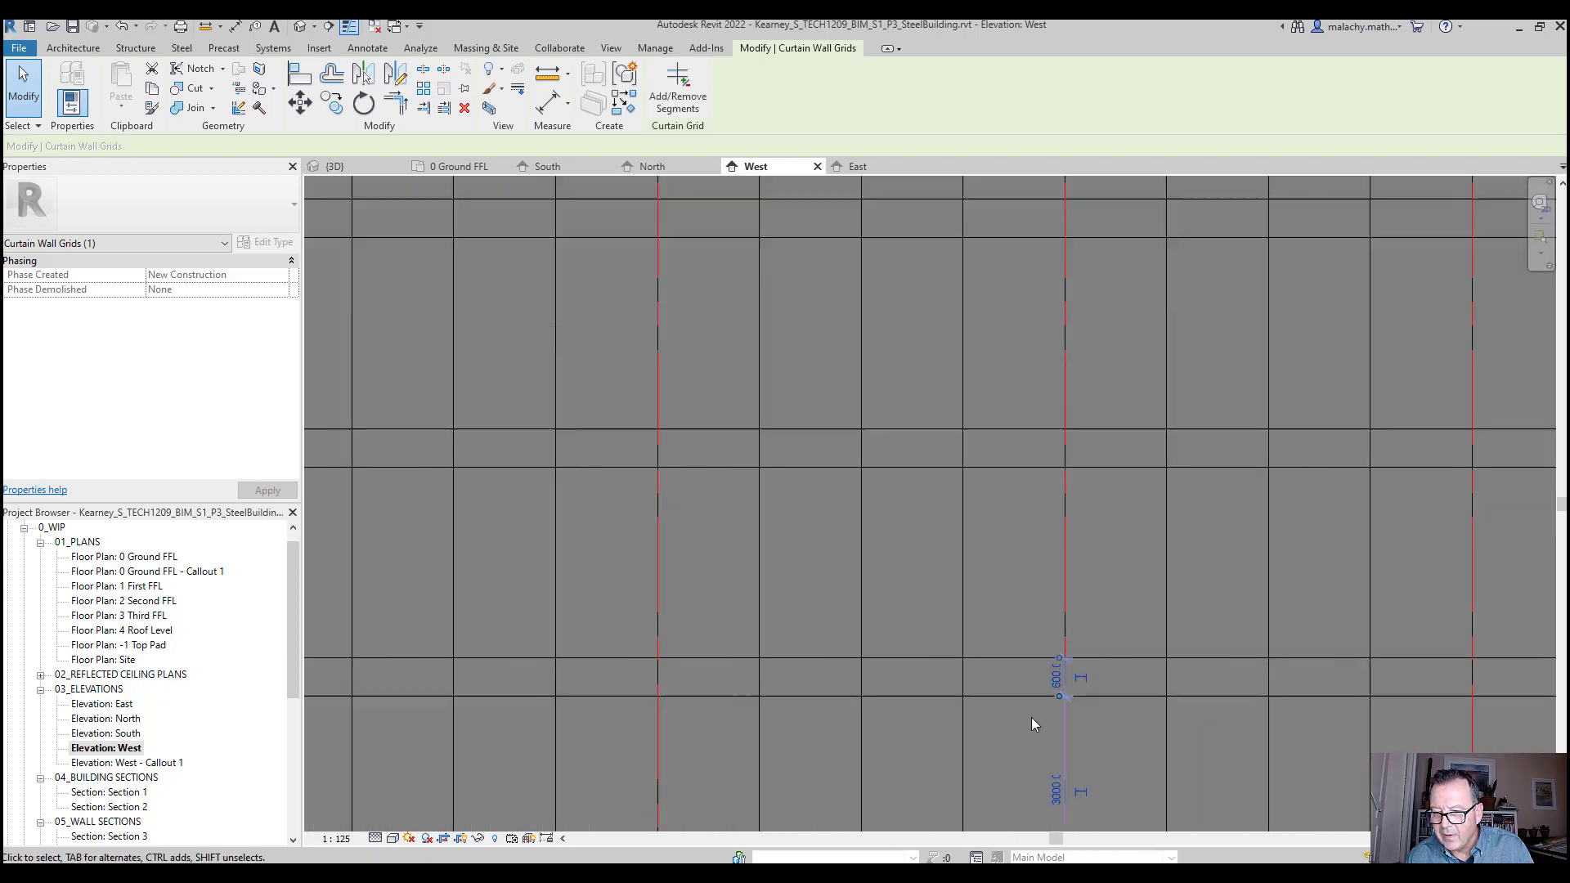
pyautogui.scroll(-4, 1032, 713)
pyautogui.moveTo(1016, 709); pyautogui.dragTo(979, 581, button='middle')
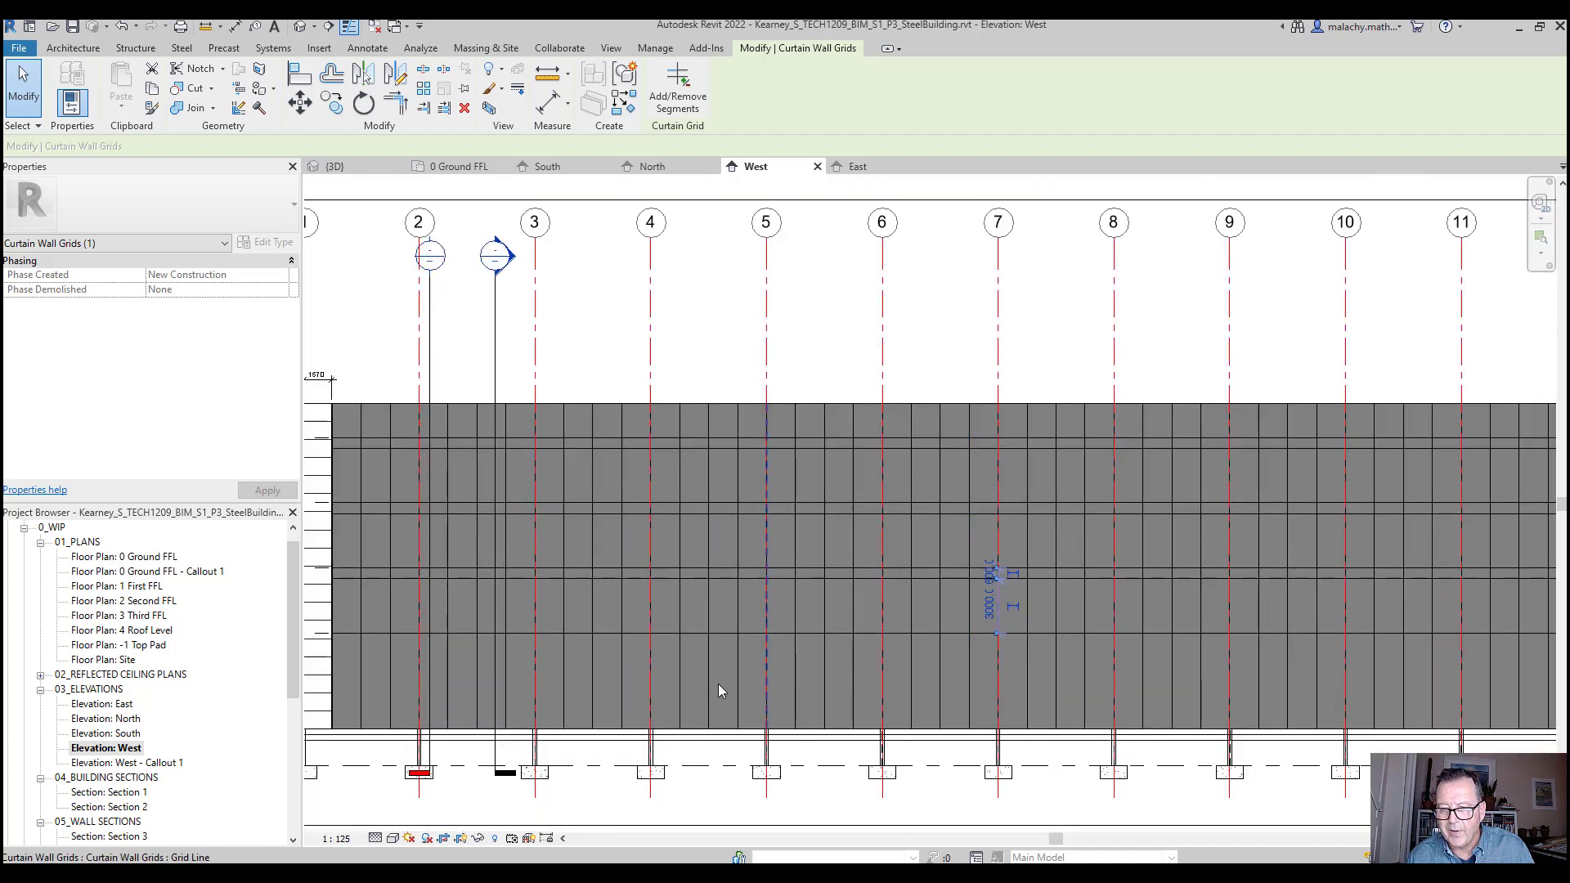
pyautogui.click(90, 51)
pyautogui.click(460, 82)
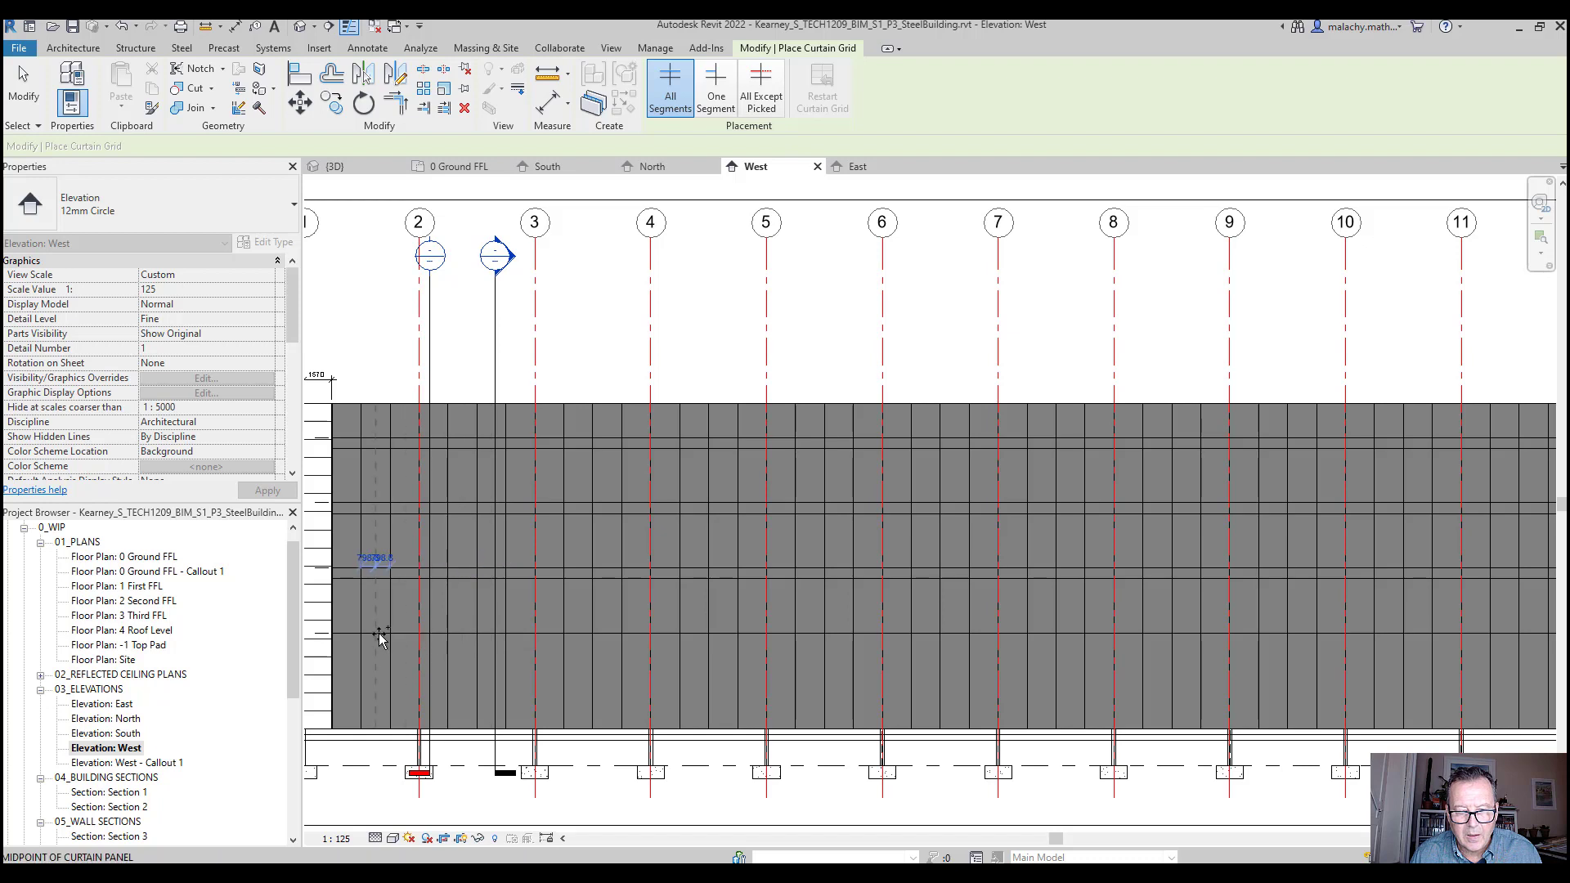
pyautogui.scroll(4, 363, 634)
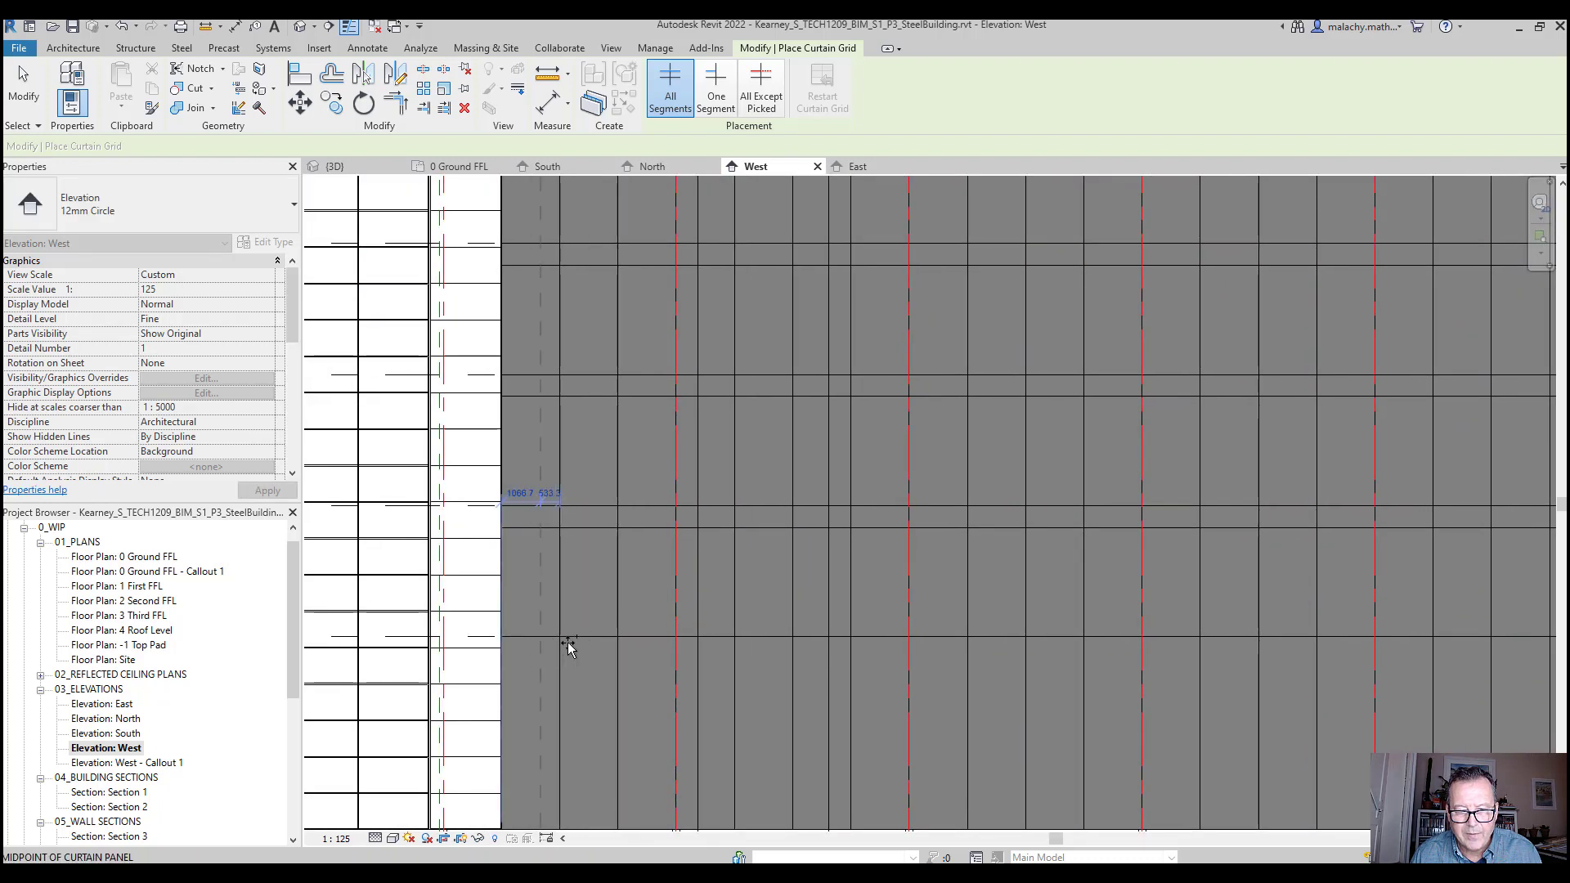
pyautogui.click(508, 646)
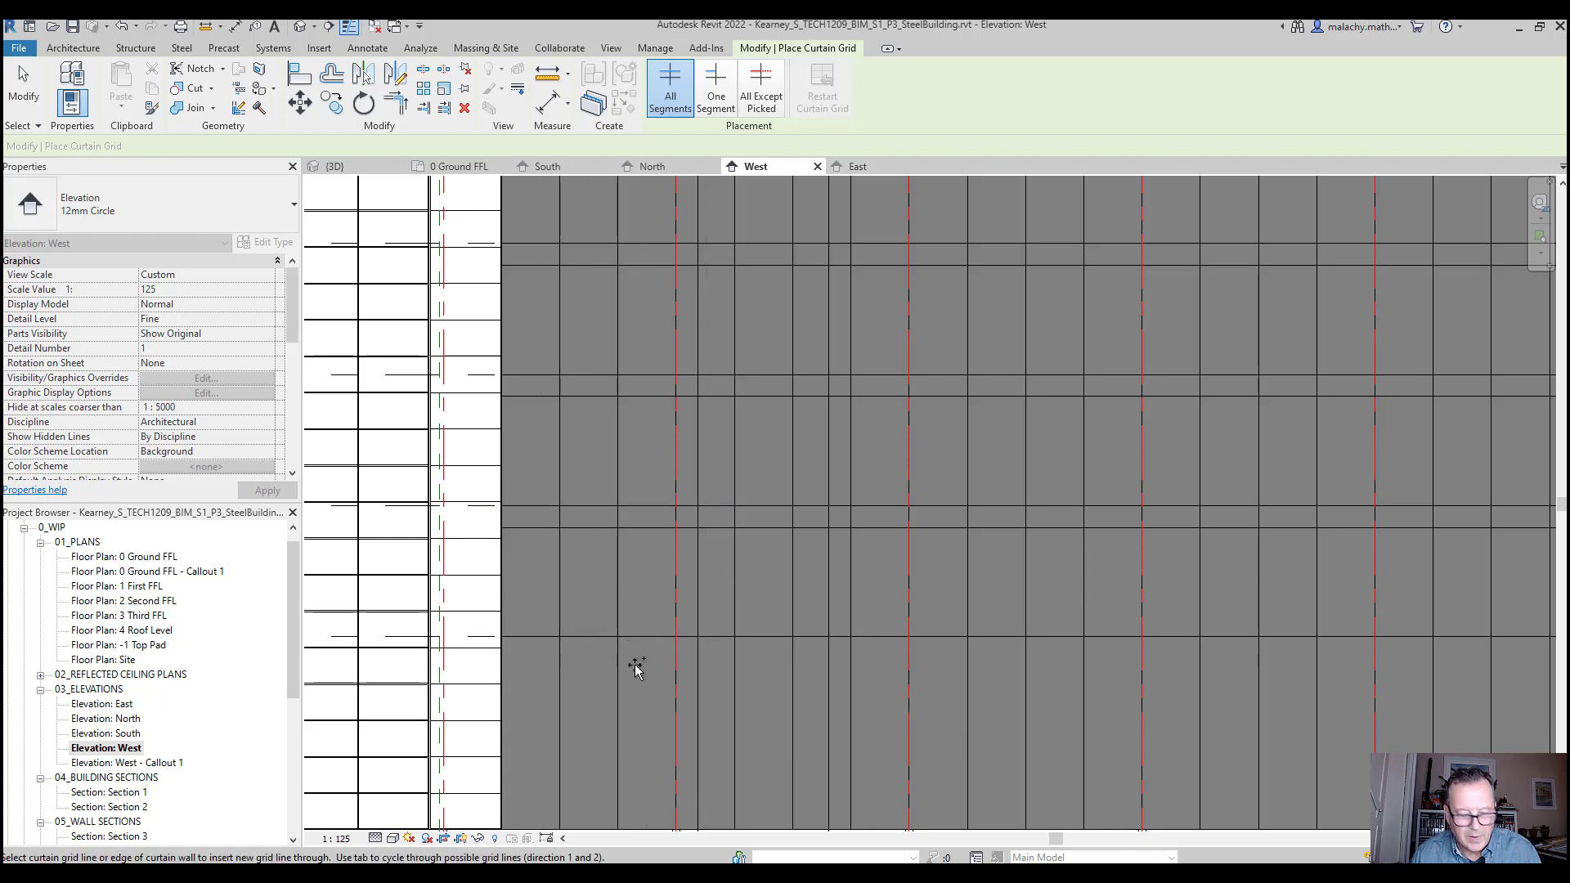
pyautogui.press('Escape')
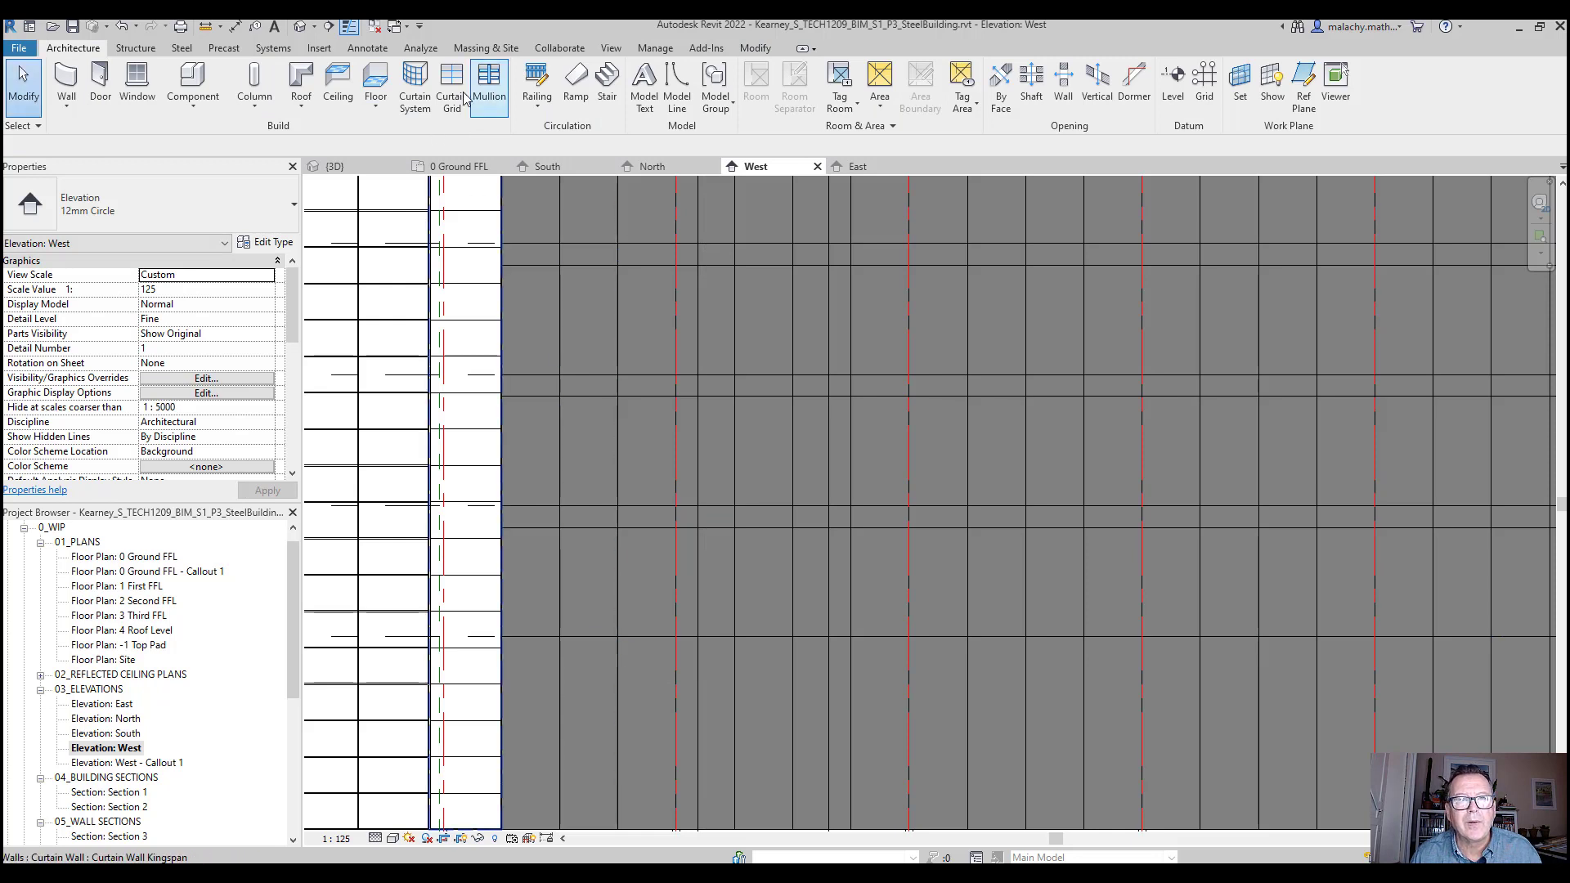
pyautogui.click(460, 99)
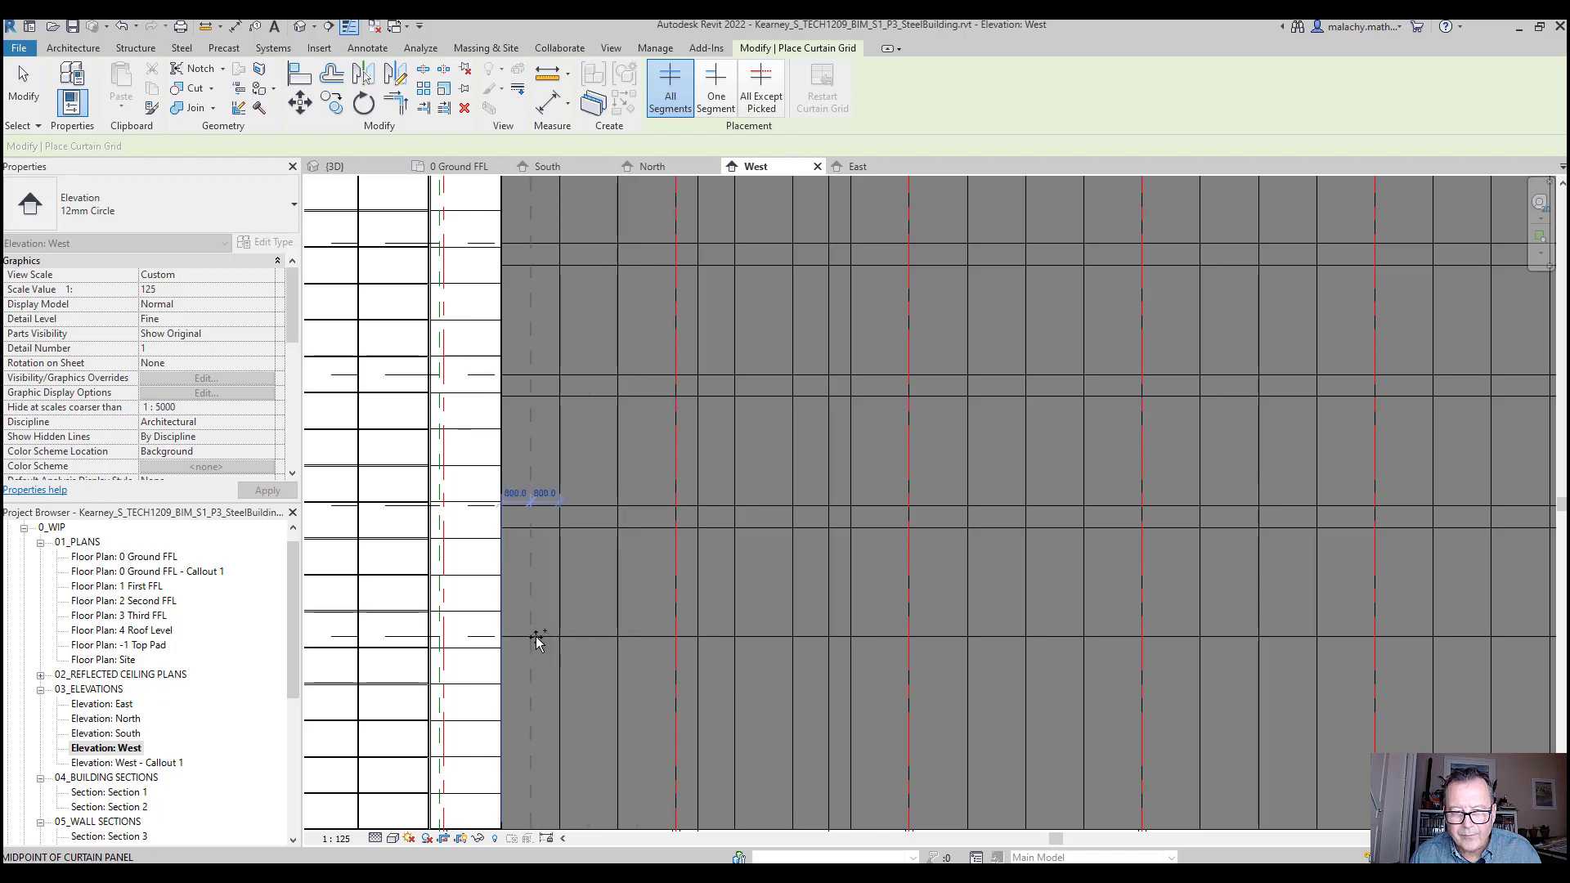
pyautogui.press('Escape')
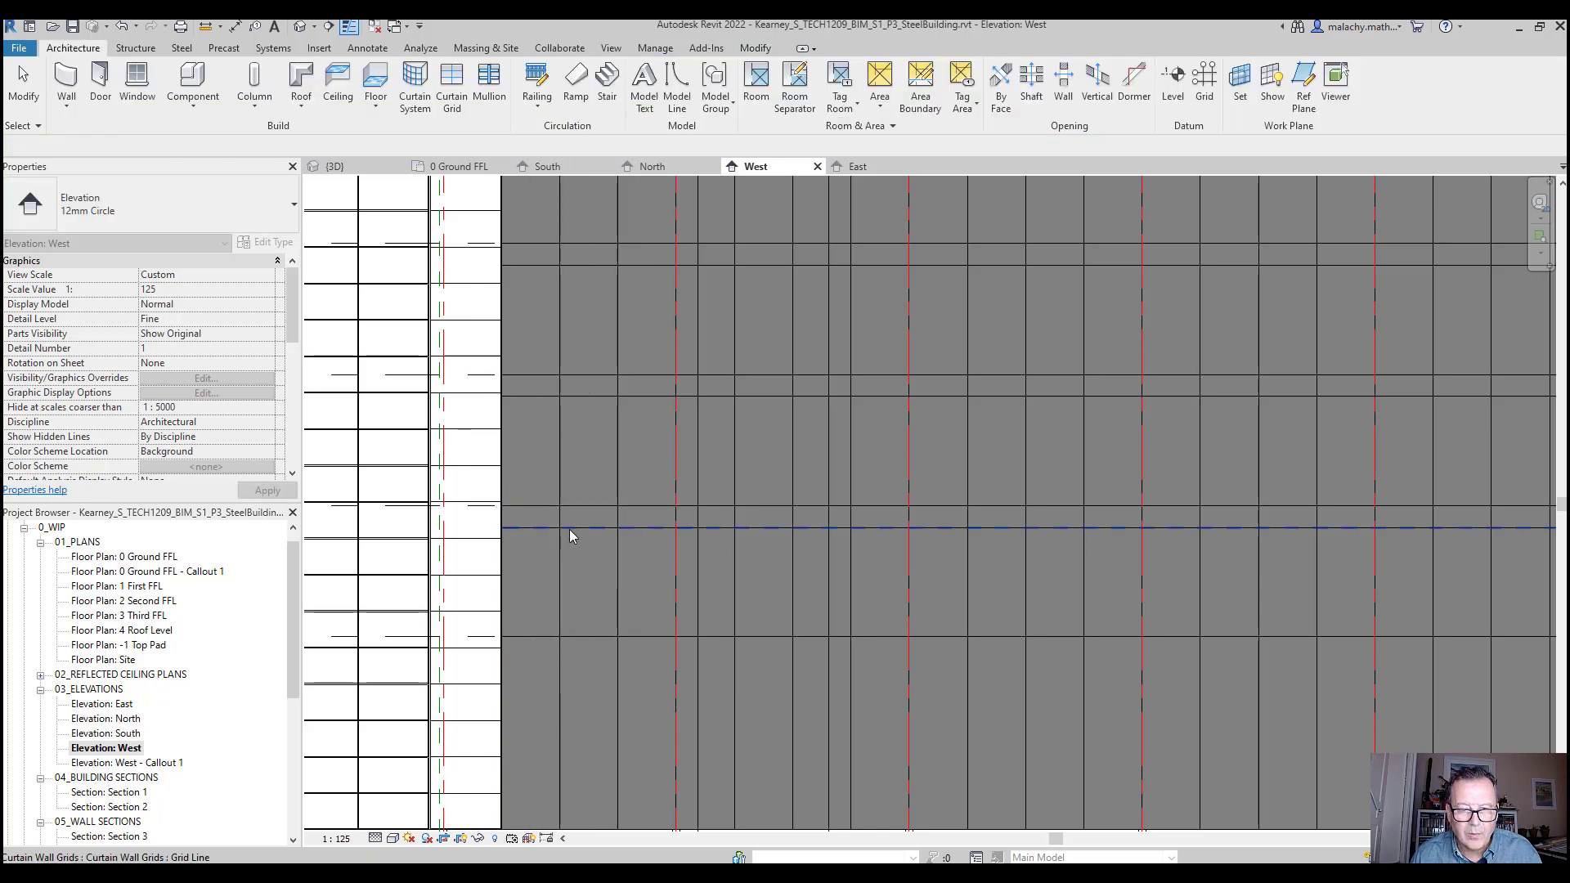
# Copy the horizontal grid line below 2 Second FFL down to the same offset below 1 First FFL, and check its spacing
pyautogui.click(577, 527)
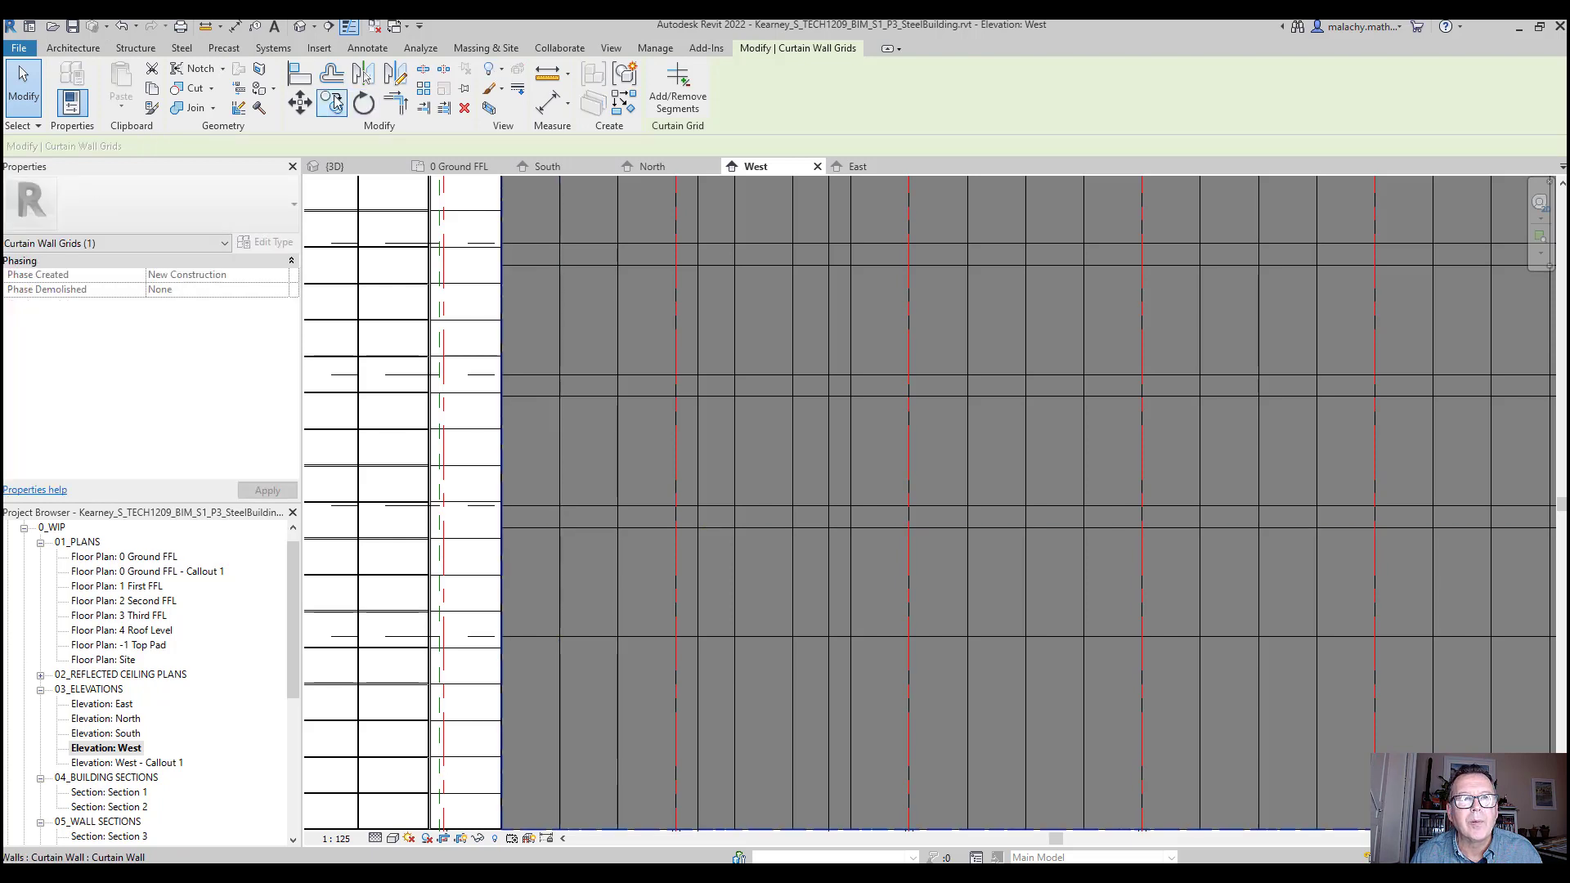
pyautogui.press('c')
pyautogui.press('o')
pyautogui.click(560, 508)
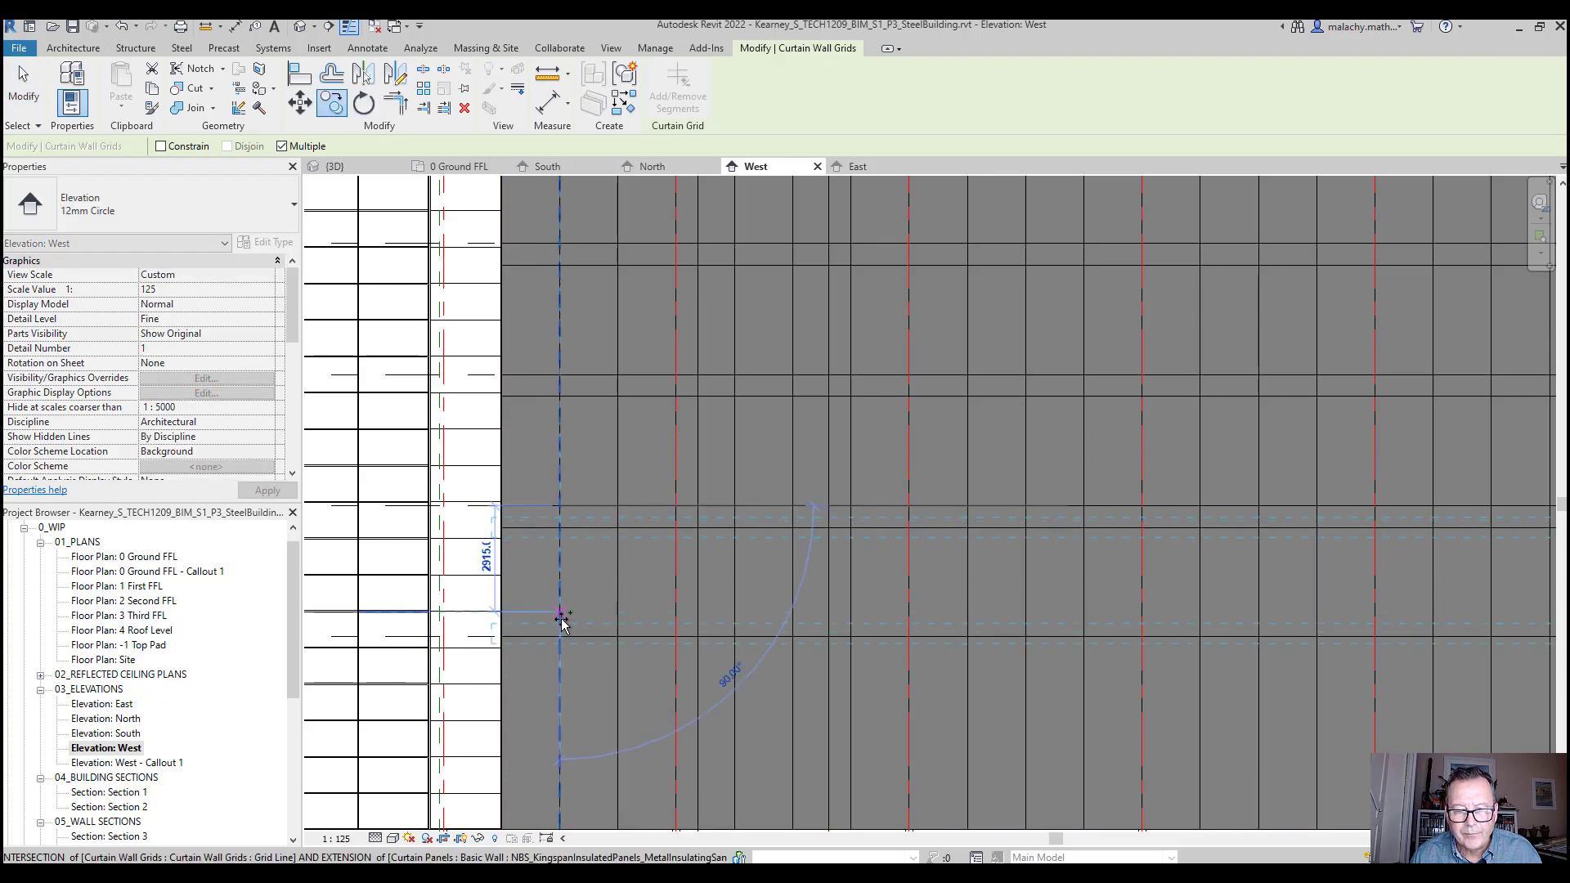
pyautogui.click(562, 637)
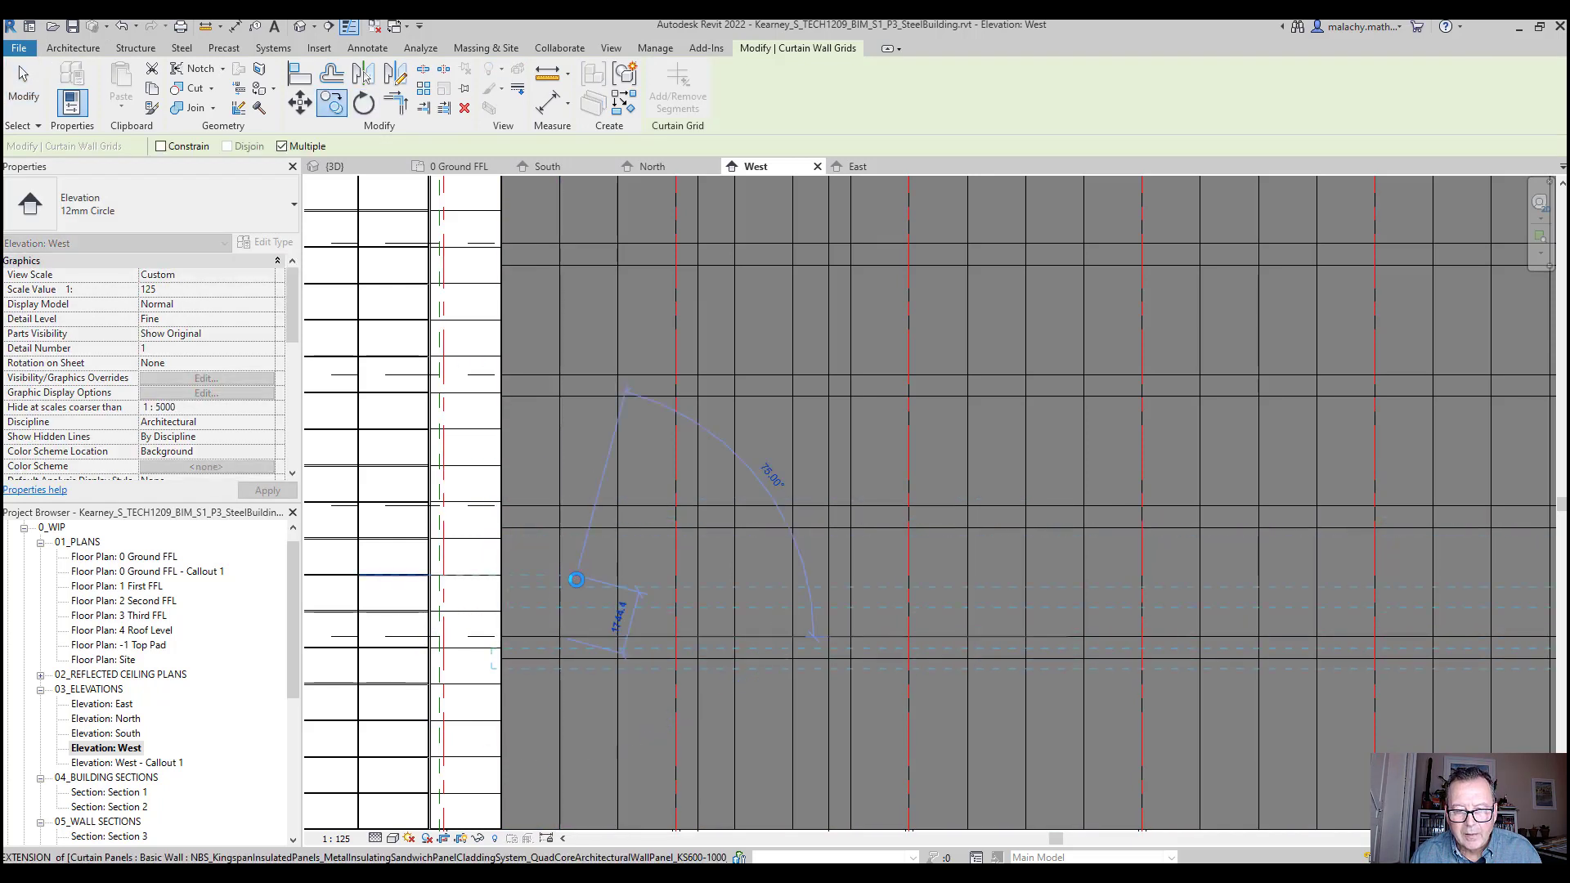
pyautogui.press('Escape')
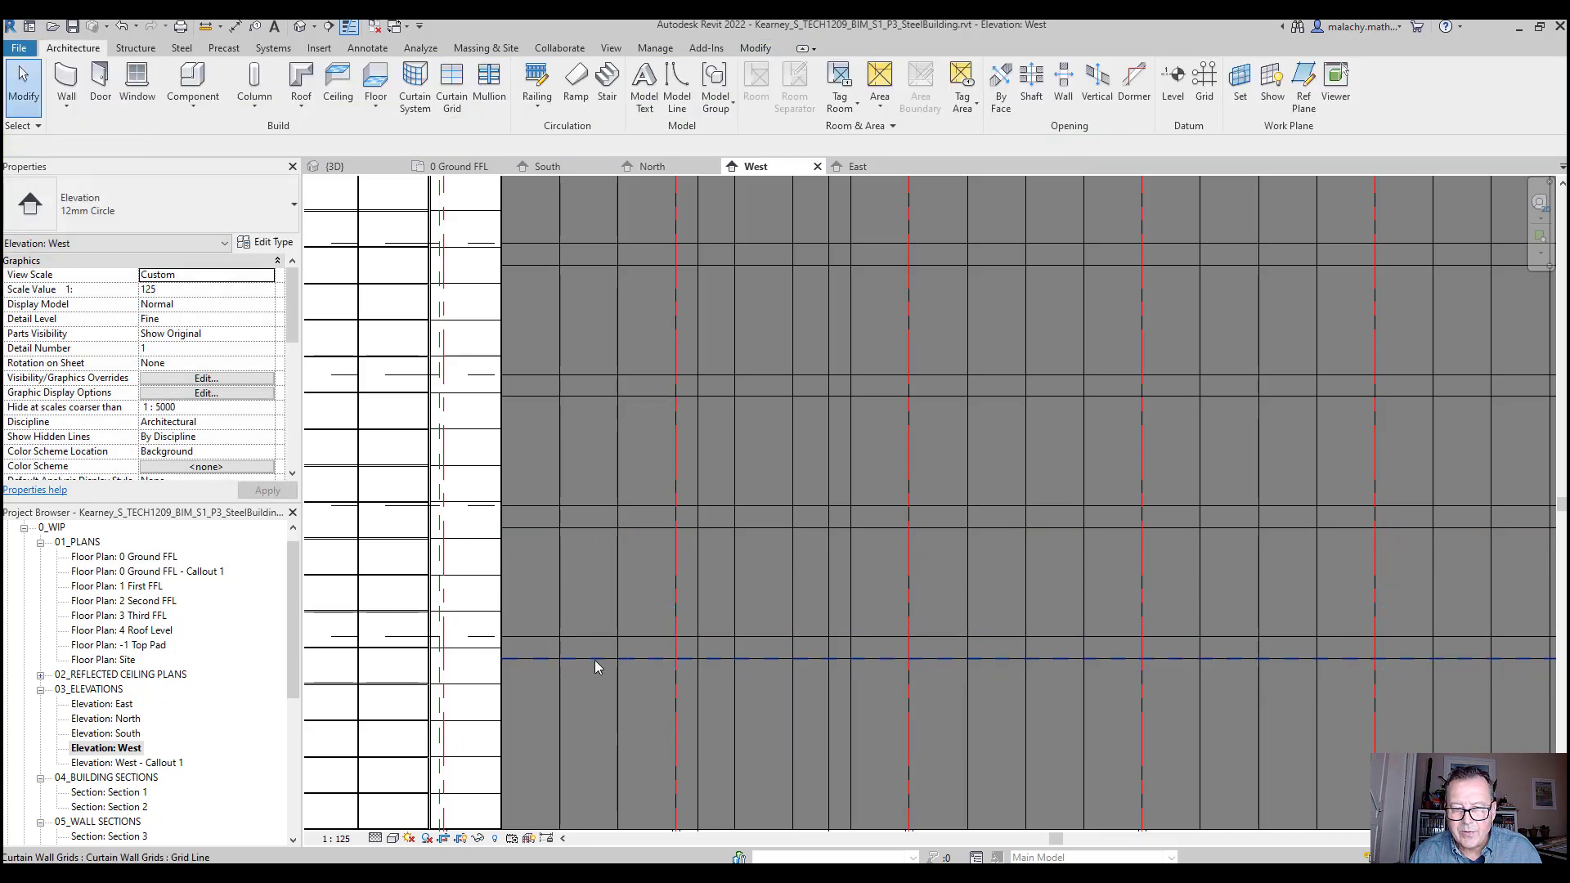
pyautogui.scroll(-1, 1014, 724)
pyautogui.moveTo(1178, 726); pyautogui.dragTo(541, 721, button='middle')
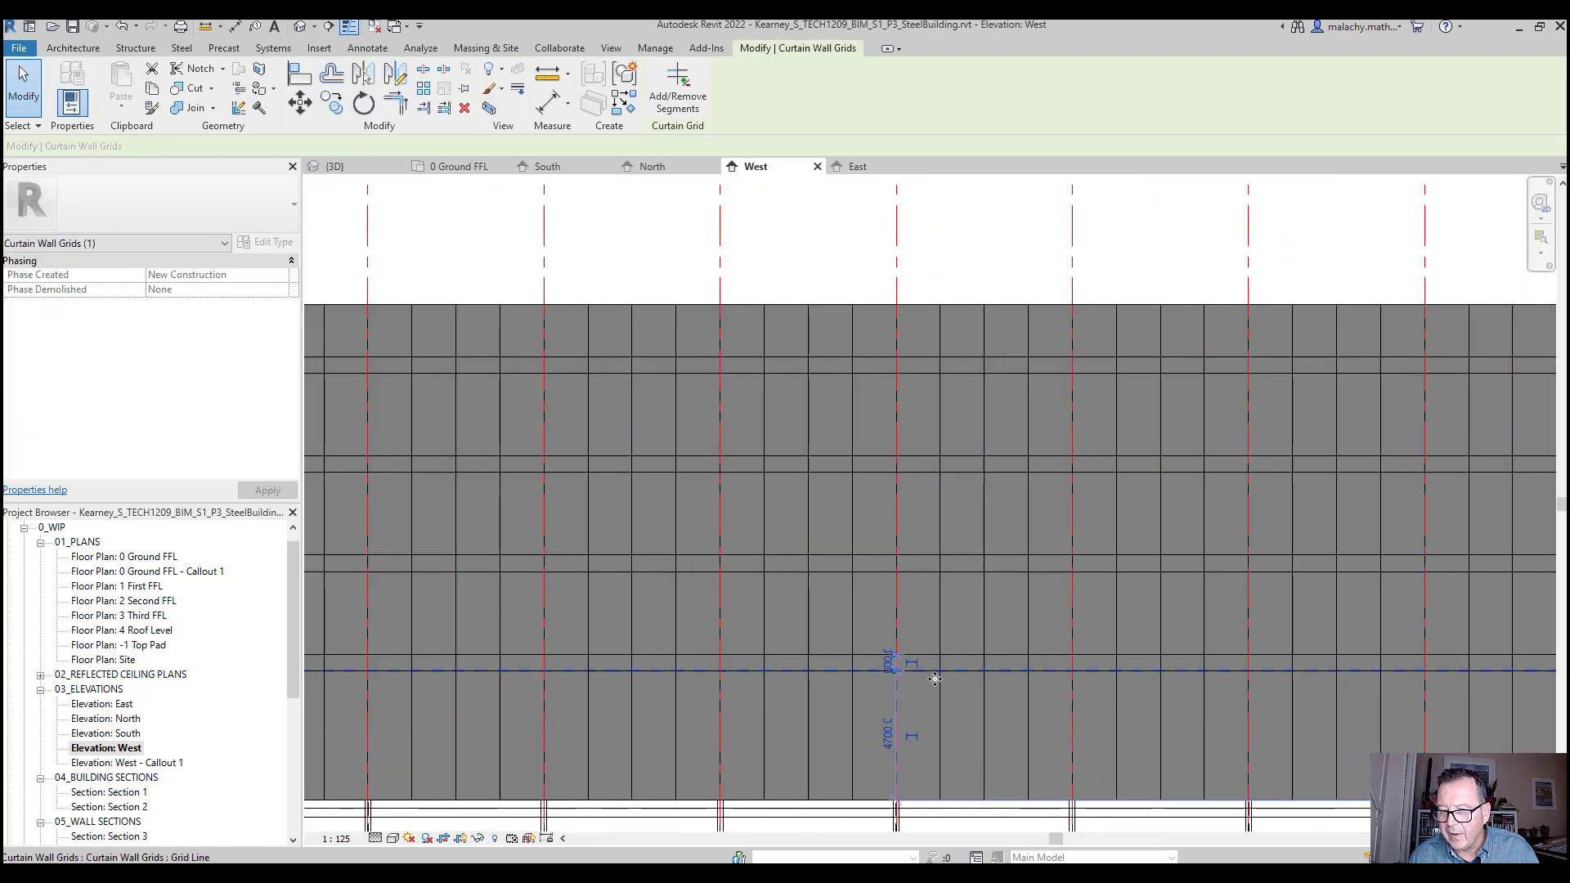
pyautogui.scroll(-3, 839, 684)
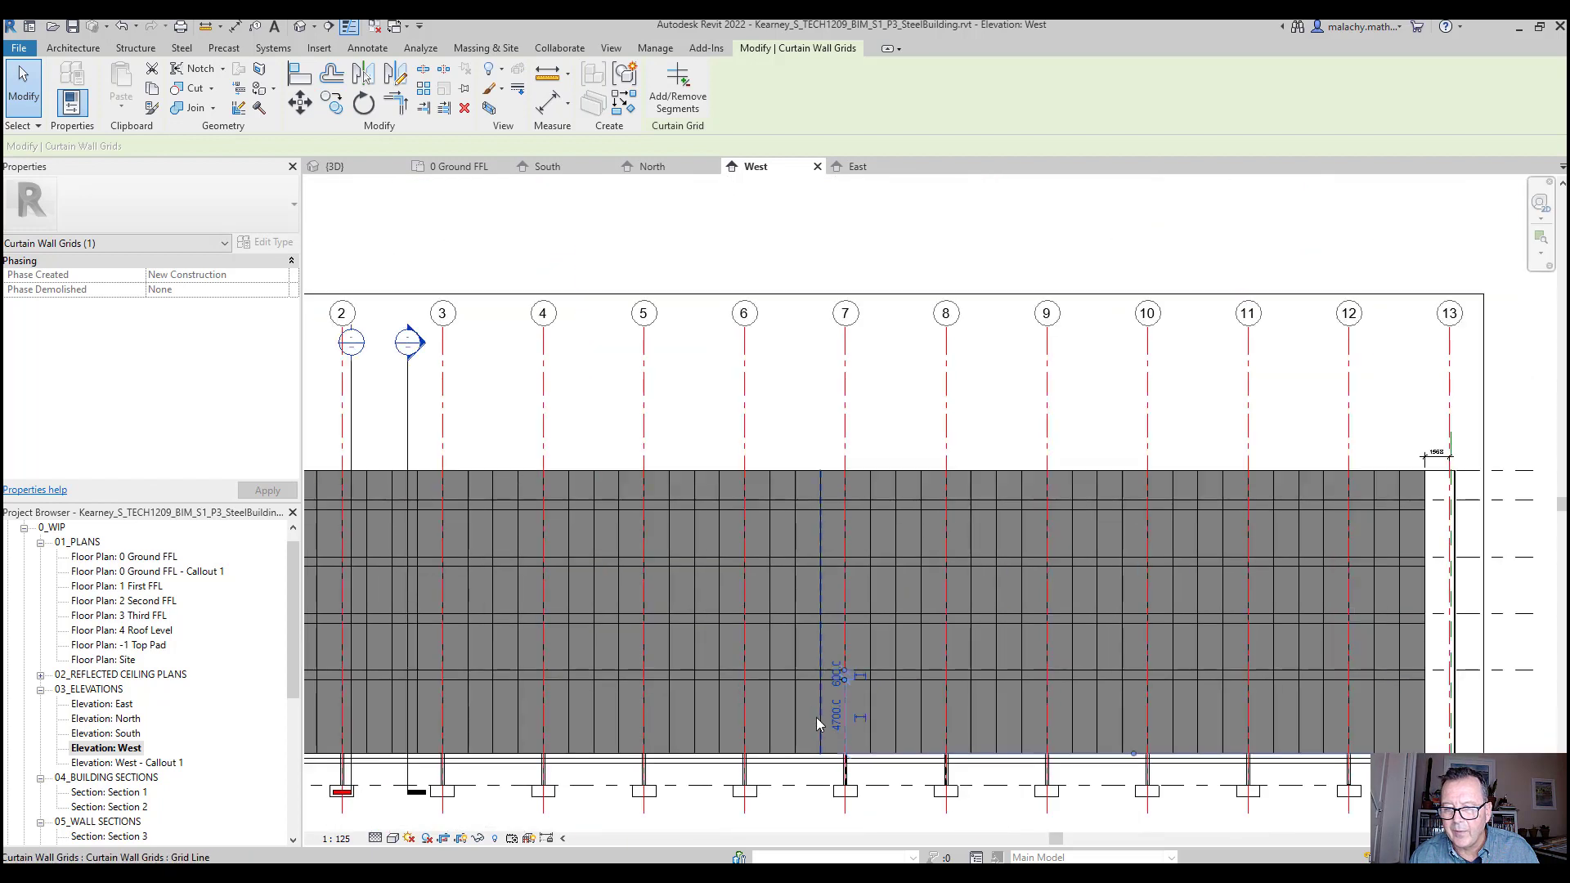
pyautogui.moveTo(816, 718); pyautogui.dragTo(782, 696, button='middle')
pyautogui.click(769, 381)
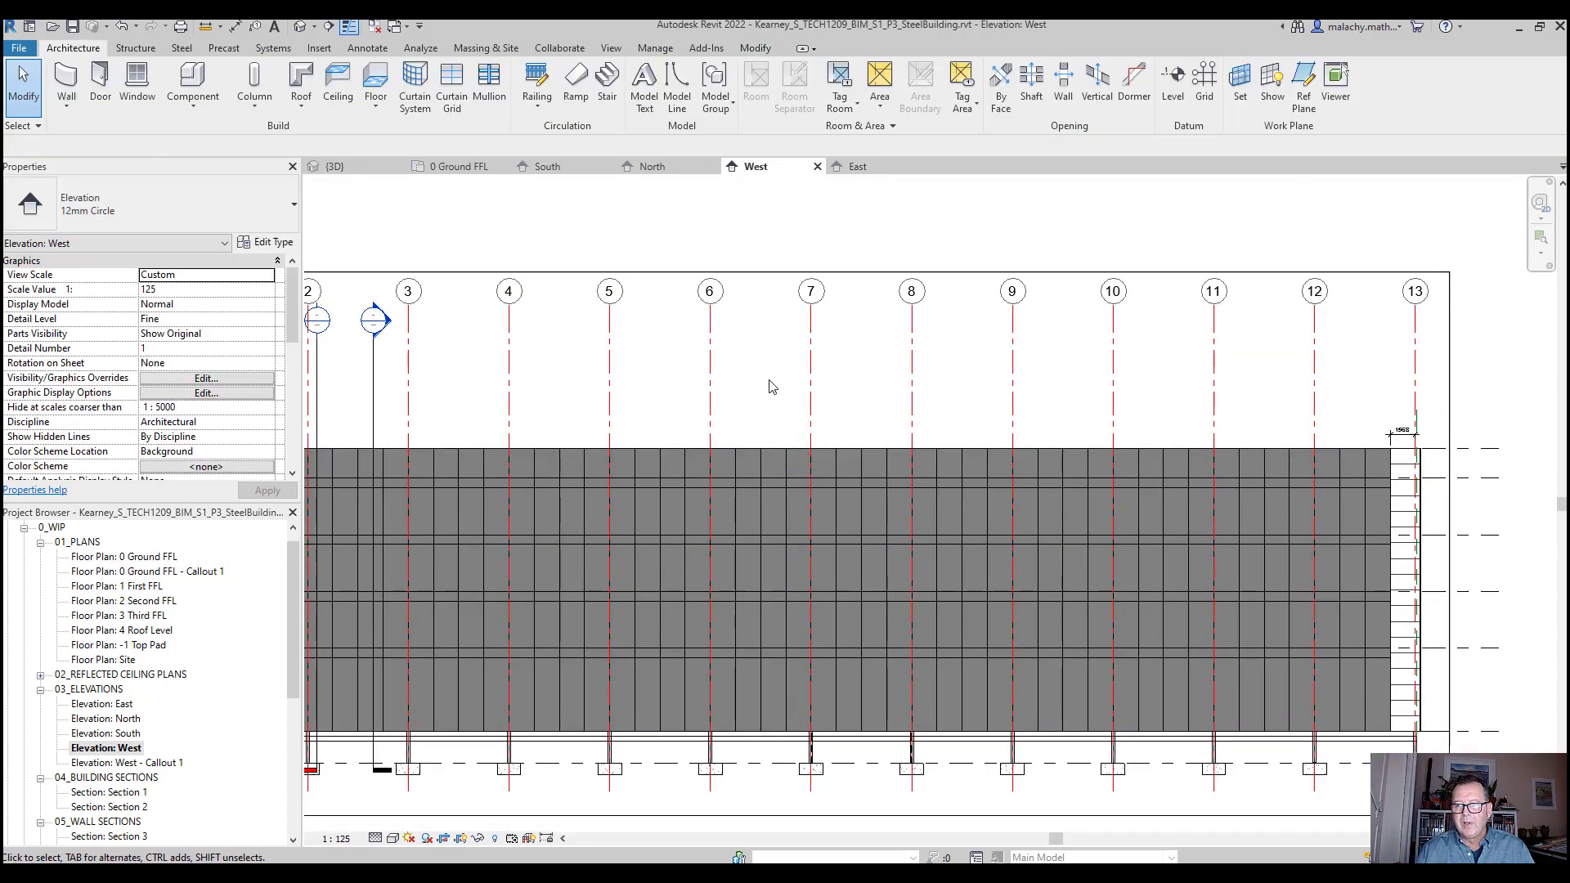
pyautogui.scroll(-1, 769, 386)
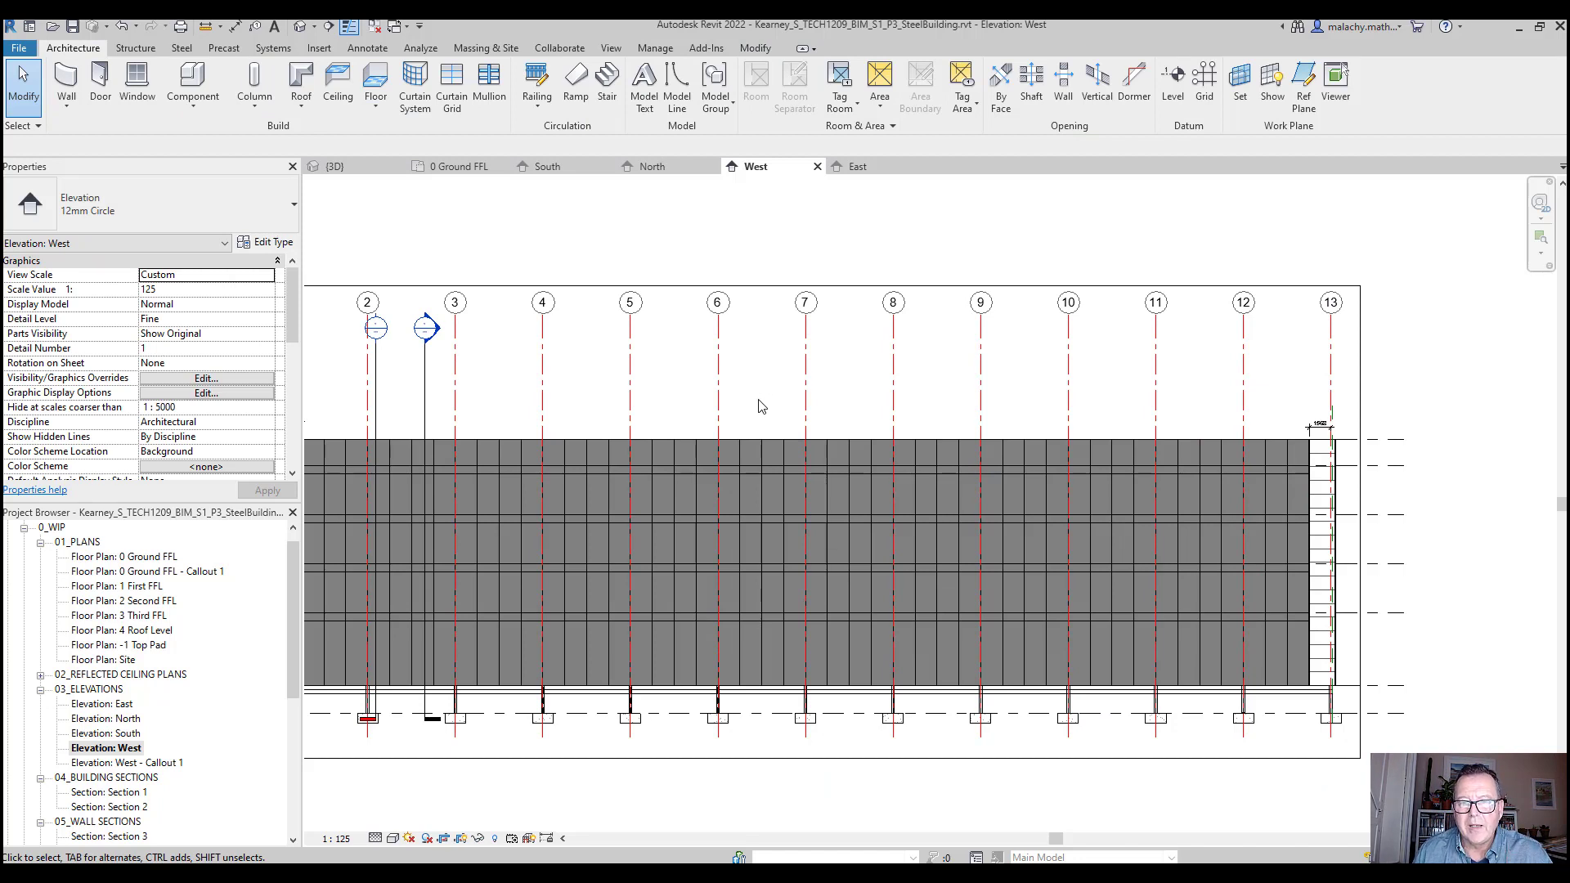
# Check which mullion types are available for placing on the curtain grid lines
pyautogui.scroll(-1, 760, 405)
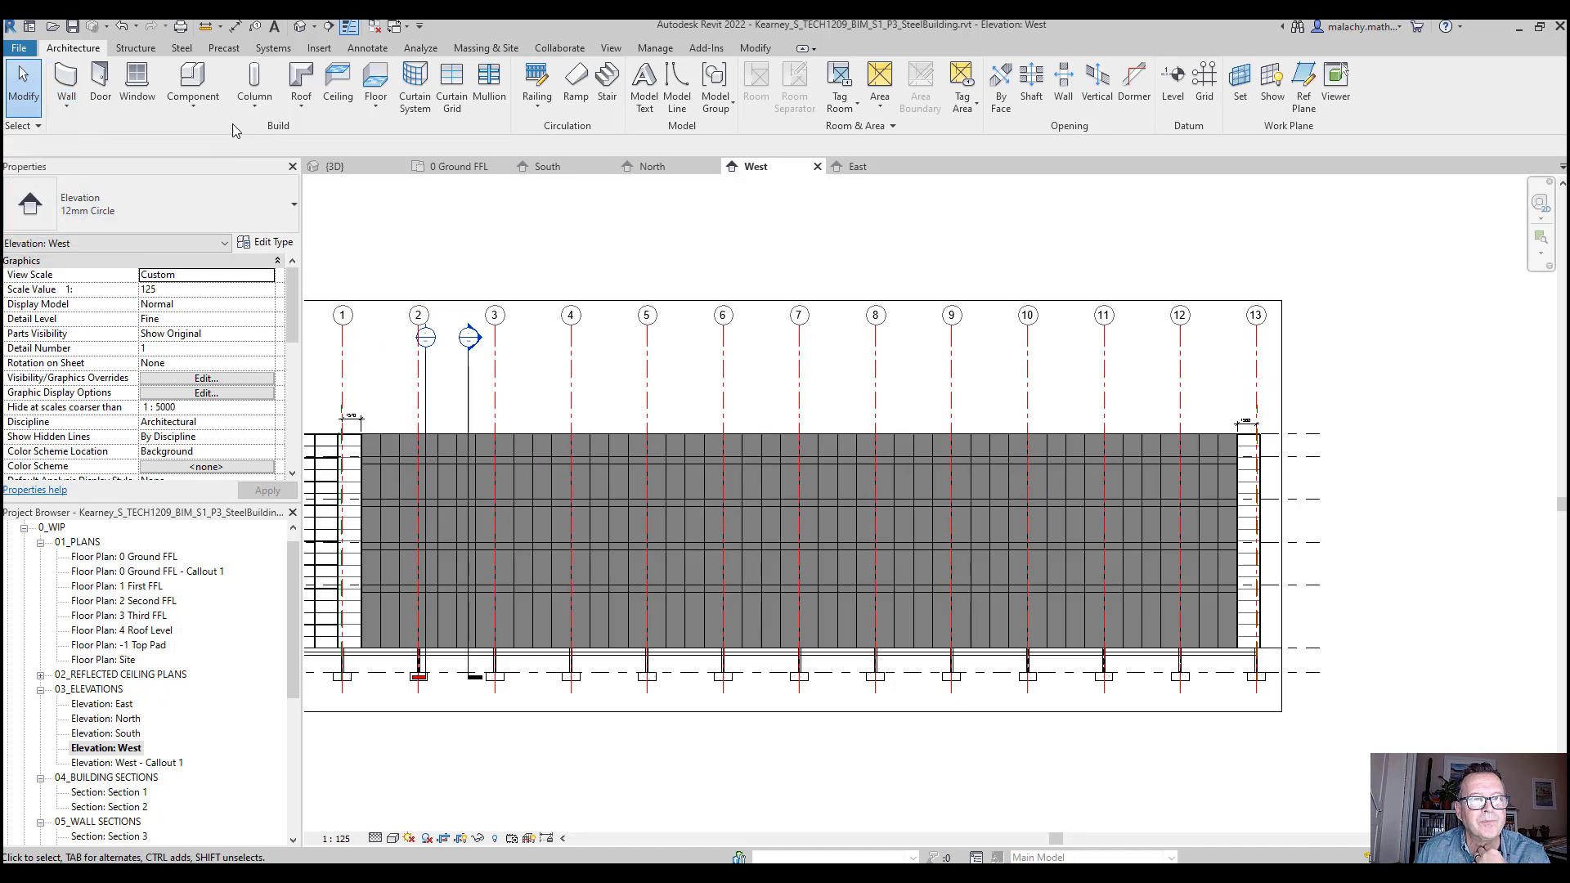
pyautogui.click(489, 86)
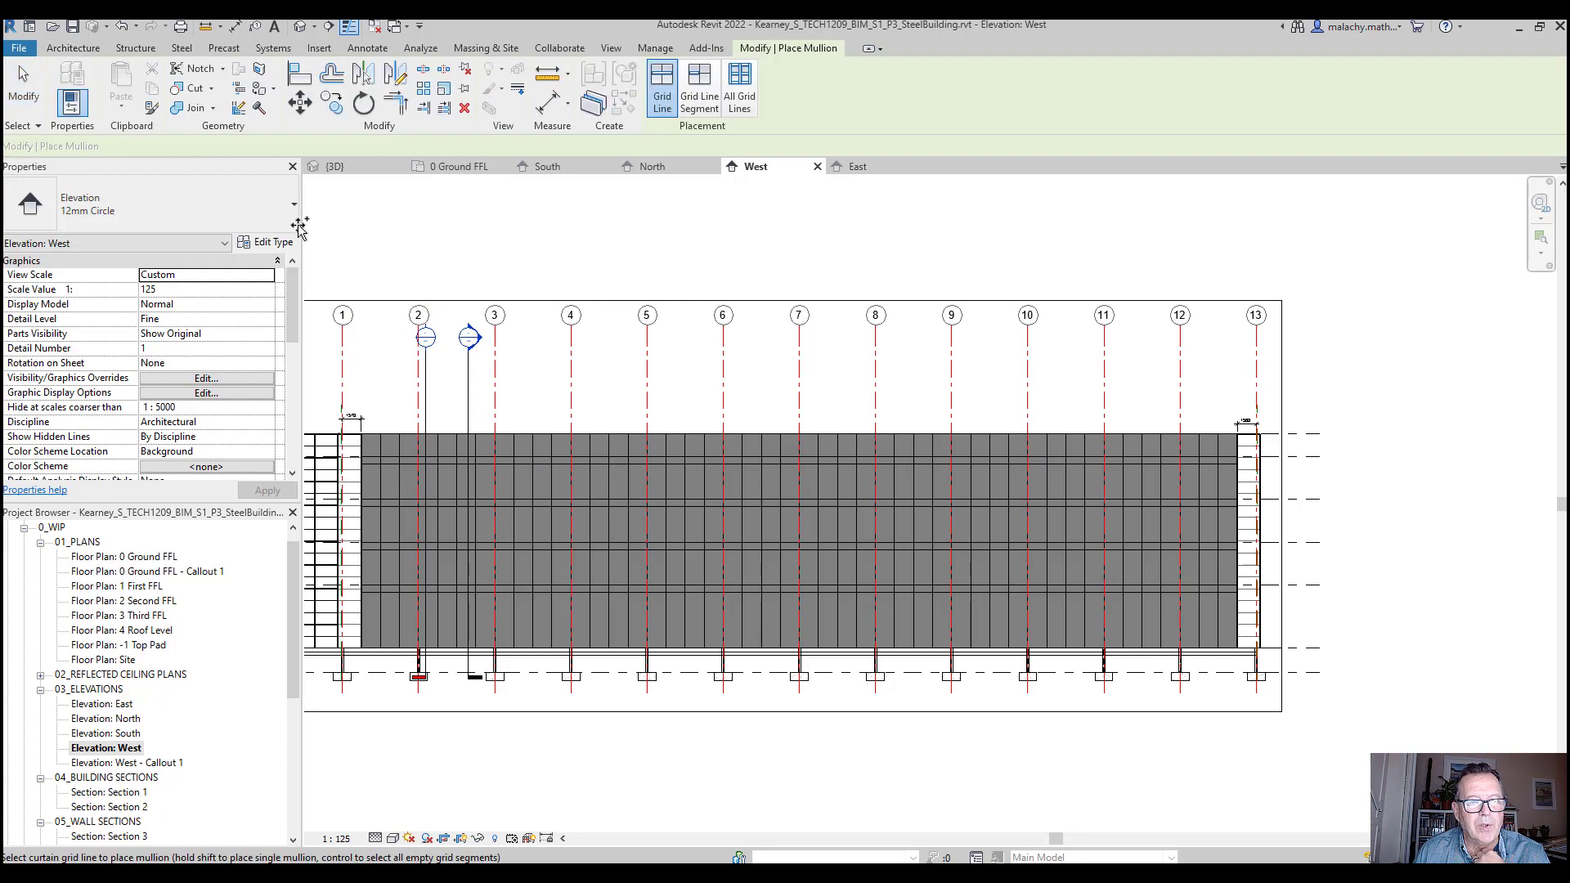
pyautogui.click(229, 205)
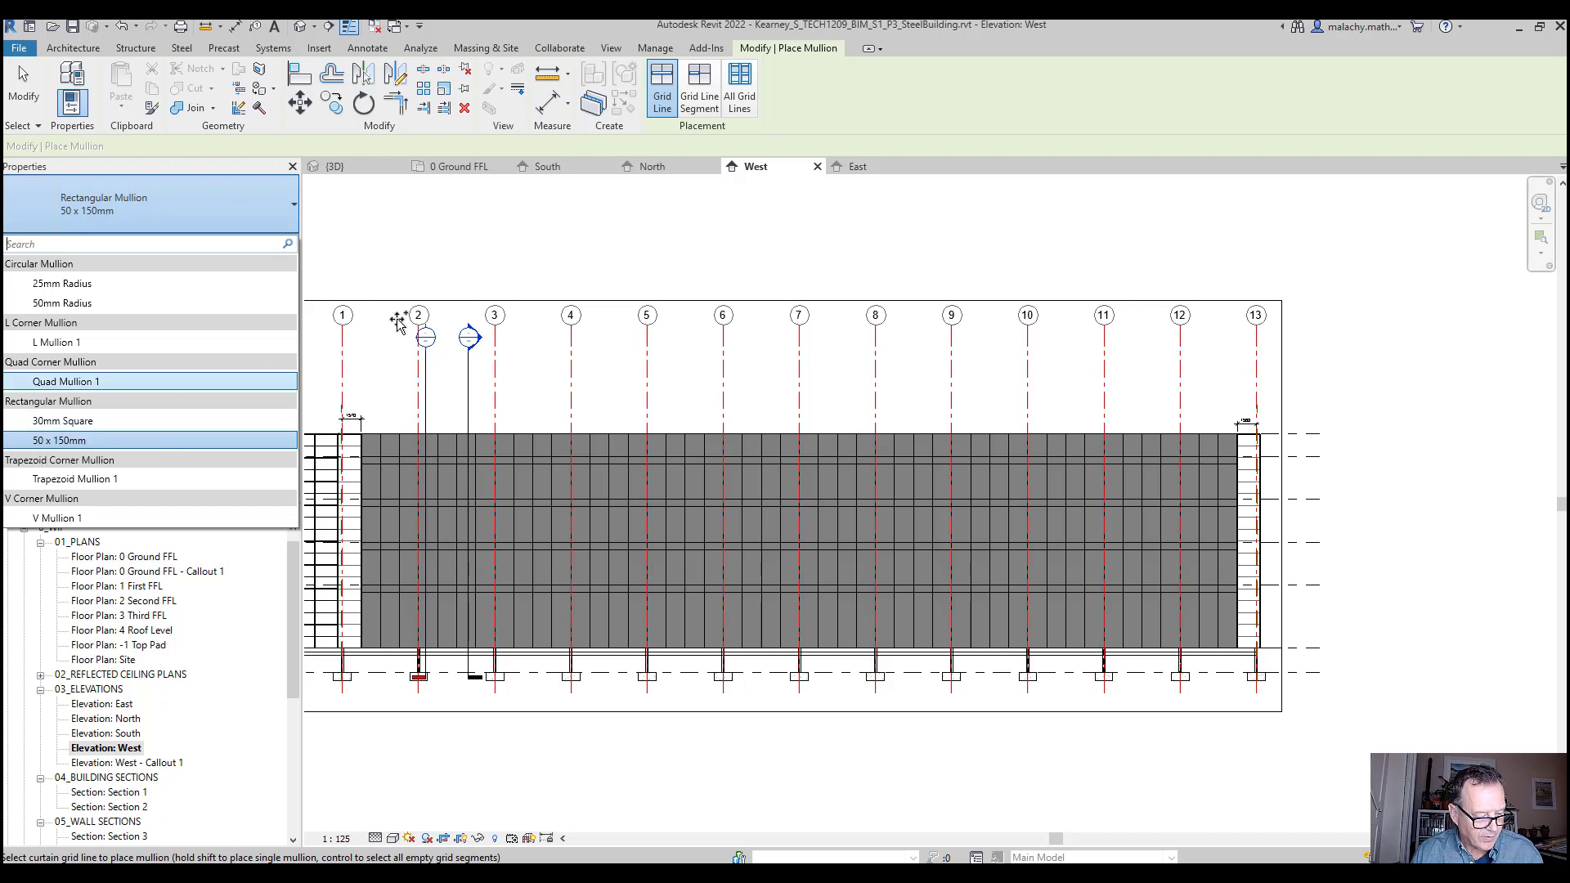
pyautogui.press('Escape')
pyautogui.press('Escape')
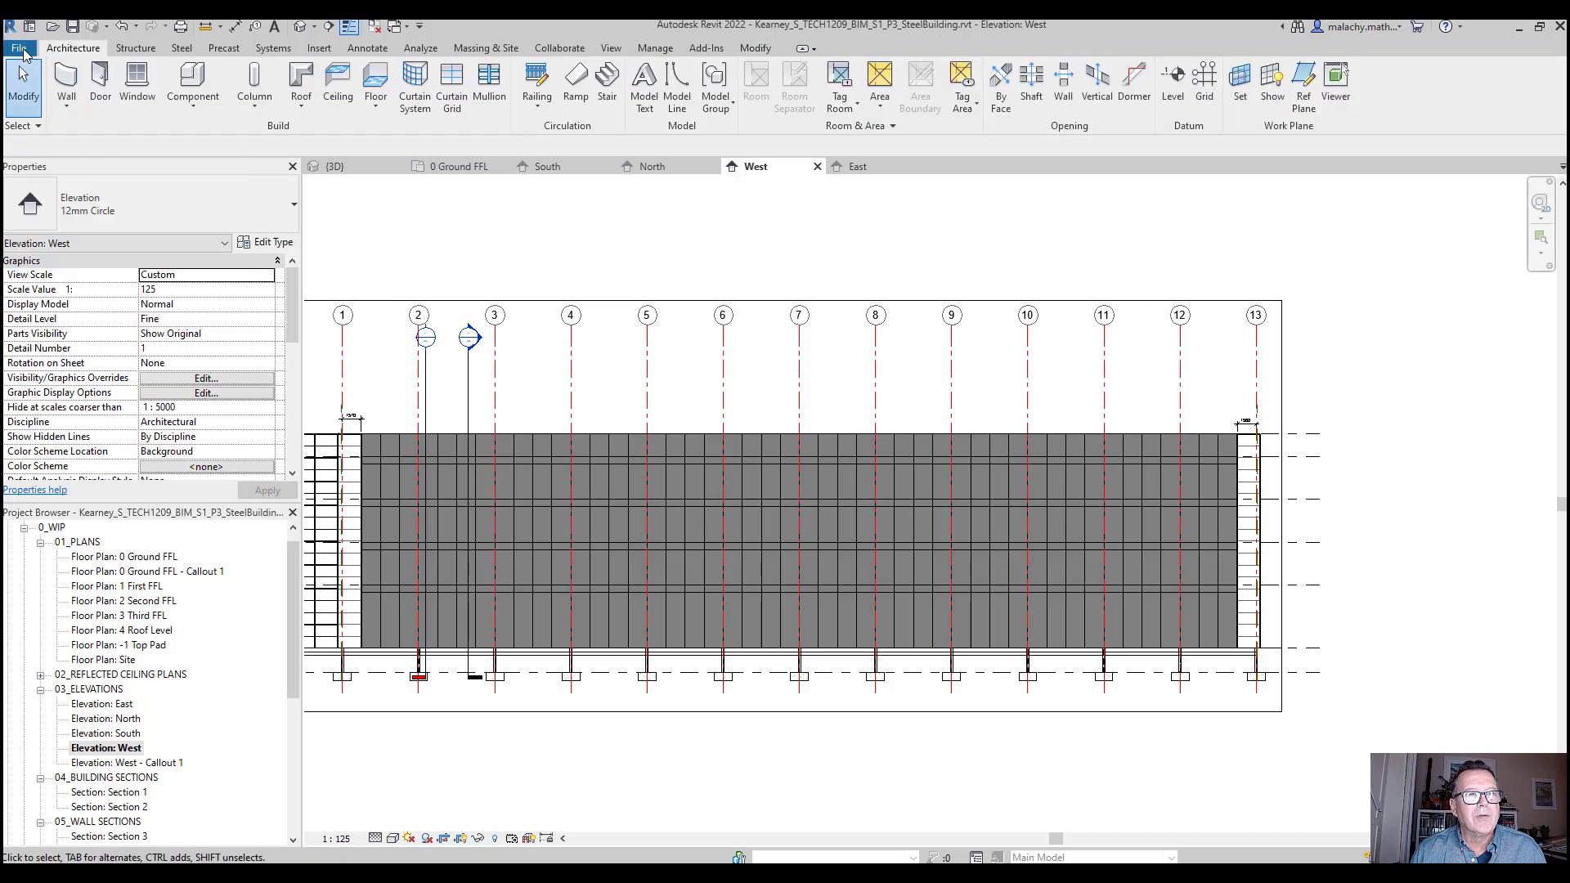
# Open the Profiles_Mullion_Rectangular_Center.rfa family from the Curtain Wall profiles folder of the UK library, continuing past the file-in-use notice
pyautogui.click(20, 50)
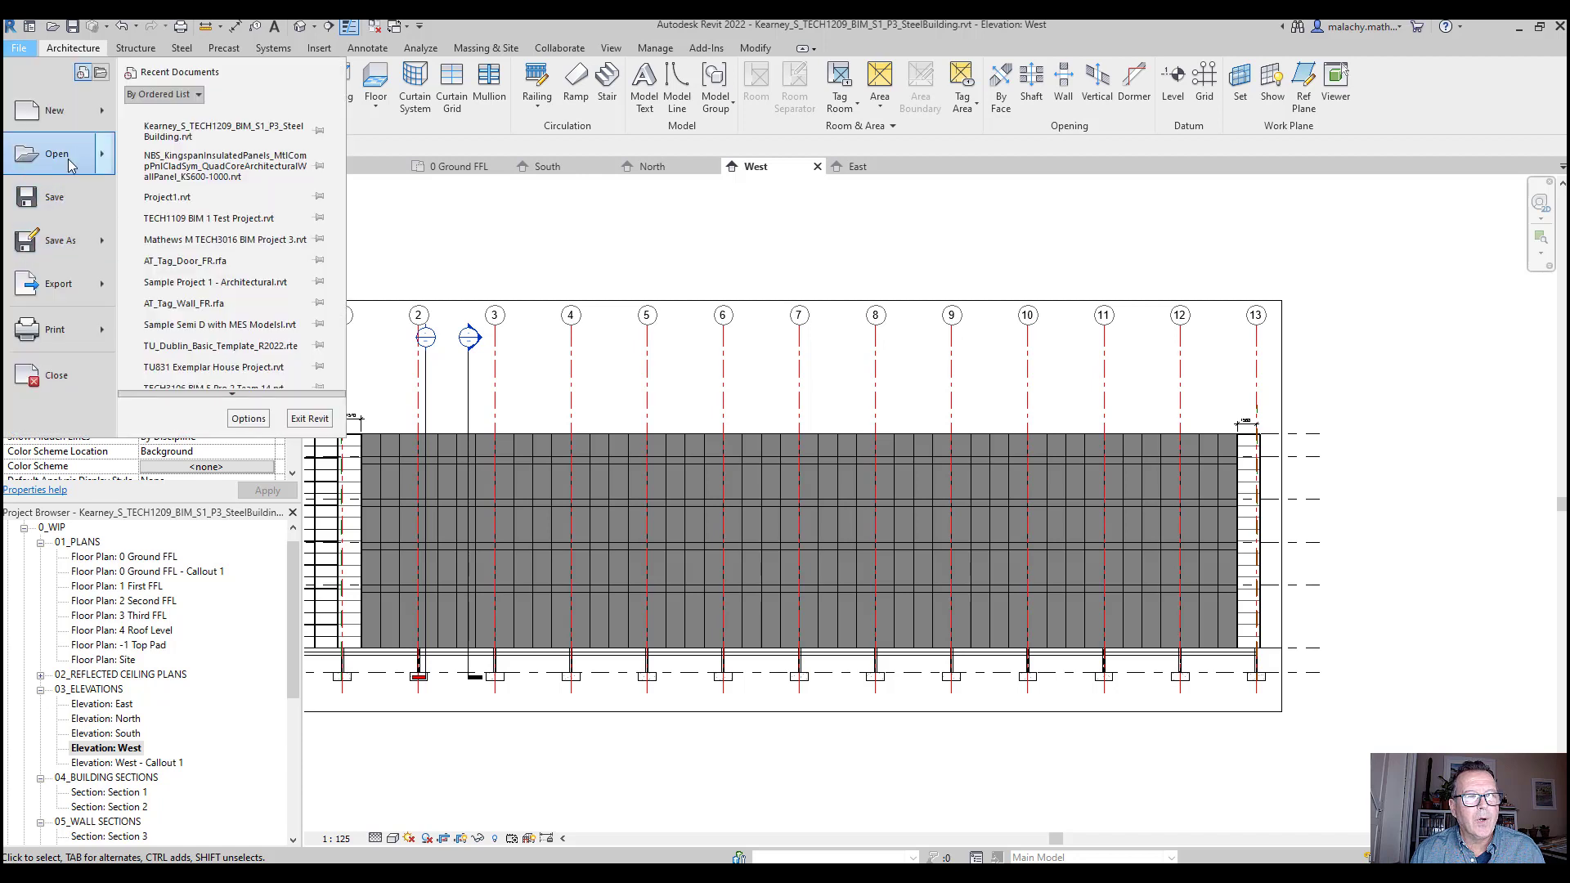
pyautogui.moveTo(67, 159)
pyautogui.click(176, 202)
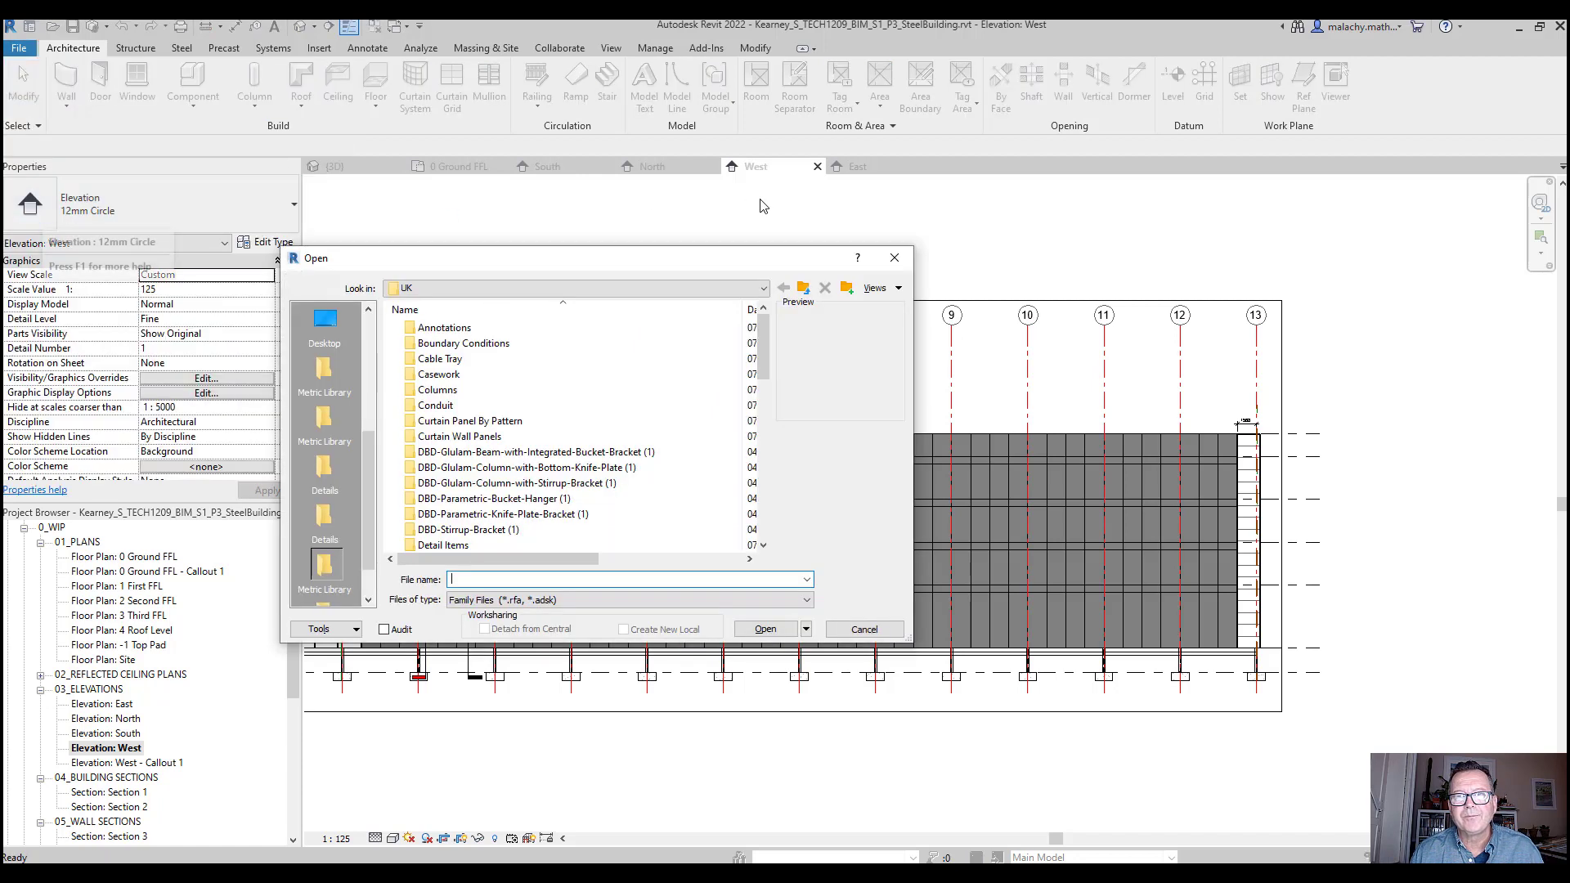
pyautogui.scroll(-7, 489, 409)
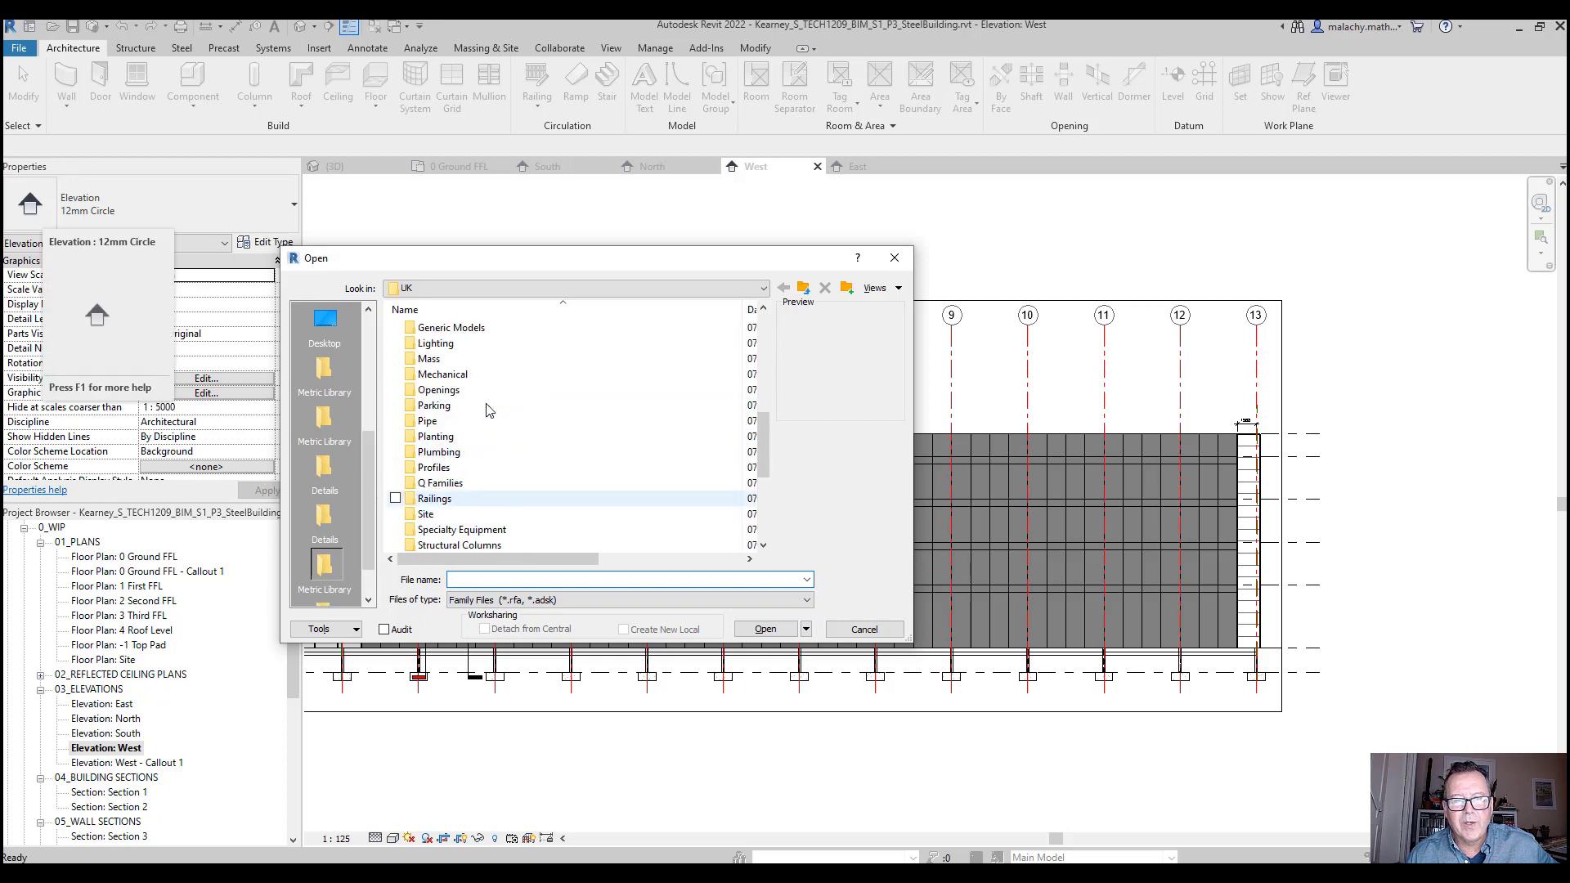
pyautogui.doubleClick(463, 471)
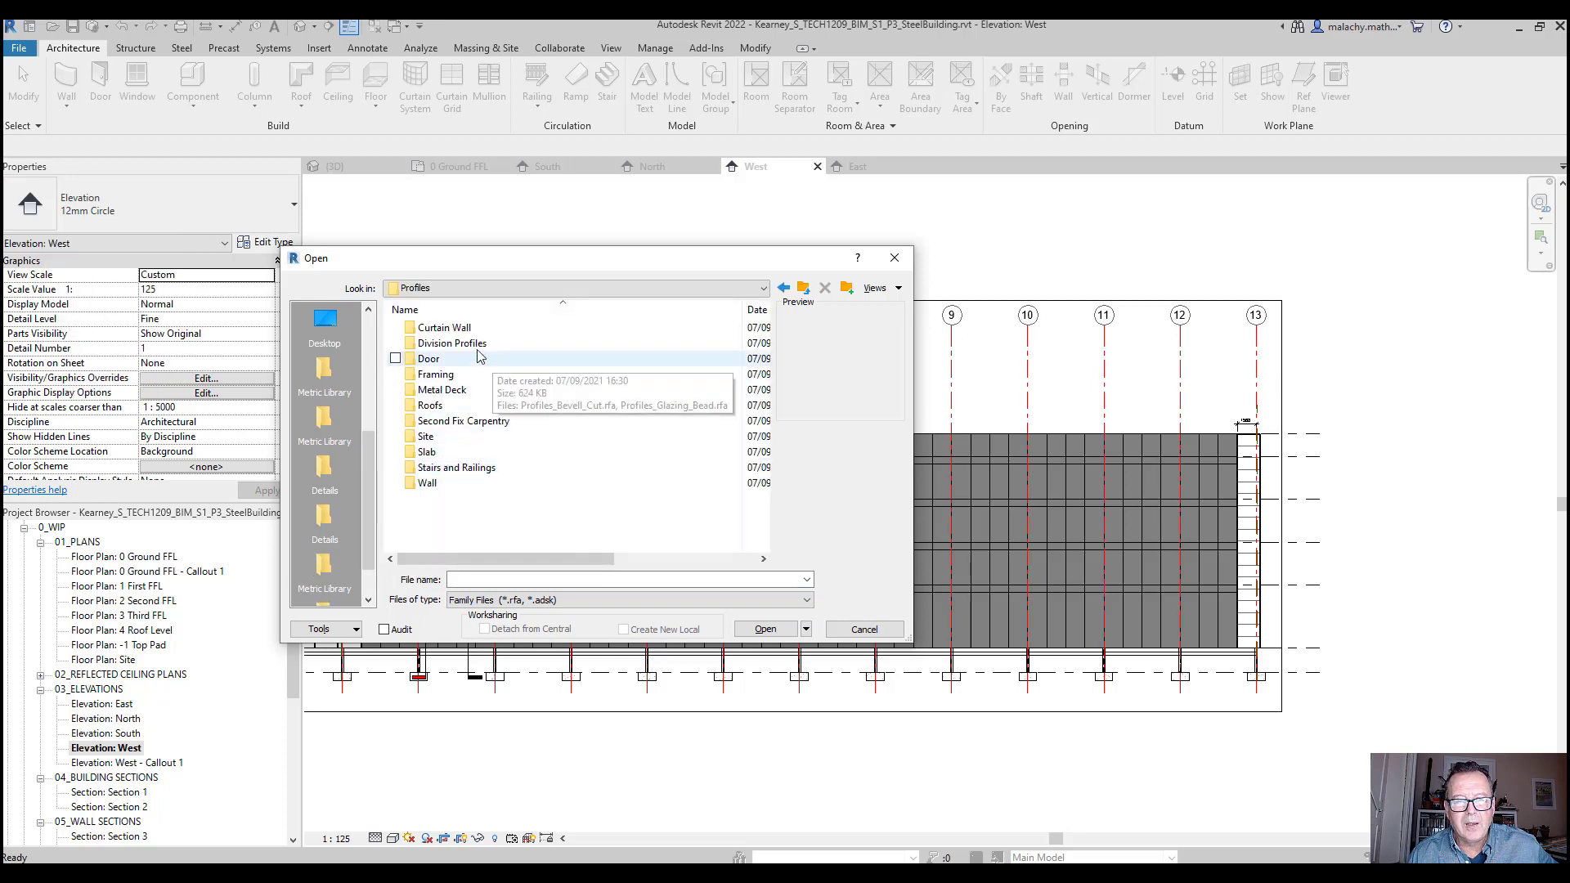
pyautogui.doubleClick(459, 327)
pyautogui.click(467, 331)
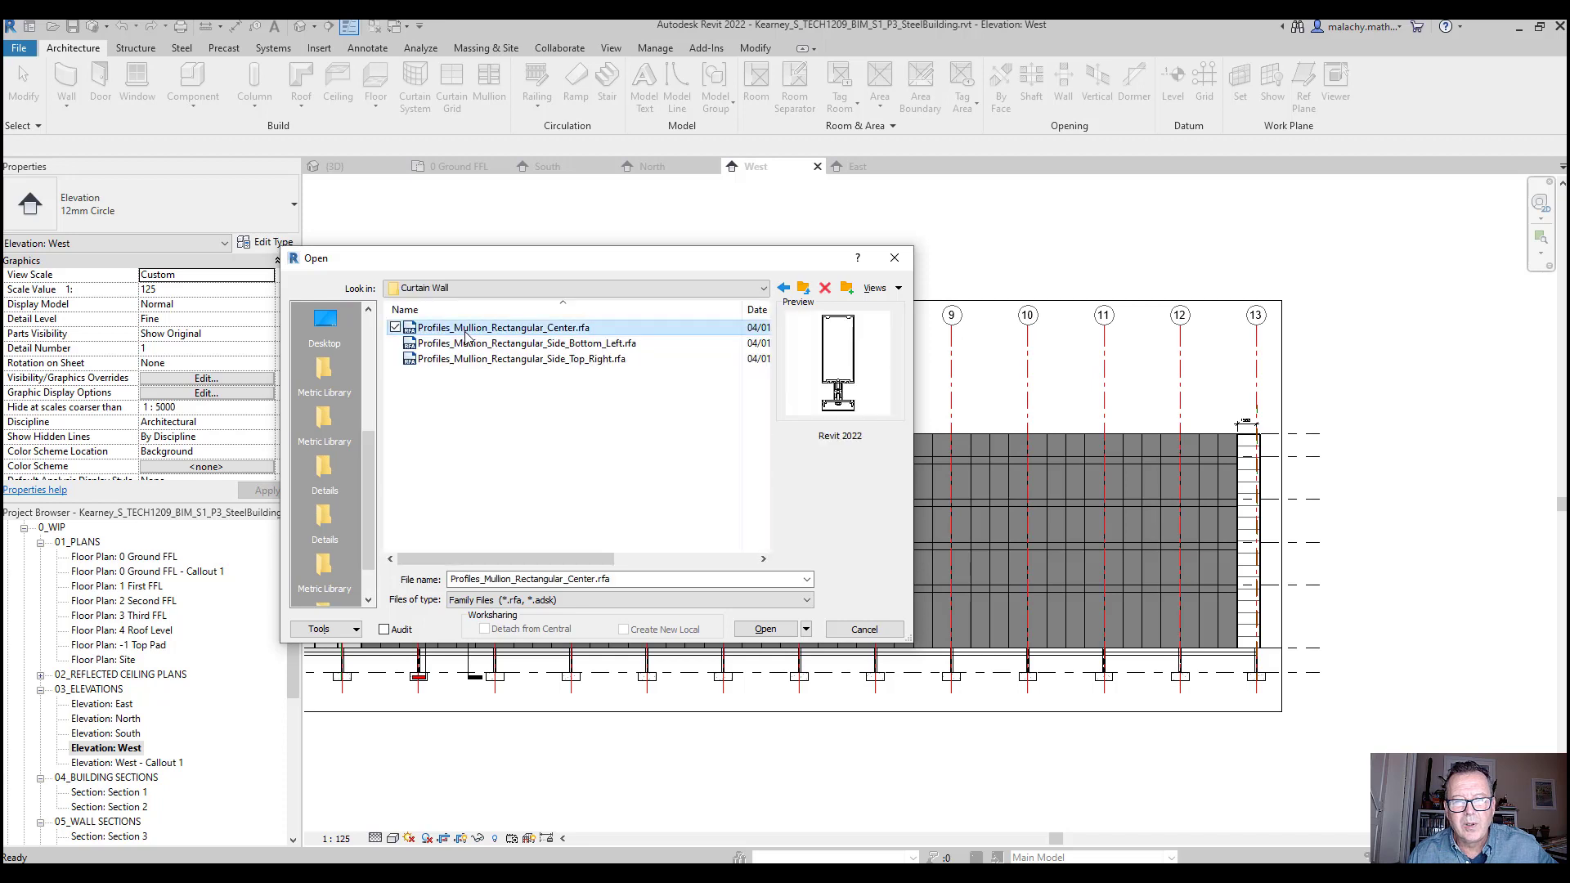
pyautogui.click(470, 343)
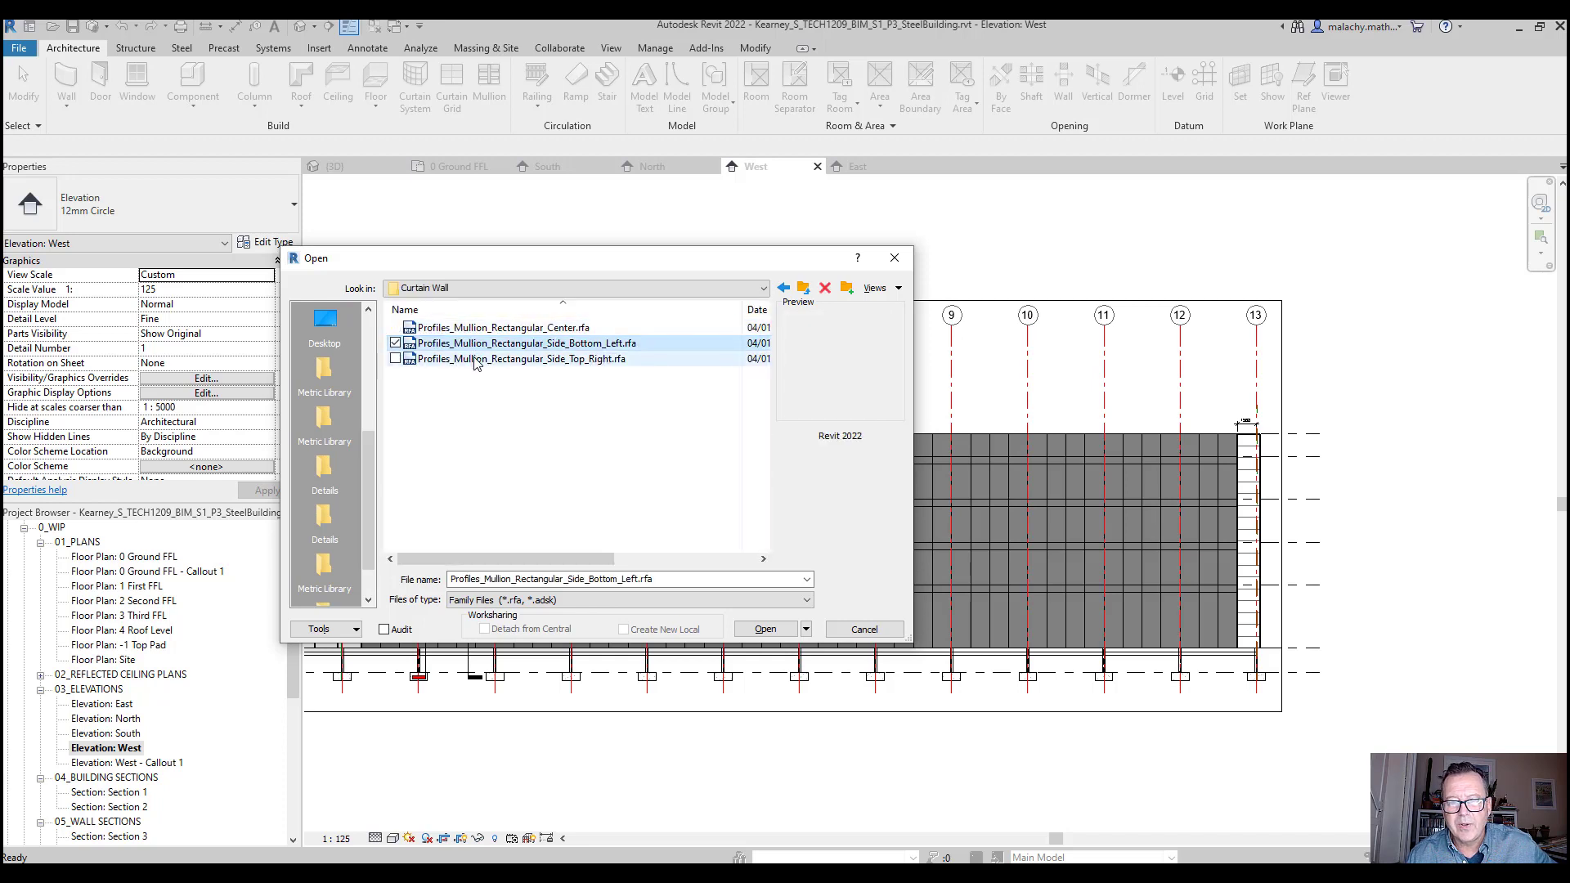
pyautogui.click(474, 359)
pyautogui.click(495, 328)
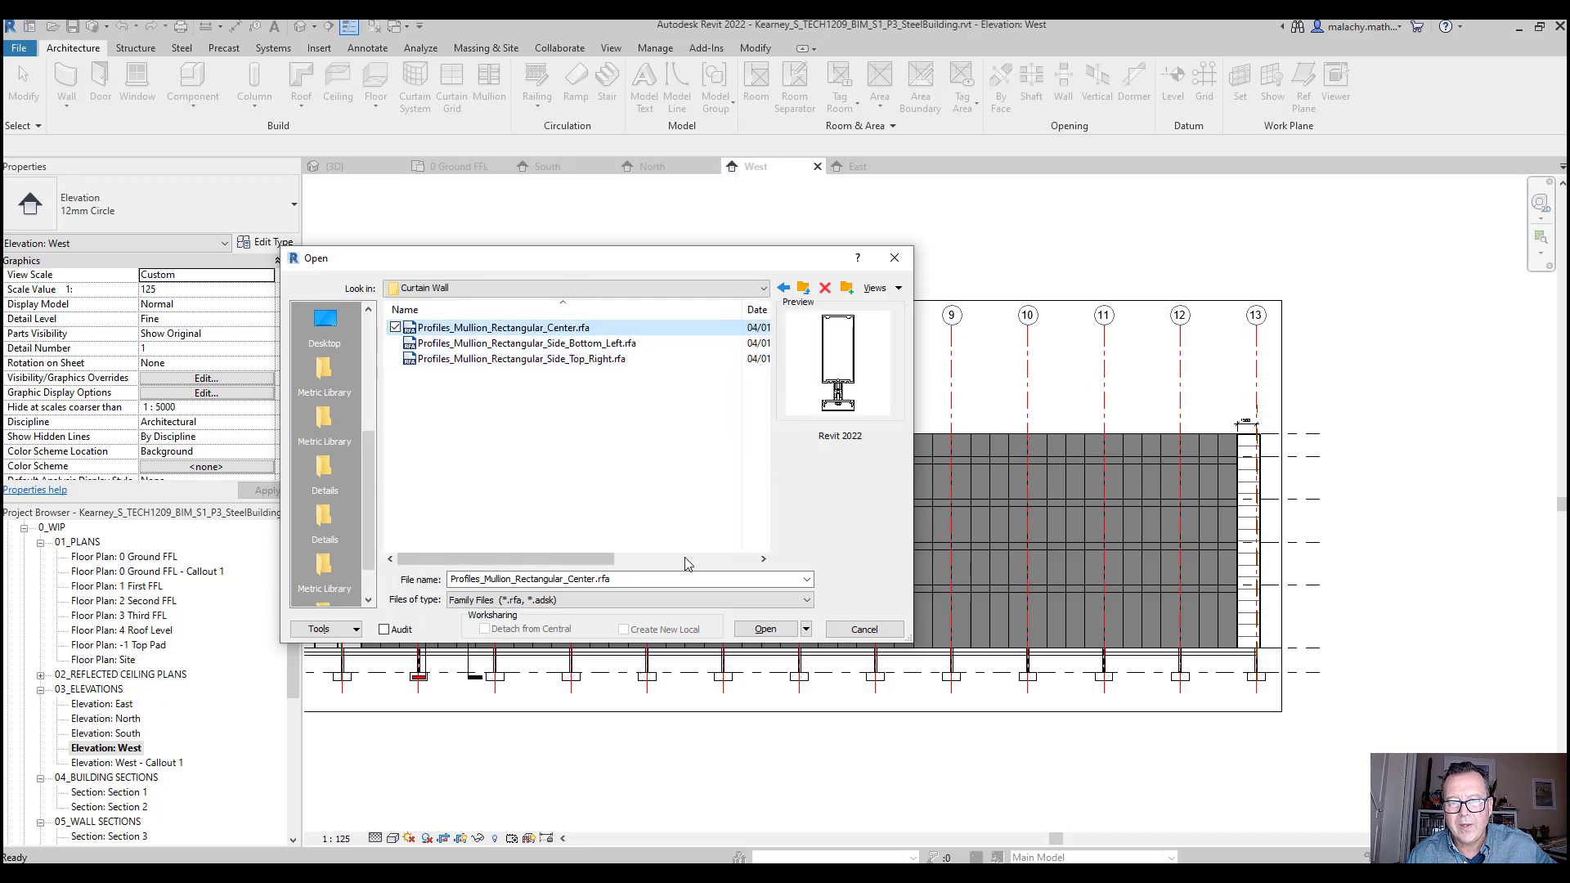
pyautogui.click(764, 629)
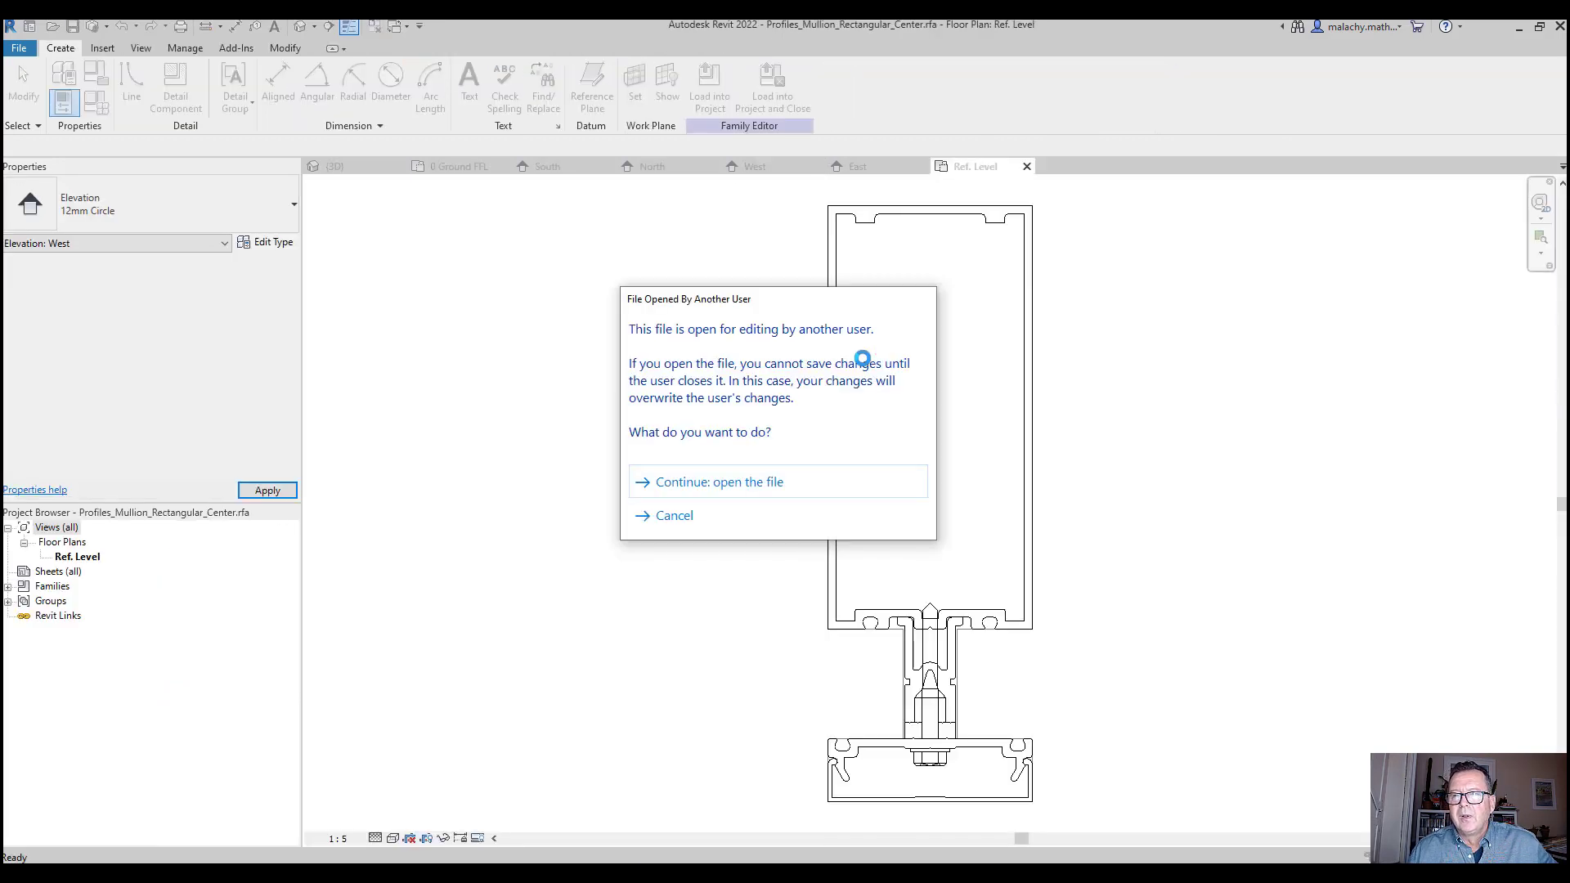
pyautogui.click(709, 488)
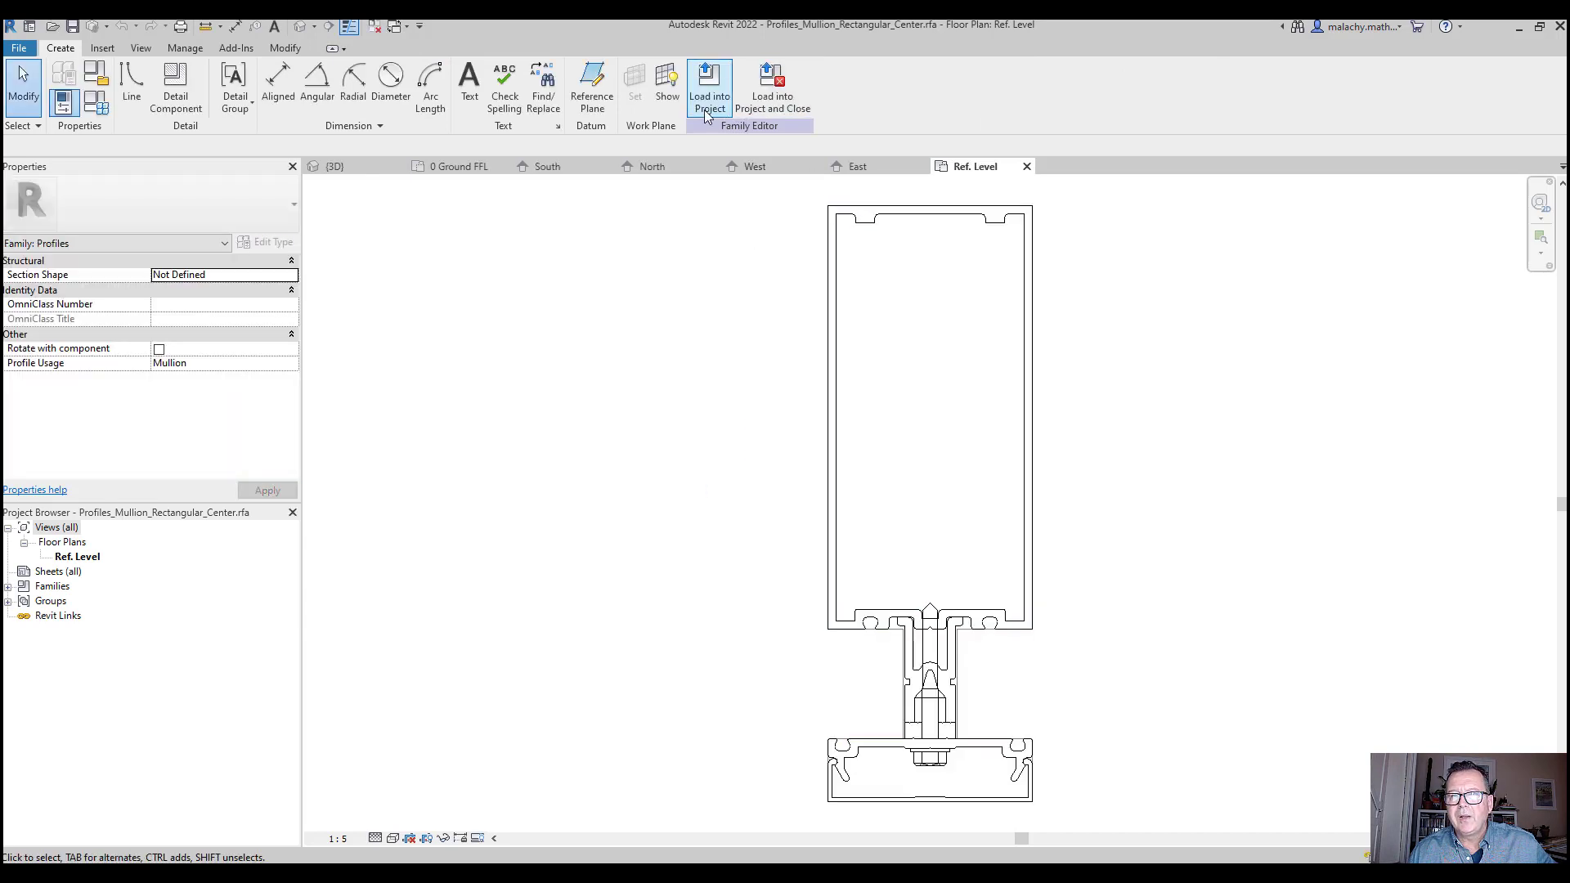
# Load the rectangular center mullion profile into the steel building project and return to the West elevation
pyautogui.click(708, 112)
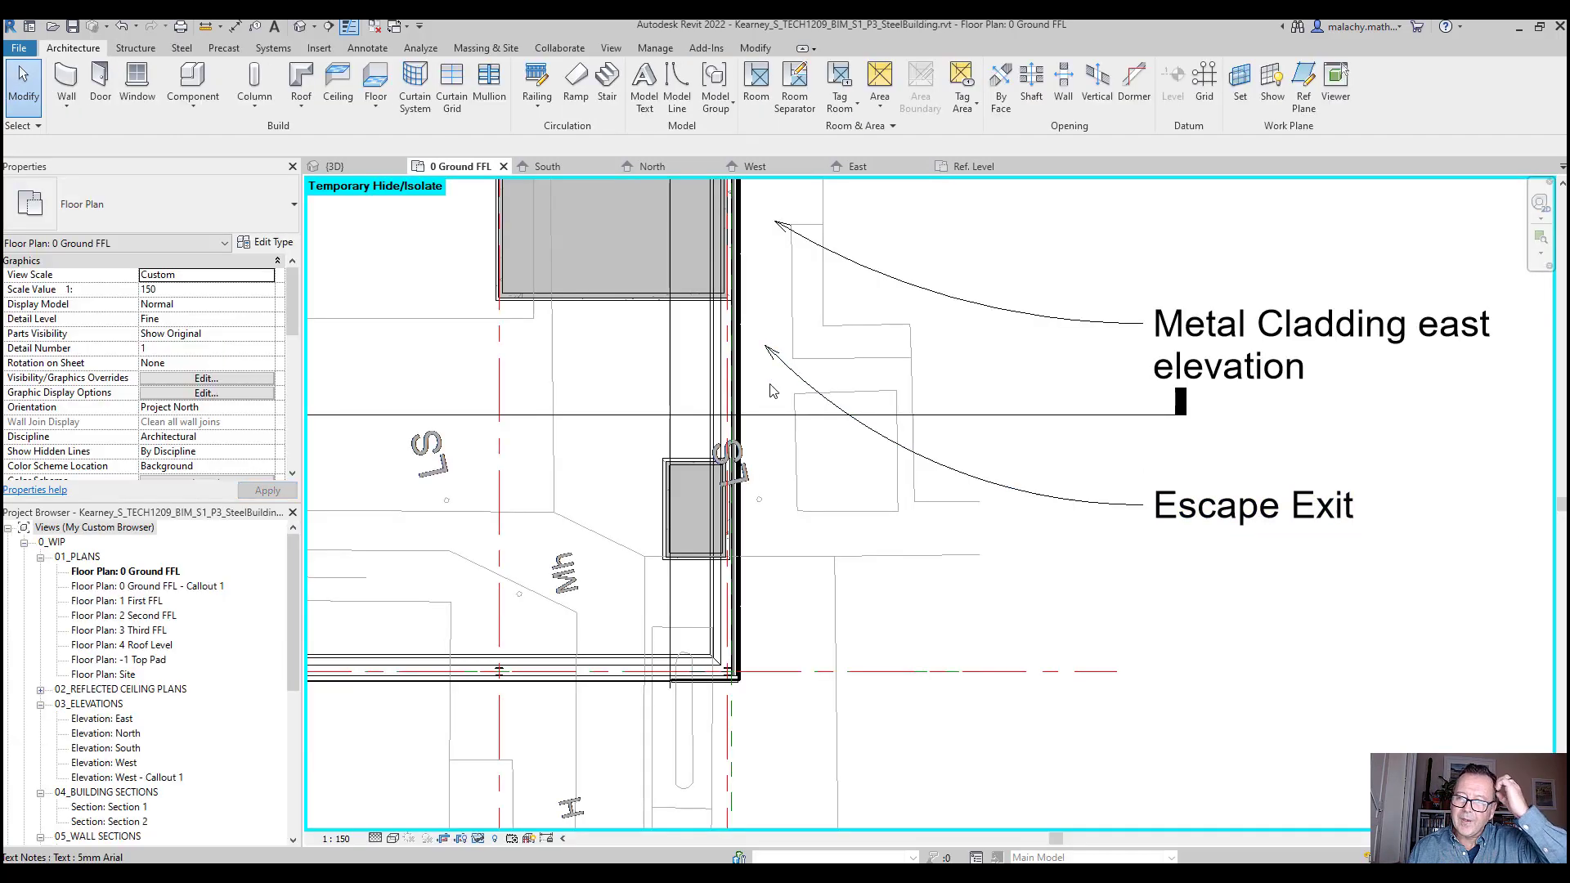
pyautogui.scroll(-4, 828, 541)
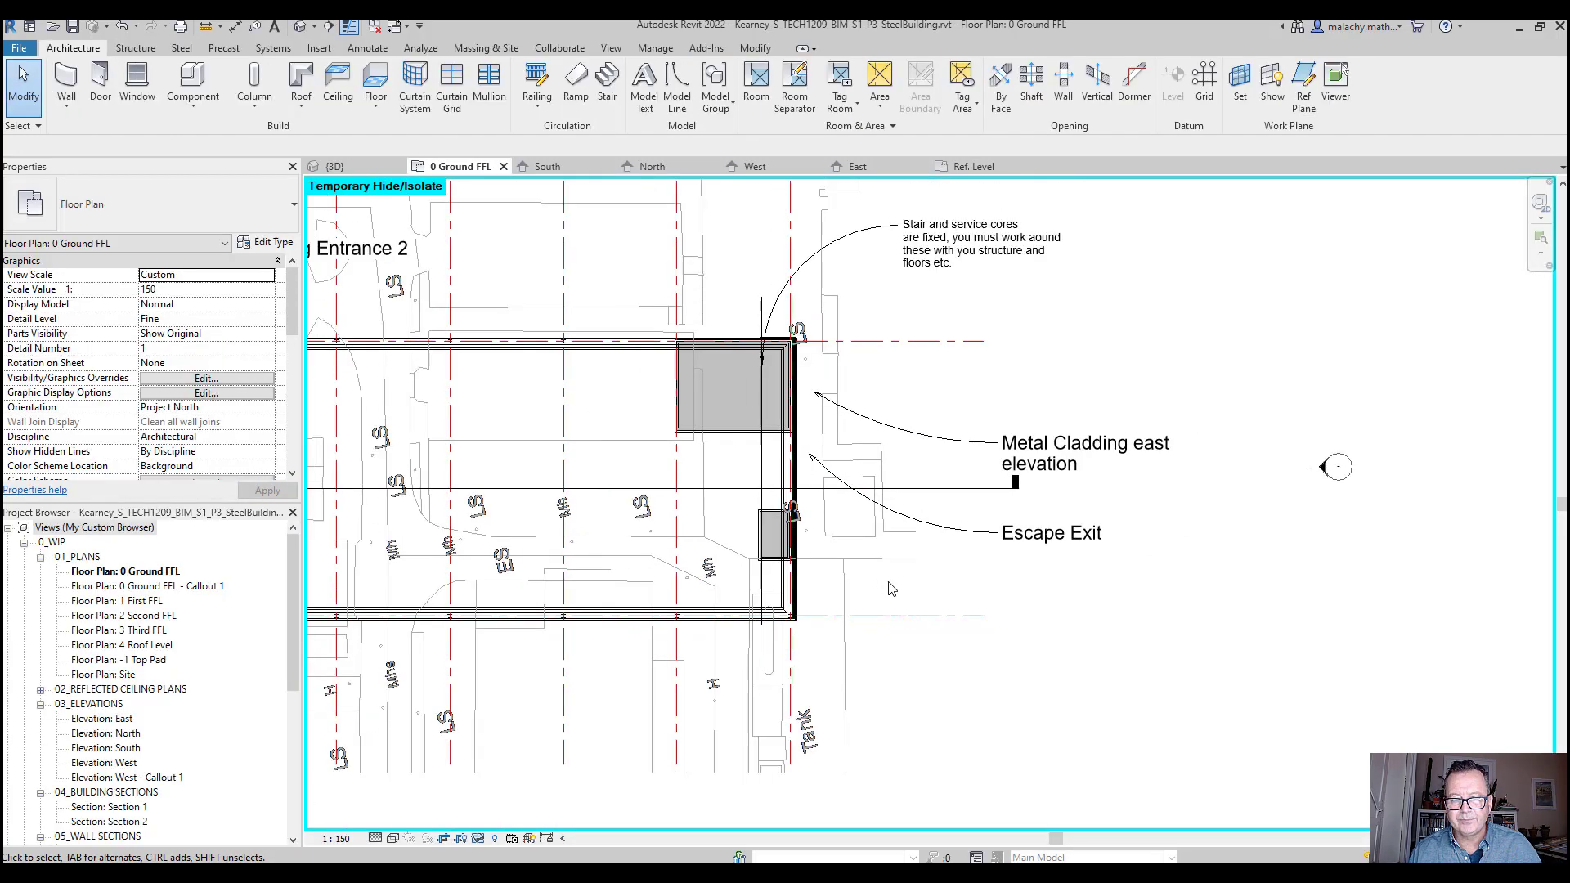
pyautogui.click(755, 166)
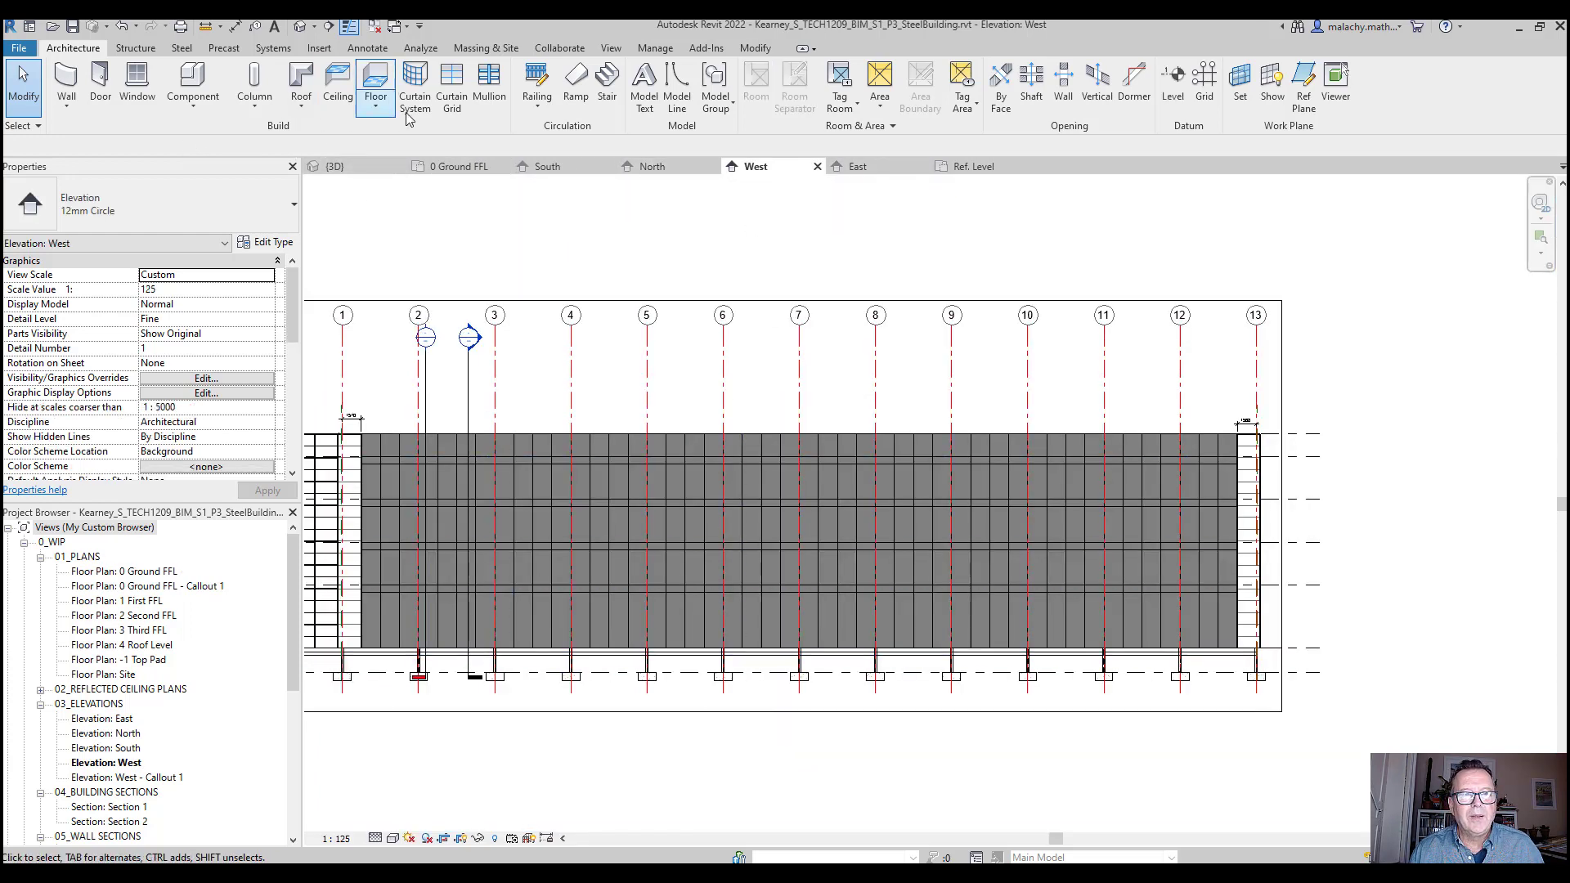
# Check the mullion type list again for the loaded profile, then leave mullion placement
pyautogui.click(491, 86)
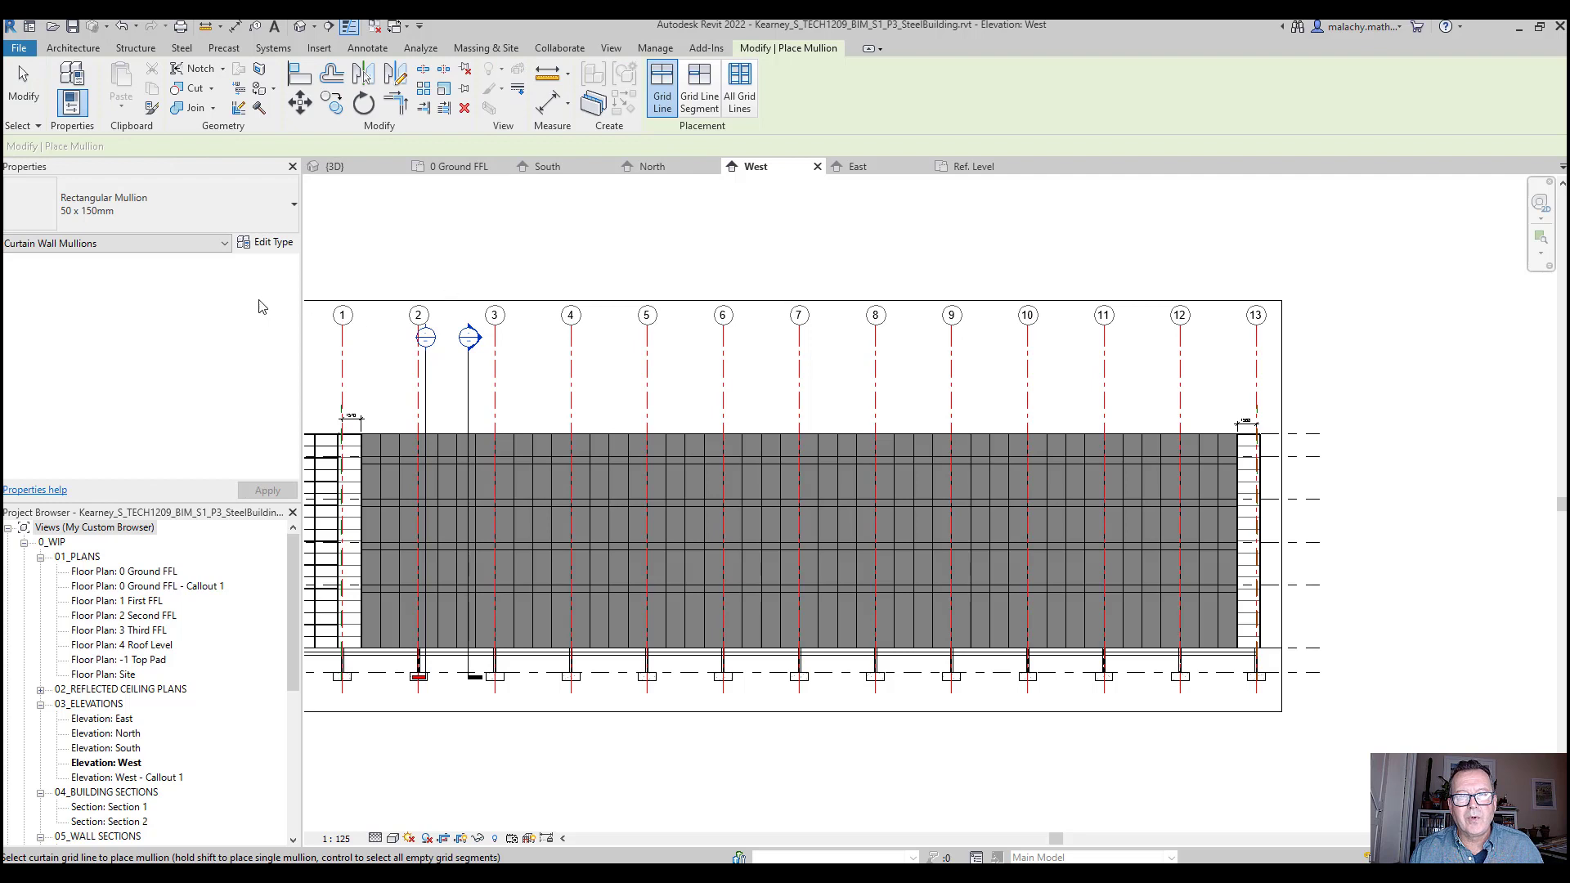
pyautogui.click(233, 208)
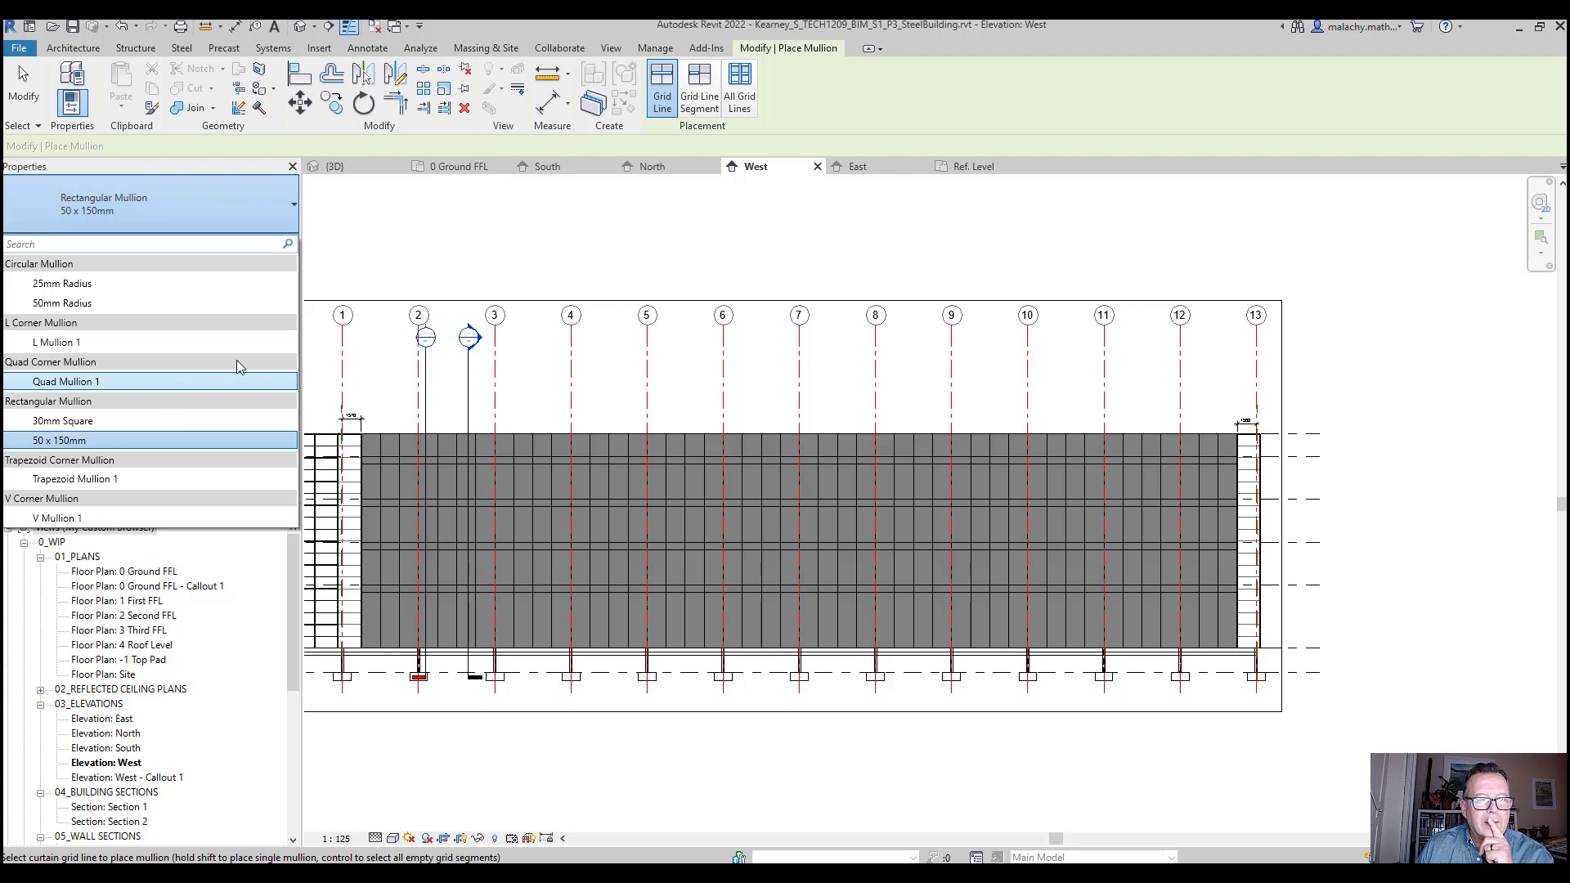
pyautogui.press('Escape')
pyautogui.press('Escape')
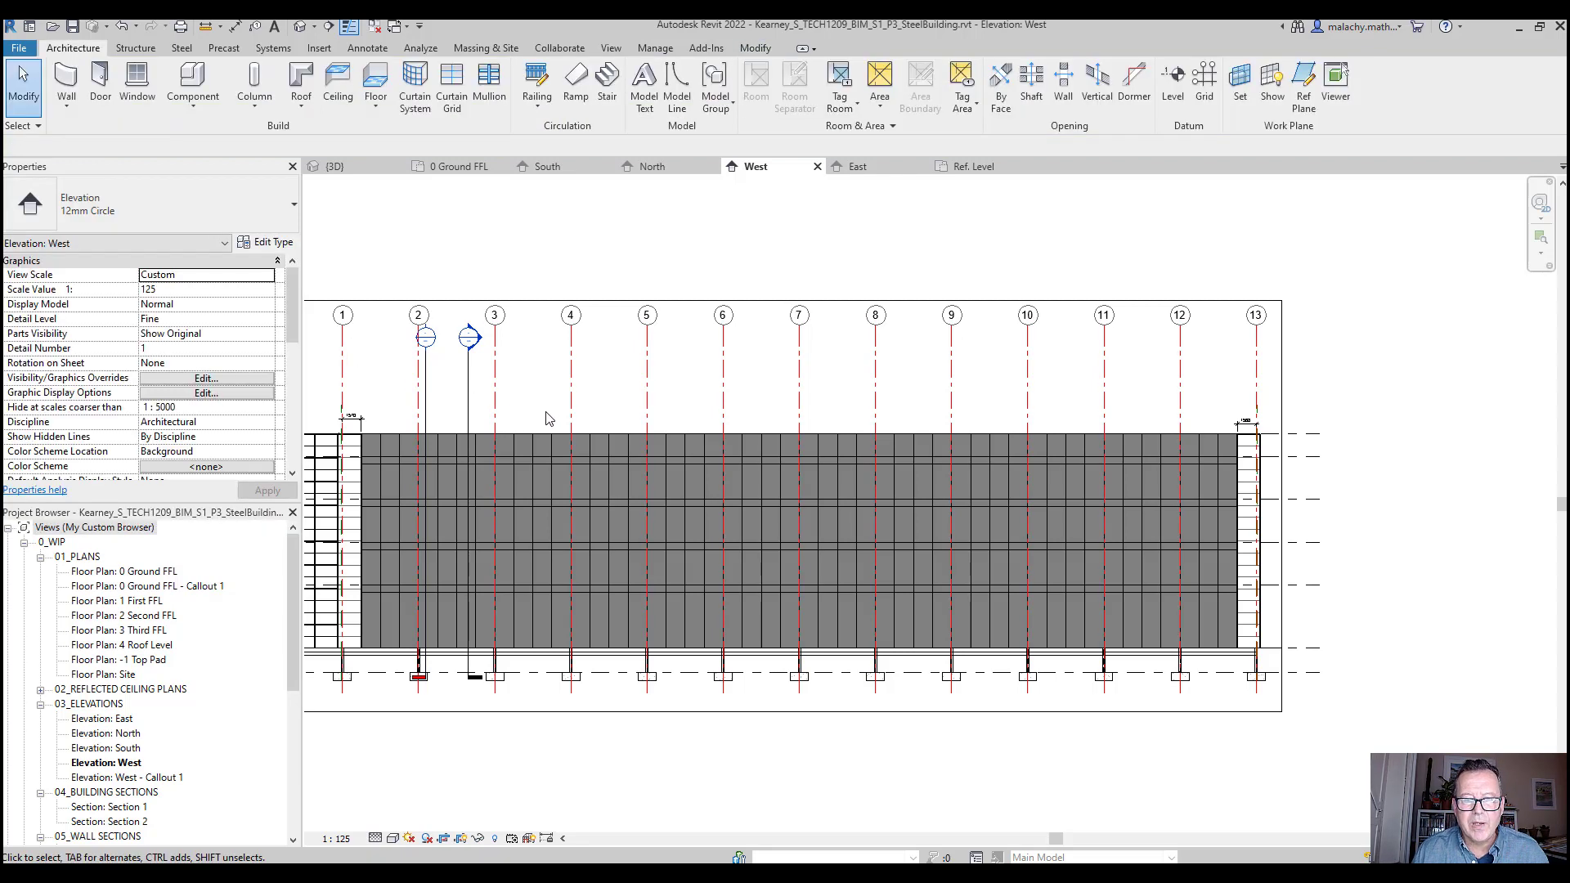
# In the curtain wall's type properties, set the vertical interior, border 1 and border 2 mullions to Rectangular Mullion : 50 x 150mm
pyautogui.click(547, 433)
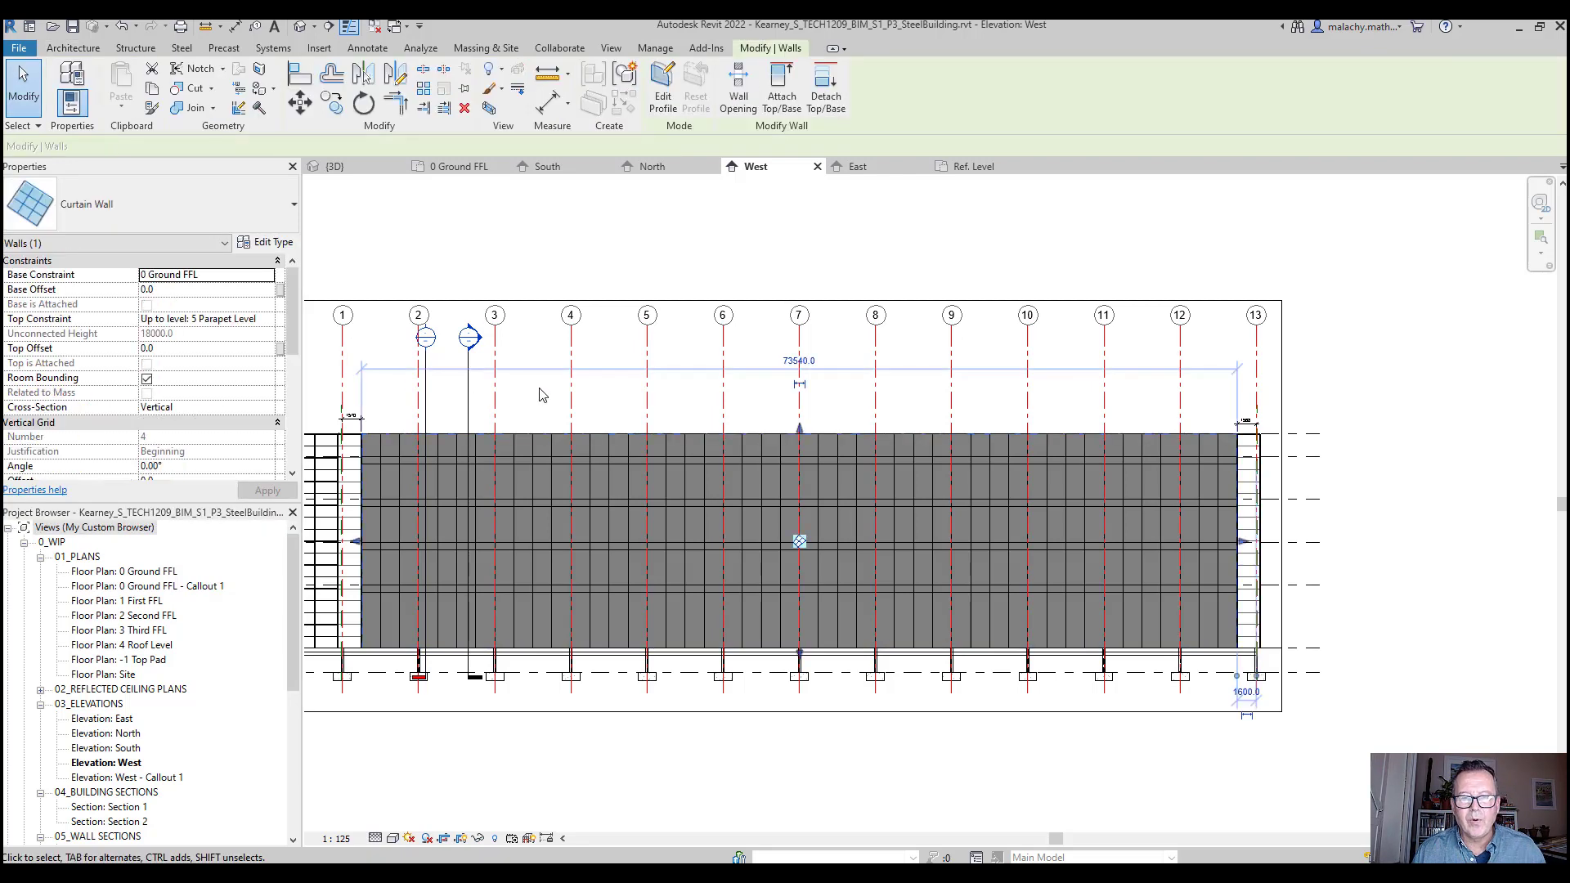
pyautogui.click(265, 242)
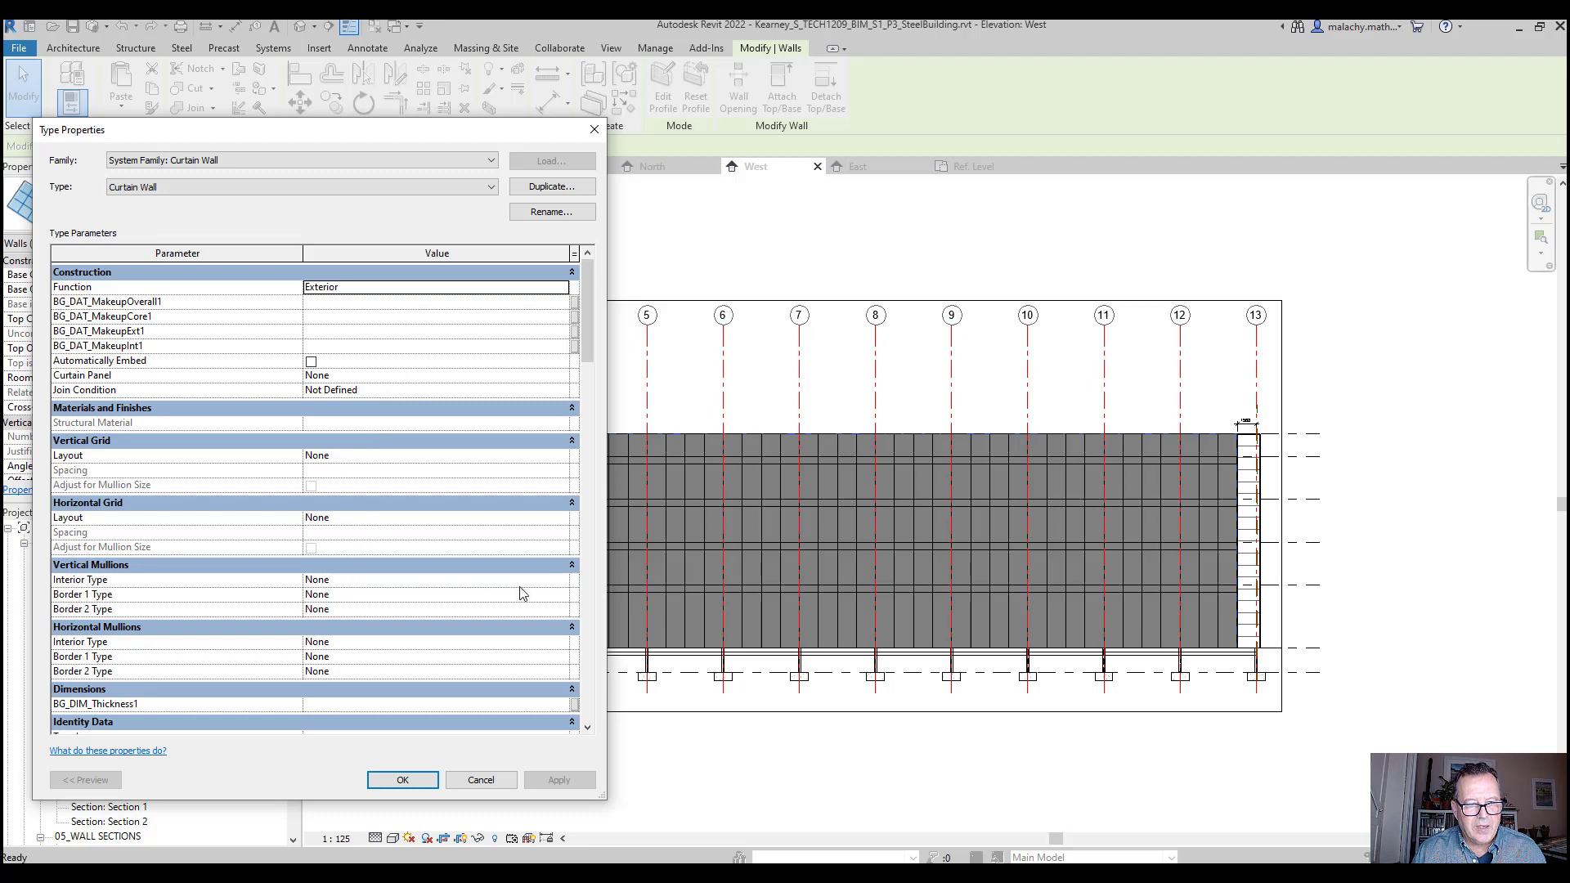
pyautogui.click(568, 583)
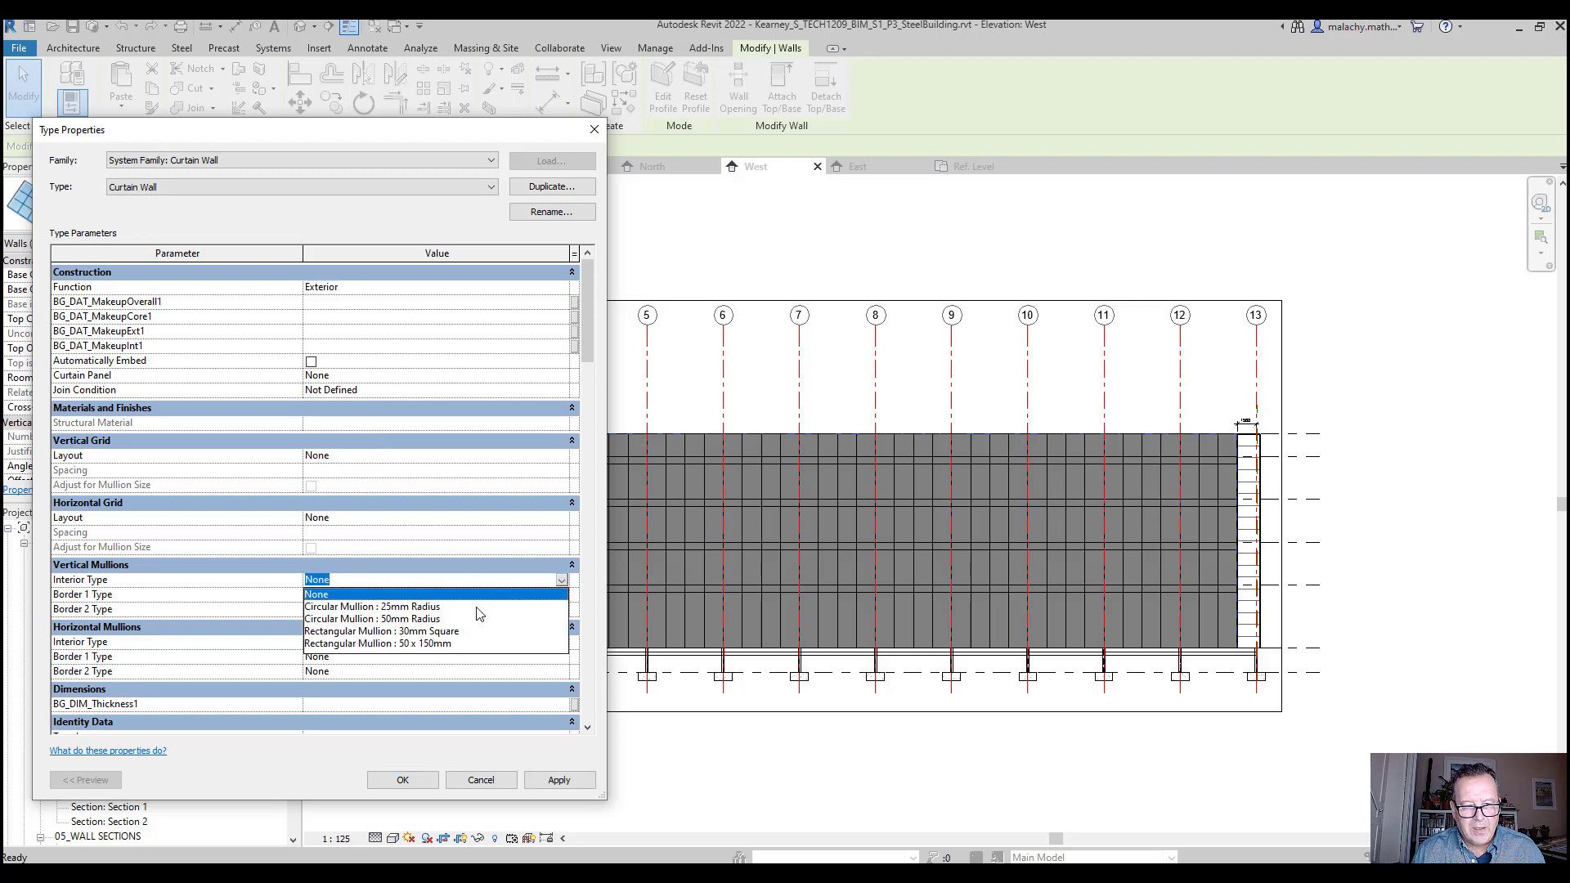
pyautogui.click(434, 643)
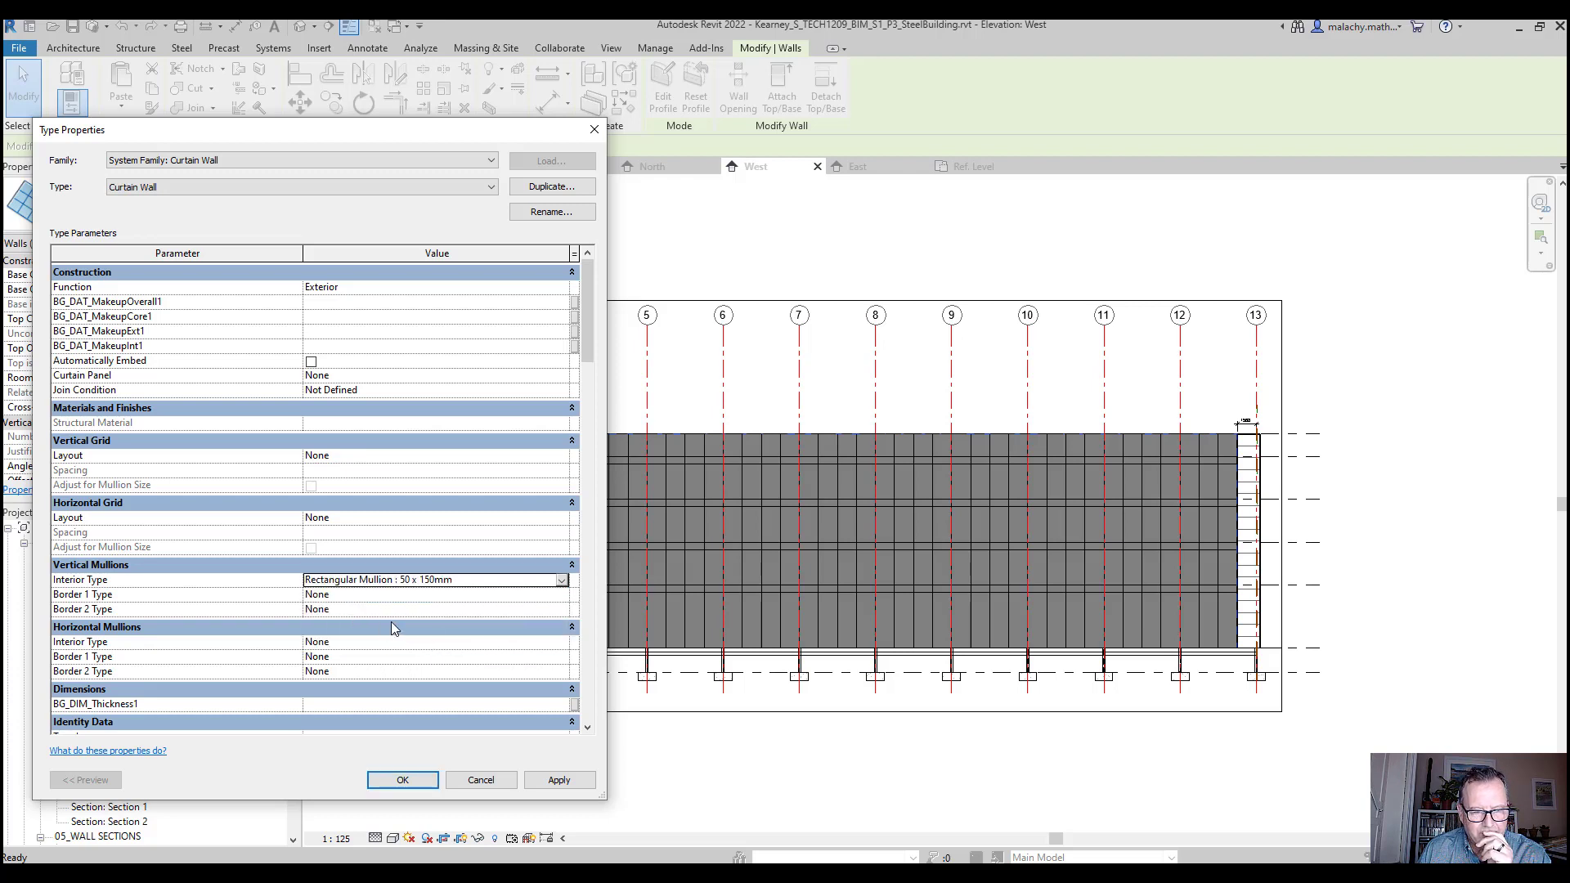
pyautogui.click(562, 596)
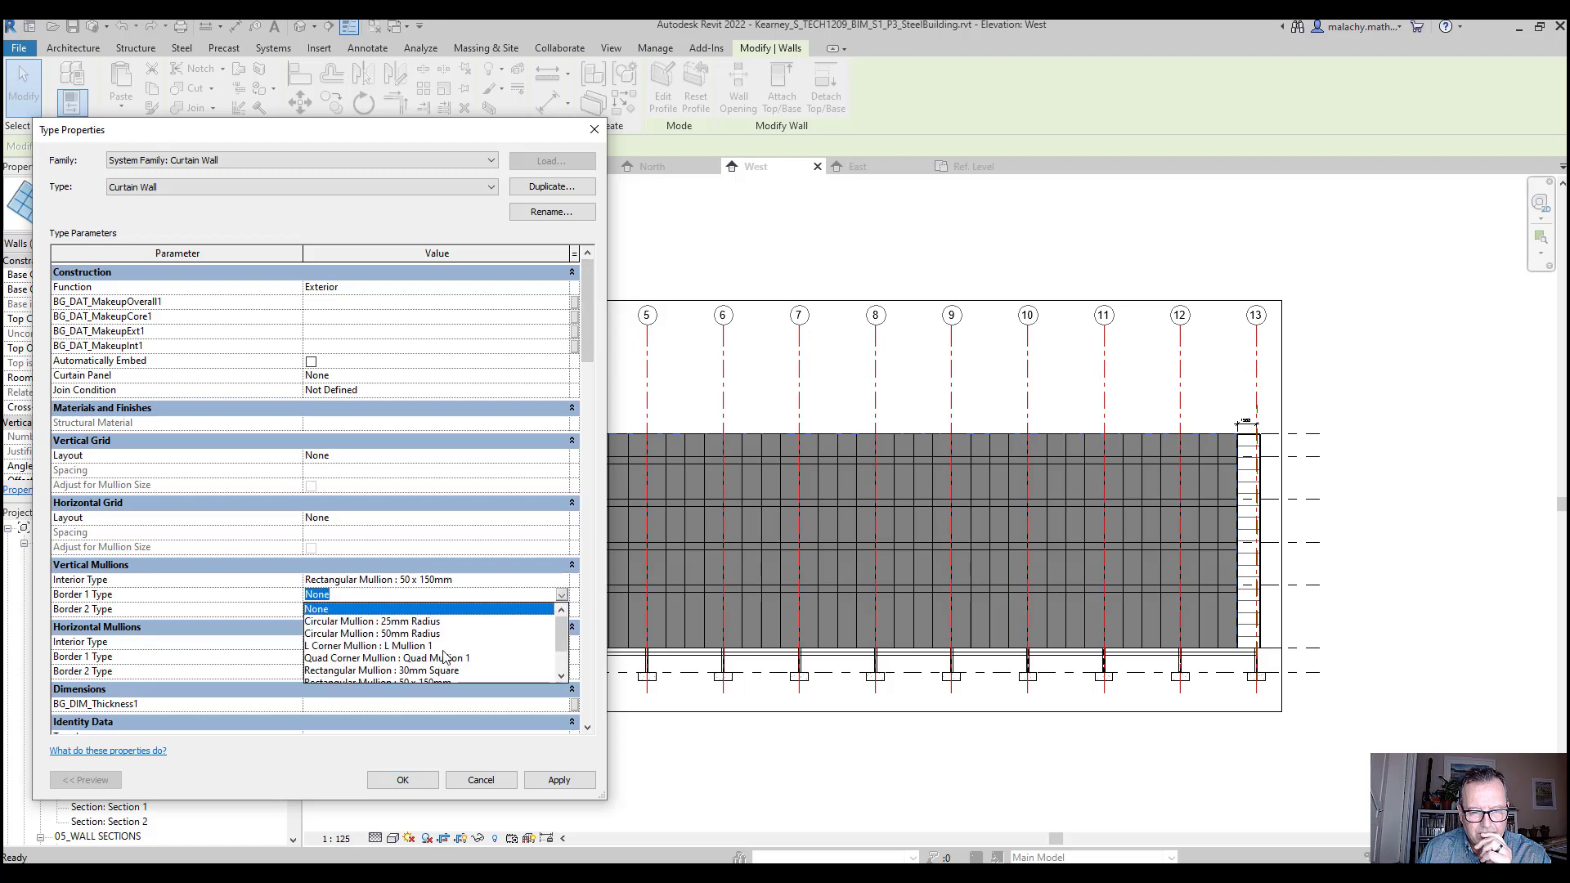
pyautogui.scroll(-1, 459, 648)
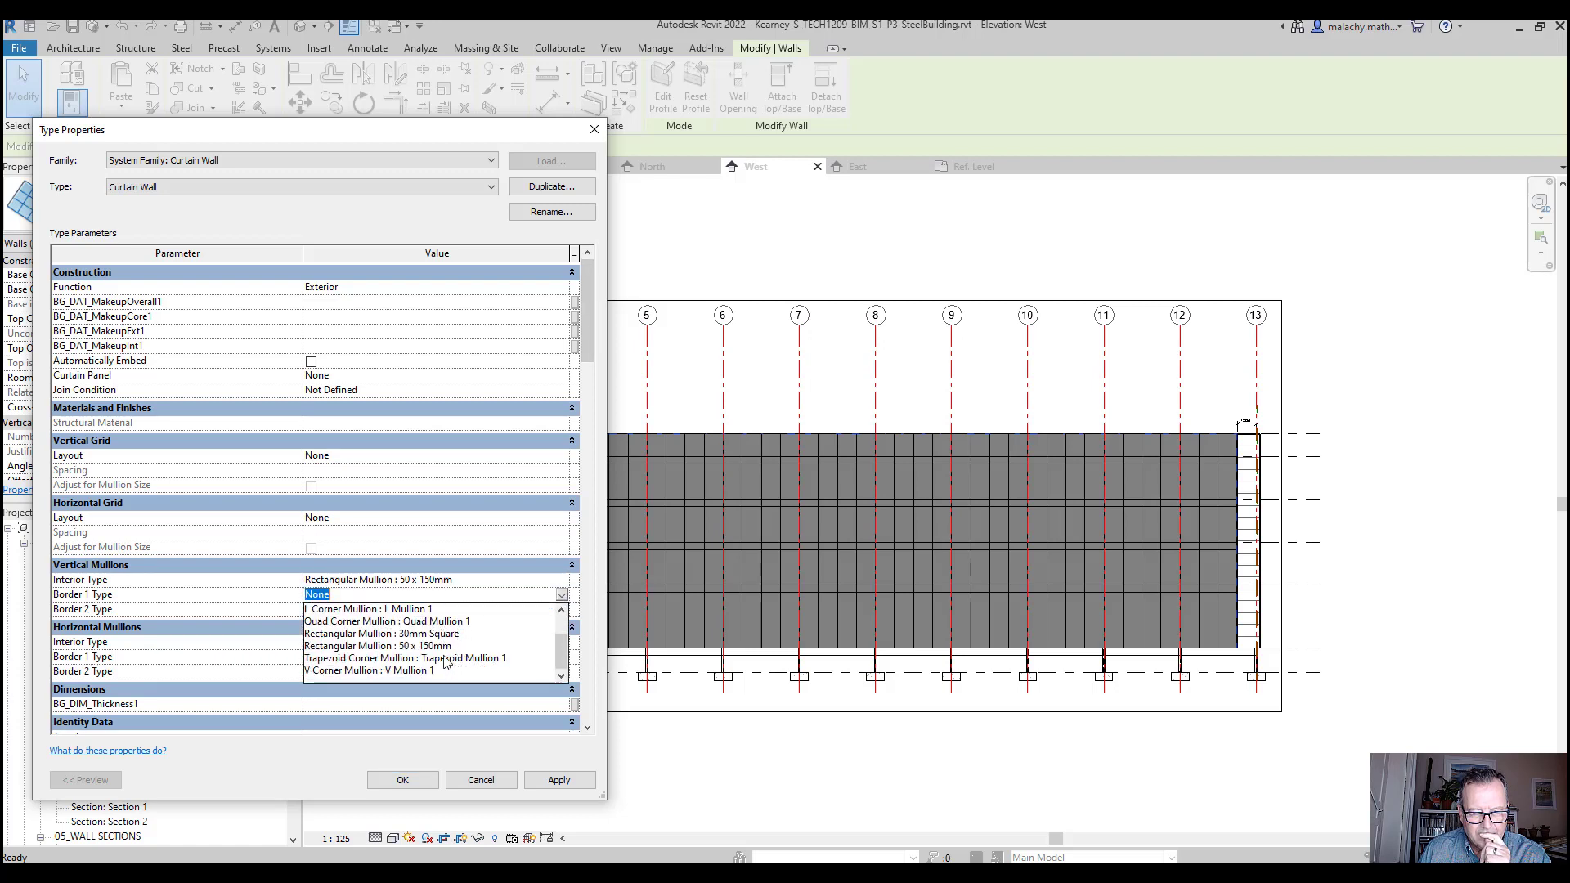
pyautogui.click(443, 645)
pyautogui.click(563, 609)
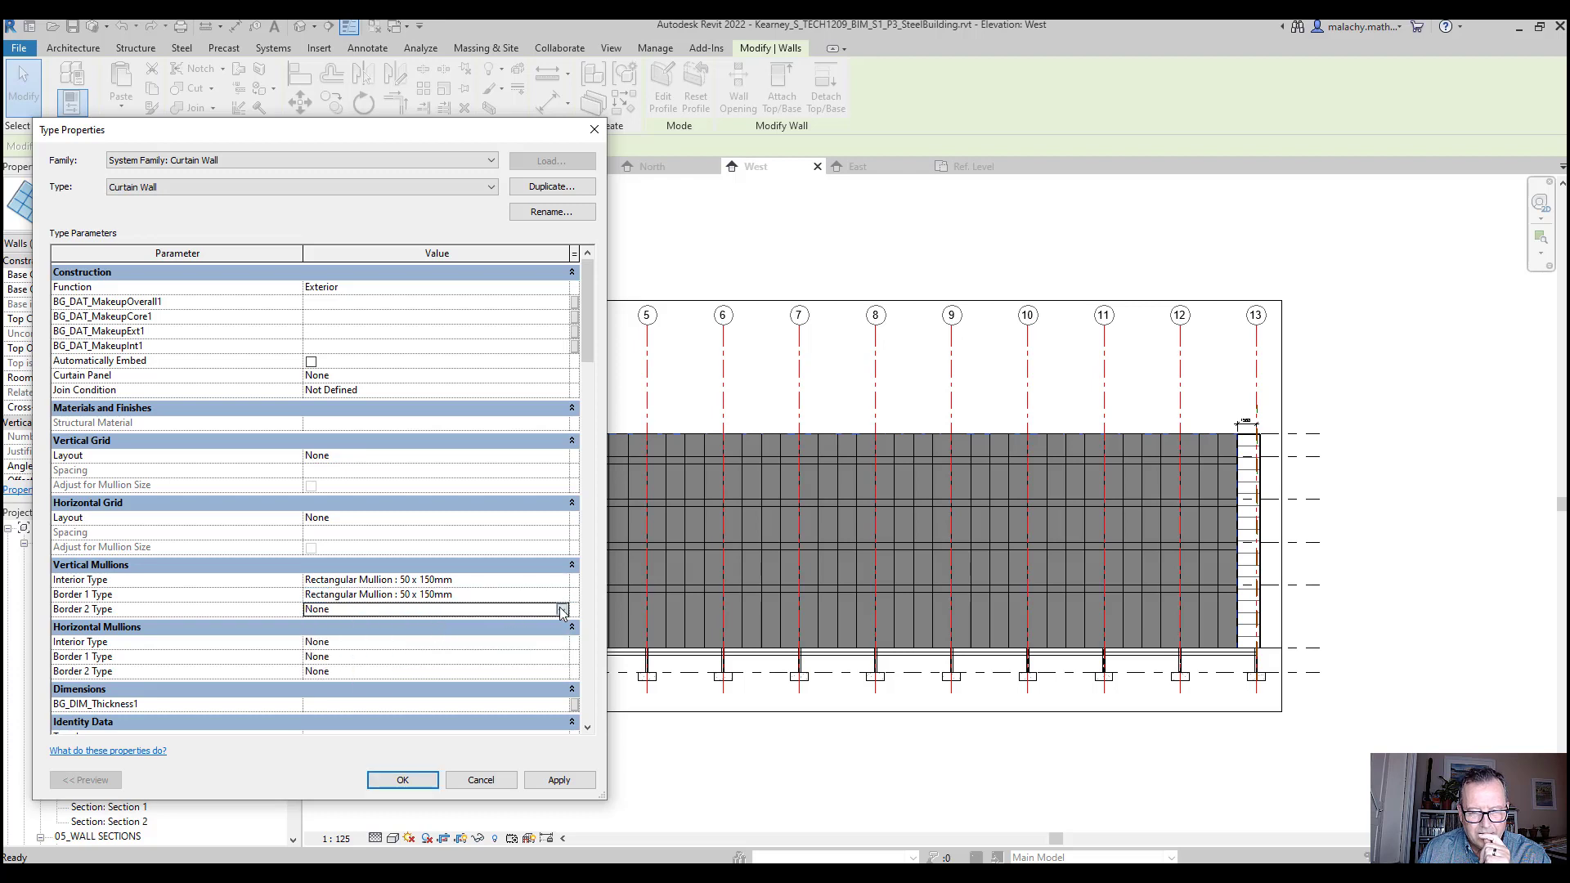
pyautogui.click(562, 609)
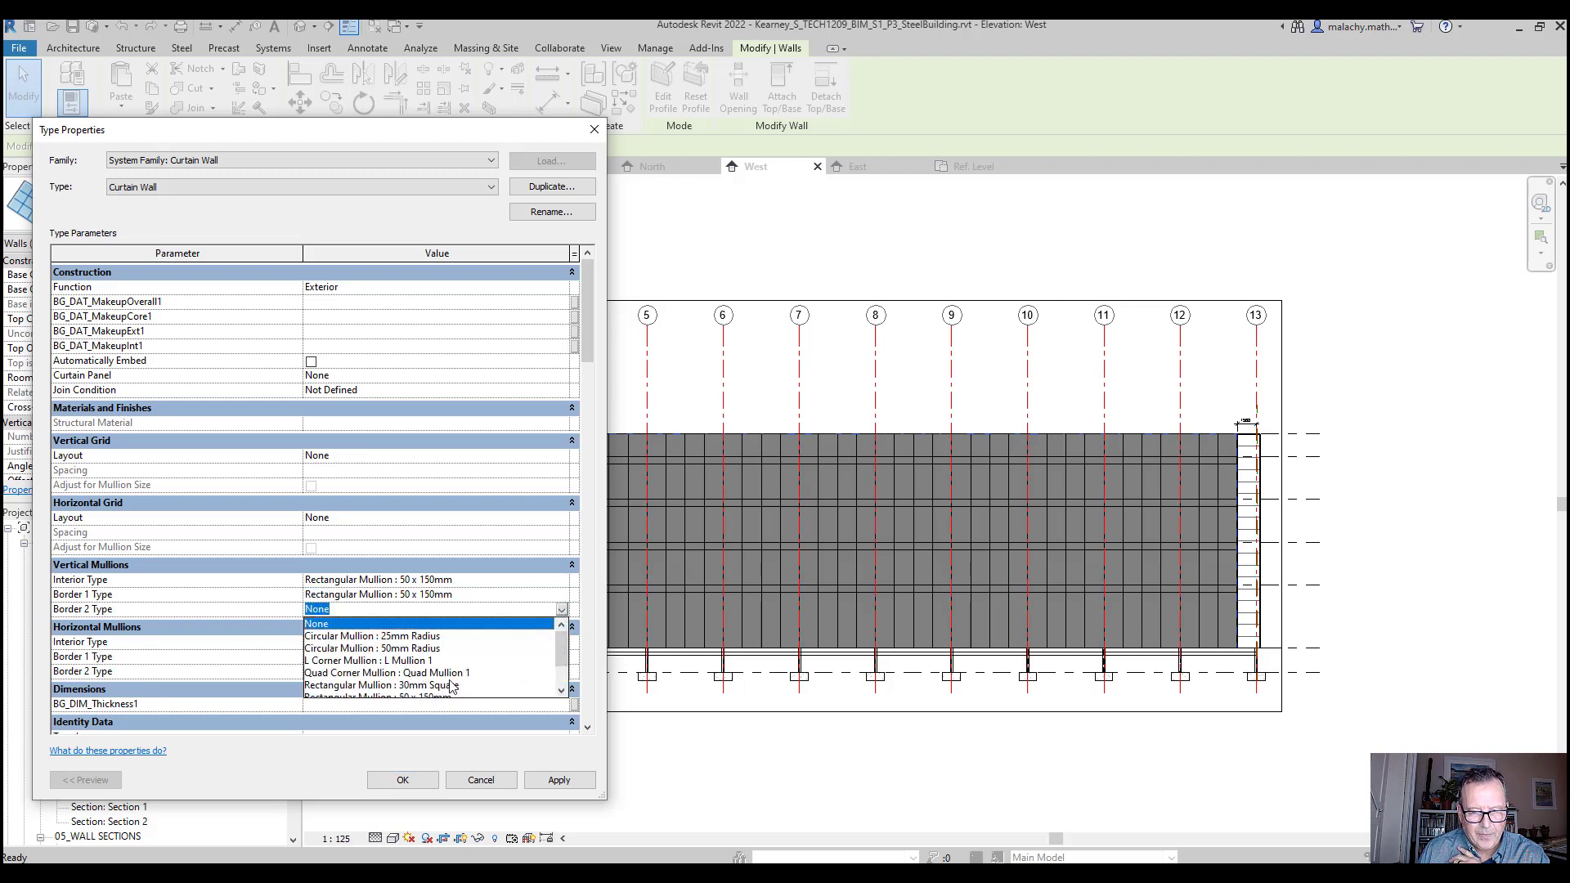
pyautogui.scroll(-1, 453, 683)
pyautogui.click(439, 660)
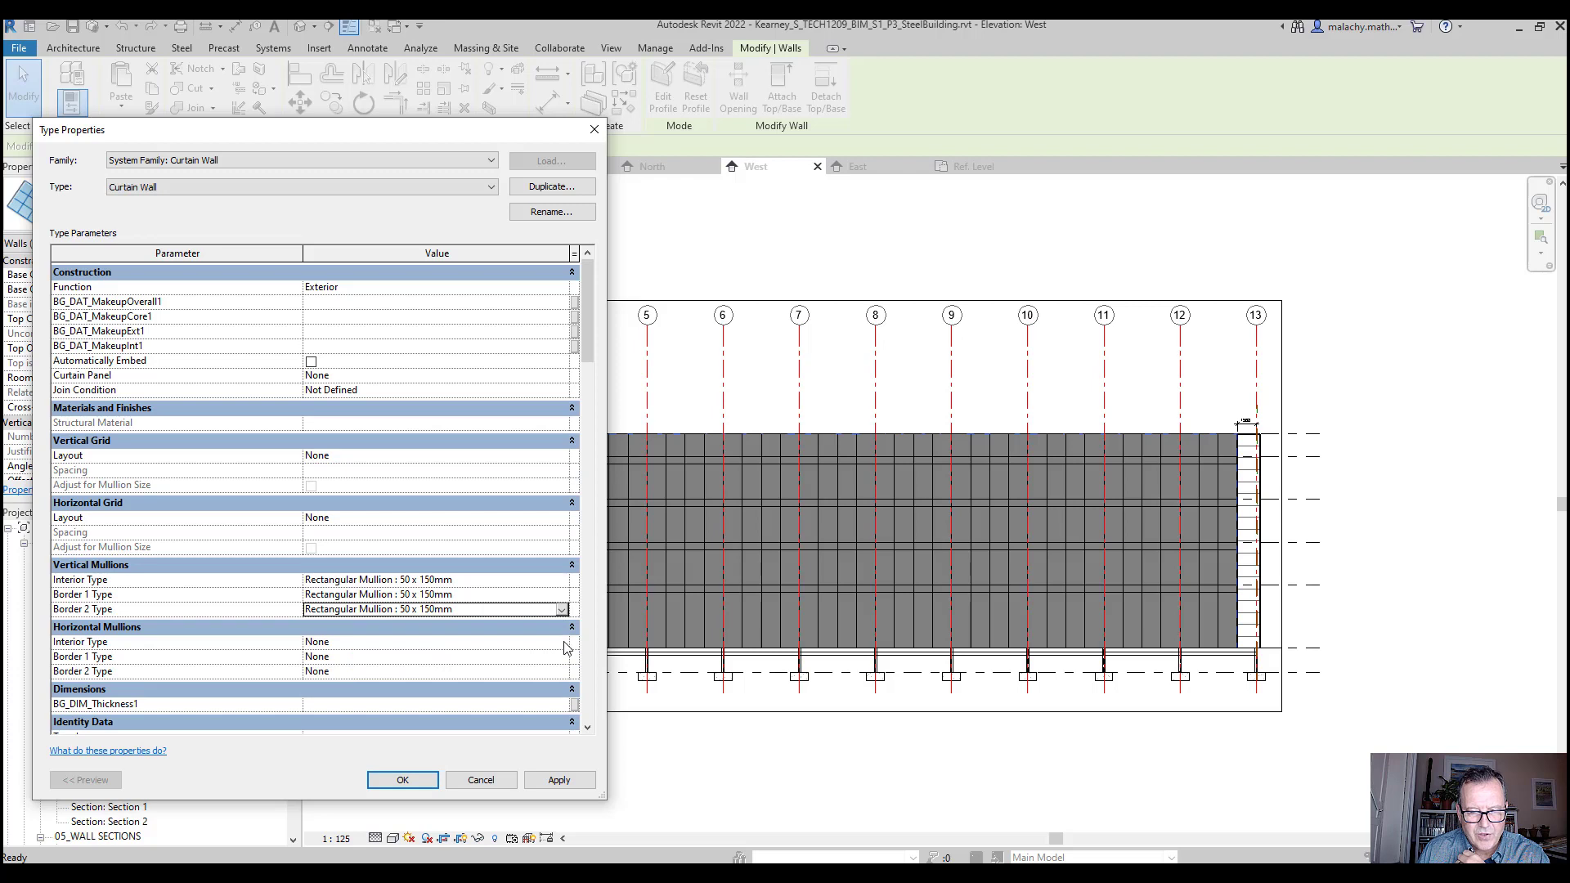
# Set the horizontal interior, border 1 and border 2 mullions to Rectangular Mullion : 50 x 150mm and apply the type changes
pyautogui.click(564, 643)
pyautogui.click(563, 643)
pyautogui.click(446, 706)
pyautogui.click(562, 657)
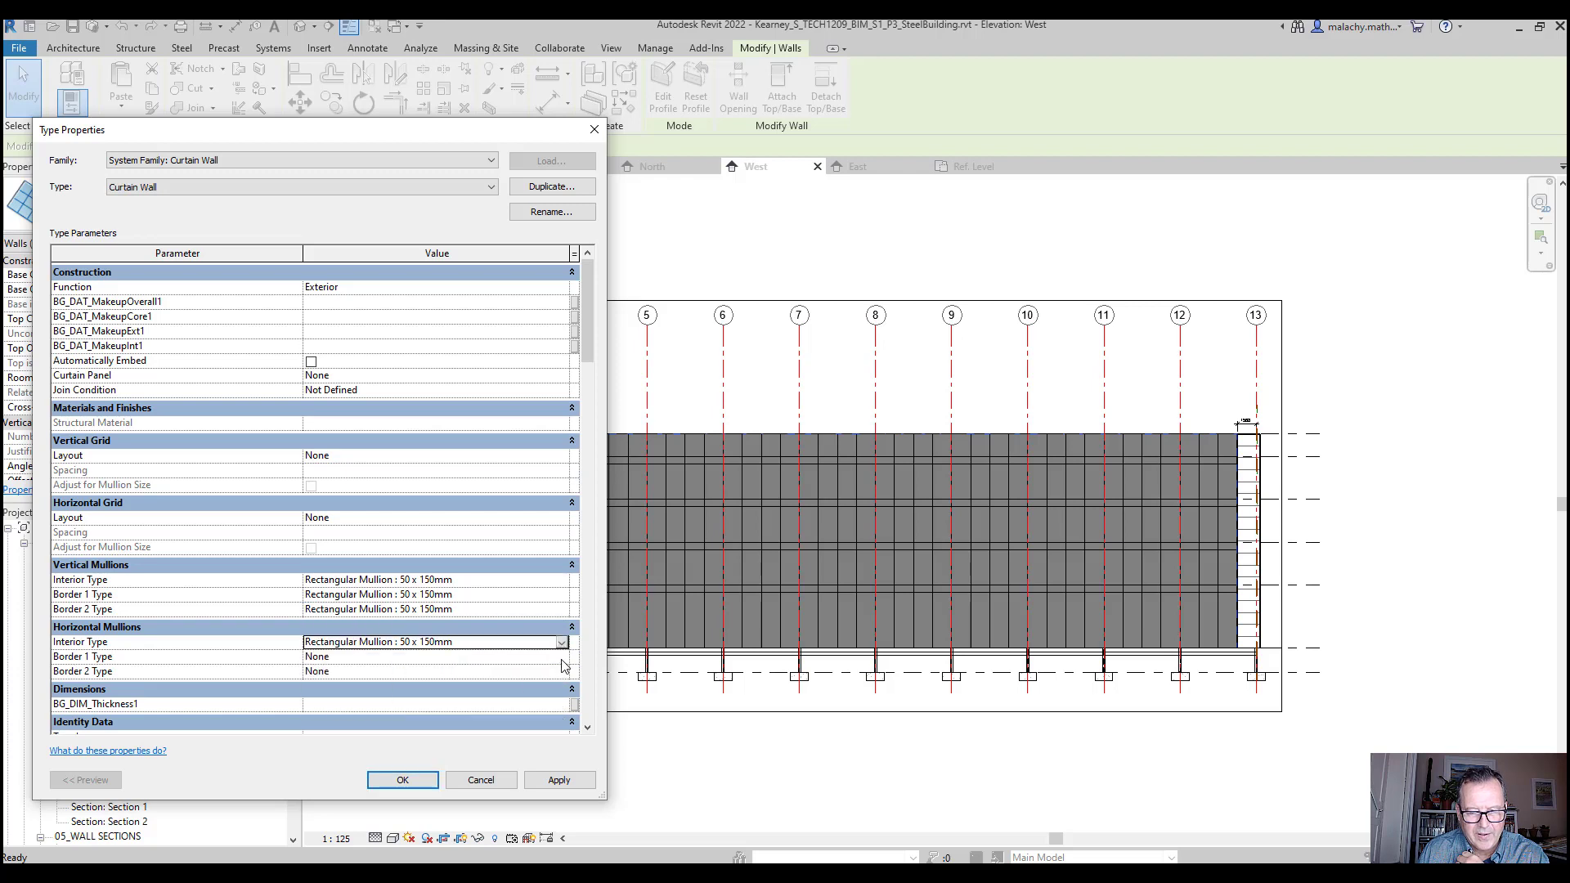
pyautogui.click(562, 657)
pyautogui.scroll(-1, 462, 713)
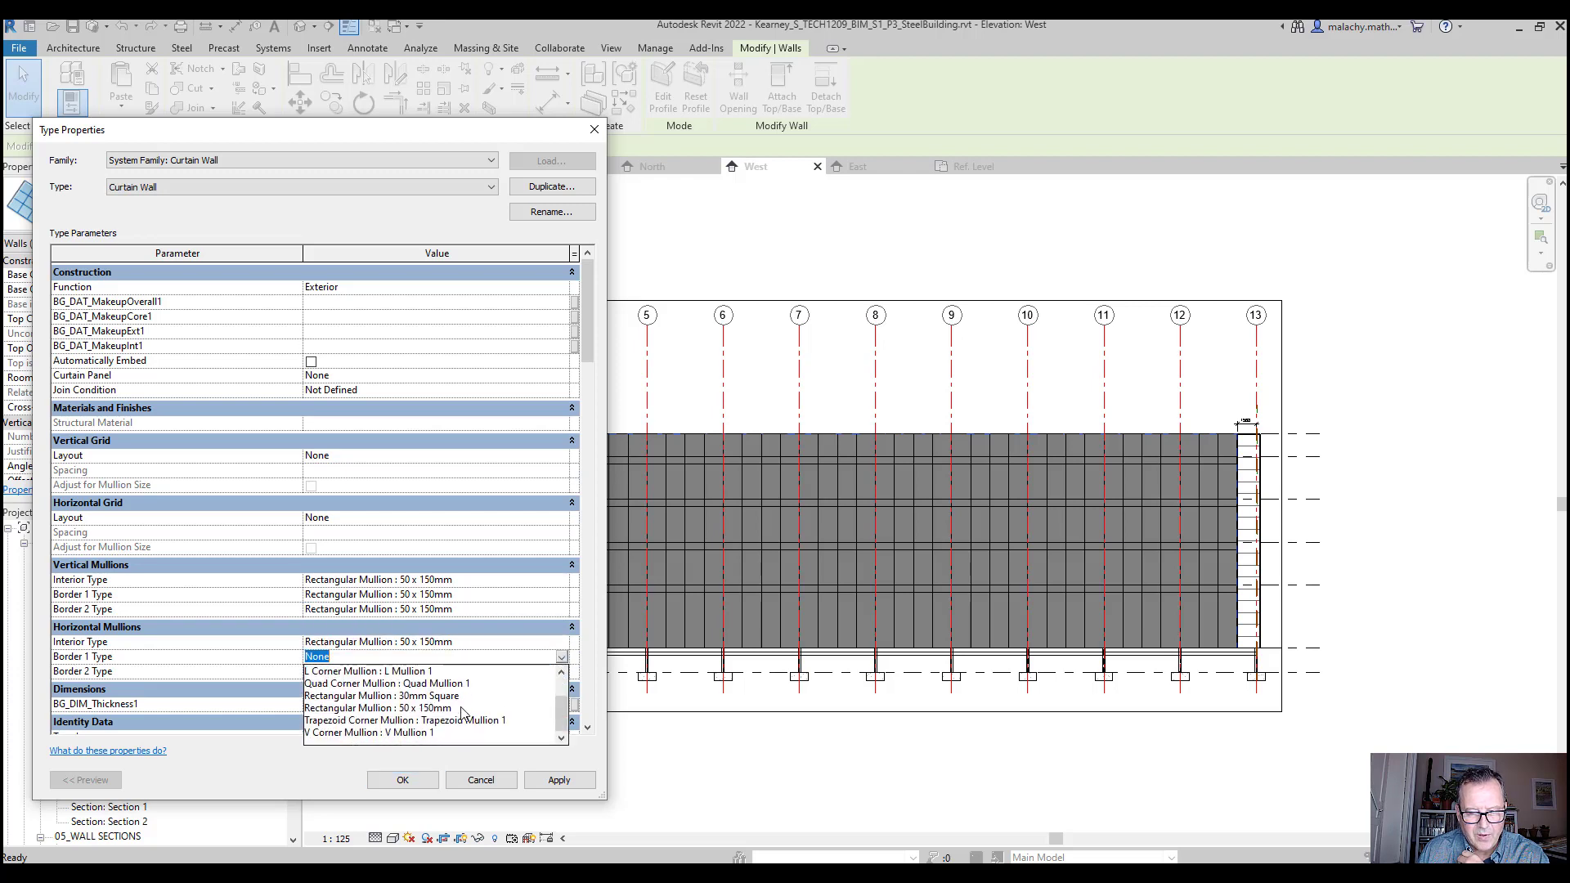
pyautogui.click(455, 709)
pyautogui.click(562, 673)
pyautogui.click(562, 673)
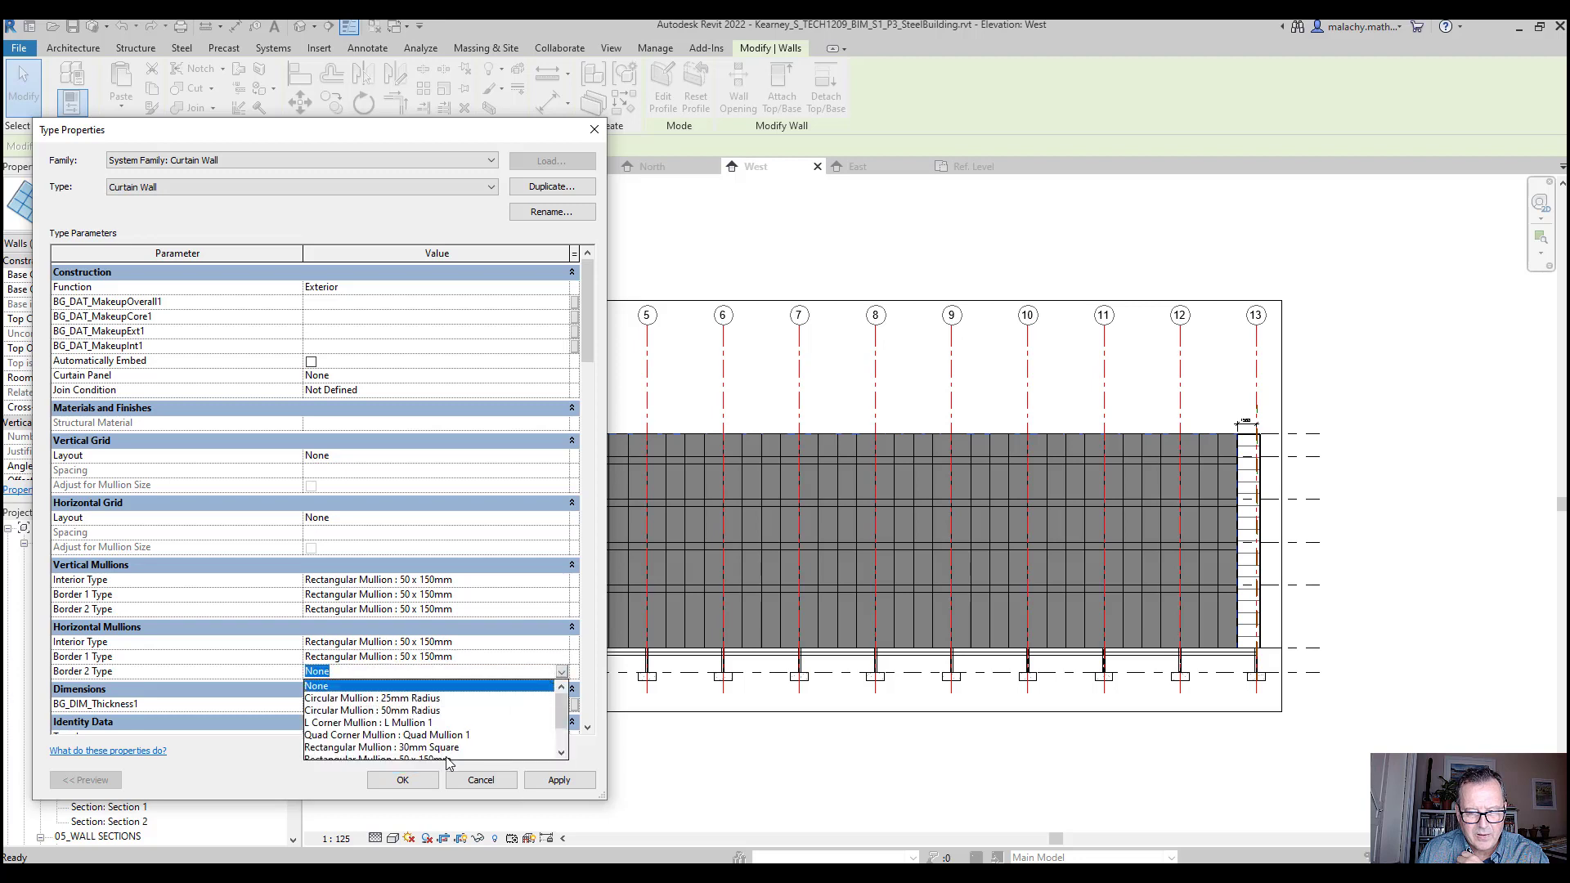
pyautogui.scroll(-1, 479, 736)
pyautogui.click(470, 723)
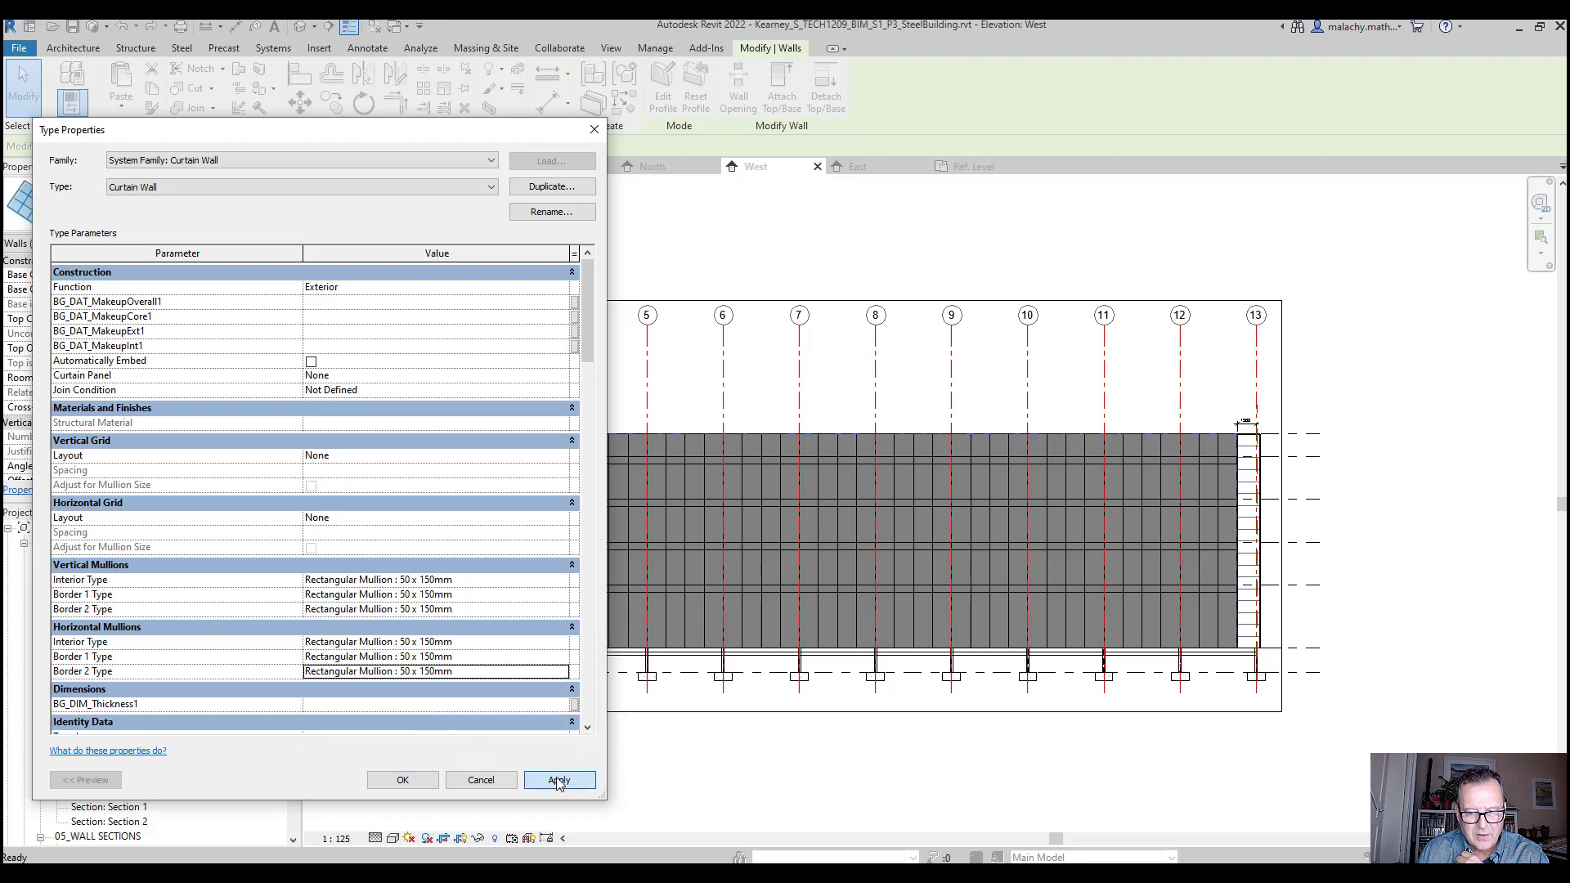
pyautogui.click(415, 781)
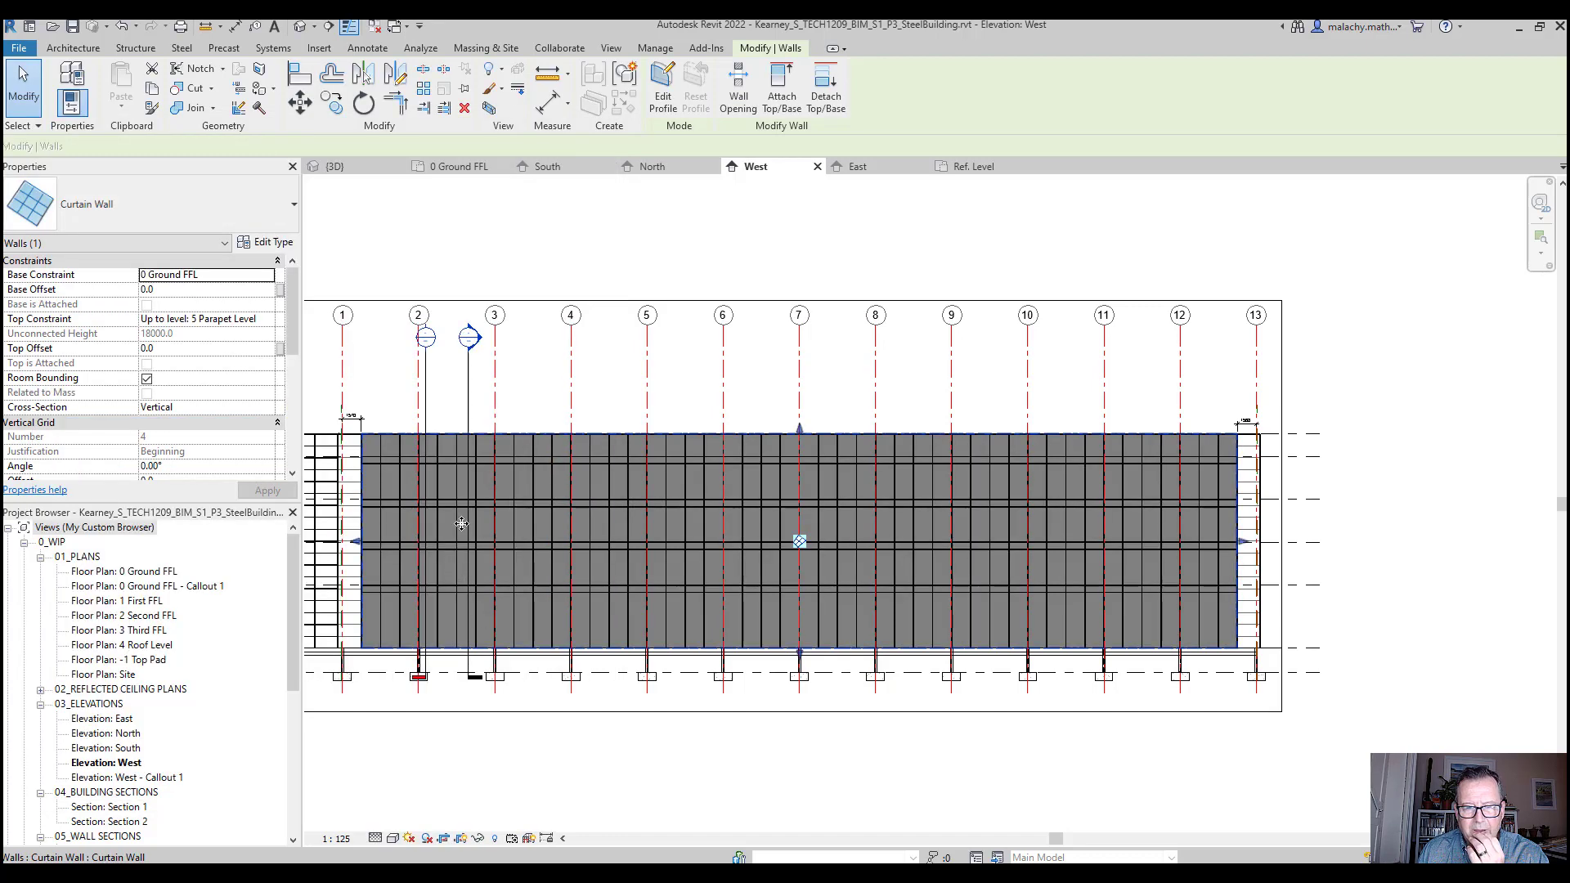
# Inspect the curtain wall's mullions up close in the West elevation and in the 3D view
pyautogui.scroll(5, 799, 536)
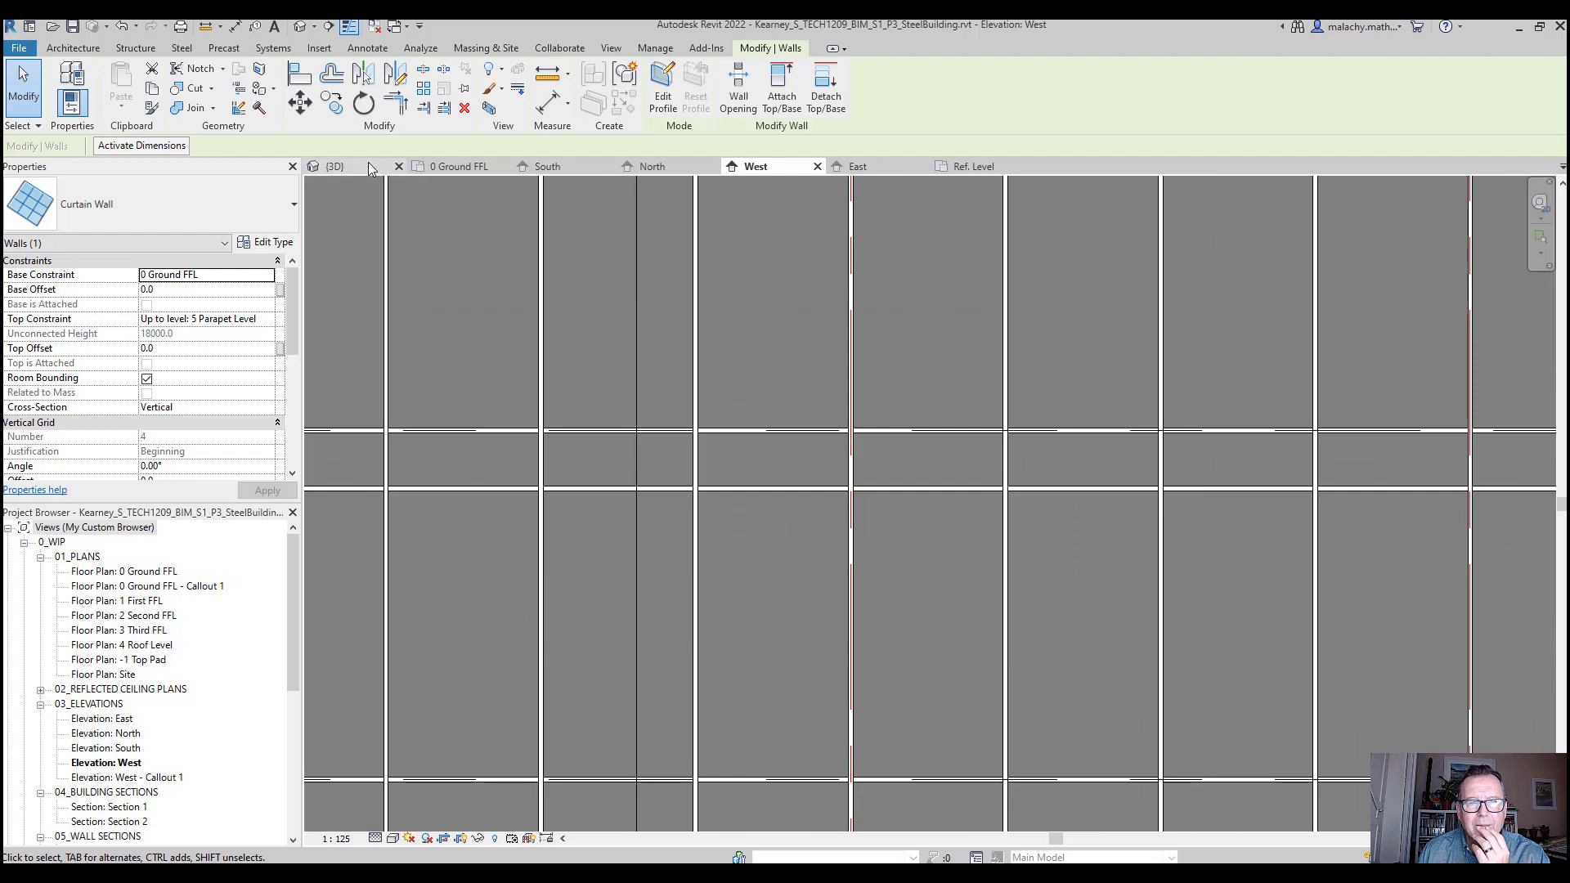
pyautogui.click(360, 166)
pyautogui.scroll(8, 630, 540)
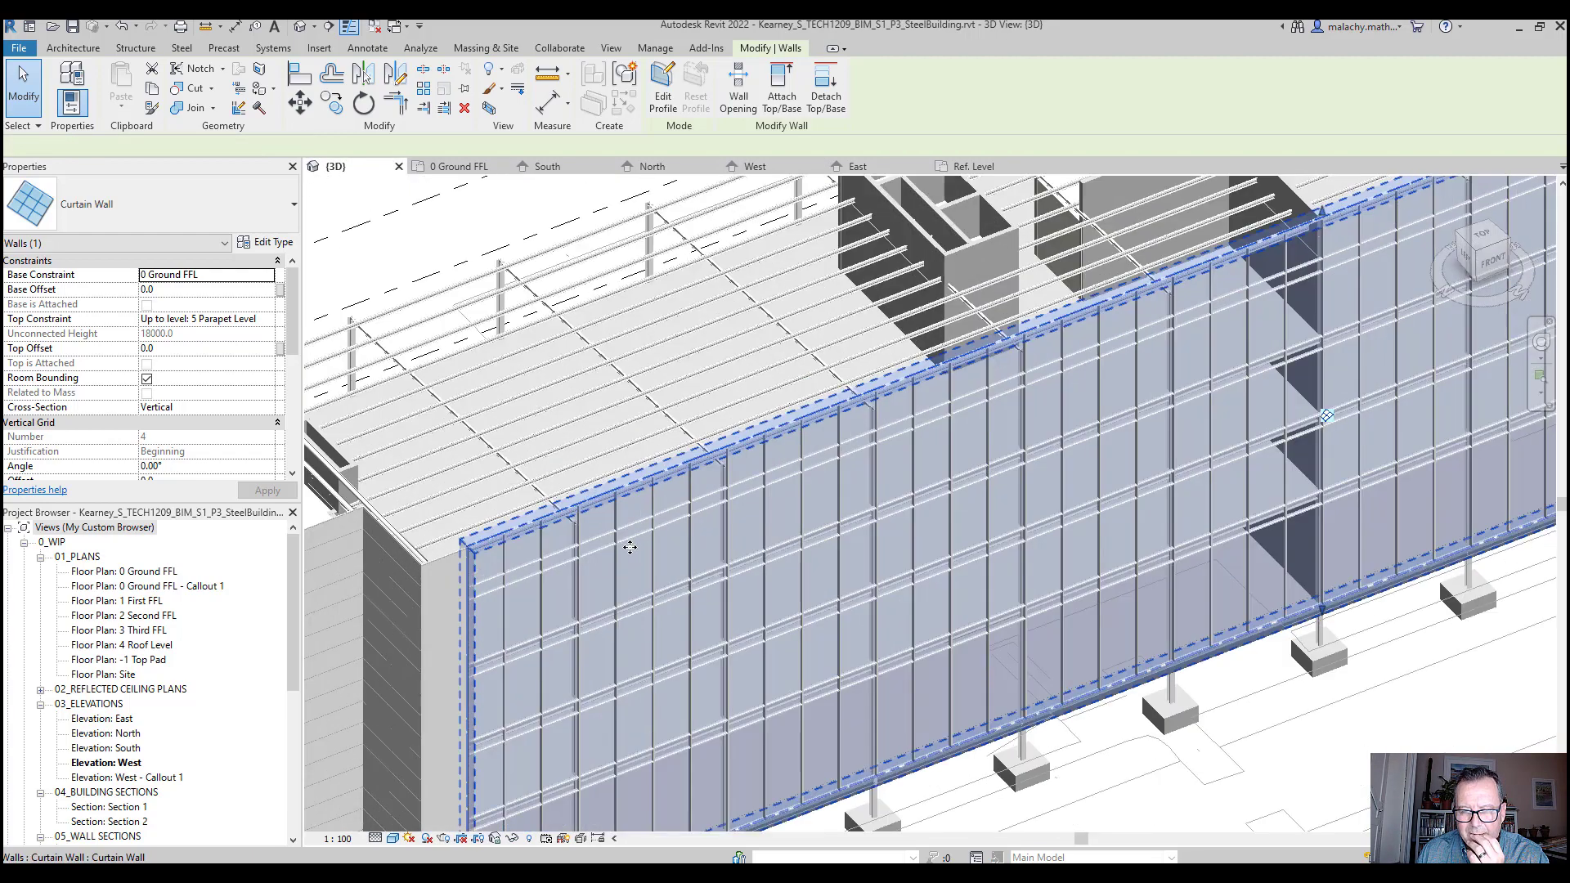
# Inspect the curtain wall's mullion joints up close in the 3D view and clear the wall selection
pyautogui.scroll(3, 557, 499)
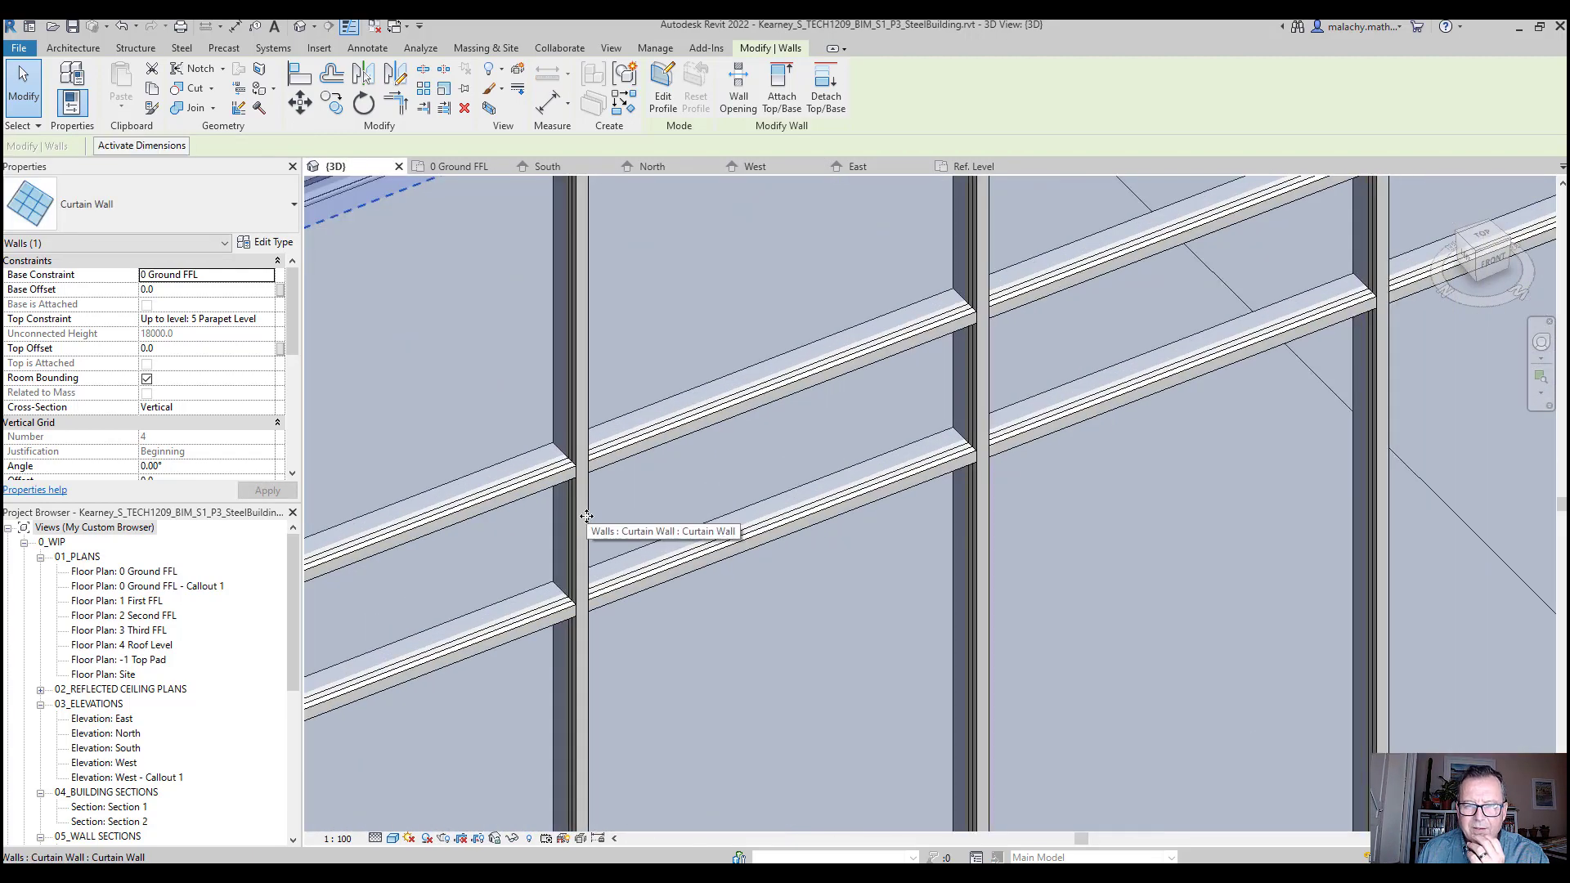
pyautogui.scroll(3, 600, 436)
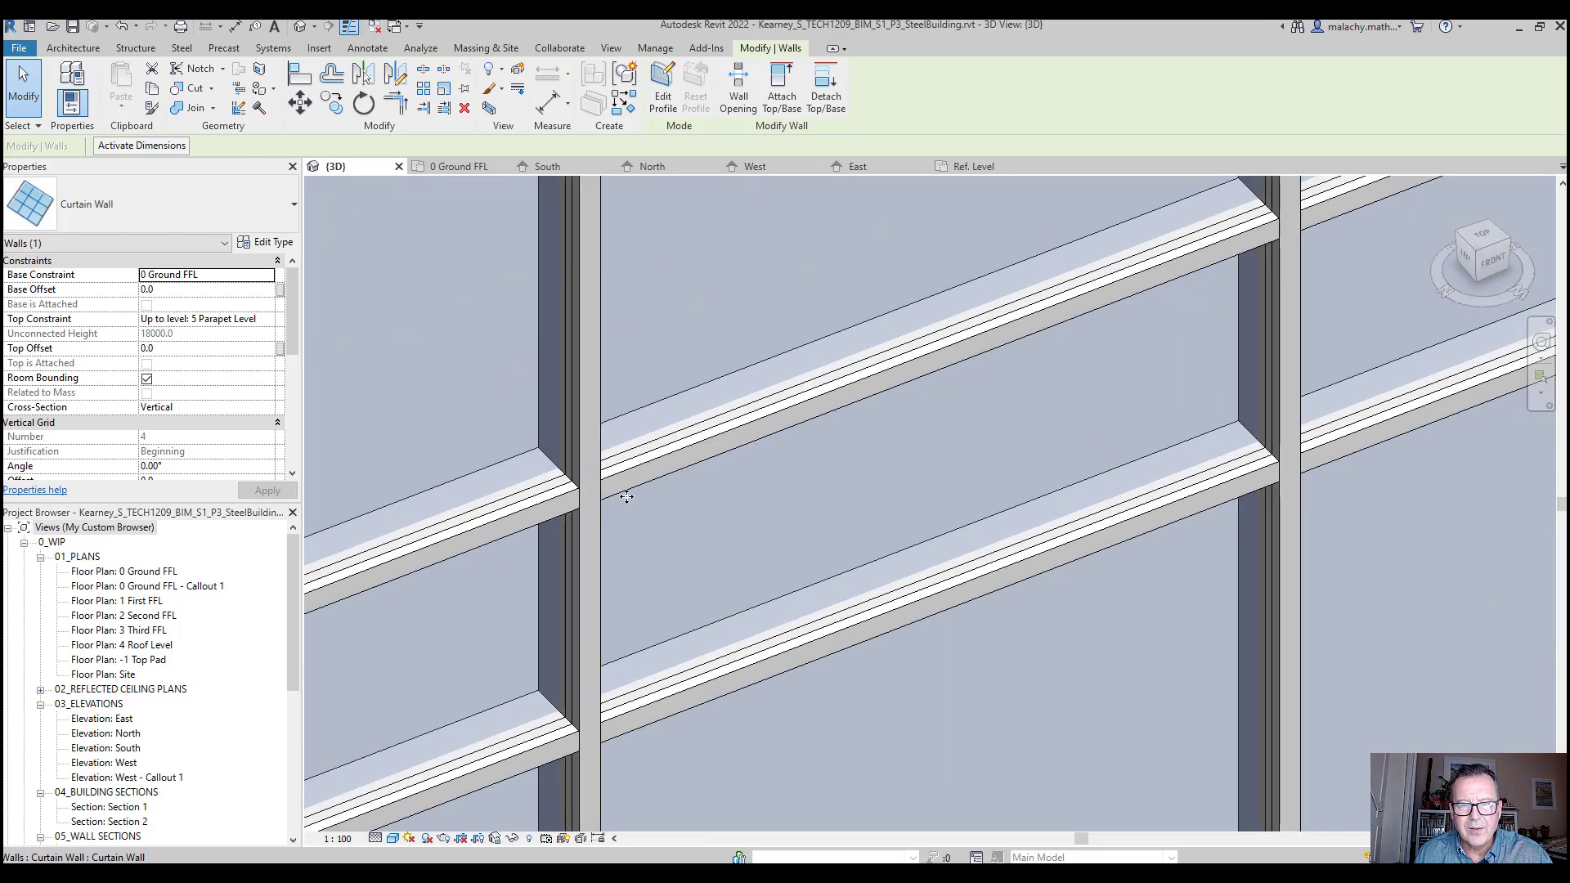
pyautogui.scroll(-6, 733, 550)
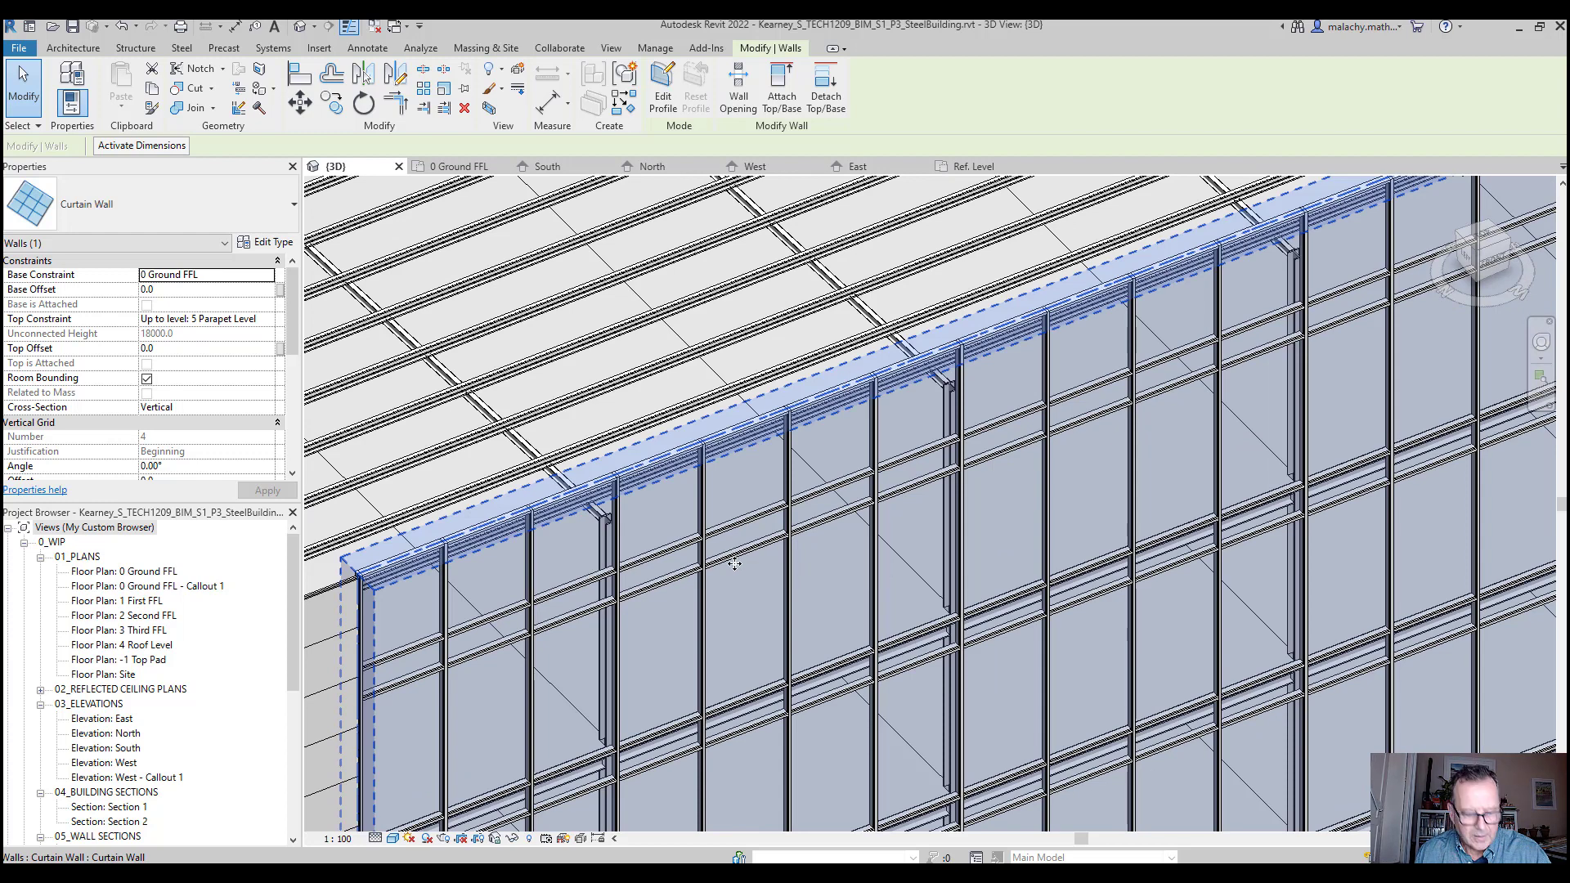
pyautogui.press('Escape')
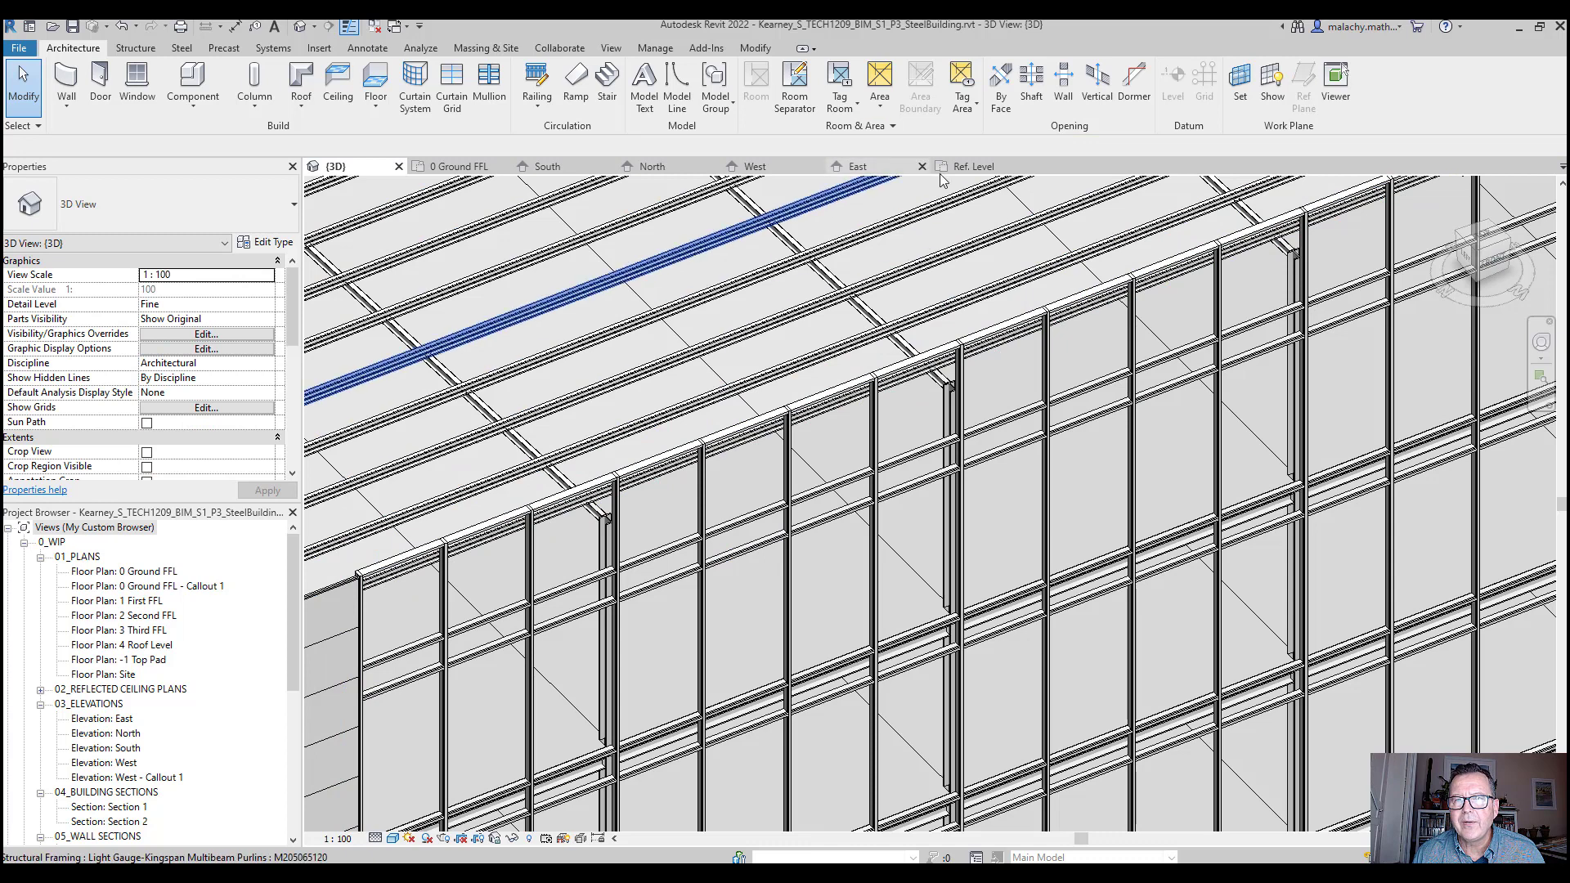
# Load the Profiles_Mullion_Rectangular_Center profile family into the steel building project
pyautogui.click(977, 167)
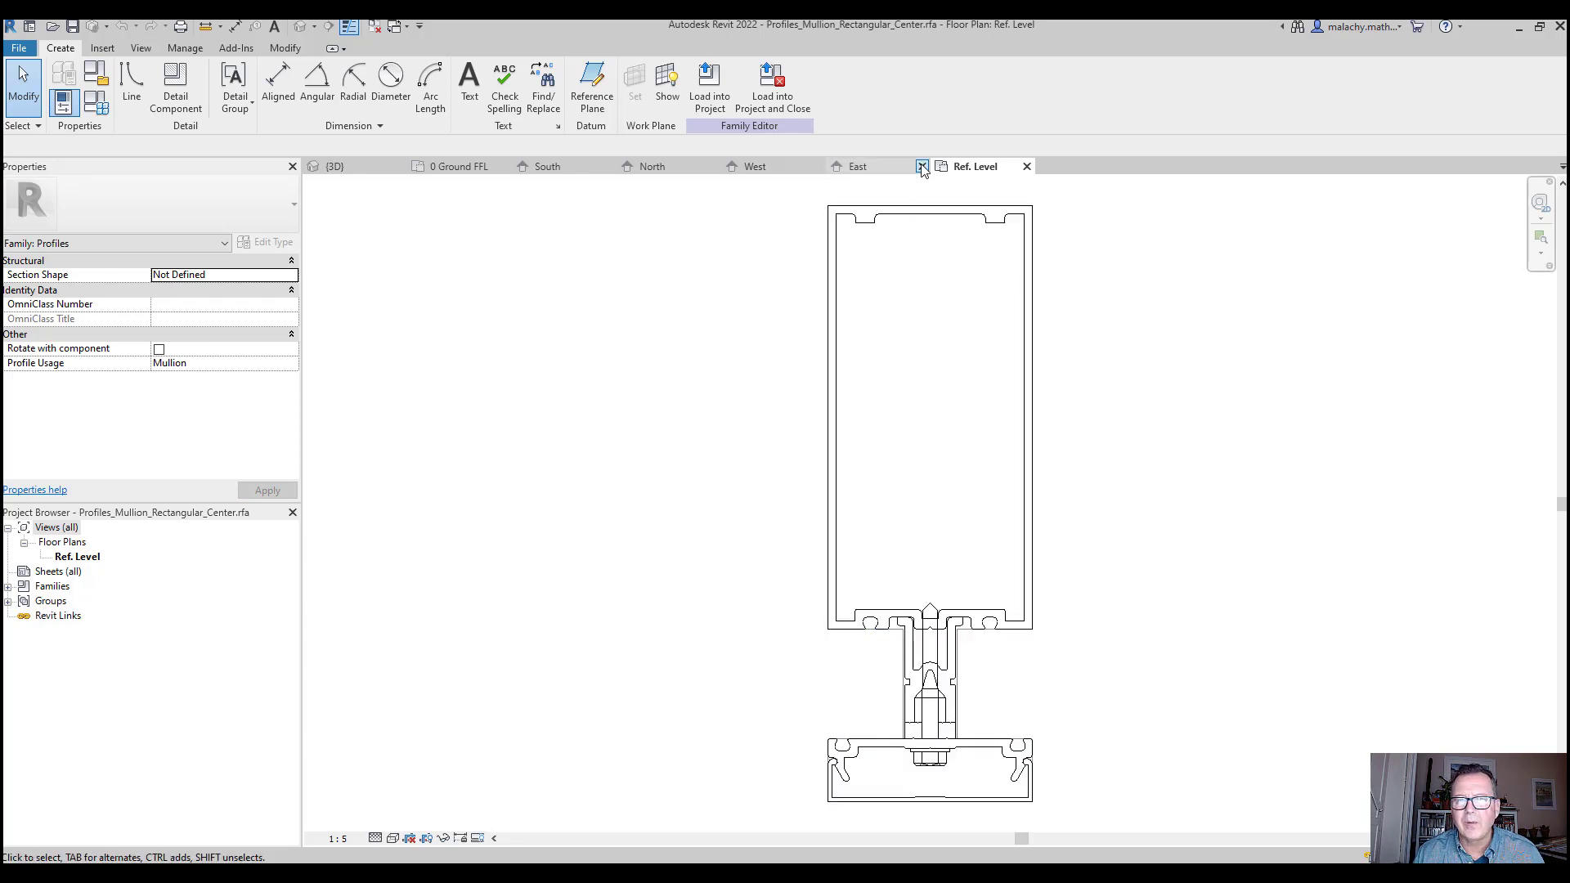
pyautogui.click(720, 109)
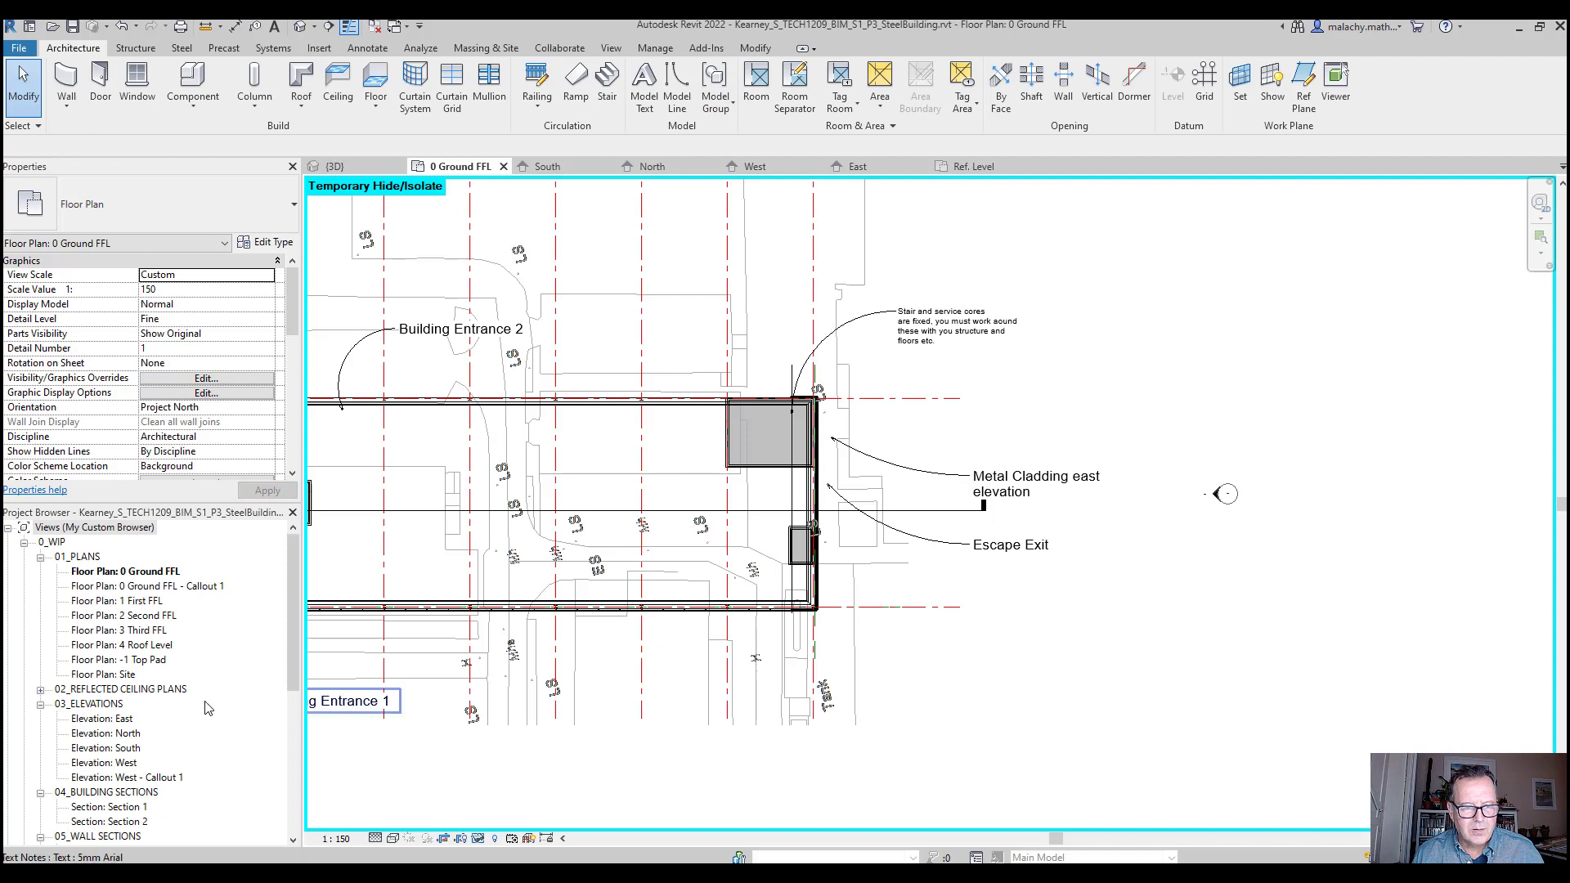
# In the West elevation, set the 50 x 150mm rectangular mullion type's profile to Profiles_Mullion_Rectangular_Center : 65x150mm and apply it
pyautogui.click(768, 166)
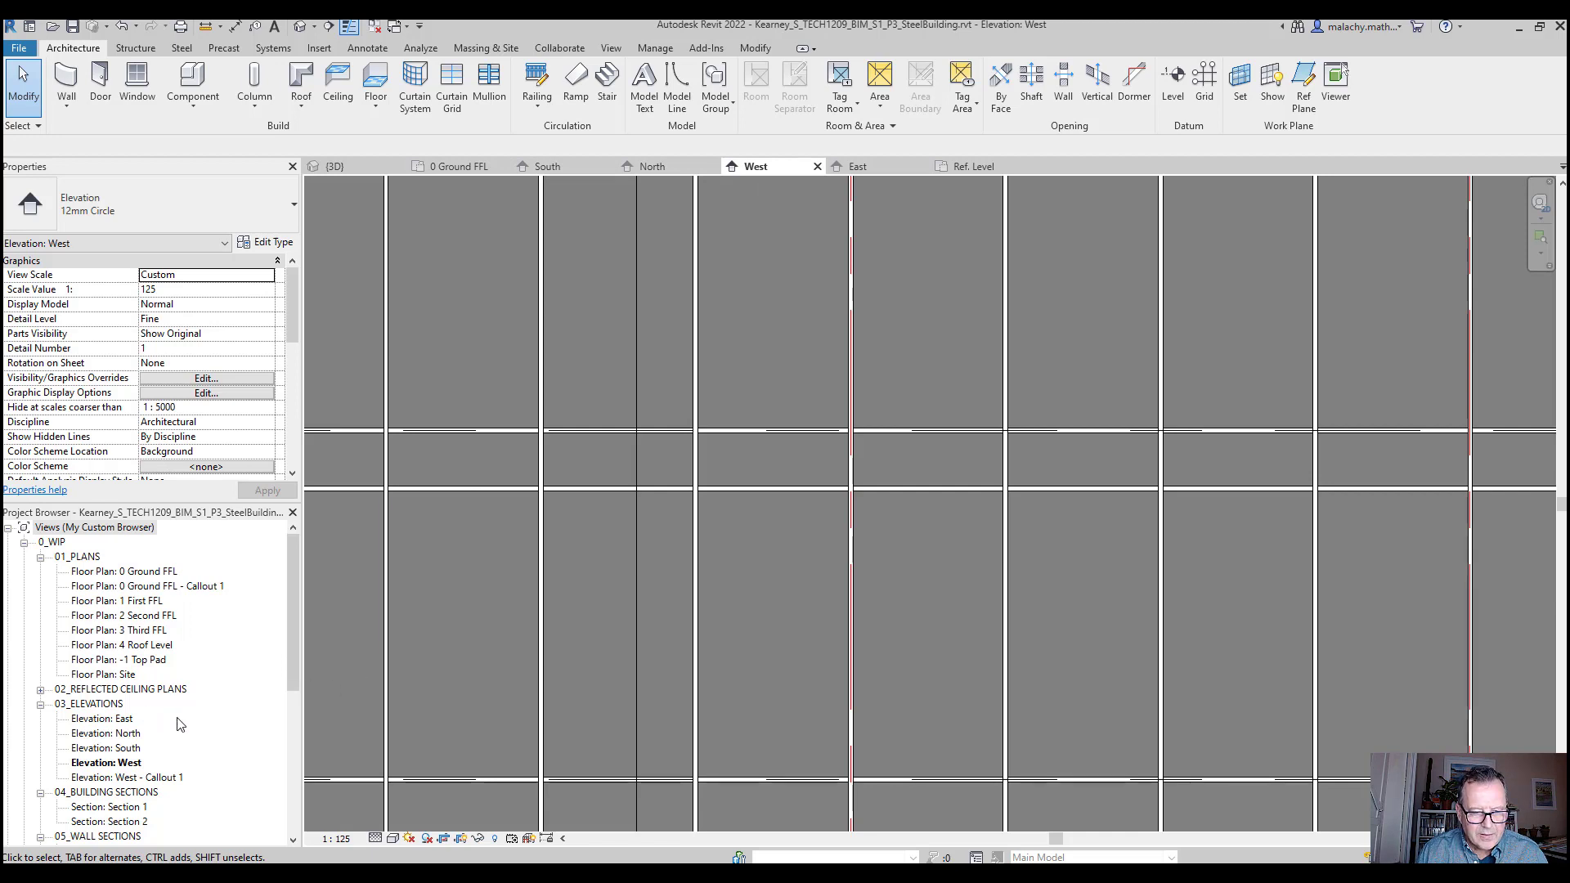
pyautogui.click(382, 710)
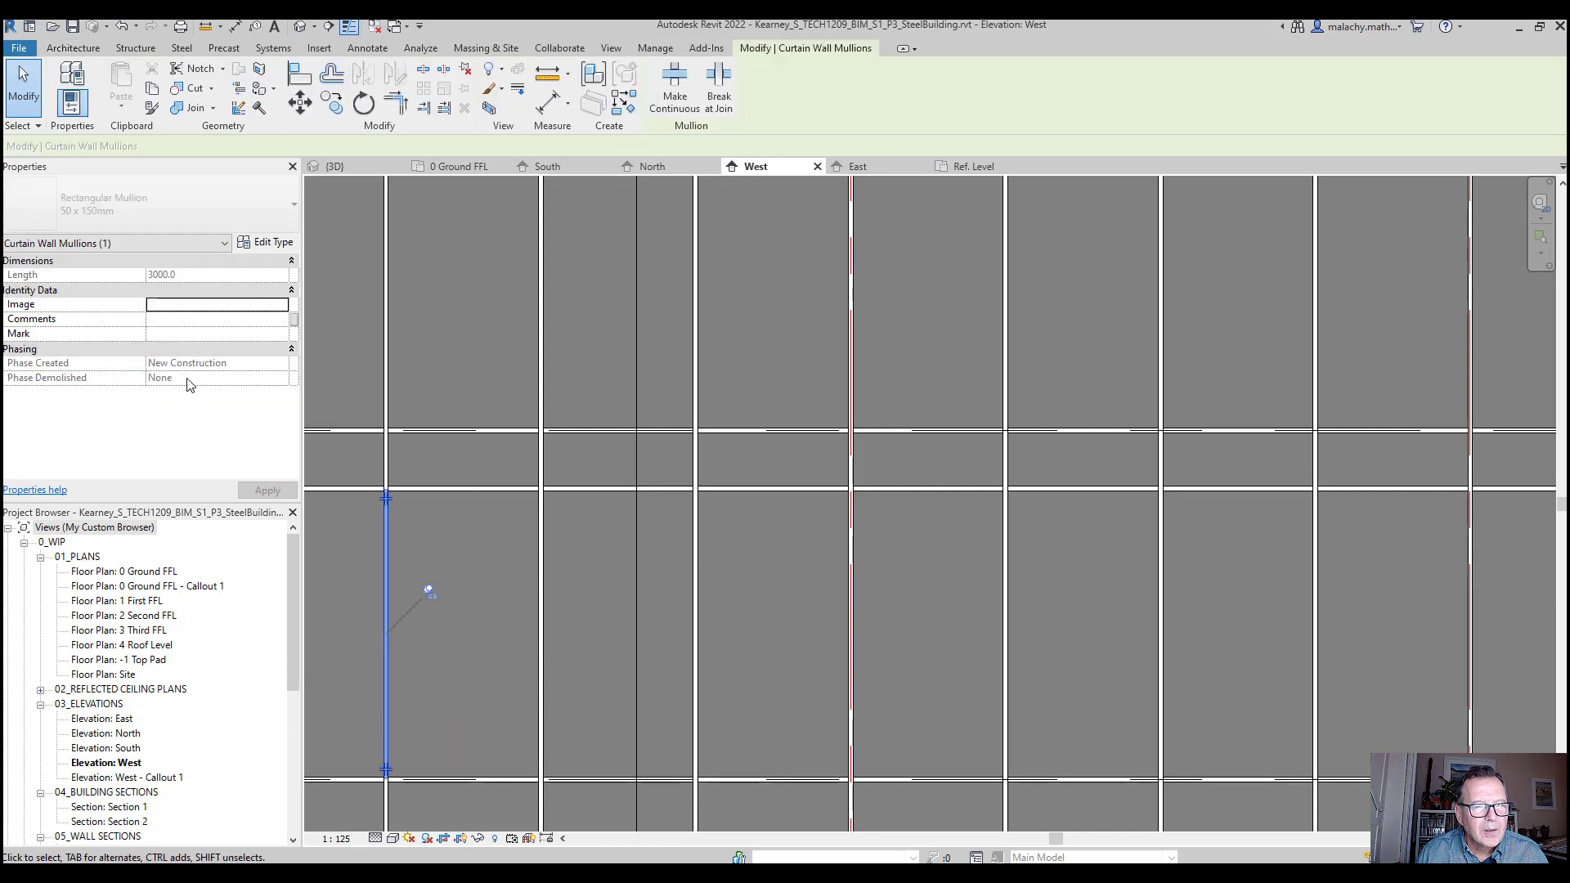
pyautogui.click(266, 243)
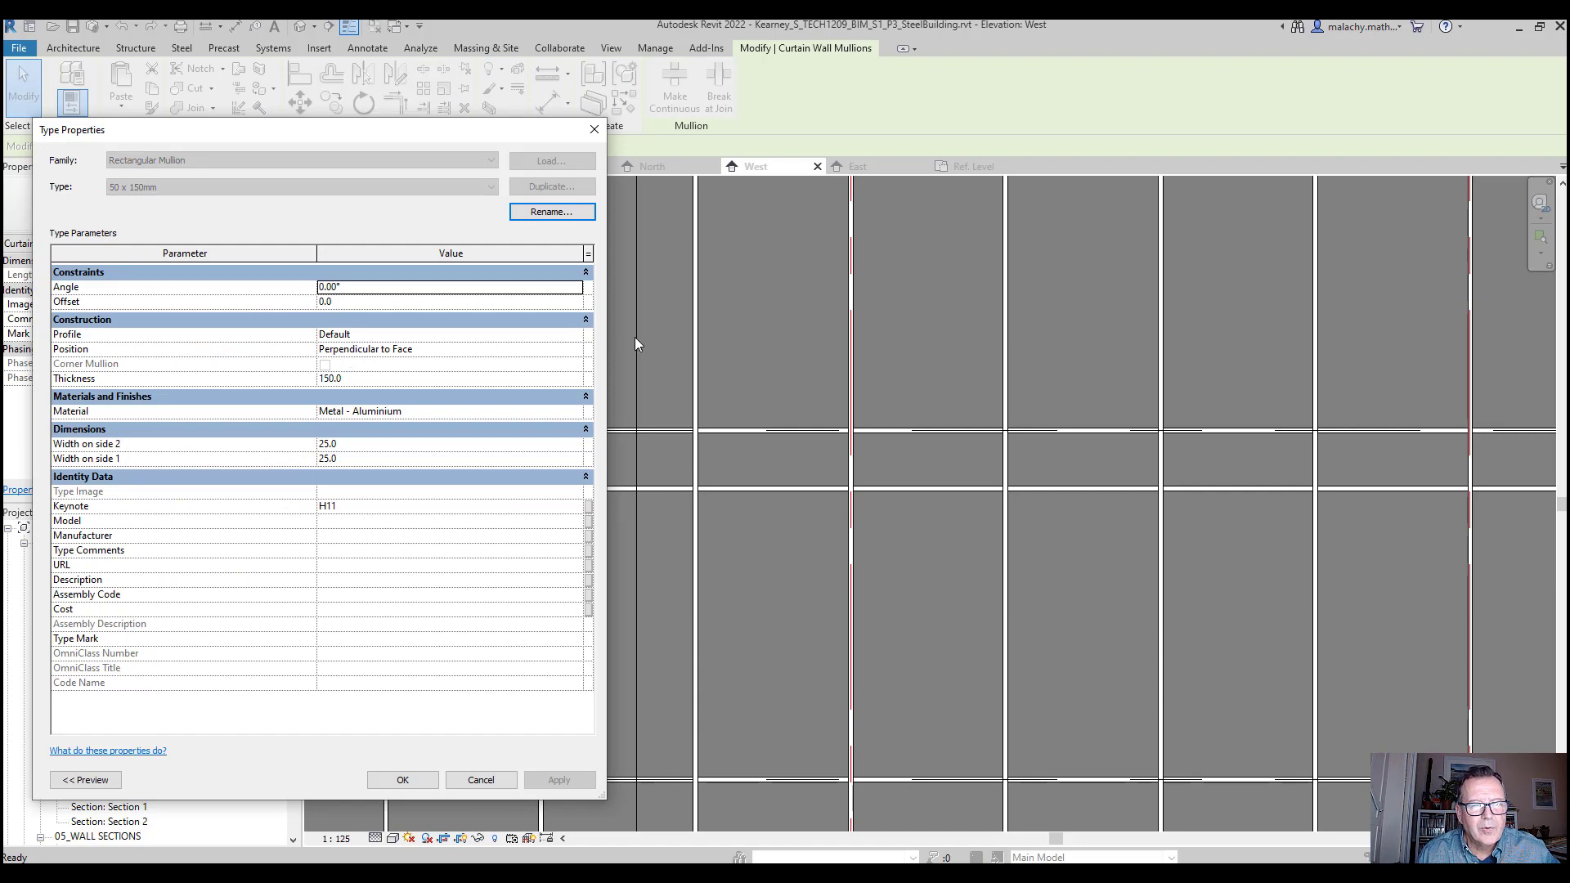
pyautogui.click(576, 335)
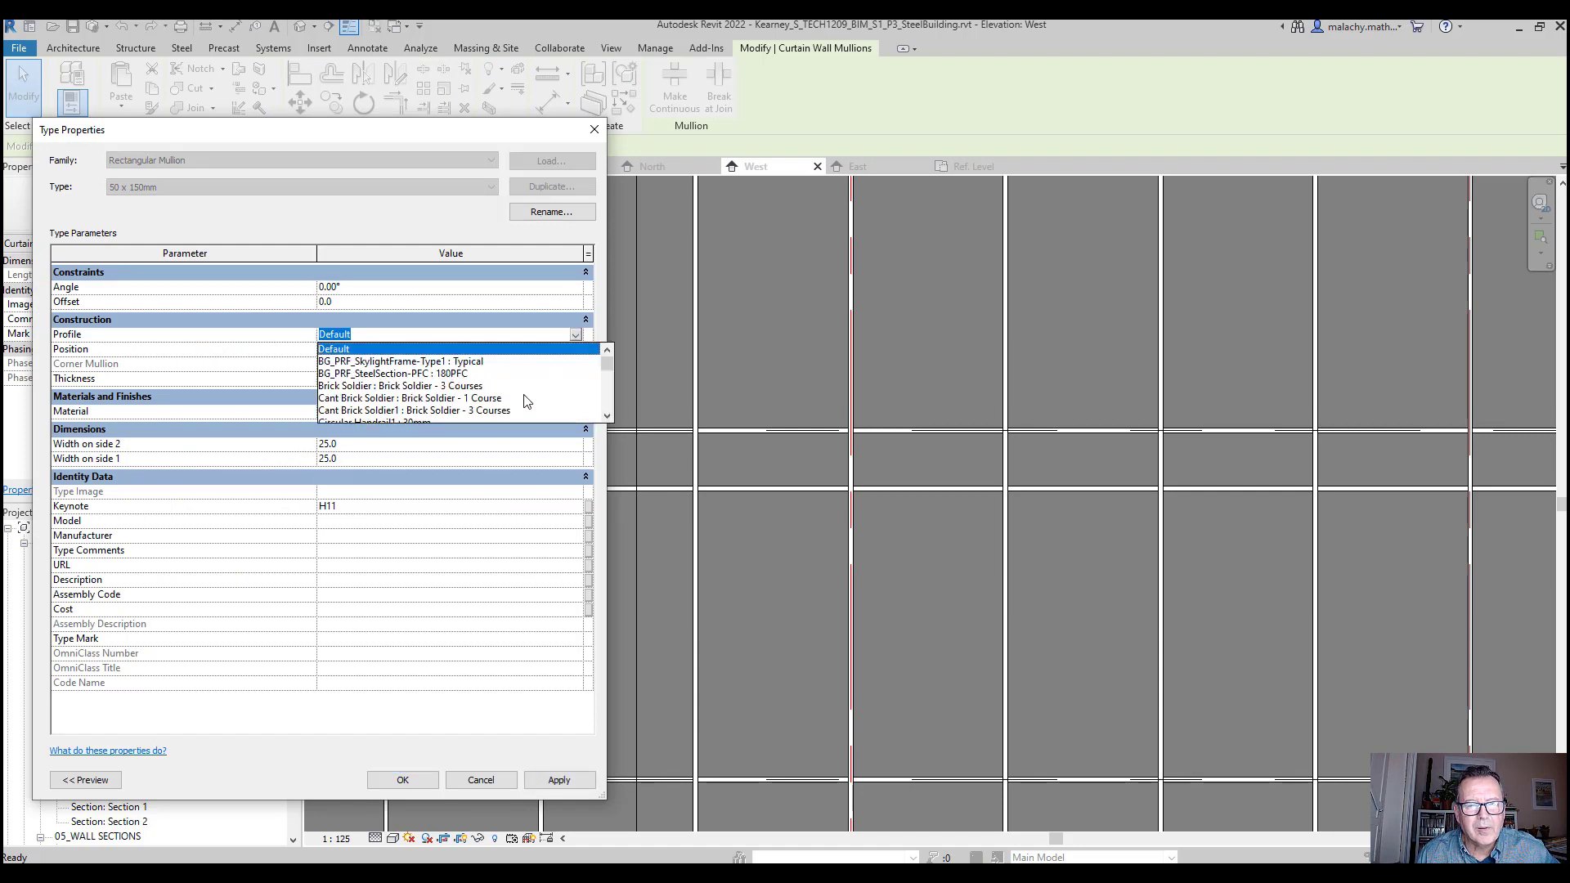
pyautogui.scroll(-2, 478, 390)
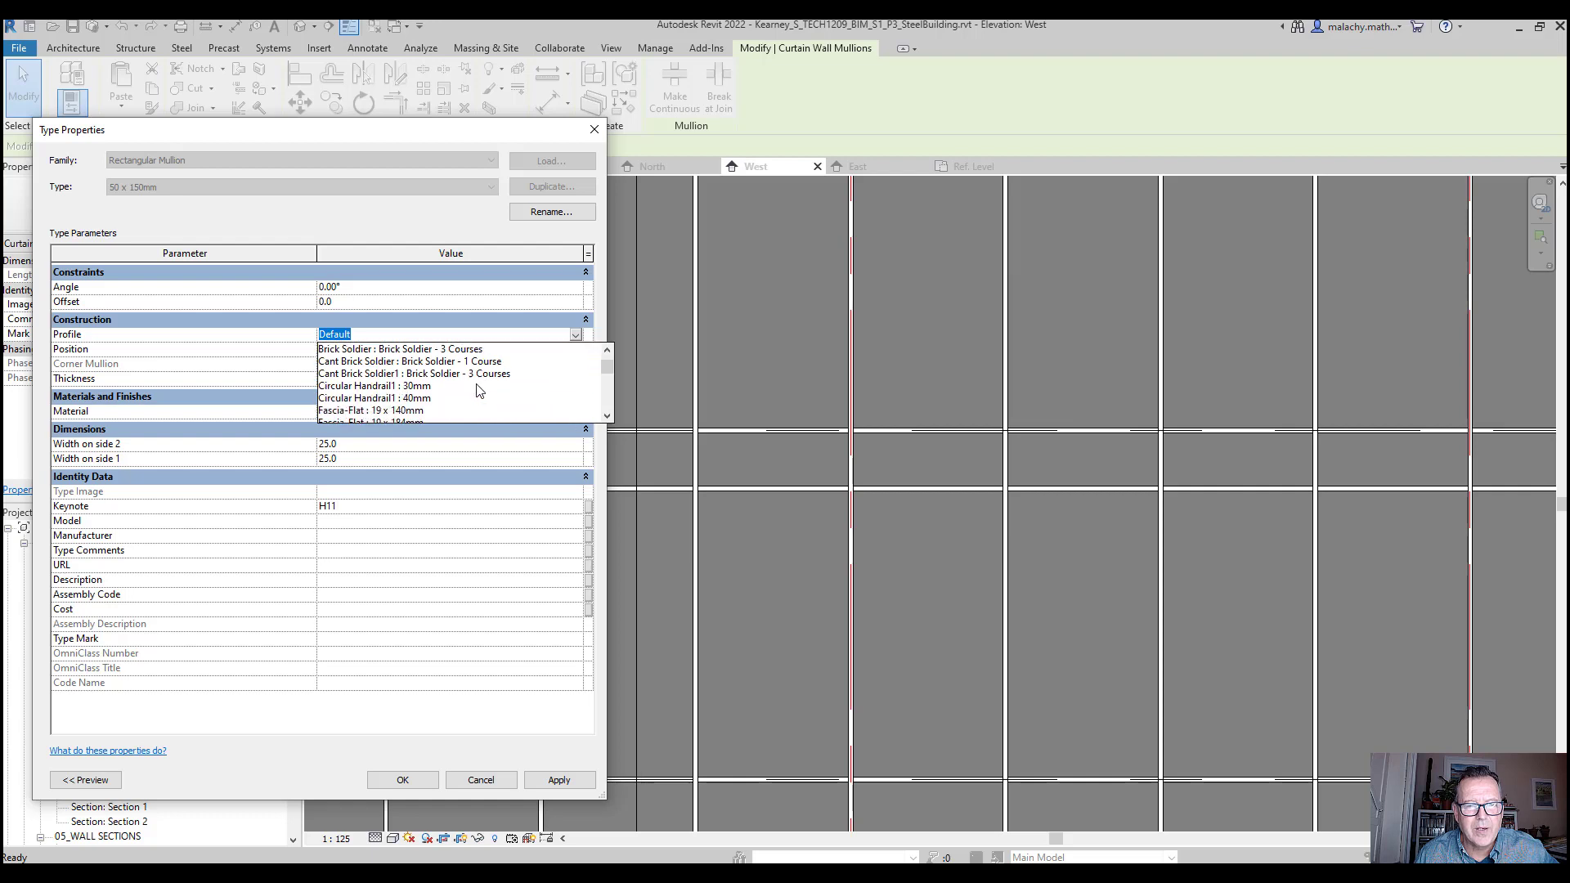
pyautogui.scroll(-4, 462, 387)
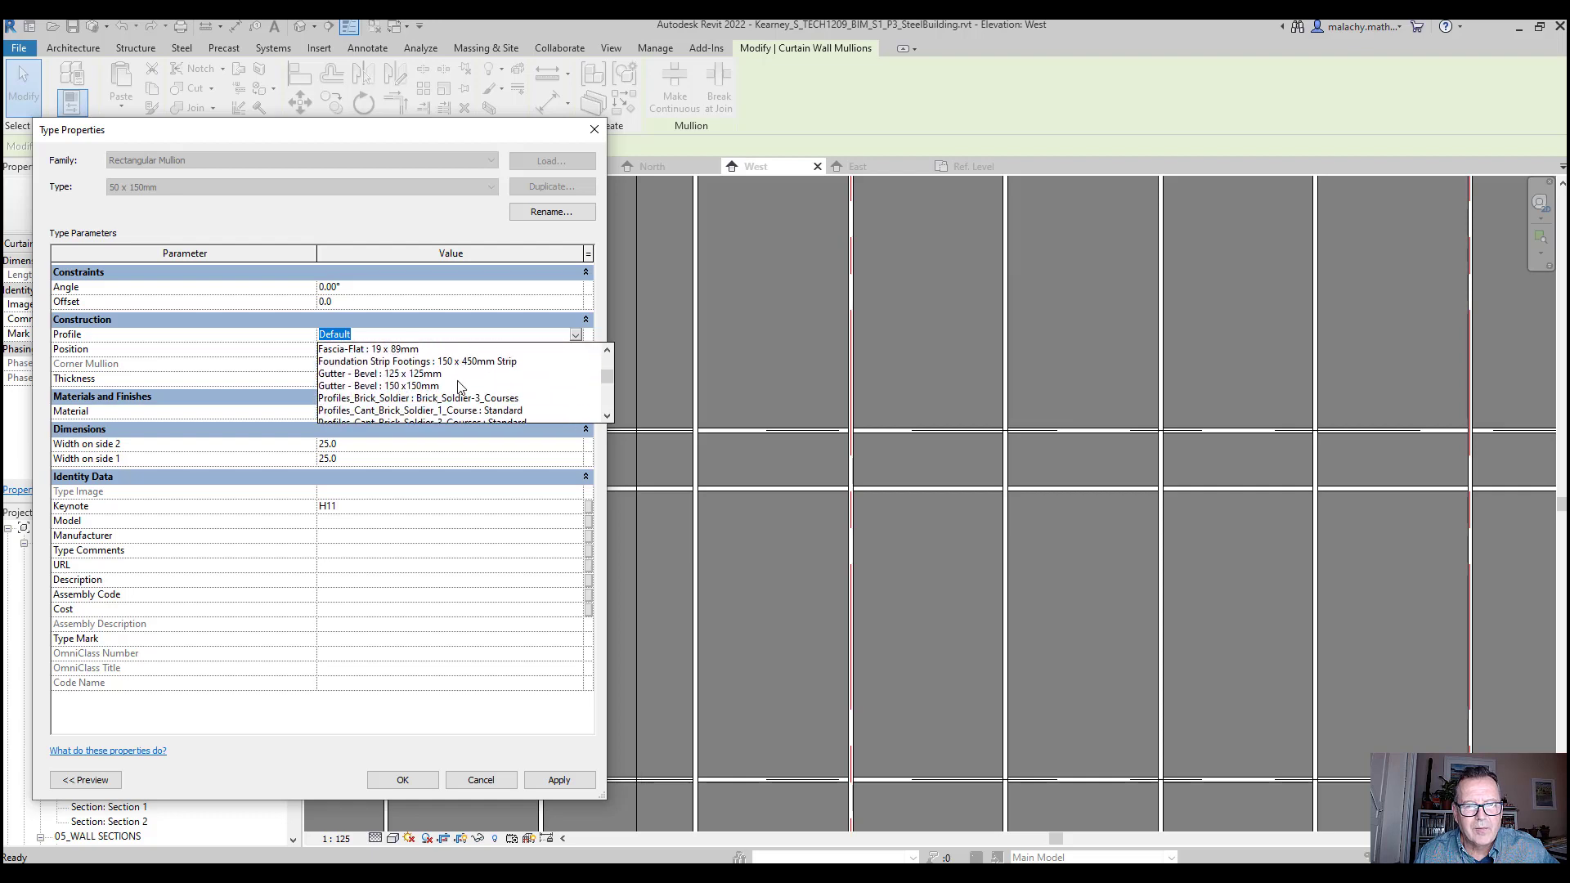
pyautogui.scroll(-3, 461, 387)
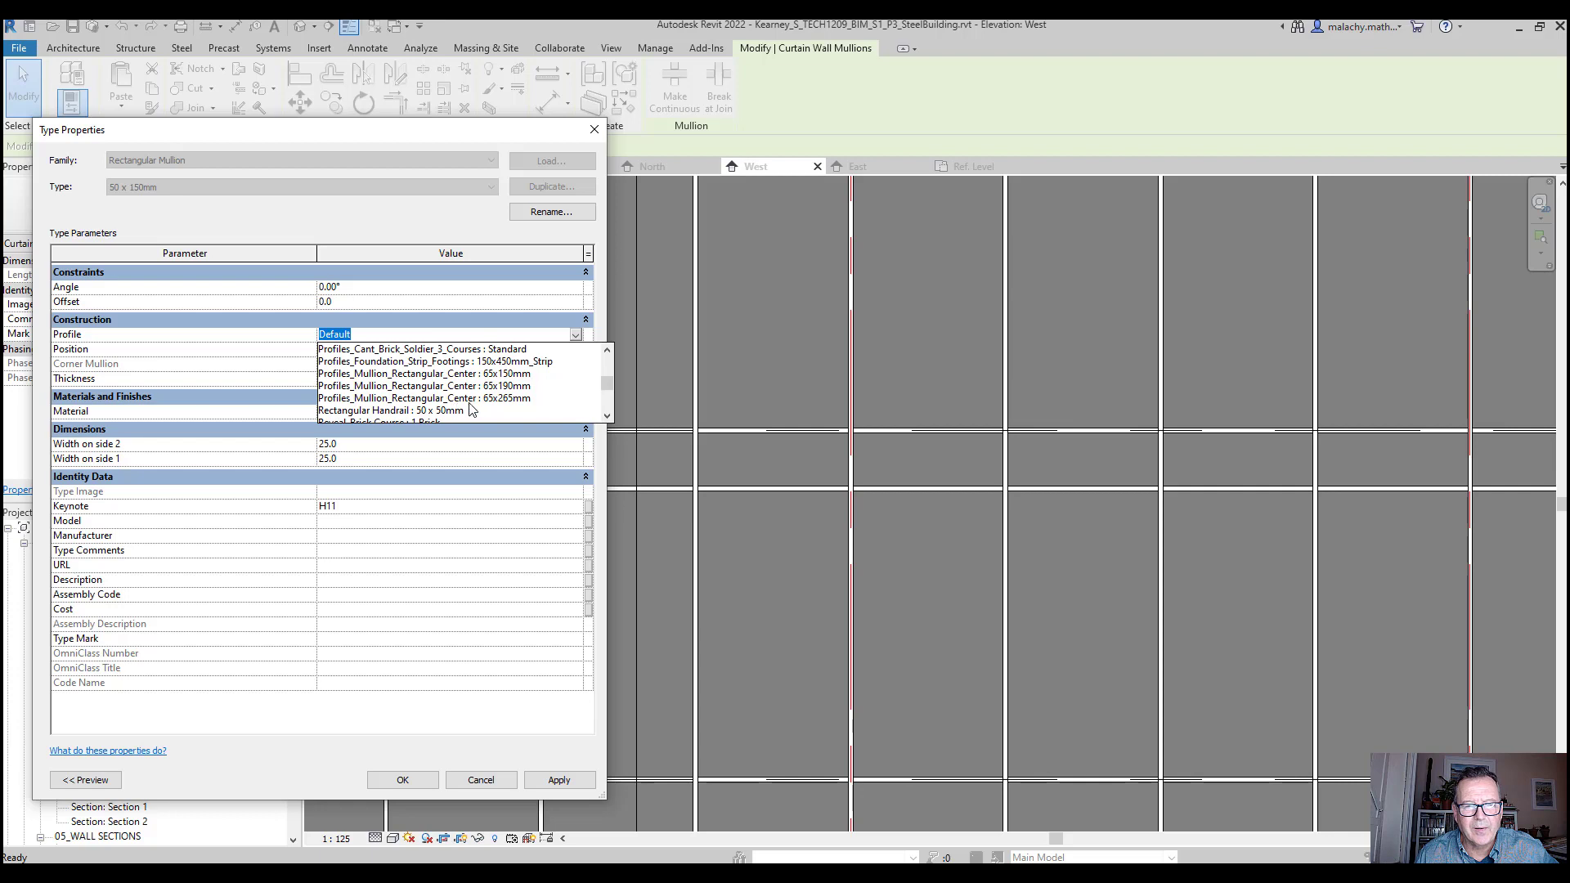
pyautogui.click(493, 375)
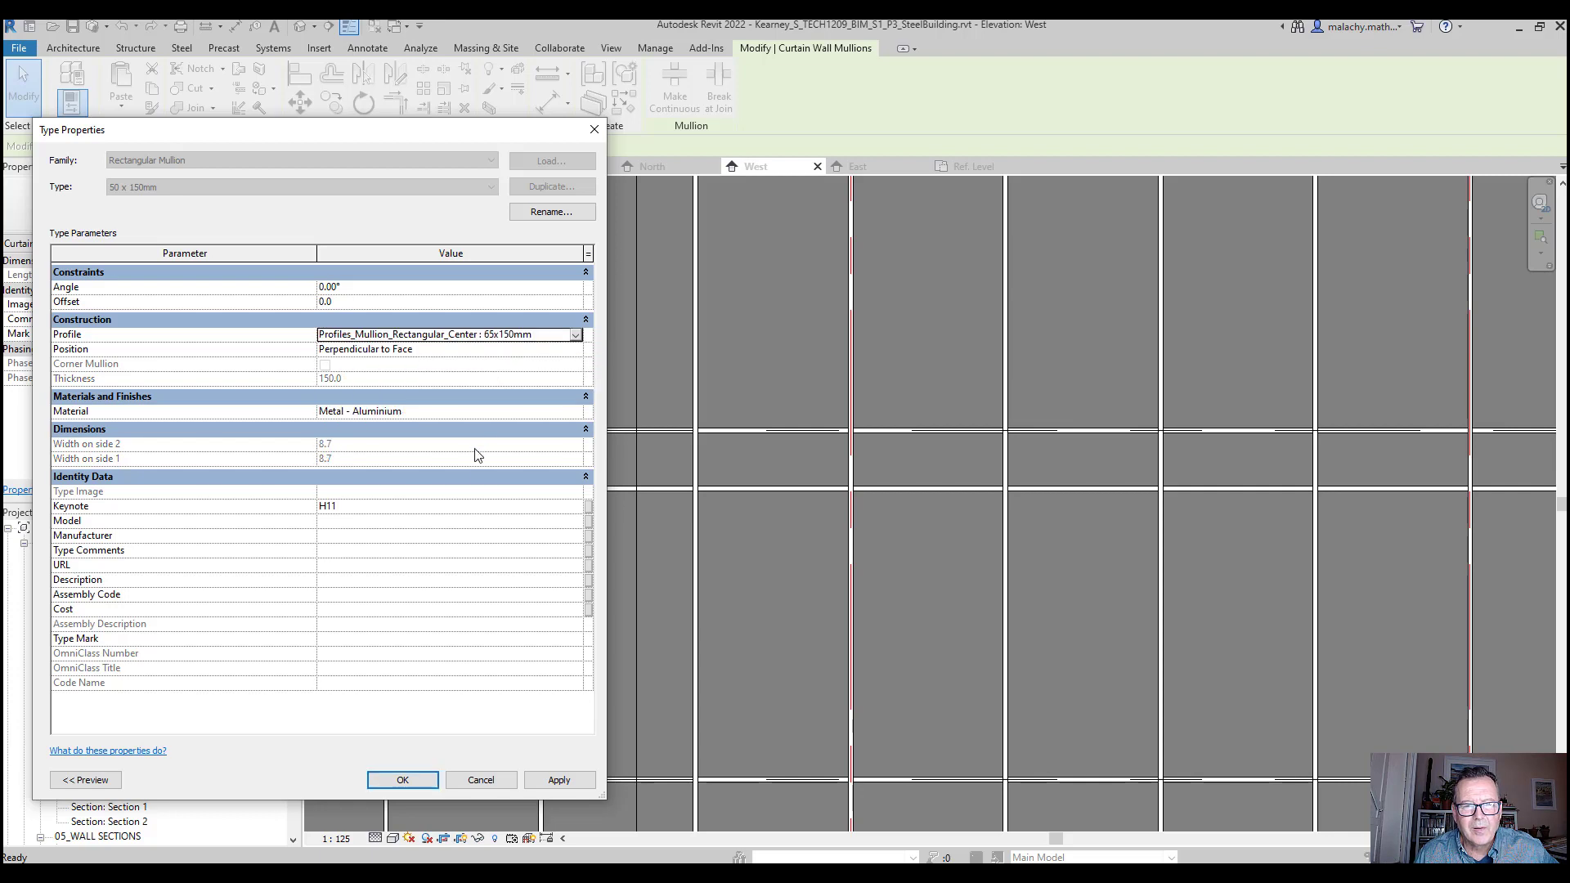
pyautogui.click(546, 783)
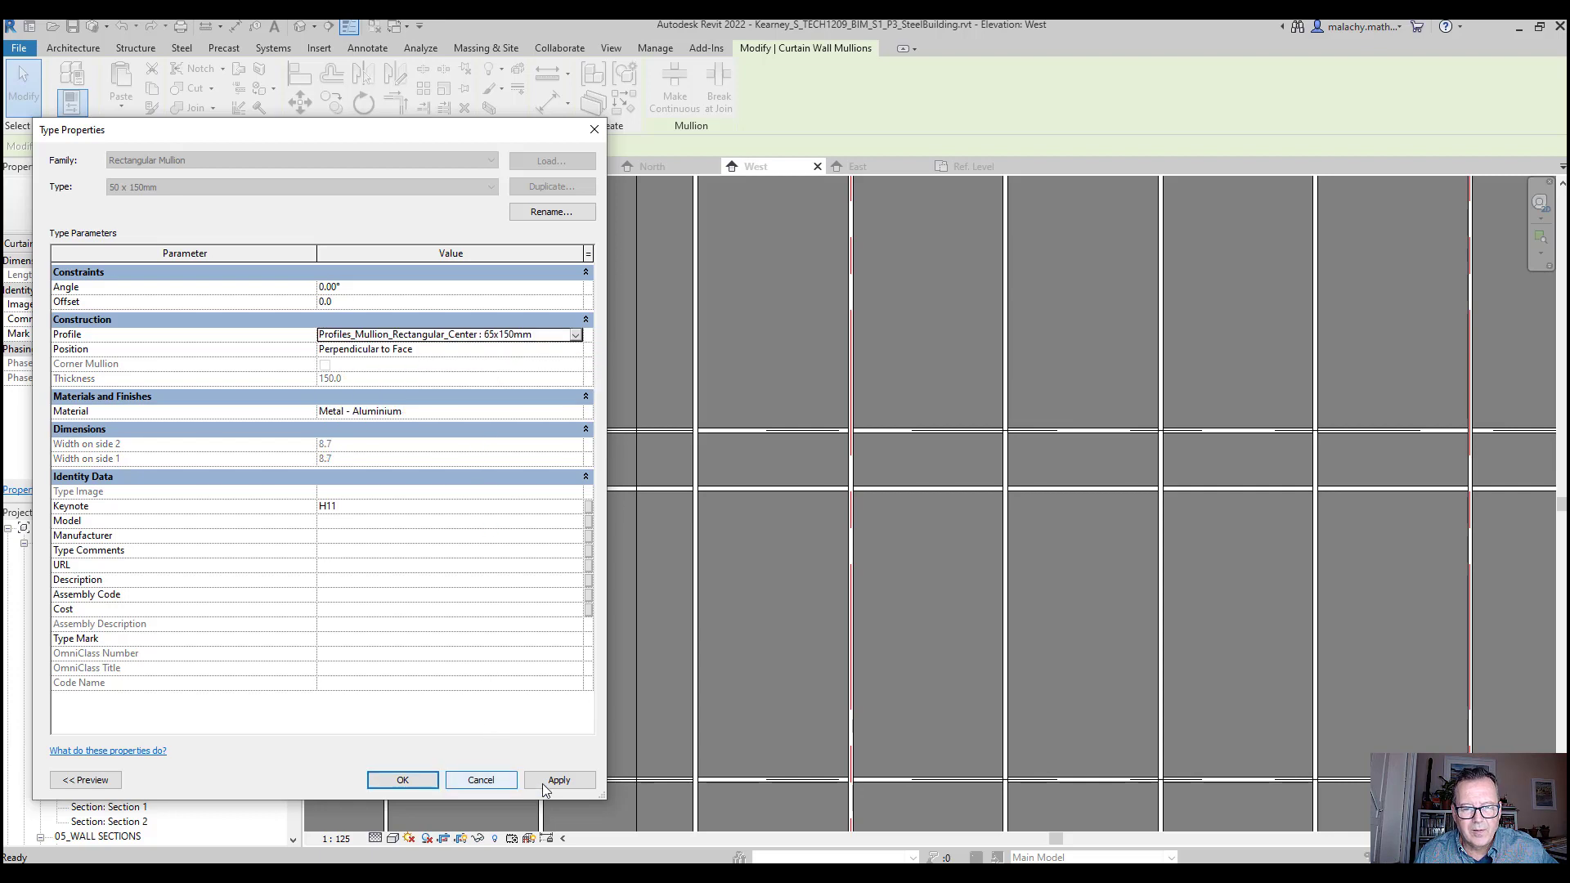
pyautogui.click(403, 780)
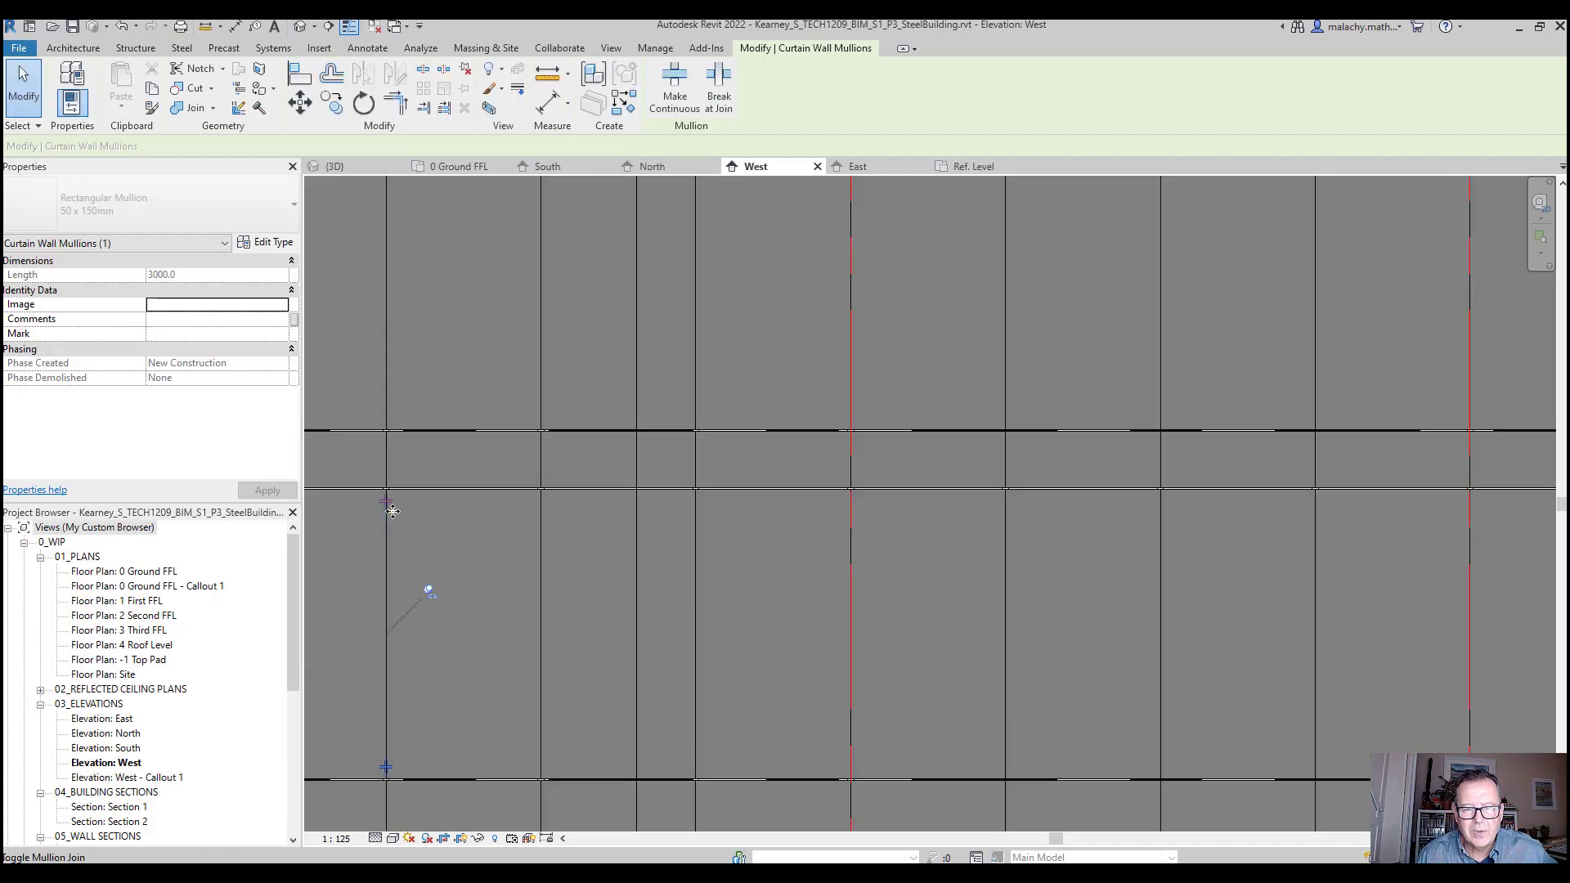
# Examine the facade's reprofiled mullions in the West elevation and in the 3D view, up close and across the whole building
pyautogui.scroll(2, 394, 512)
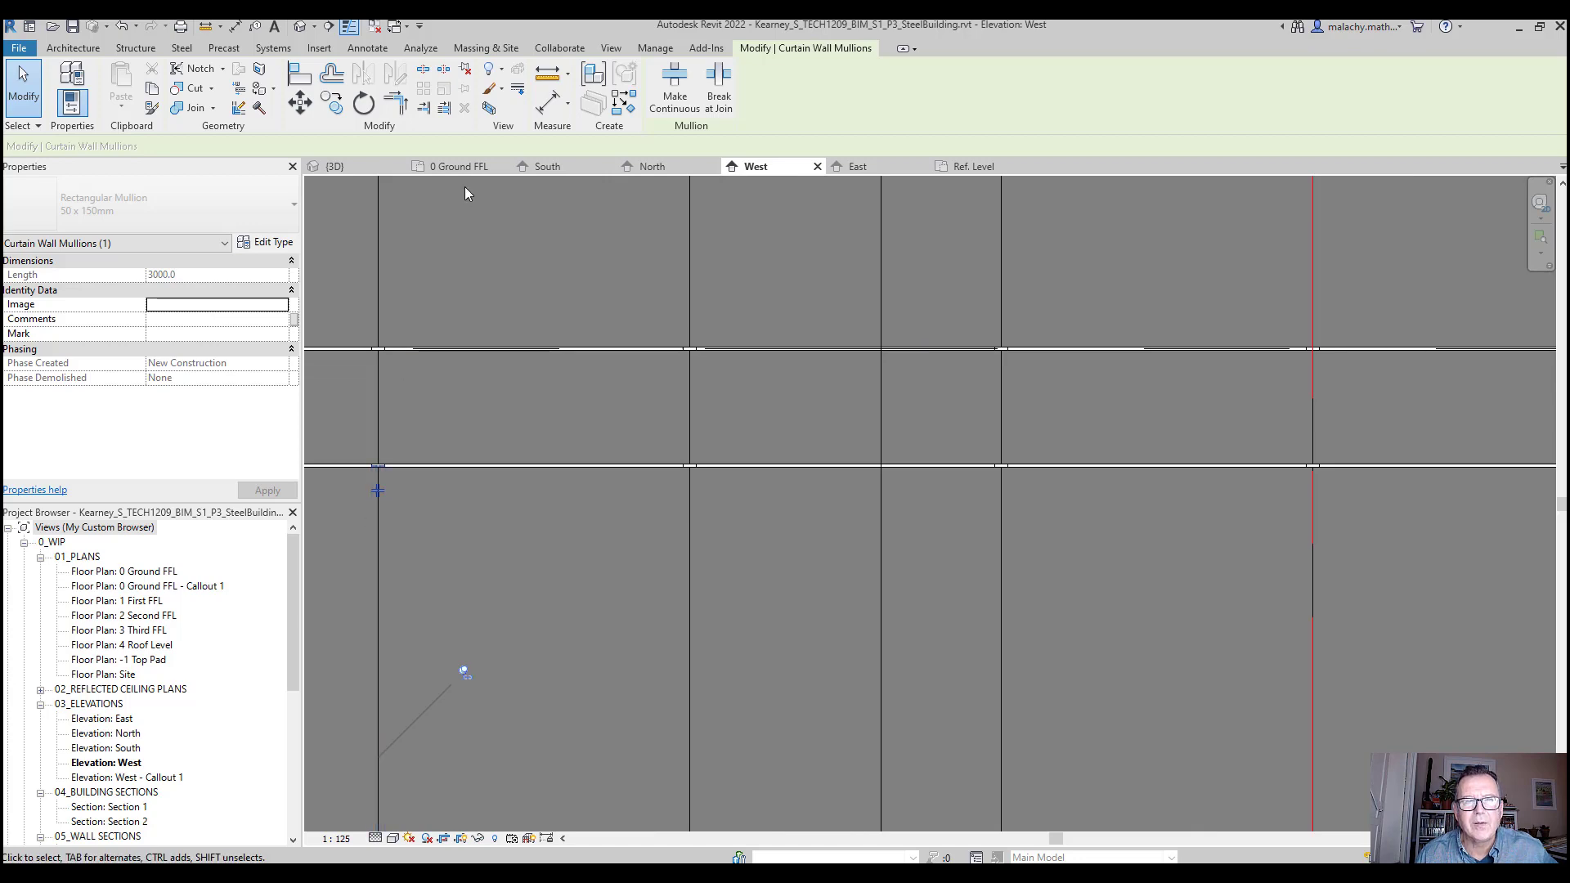
pyautogui.click(353, 167)
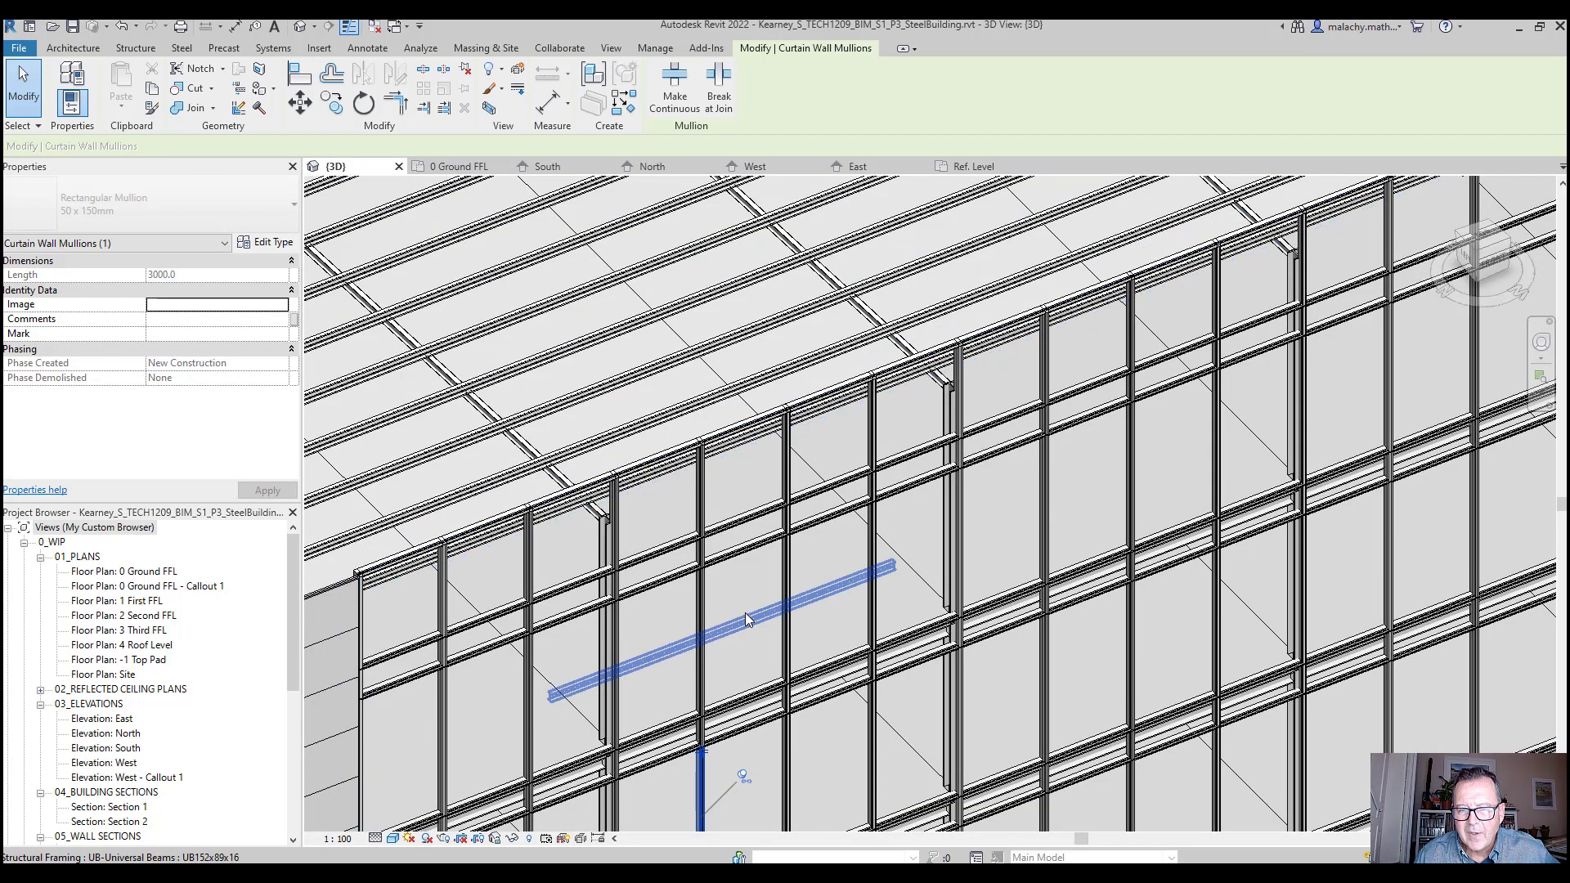
pyautogui.scroll(4, 733, 585)
pyautogui.scroll(1, 733, 583)
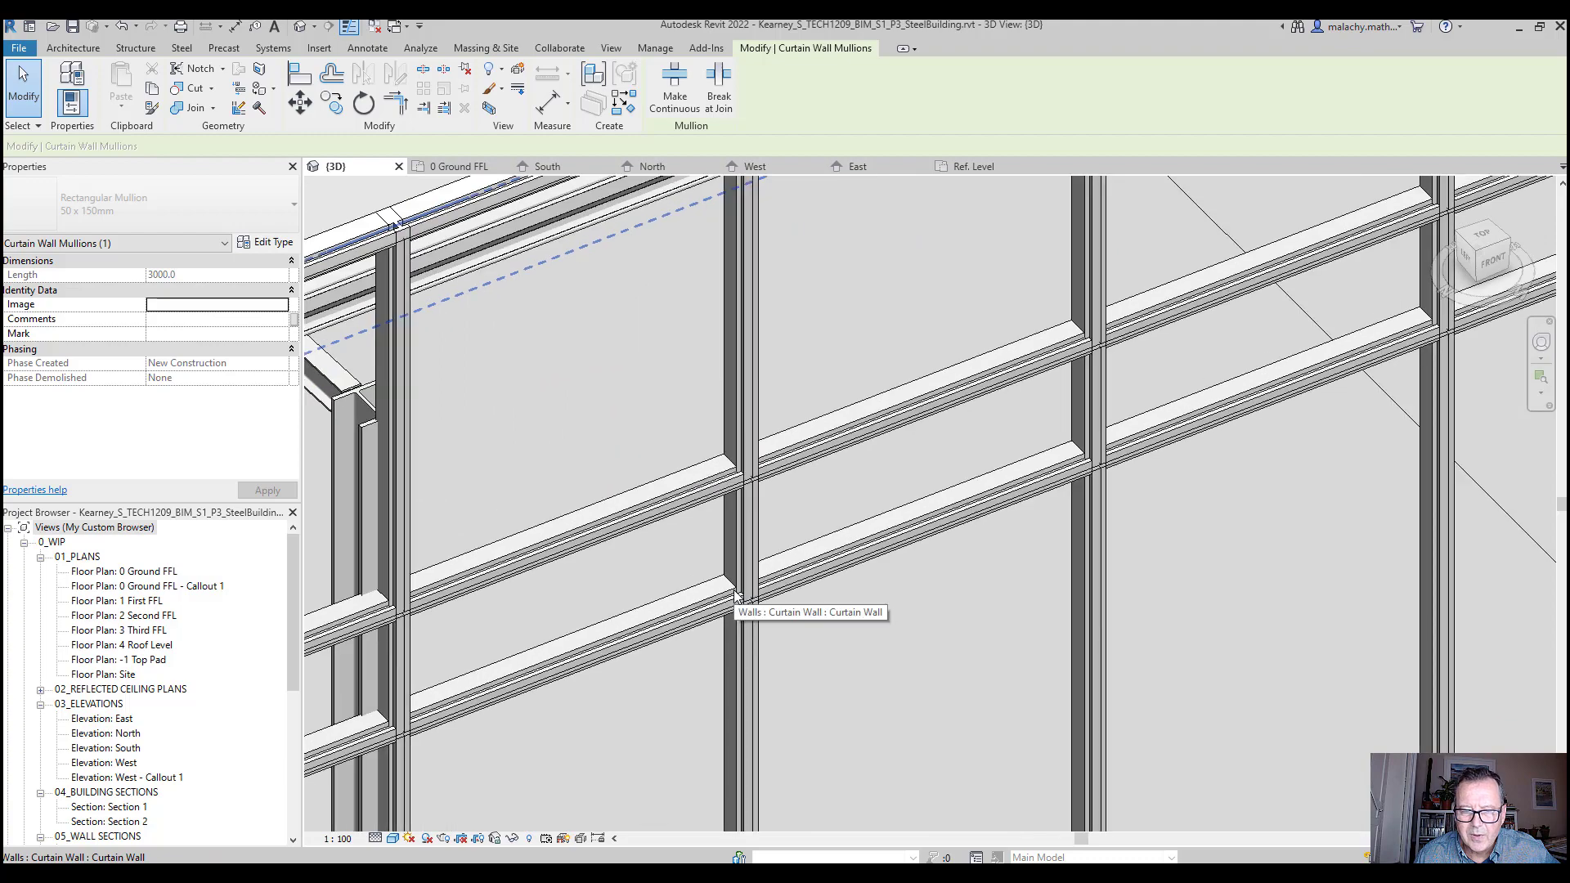
pyautogui.scroll(-7, 640, 598)
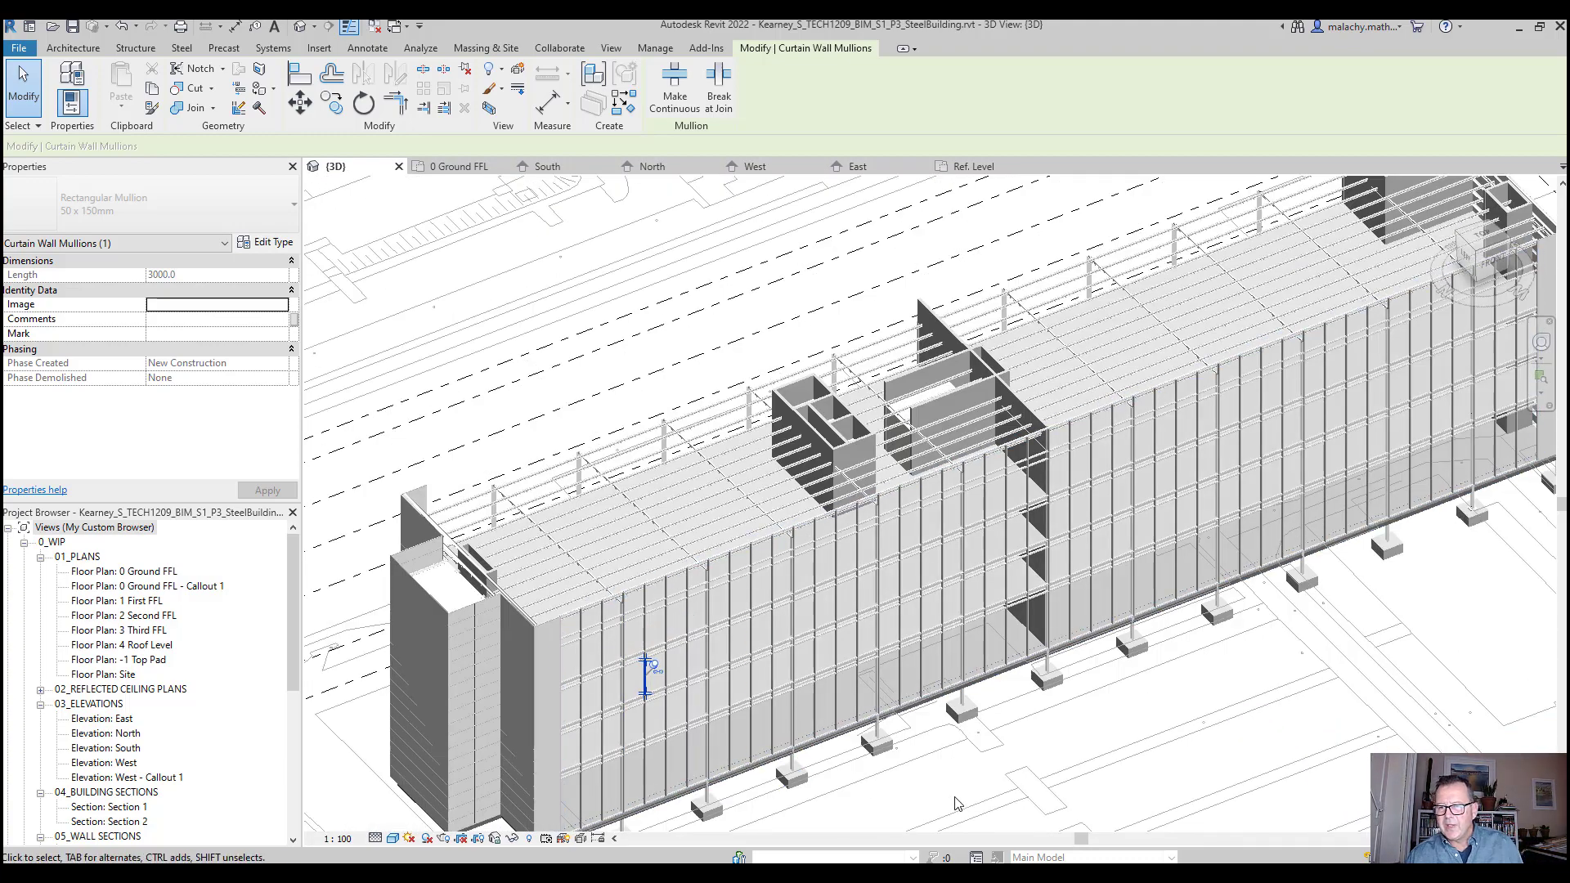
pyautogui.moveTo(959, 782); pyautogui.dragTo(771, 748, button='middle')
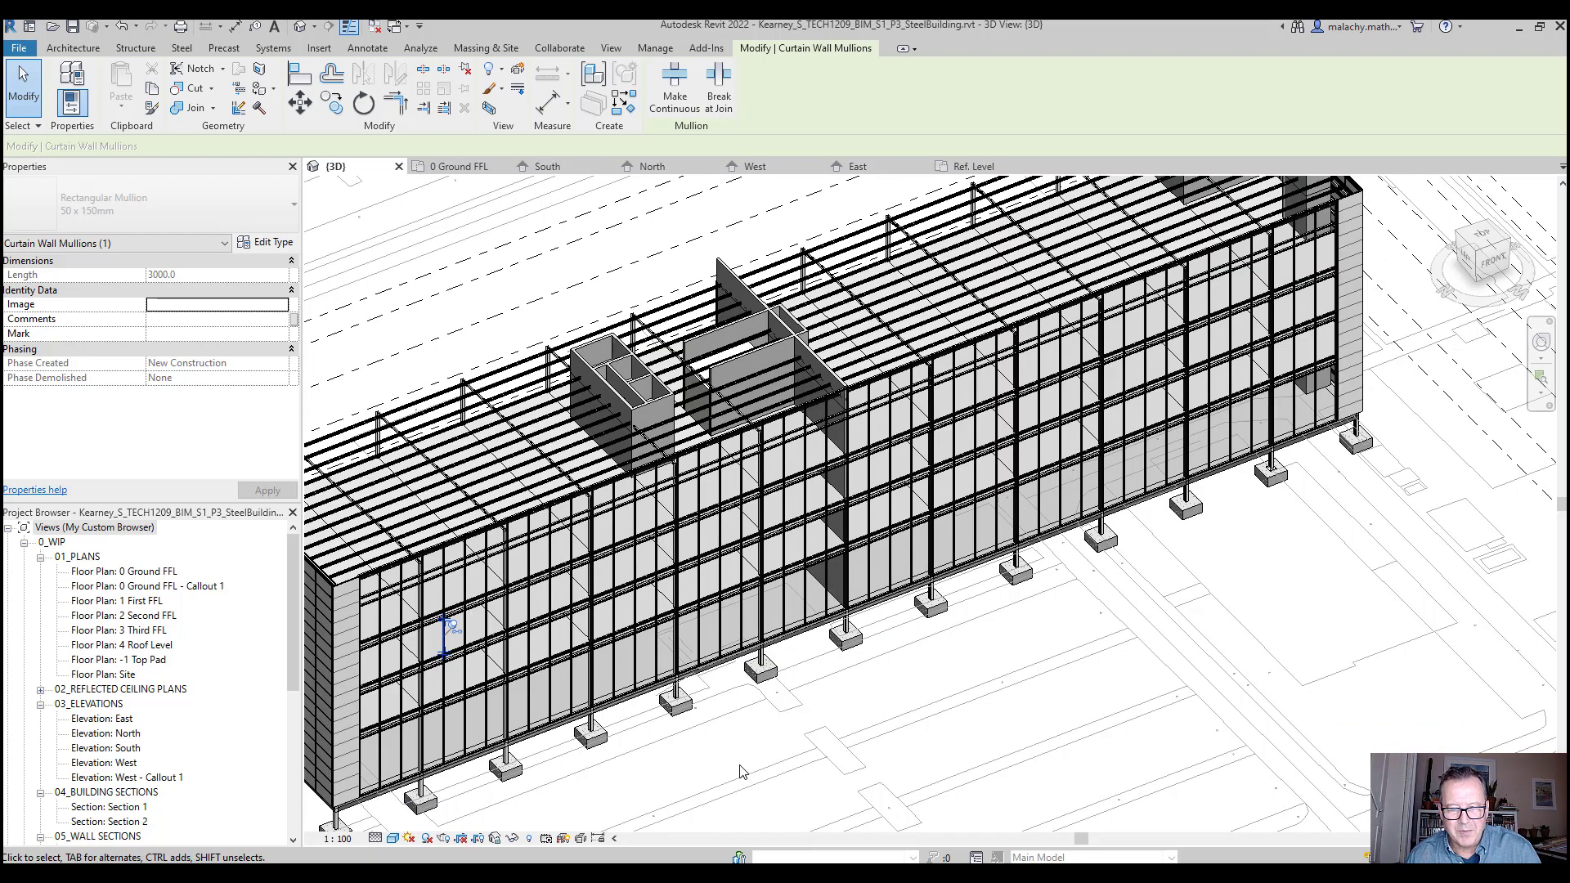
pyautogui.press('Escape')
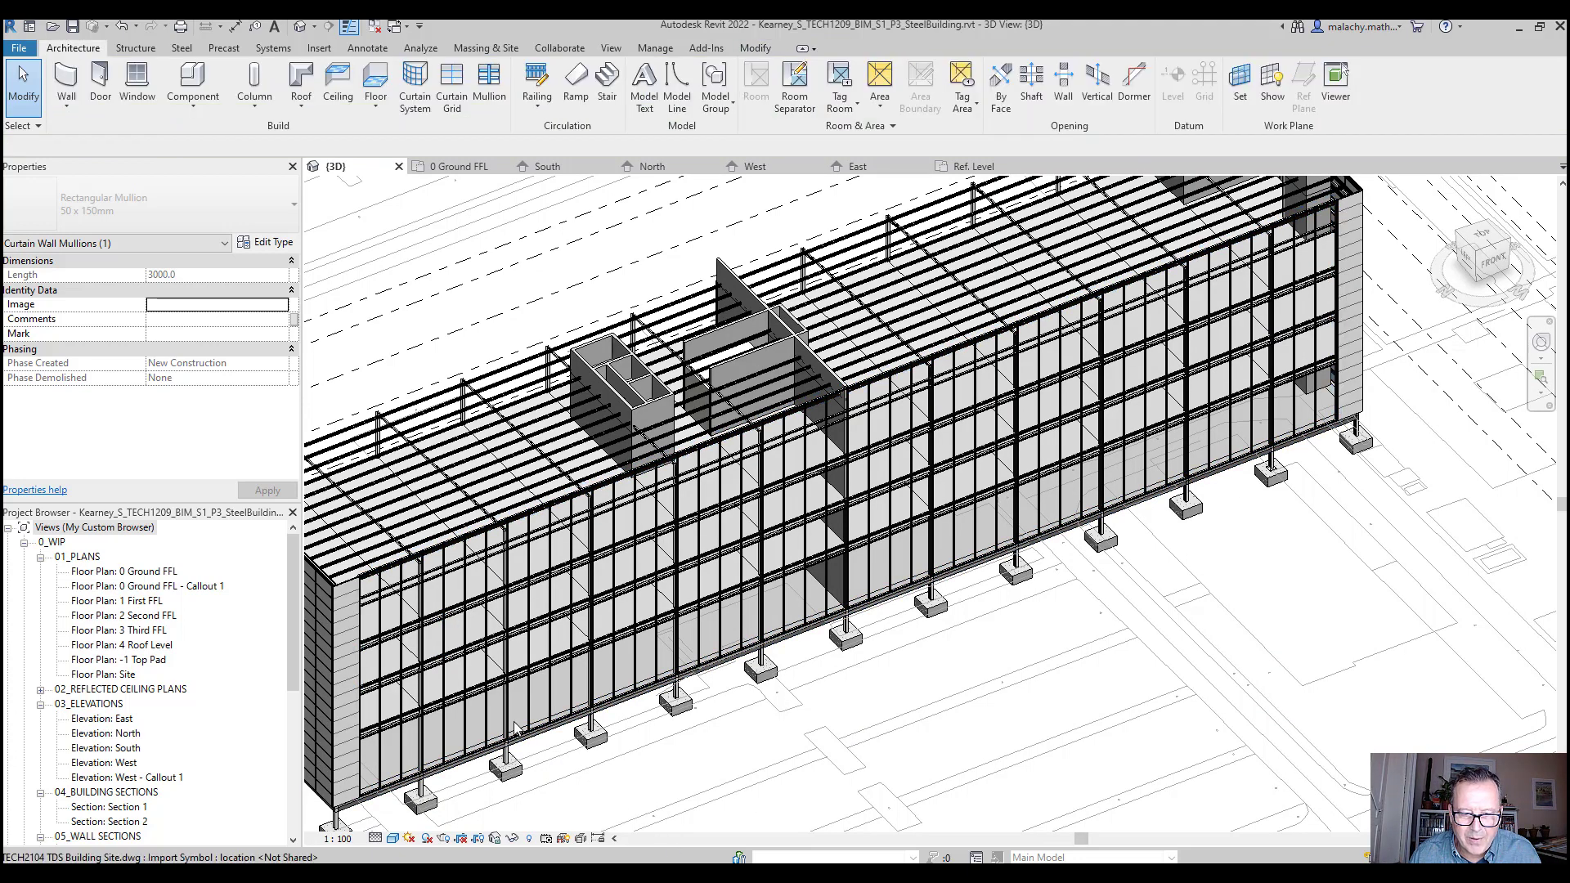
pyautogui.scroll(8, 453, 628)
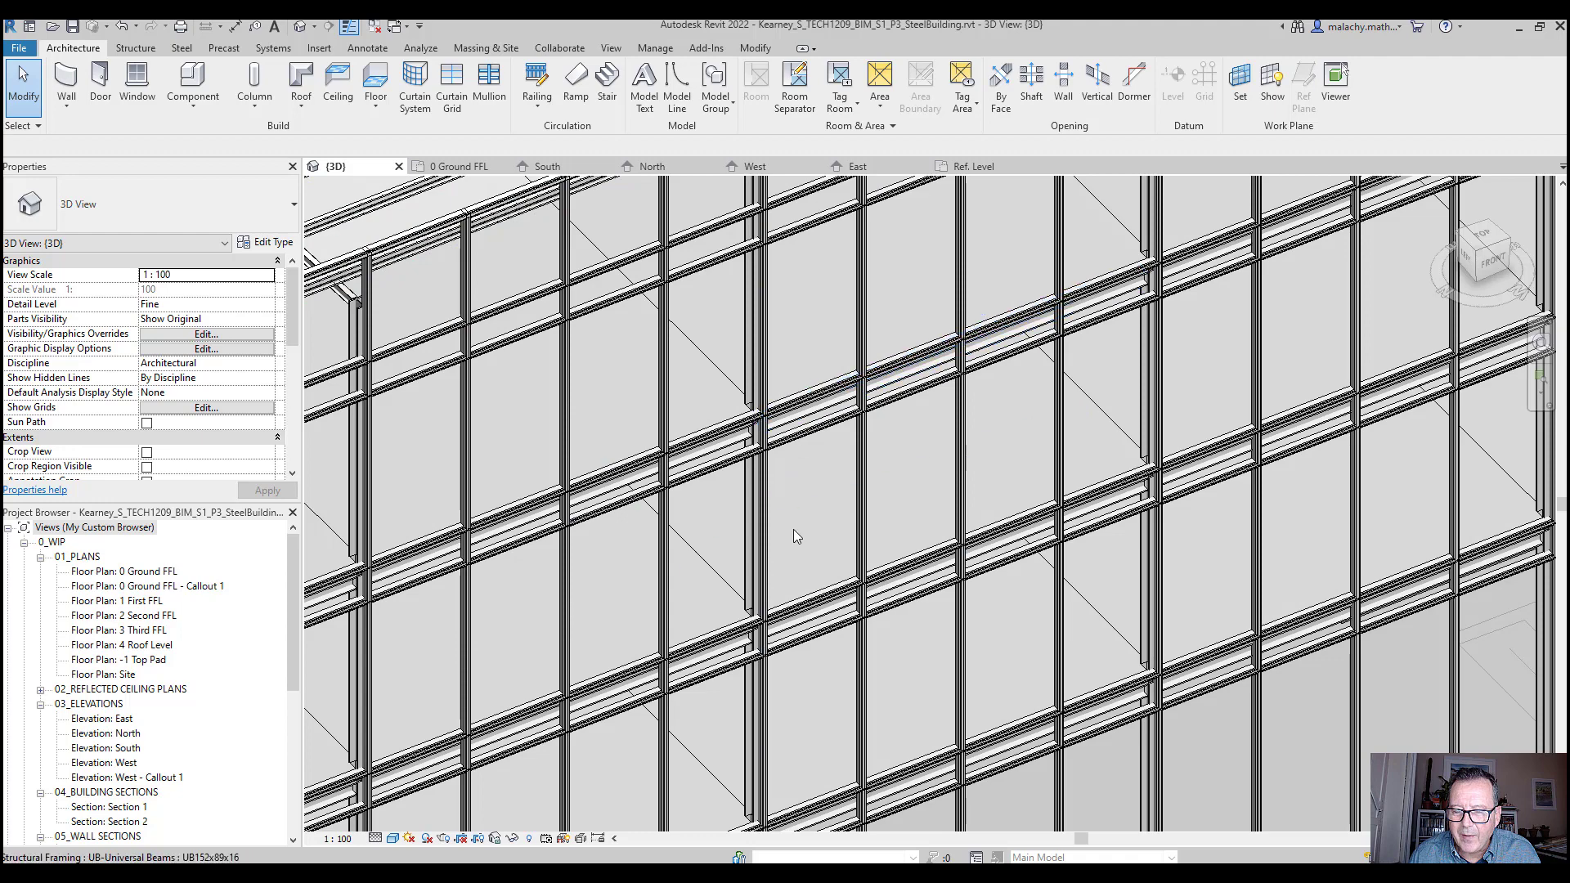
pyautogui.scroll(-3, 799, 564)
pyautogui.scroll(-3, 798, 564)
pyautogui.scroll(-1, 1020, 757)
pyautogui.moveTo(1019, 765); pyautogui.dragTo(955, 768, button='middle')
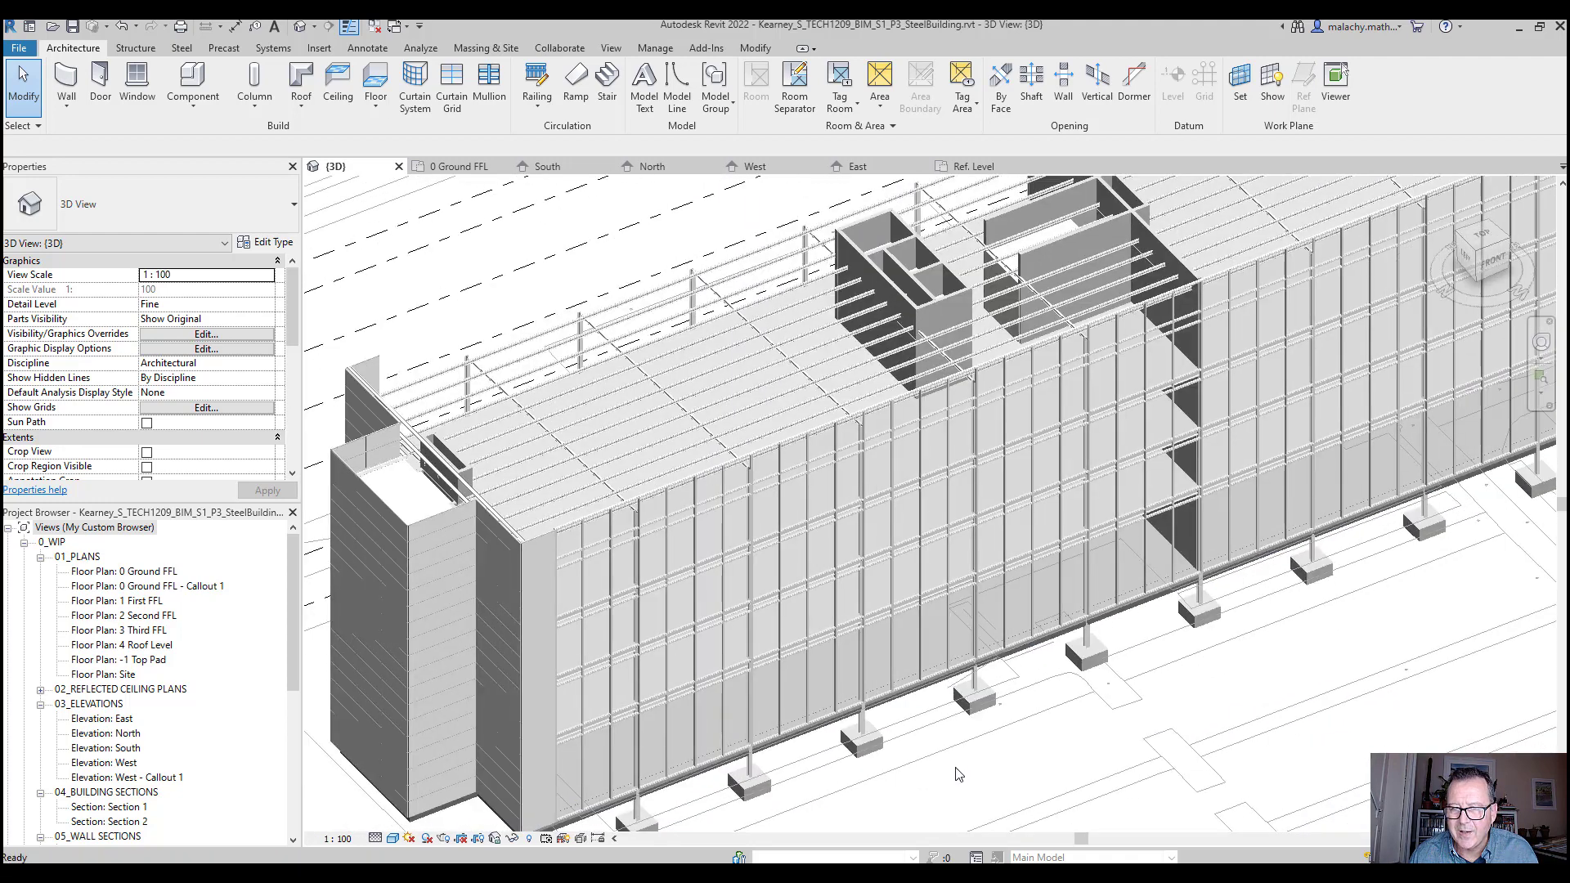
pyautogui.scroll(1, 942, 769)
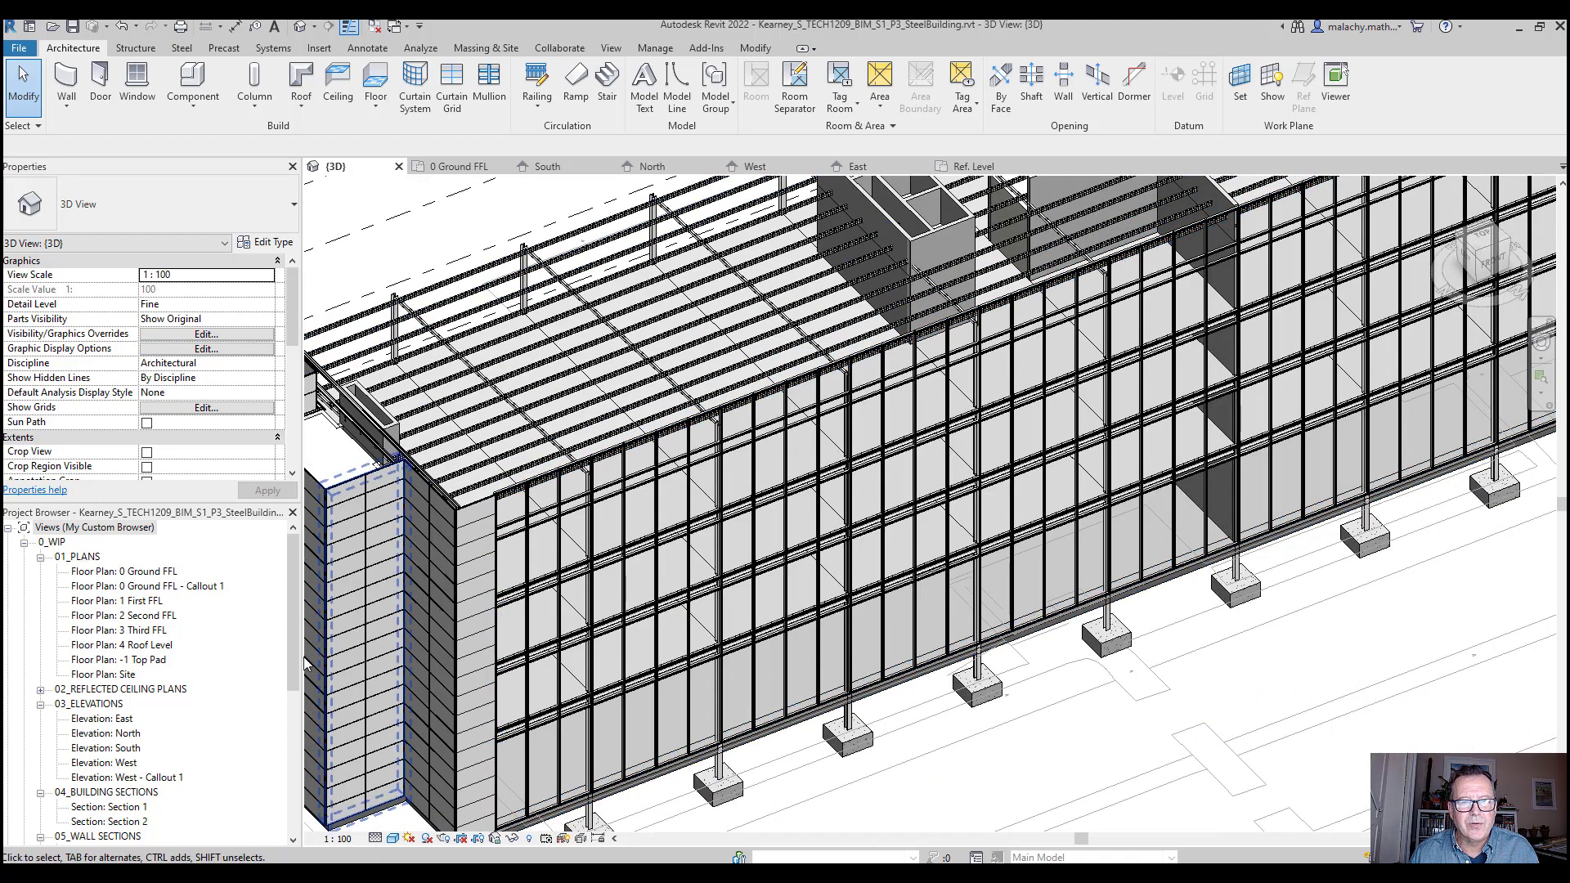
# Open the Section 4 wall section from the ground floor plan and examine the mullions where they meet the floor and steel beam
pyautogui.click(456, 166)
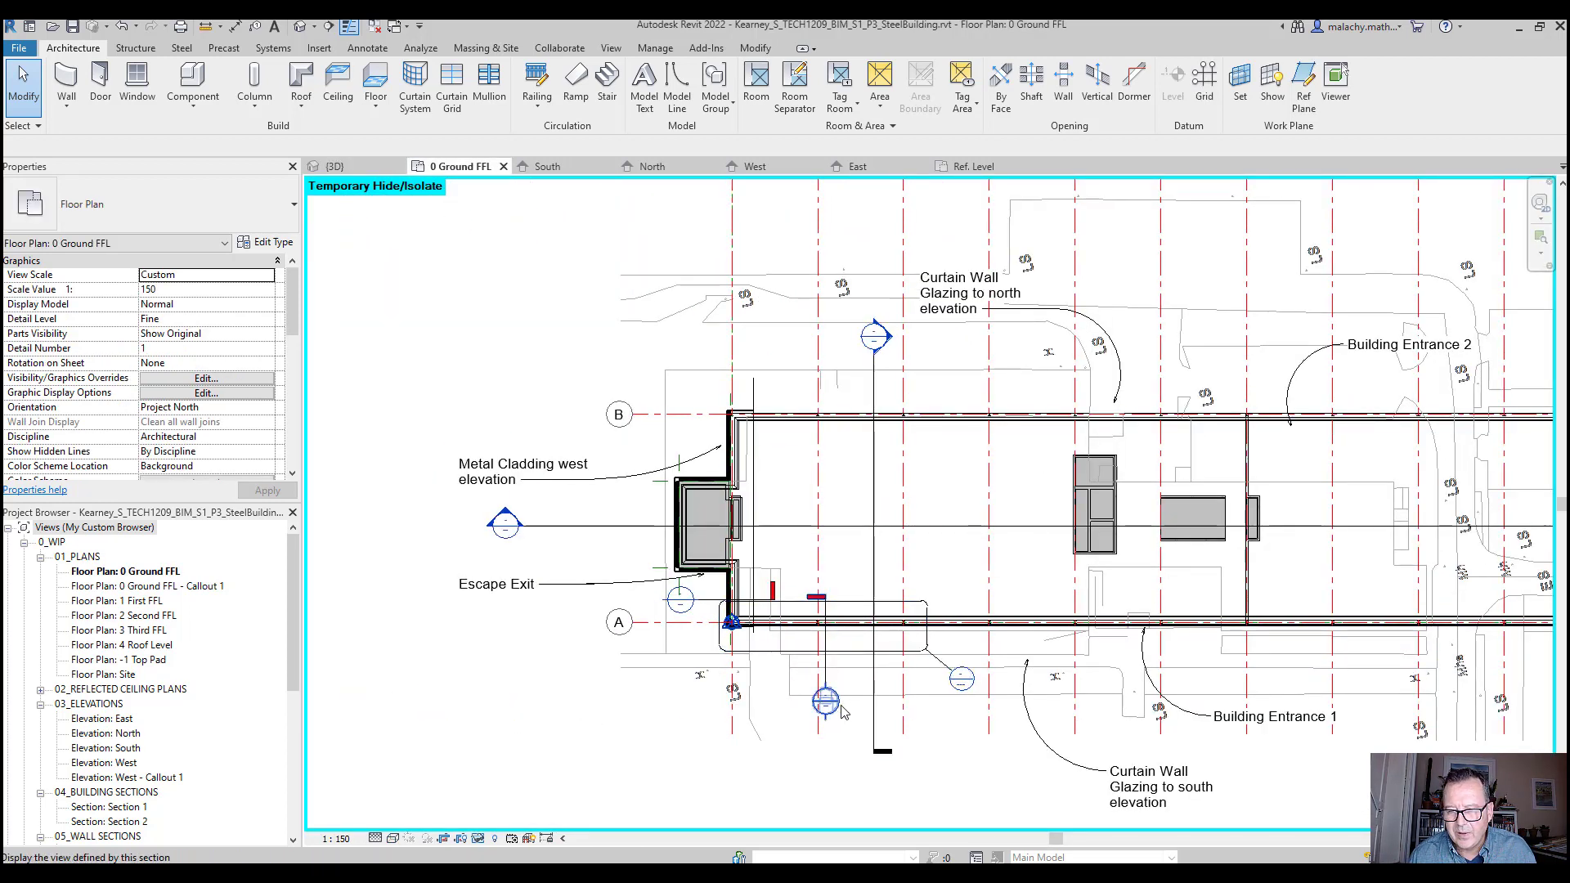
pyautogui.doubleClick(831, 703)
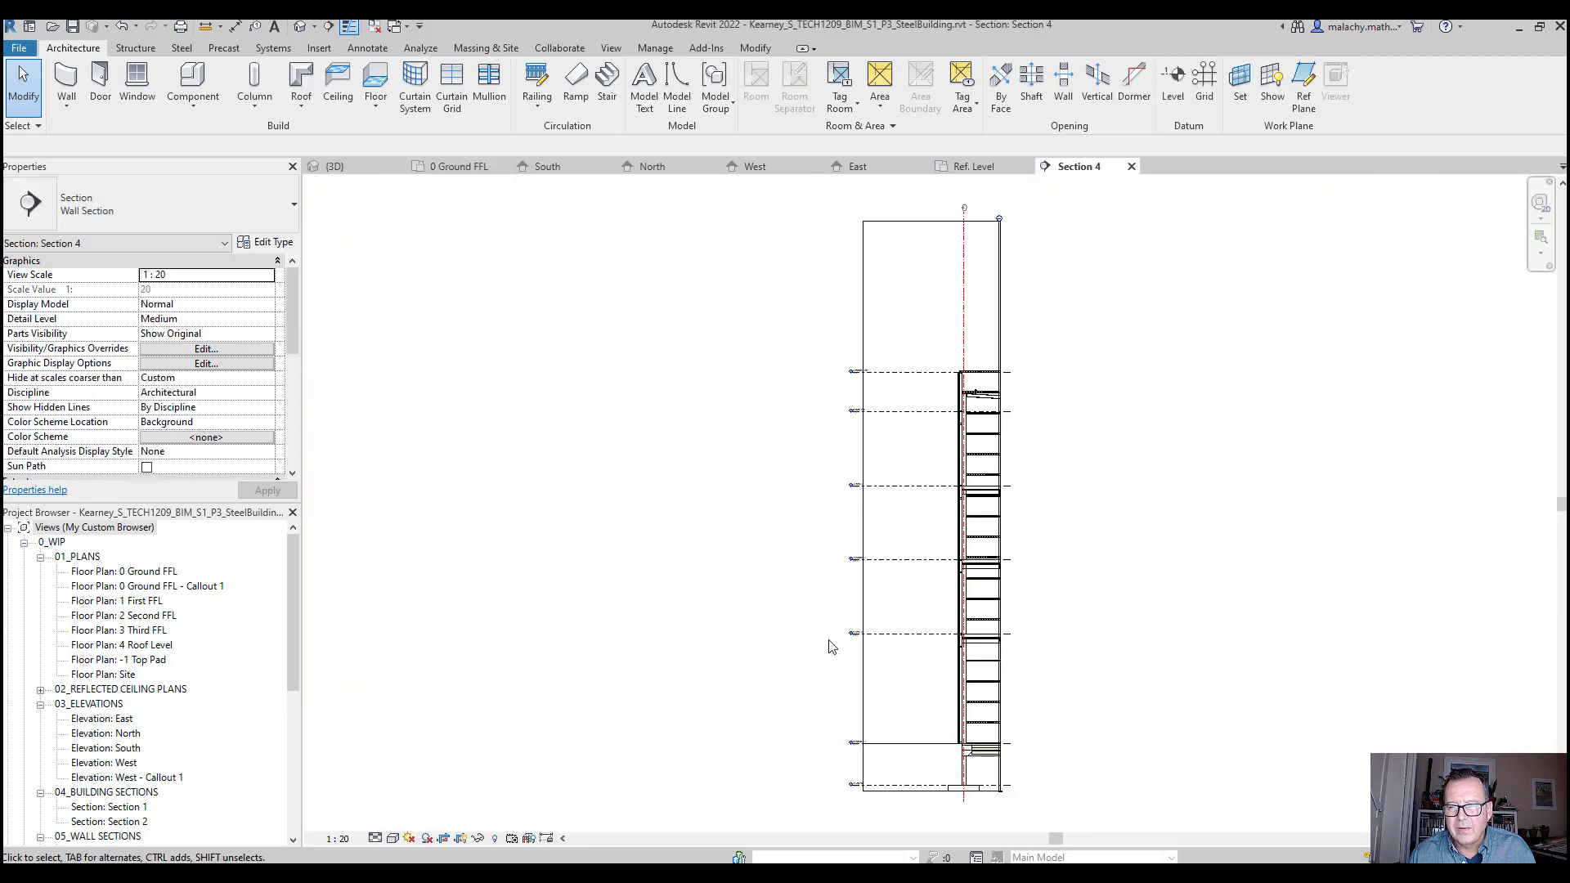
pyautogui.scroll(10, 963, 517)
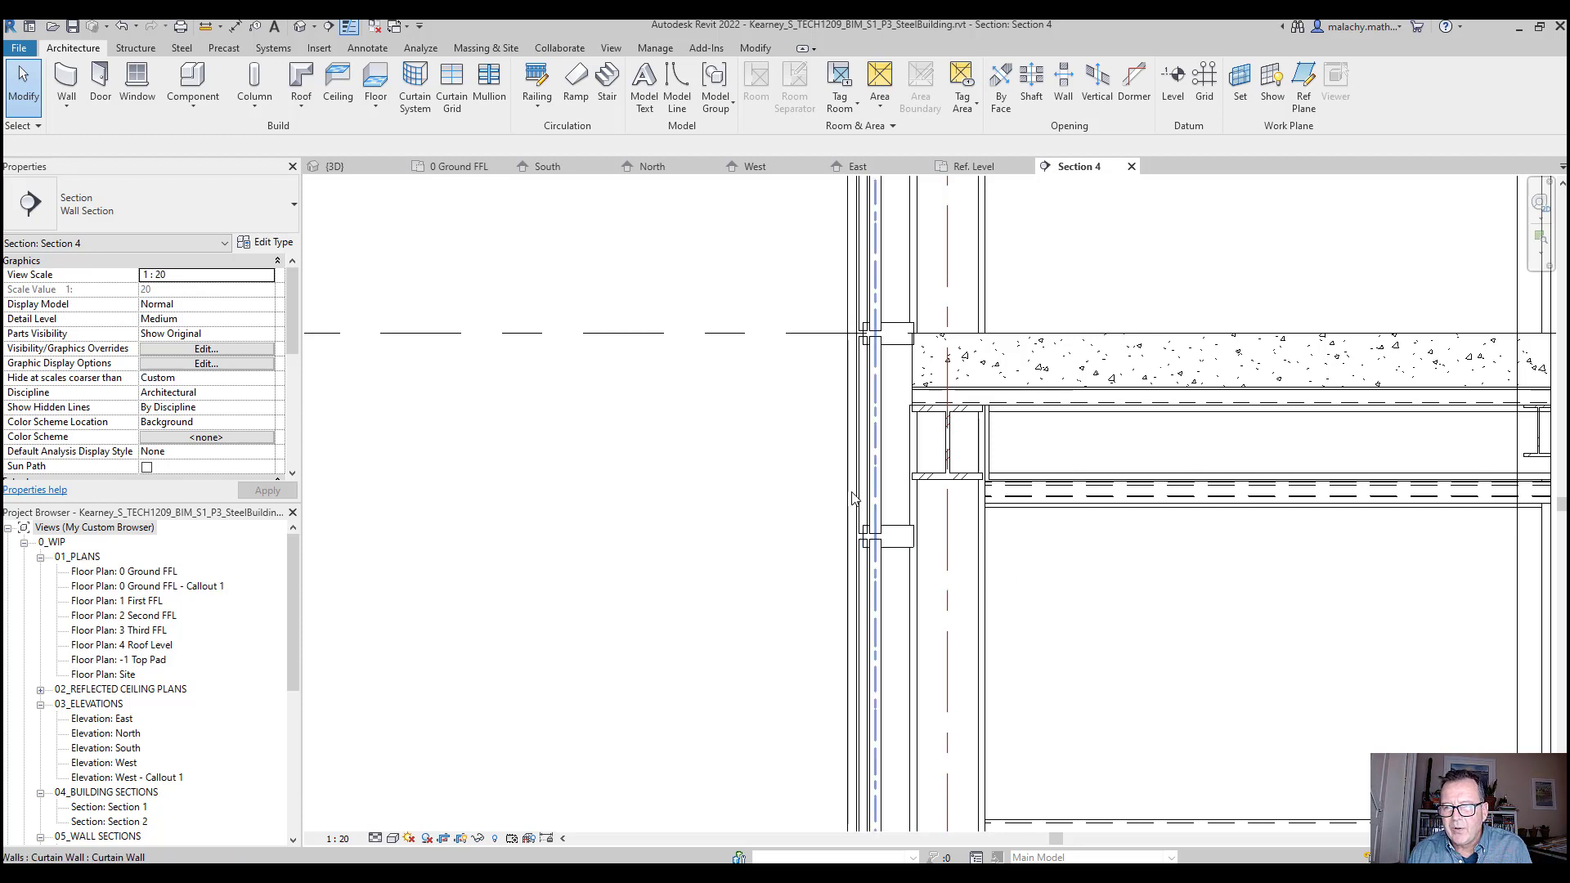
pyautogui.scroll(-3, 797, 556)
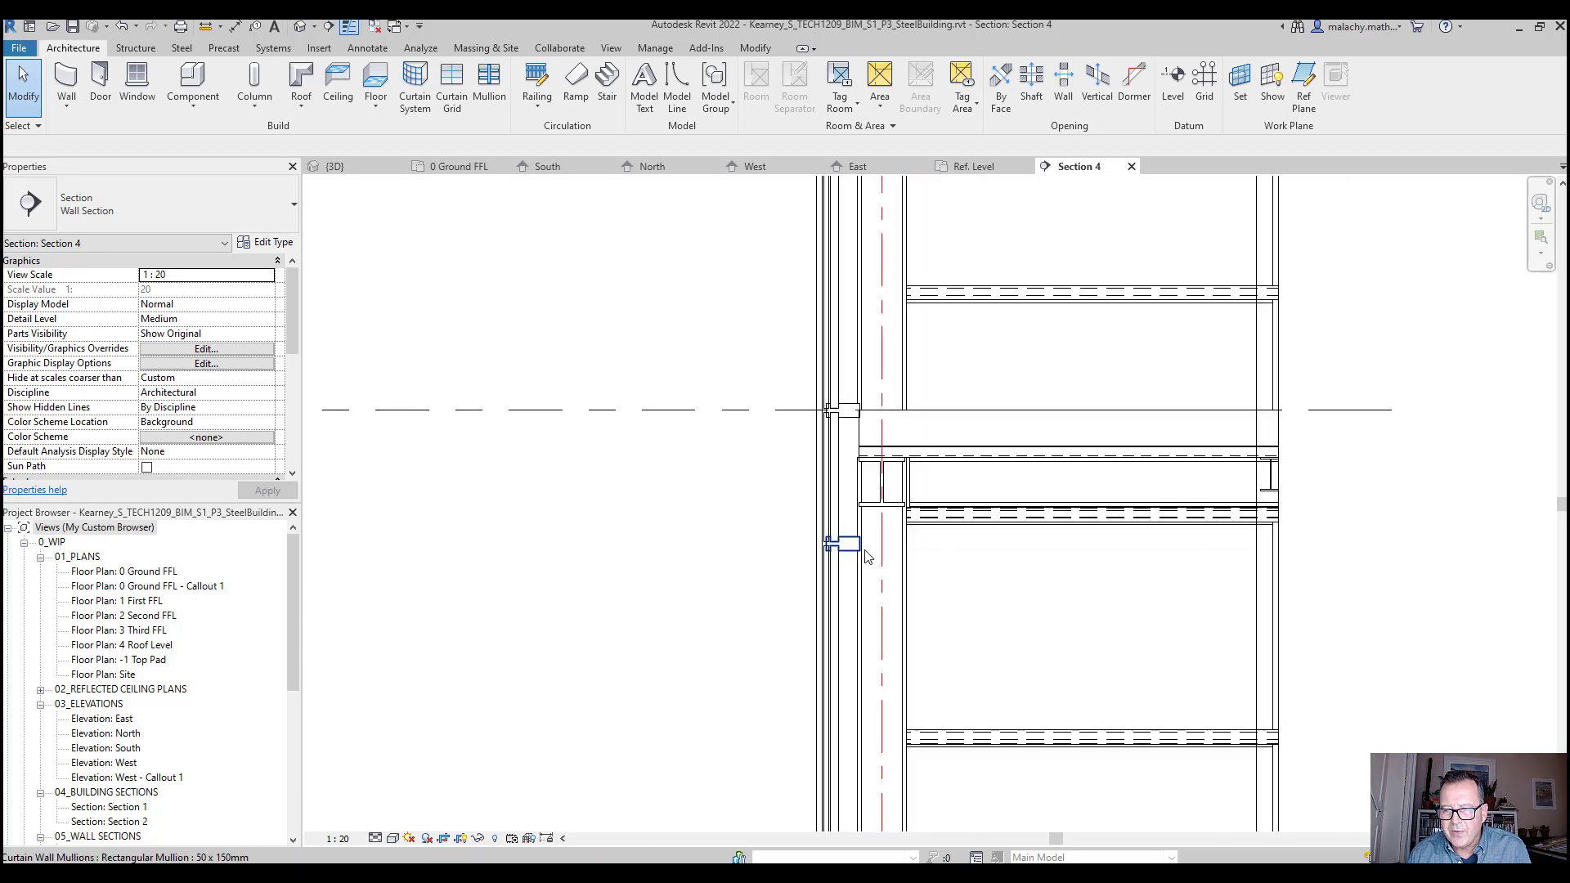
pyautogui.scroll(3, 866, 556)
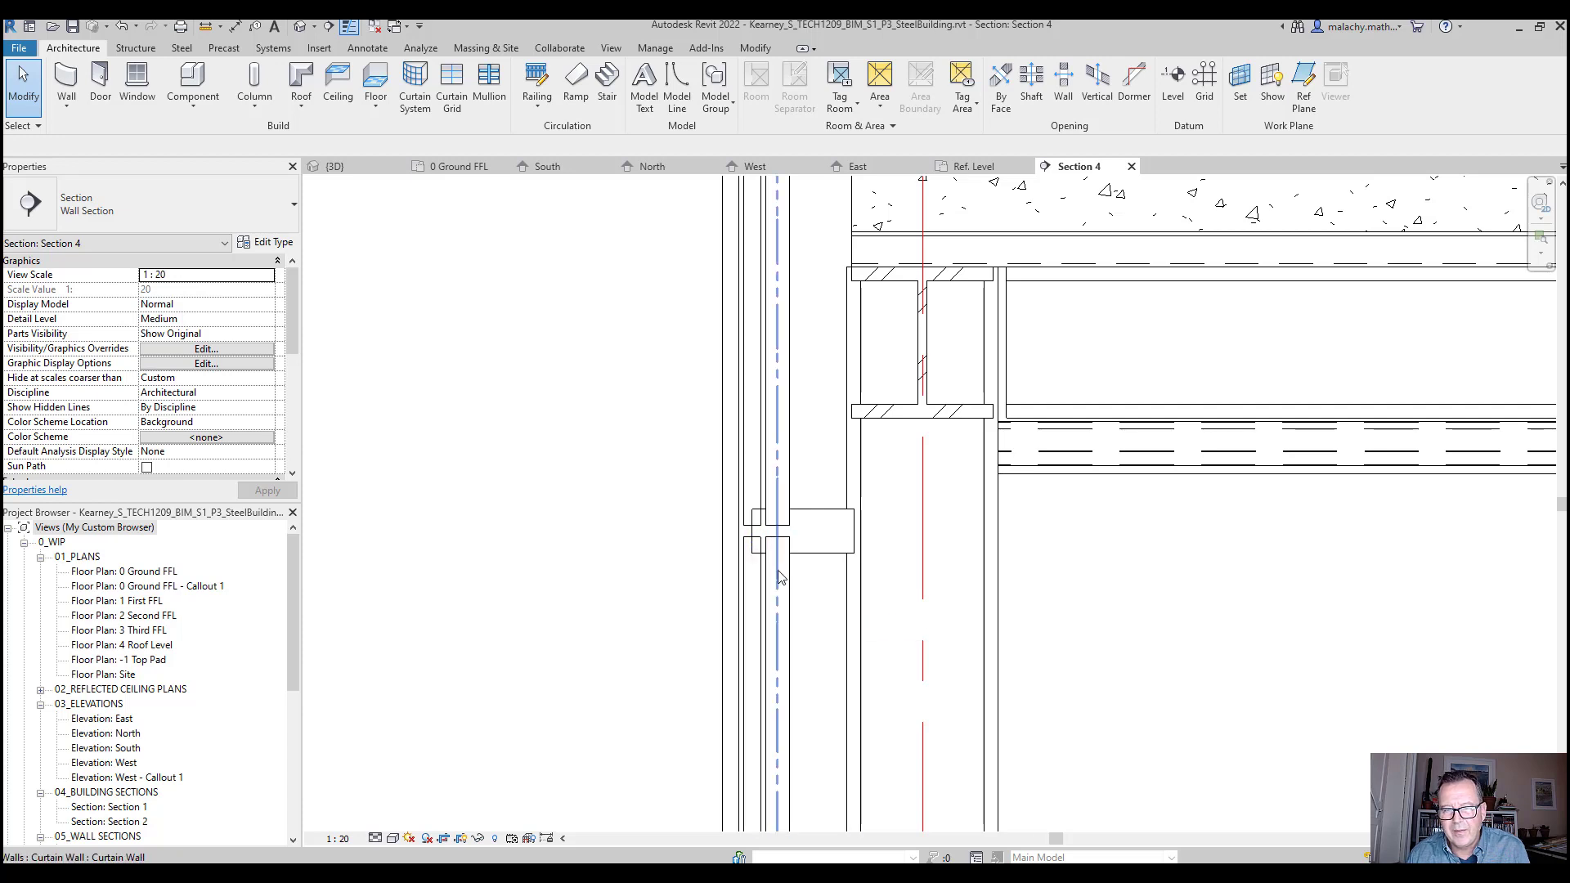
pyautogui.click(740, 626)
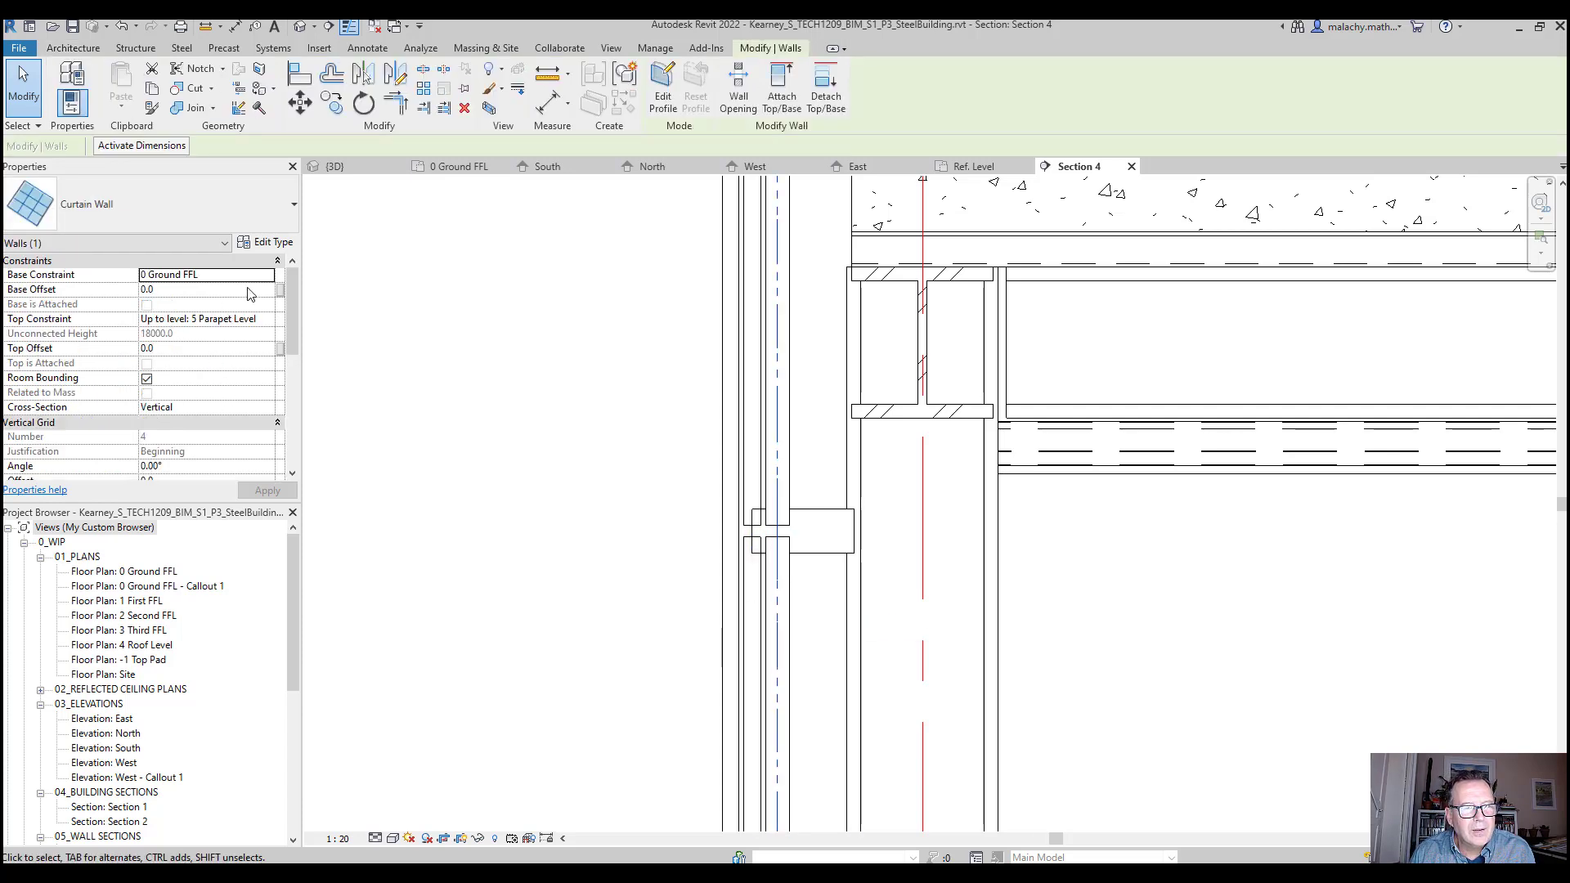
pyautogui.click(267, 242)
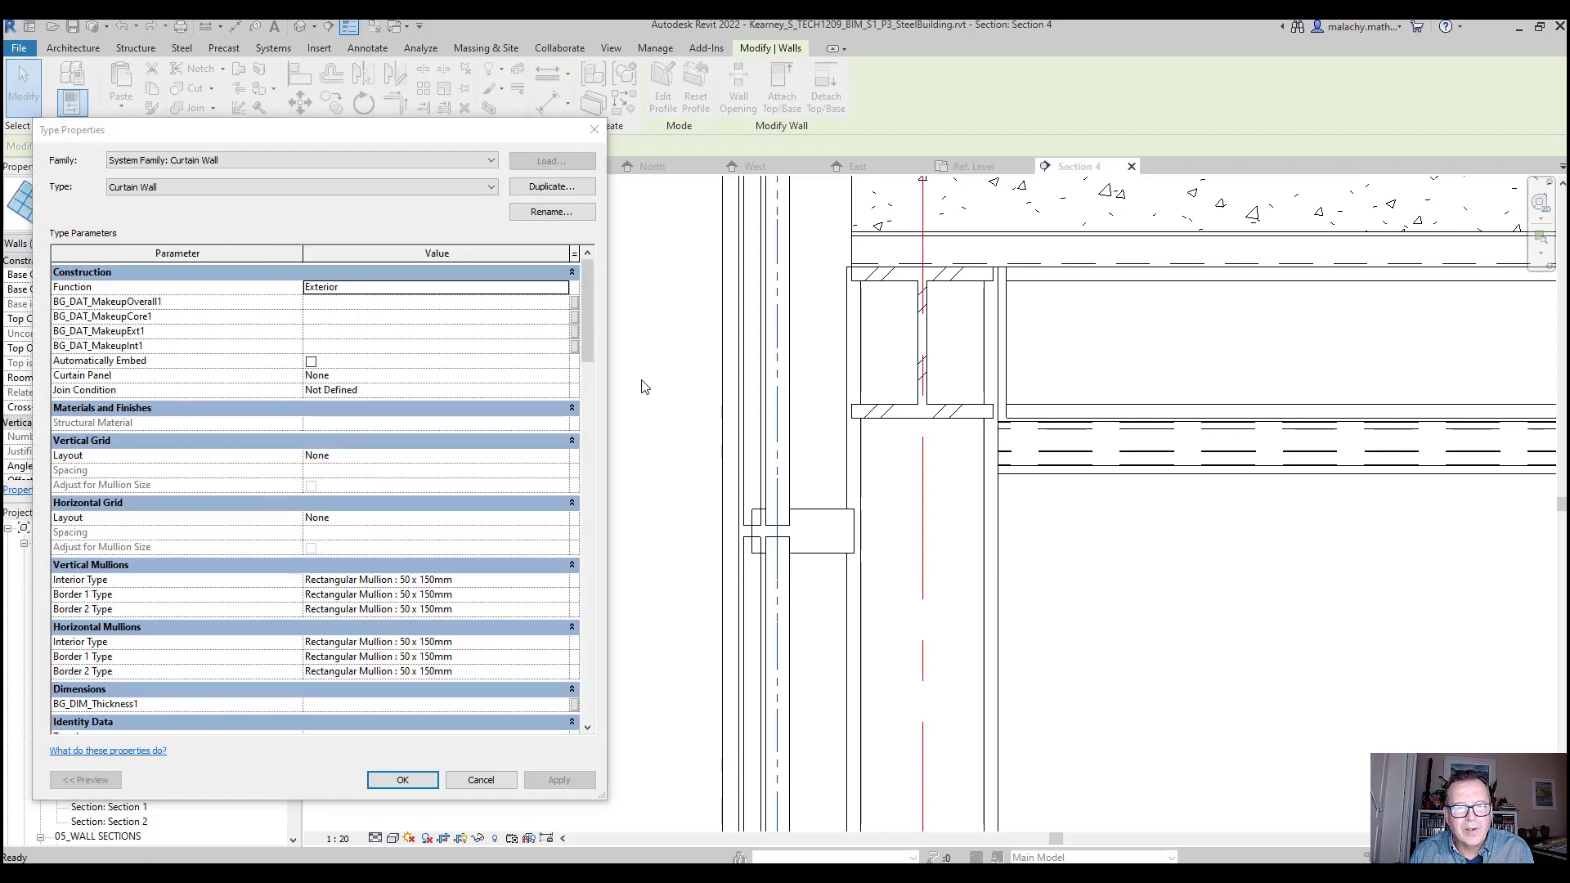
pyautogui.click(480, 780)
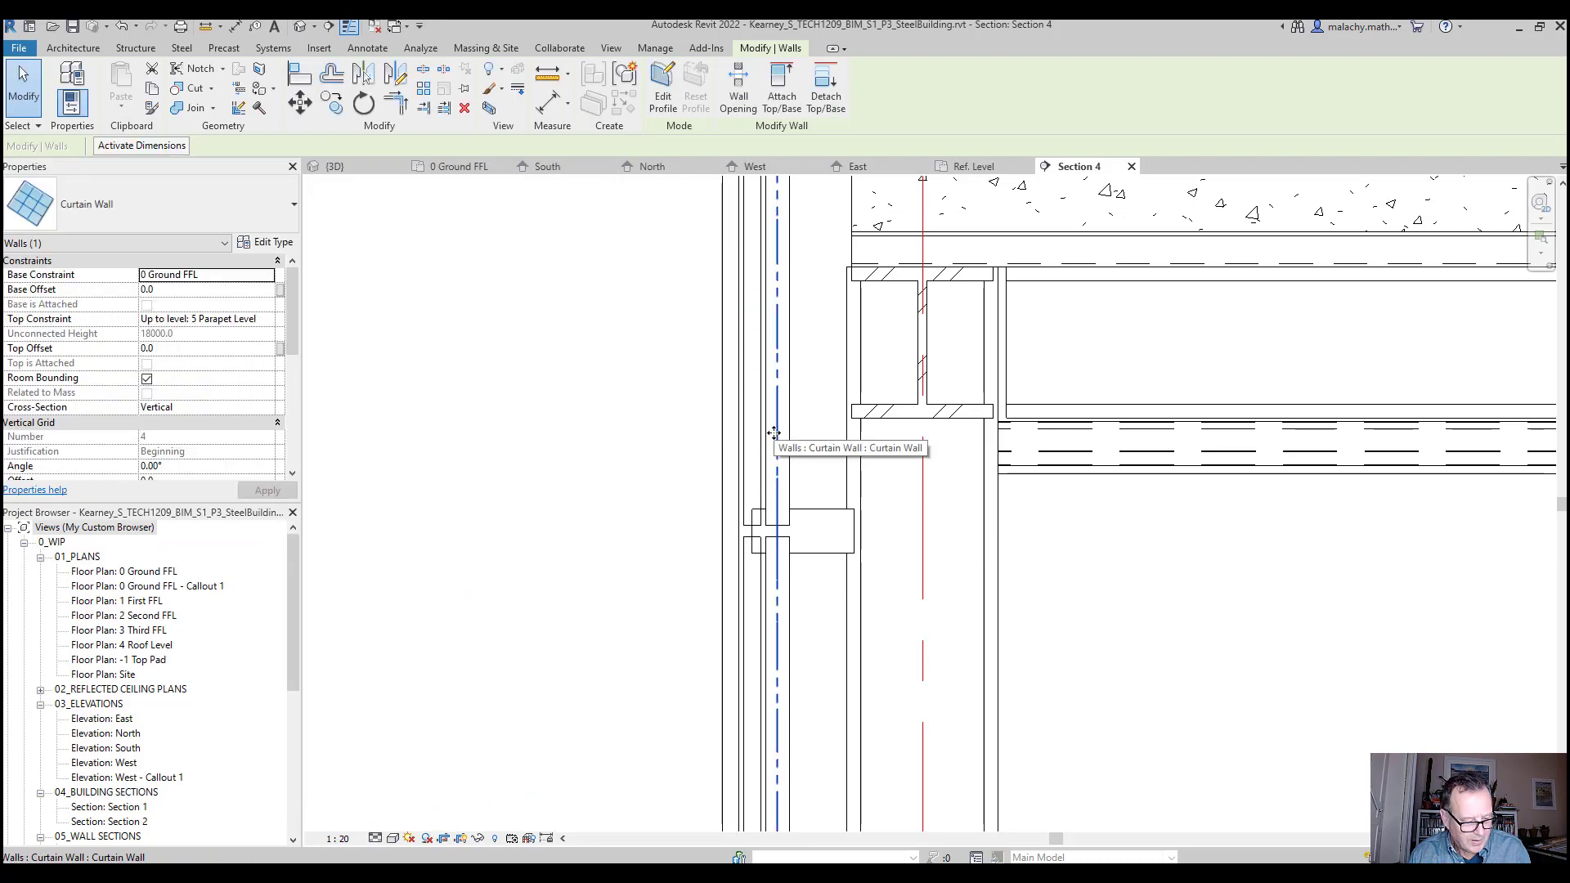
# Examine the 50 x 150mm rectangular mullion in Section 4 and the curtain wall's junction with the concrete floor slab and steel beam
pyautogui.press('Tab')
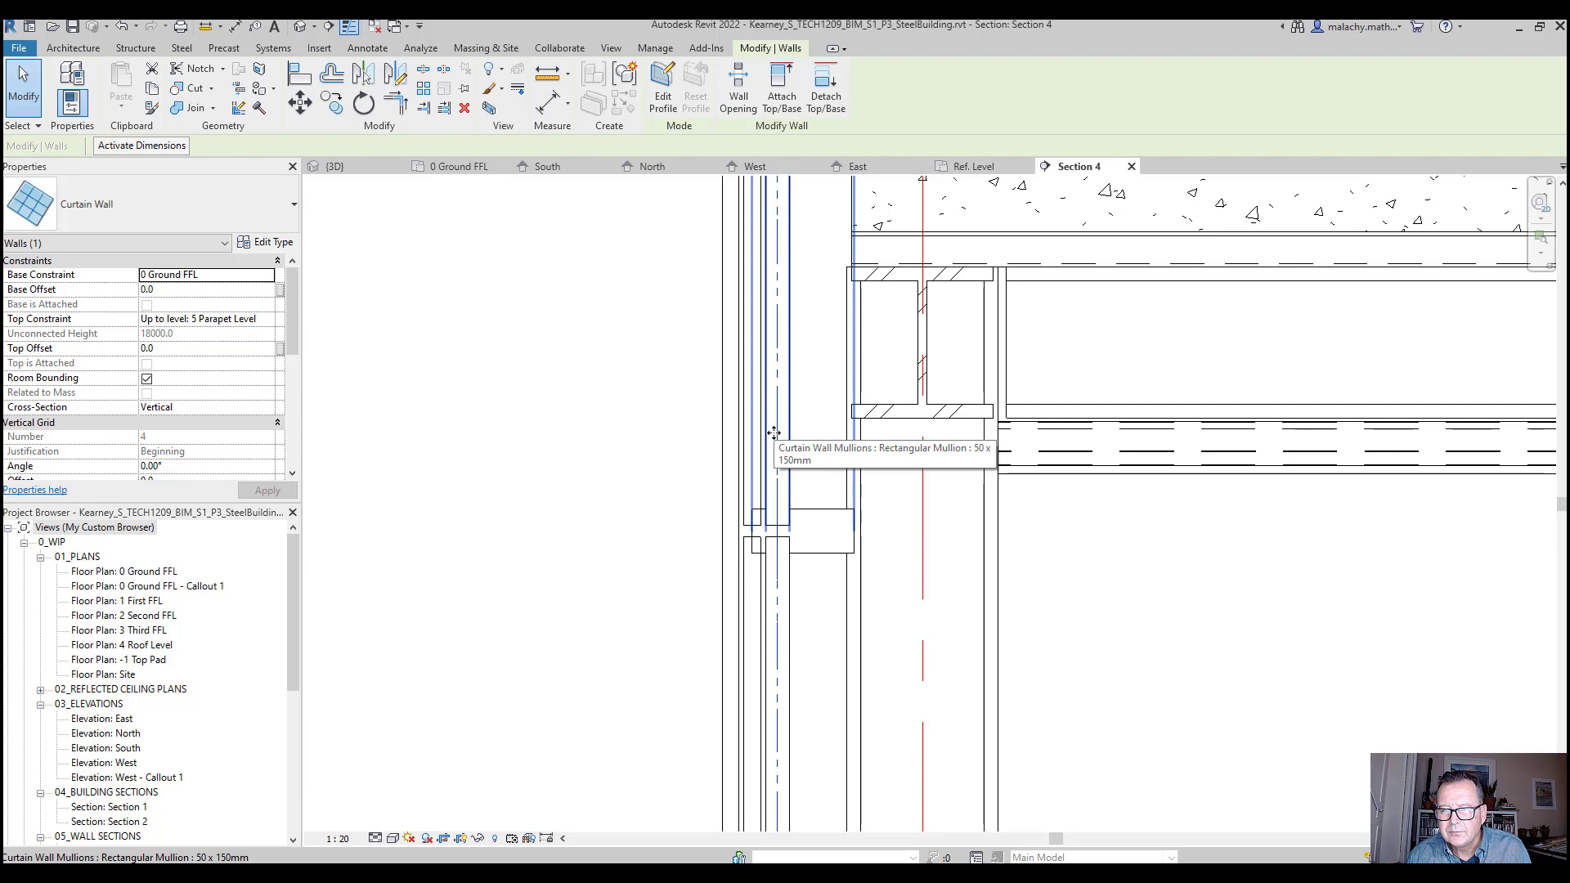
pyautogui.click(773, 432)
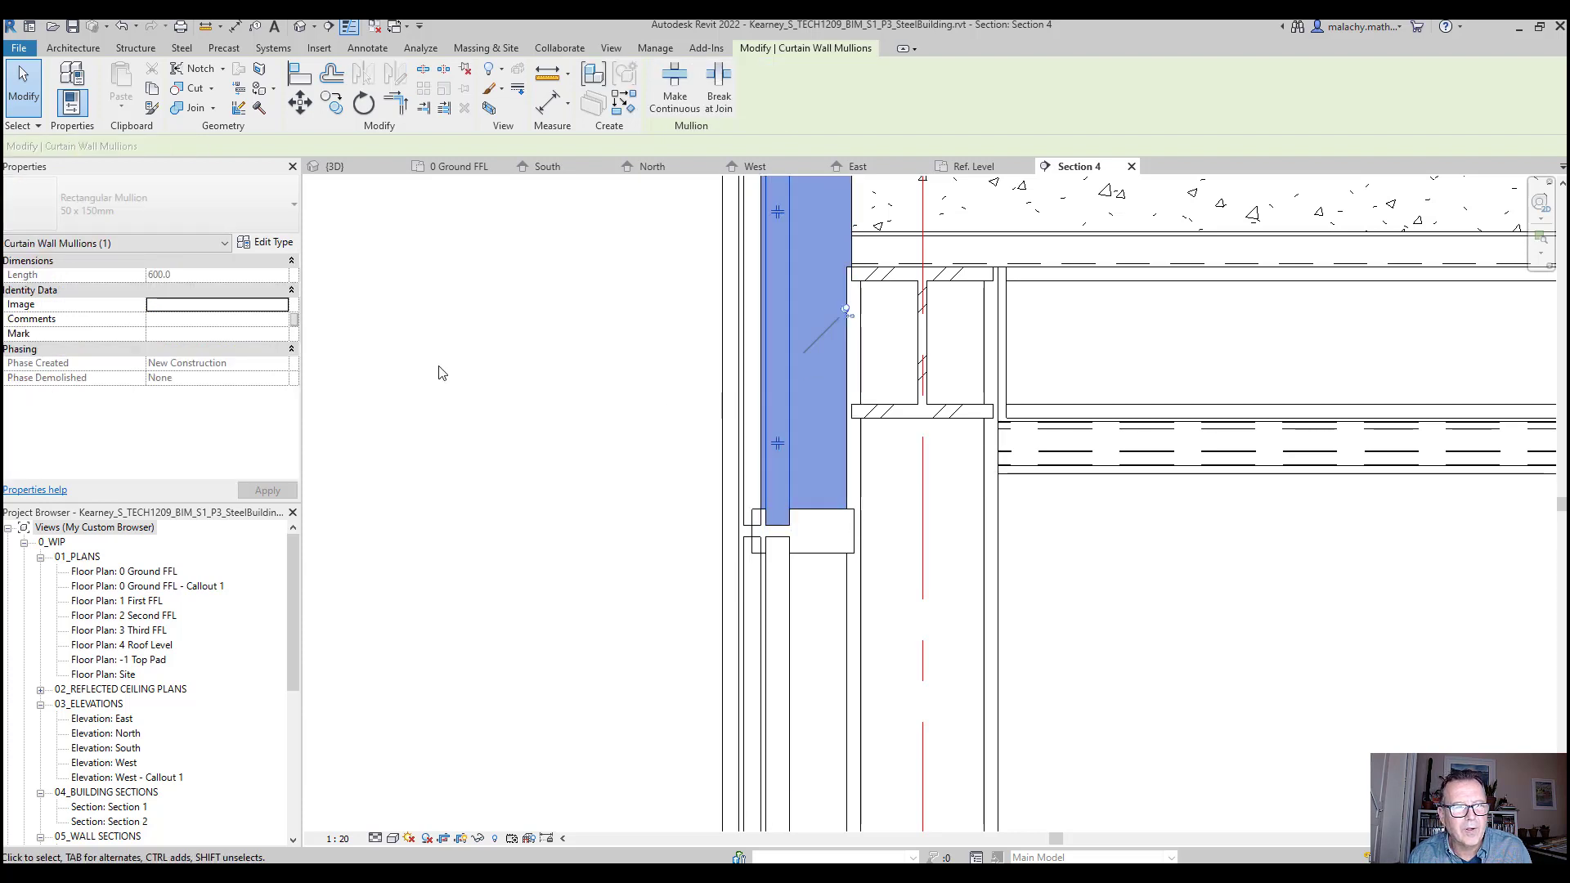
pyautogui.click(523, 466)
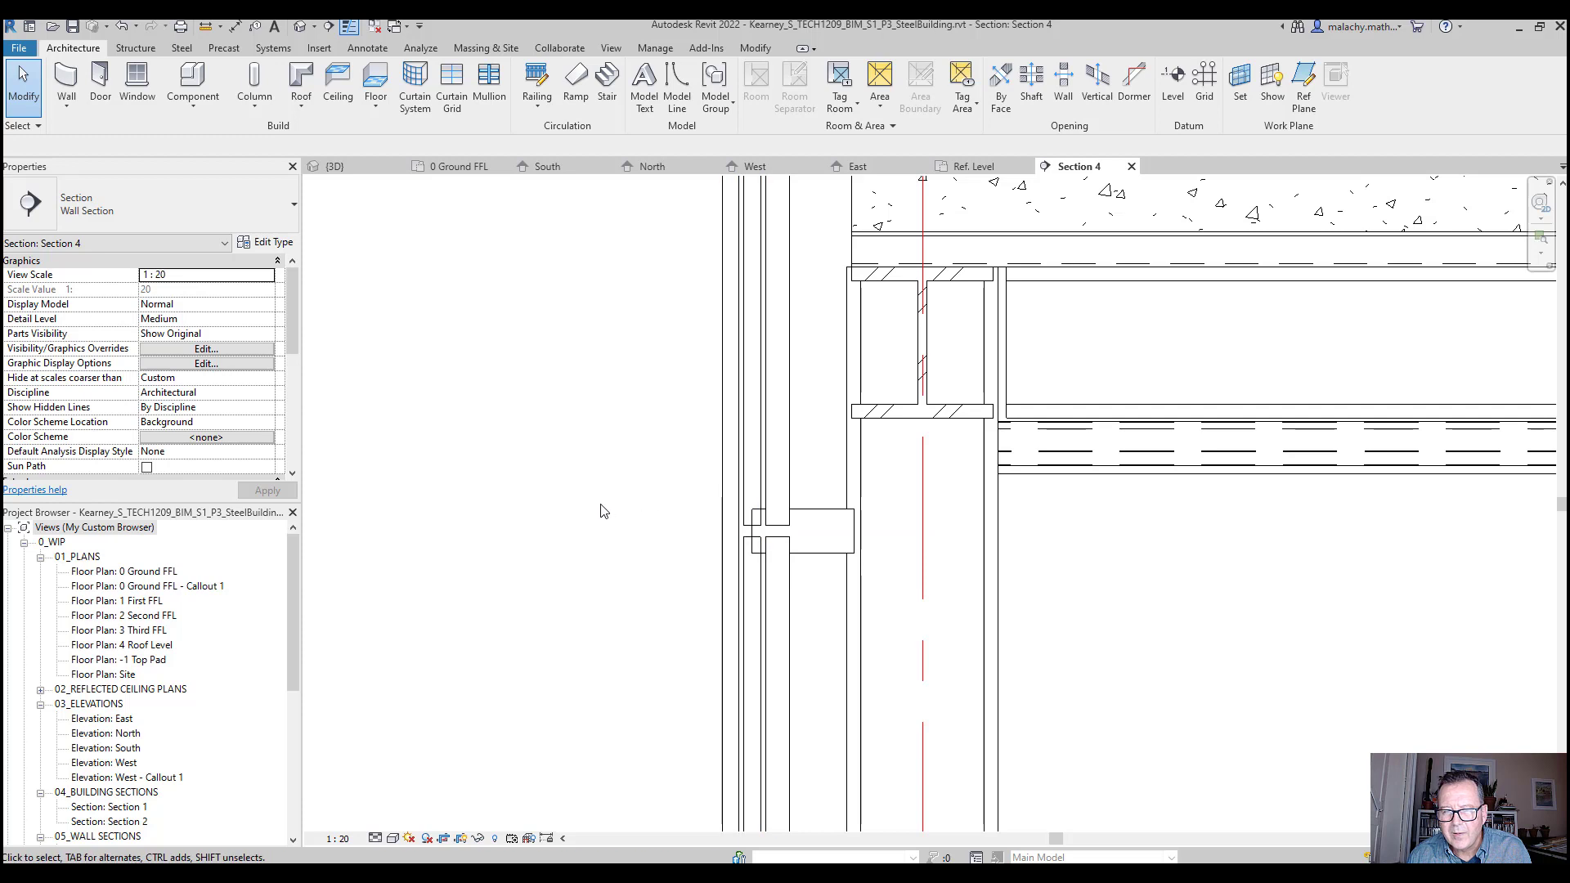
pyautogui.scroll(-3, 605, 511)
pyautogui.scroll(-5, 599, 517)
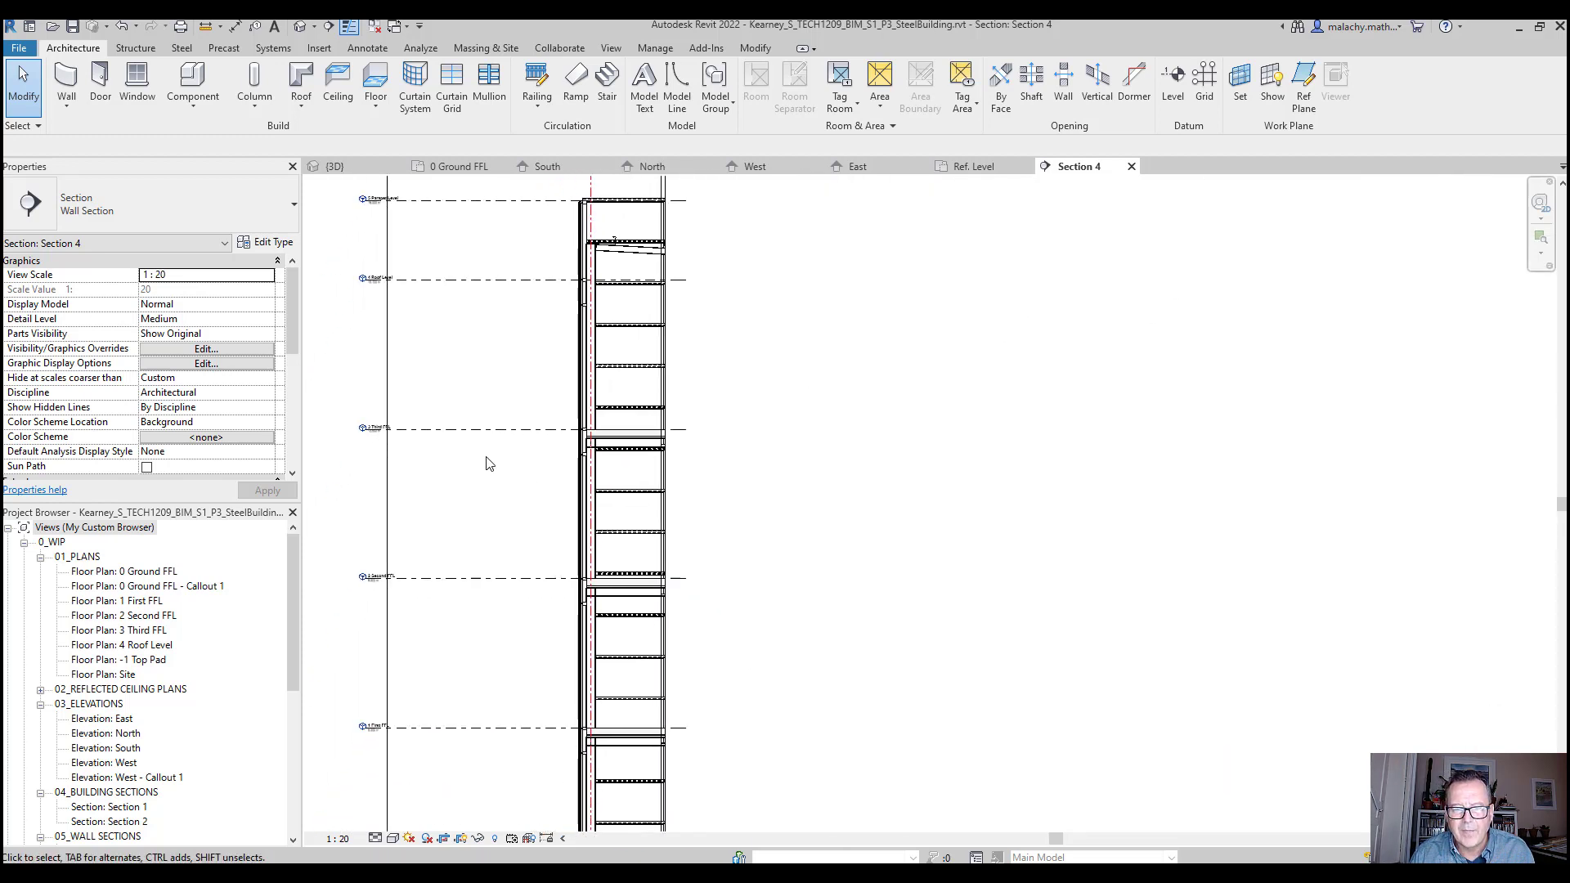
pyautogui.scroll(5, 524, 540)
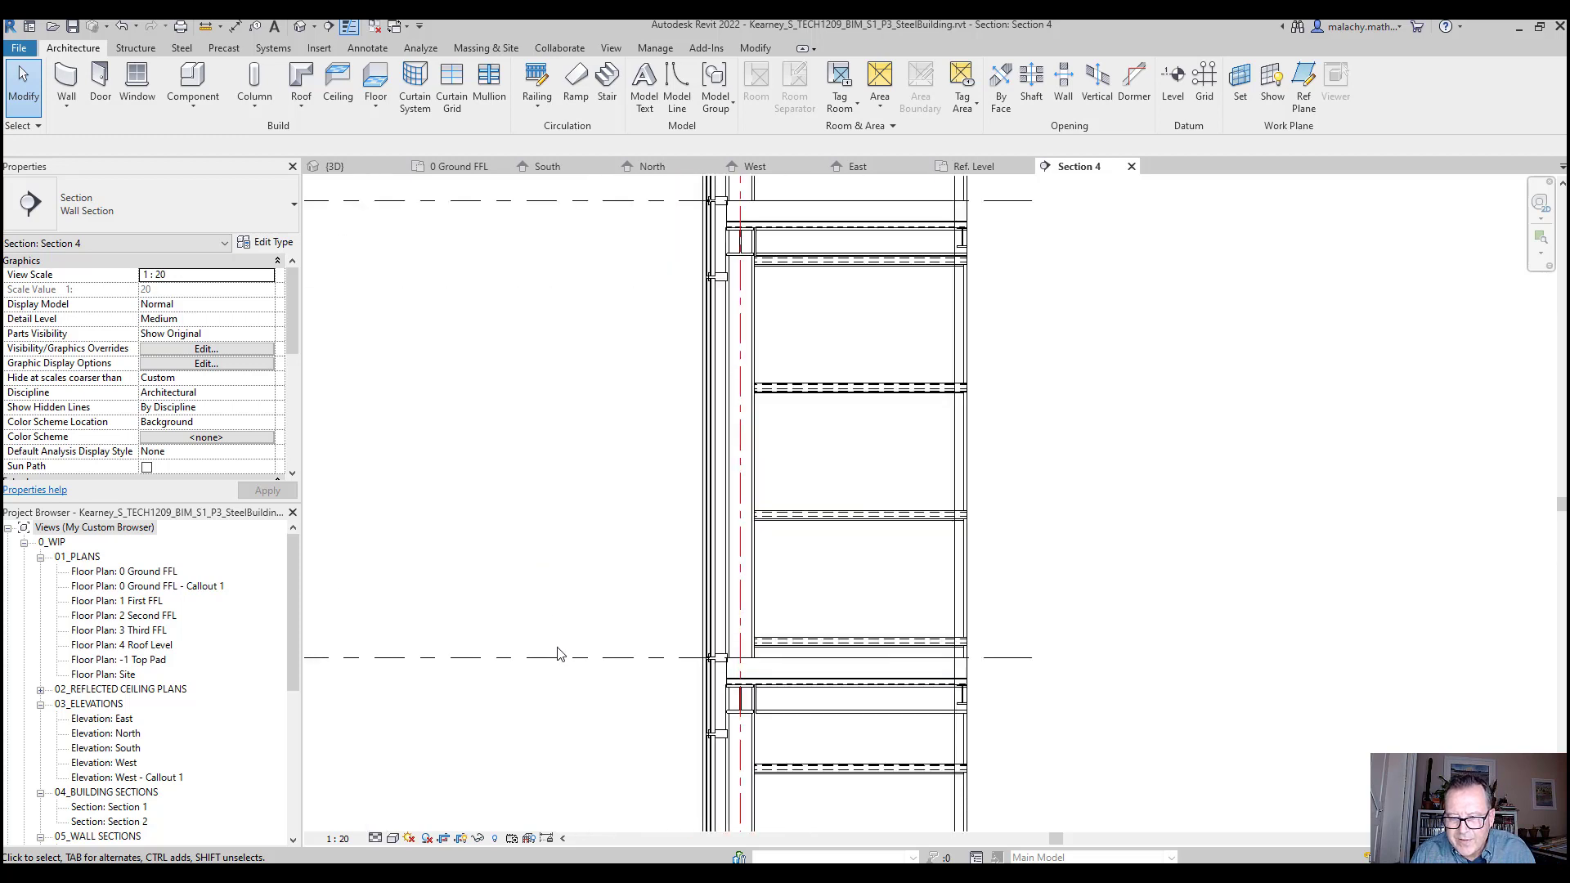
pyautogui.moveTo(624, 712); pyautogui.dragTo(591, 595, button='middle')
pyautogui.scroll(1, 591, 594)
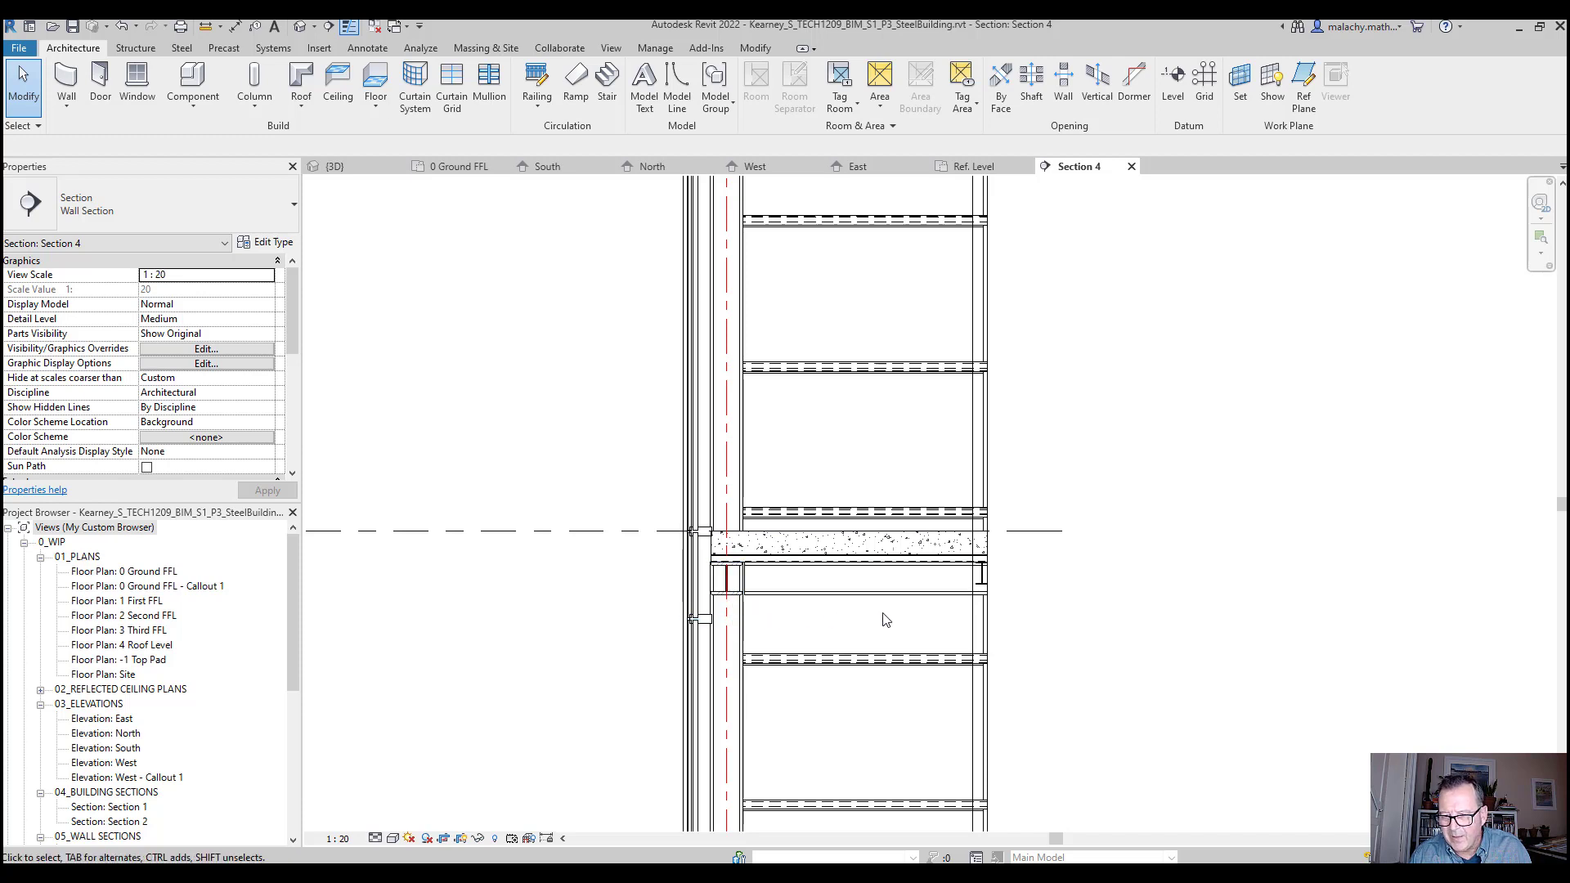
pyautogui.scroll(5, 700, 570)
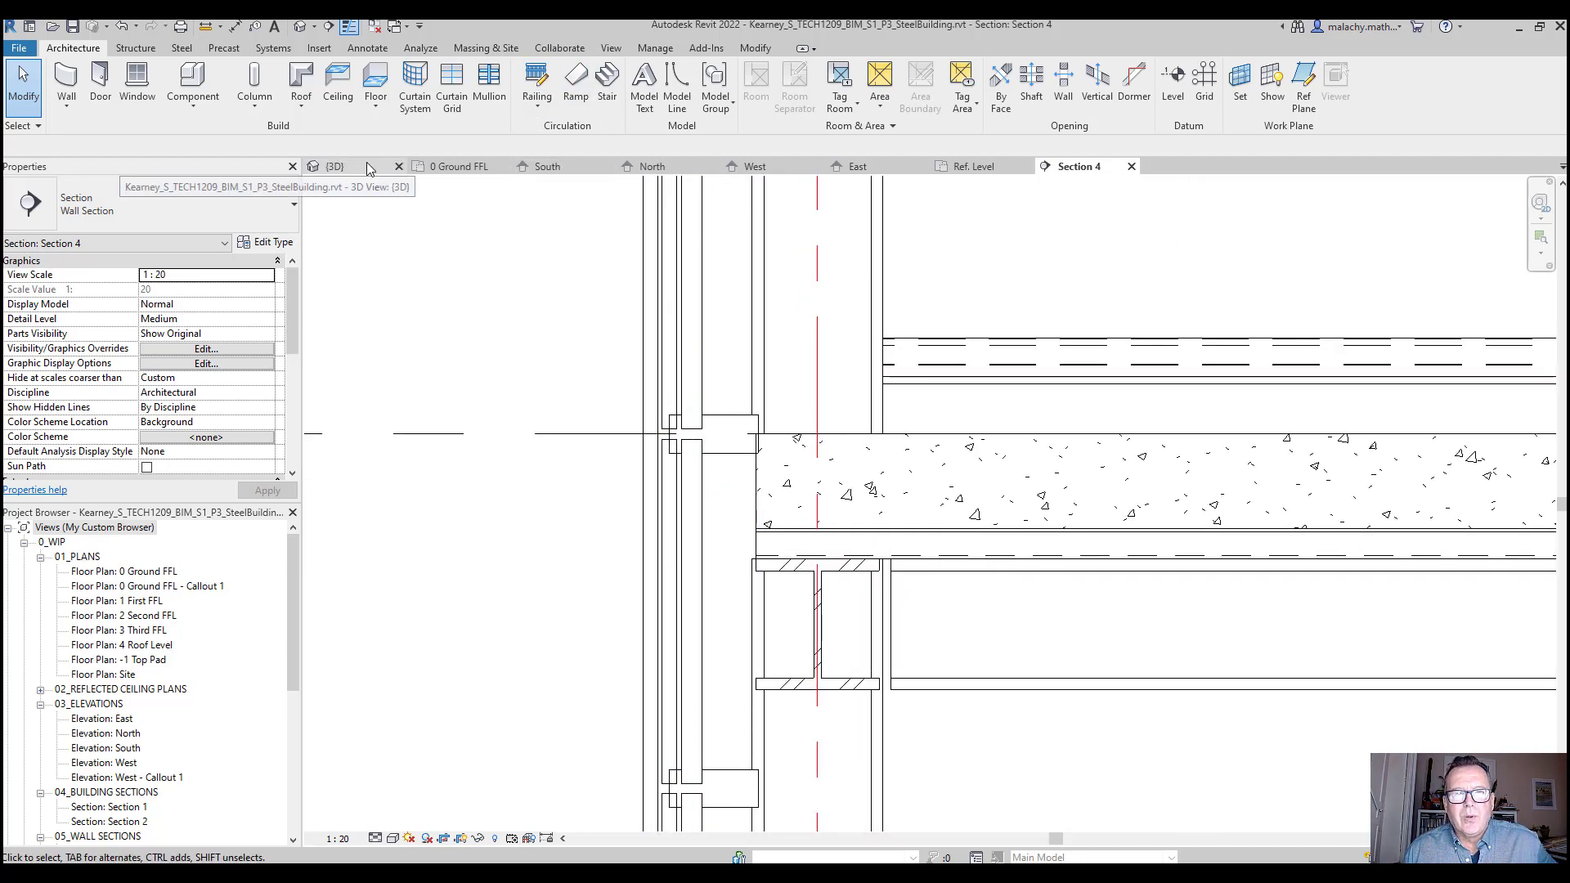
# In the 3D view, change one glazed curtain panel in the narrow spandrel band to the Solid system panel type
pyautogui.click(333, 166)
pyautogui.scroll(8, 541, 561)
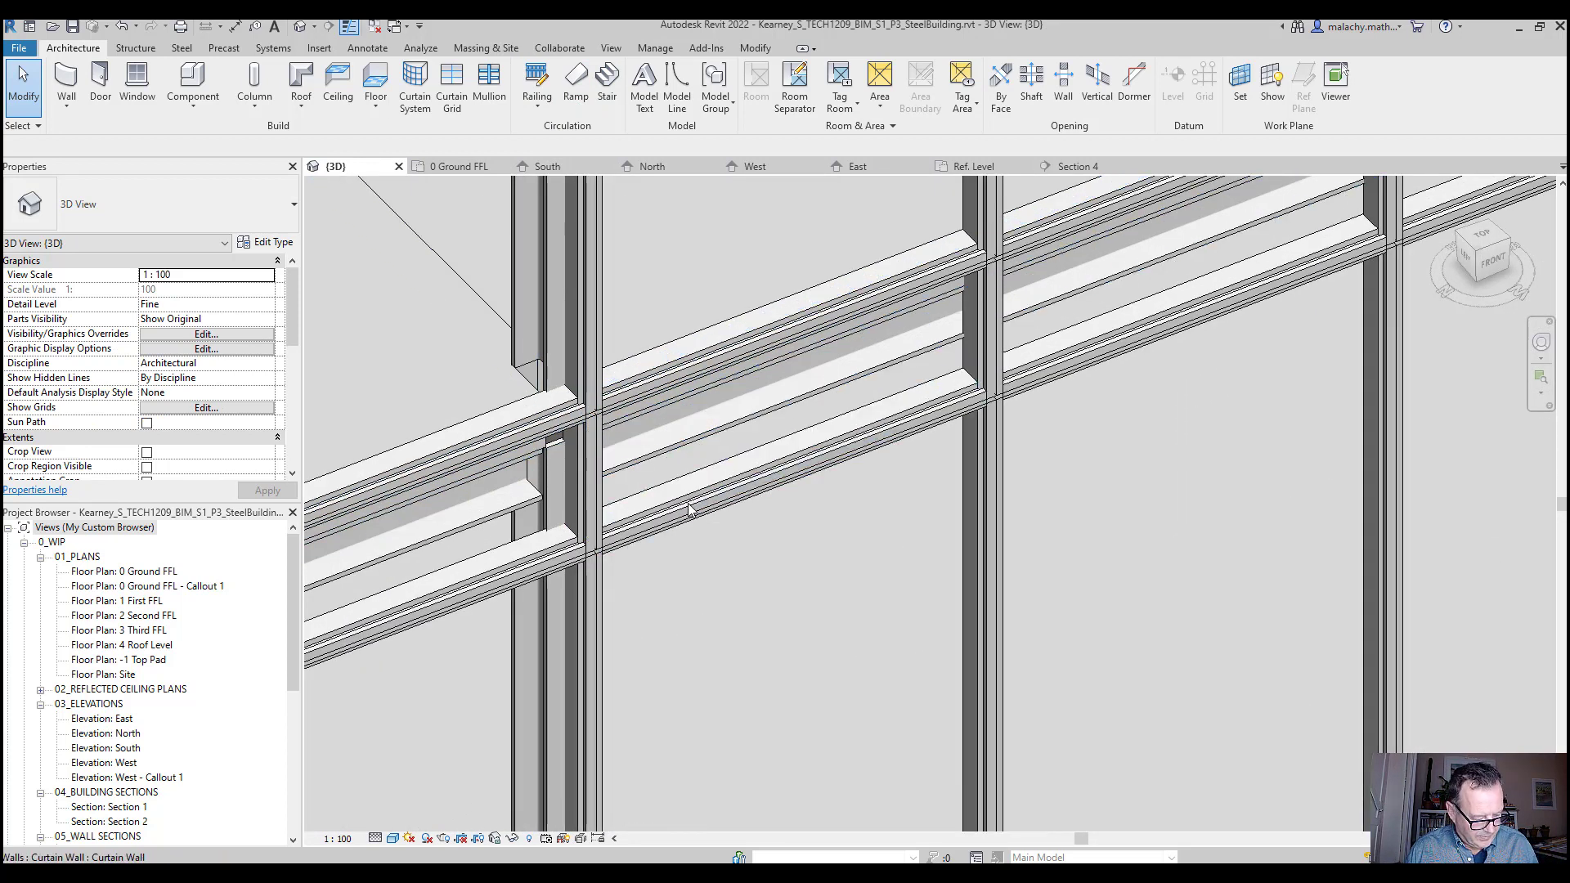
pyautogui.press('Tab')
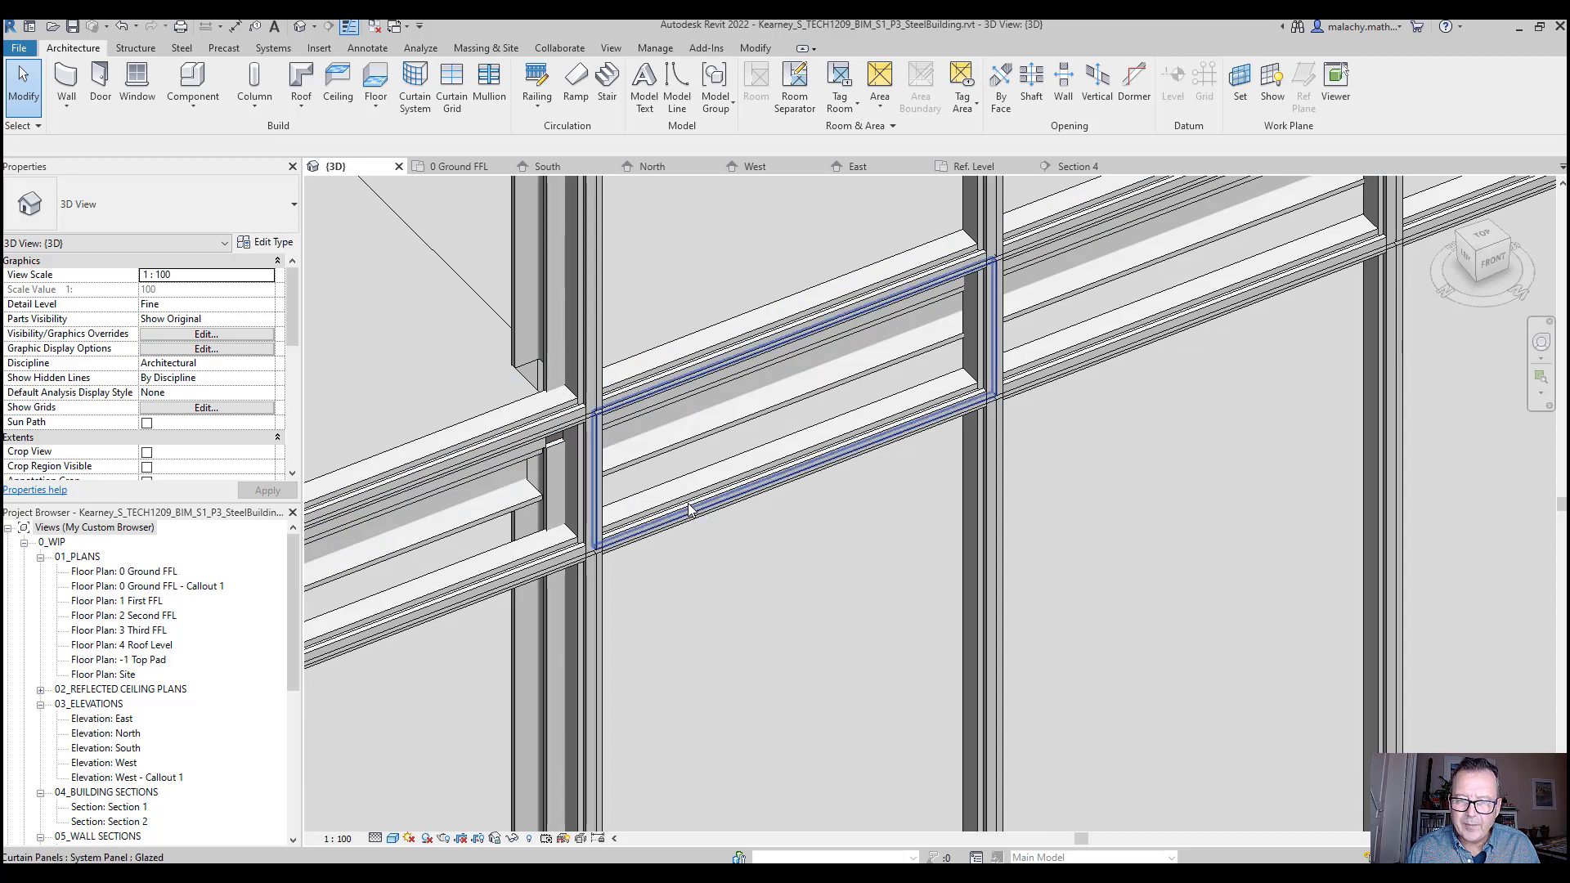
pyautogui.click(689, 509)
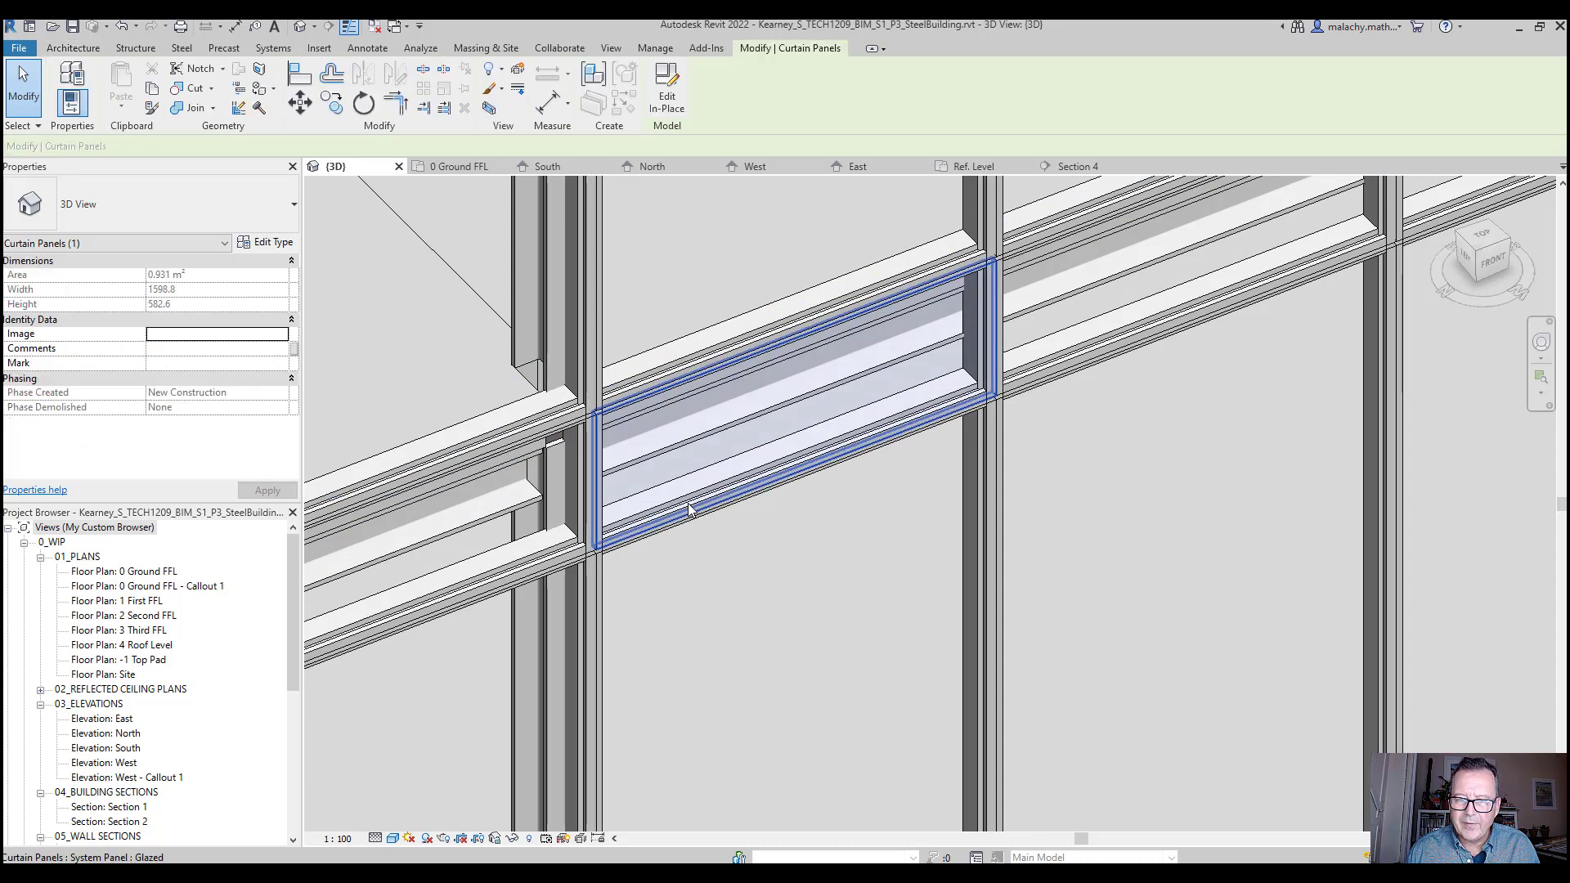
pyautogui.click(217, 209)
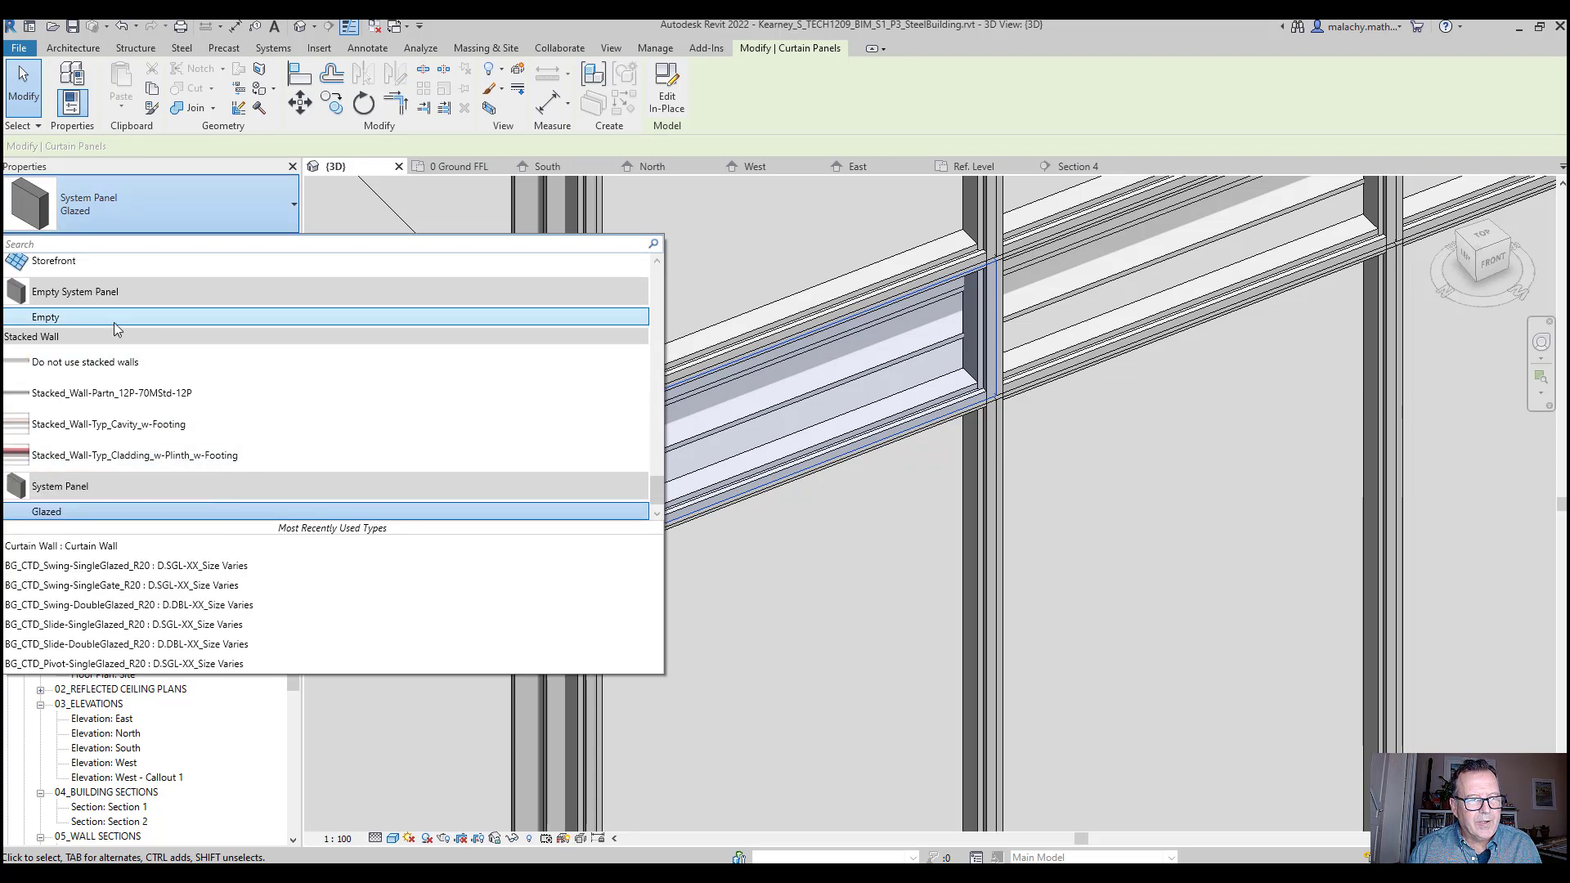
pyautogui.scroll(1, 114, 322)
pyautogui.scroll(-2, 115, 322)
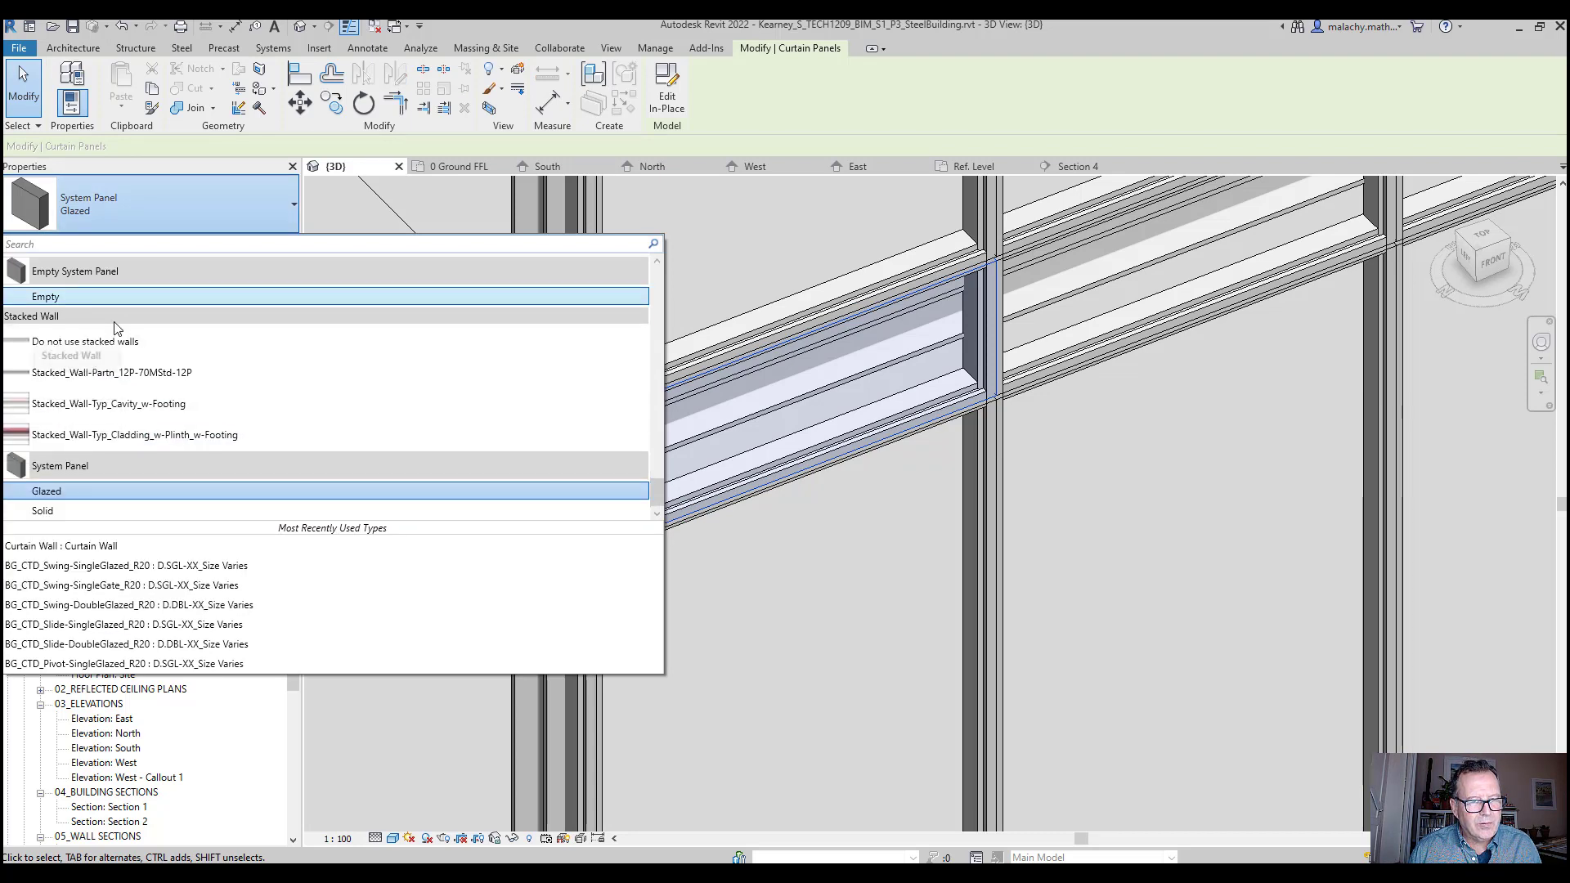
pyautogui.click(69, 511)
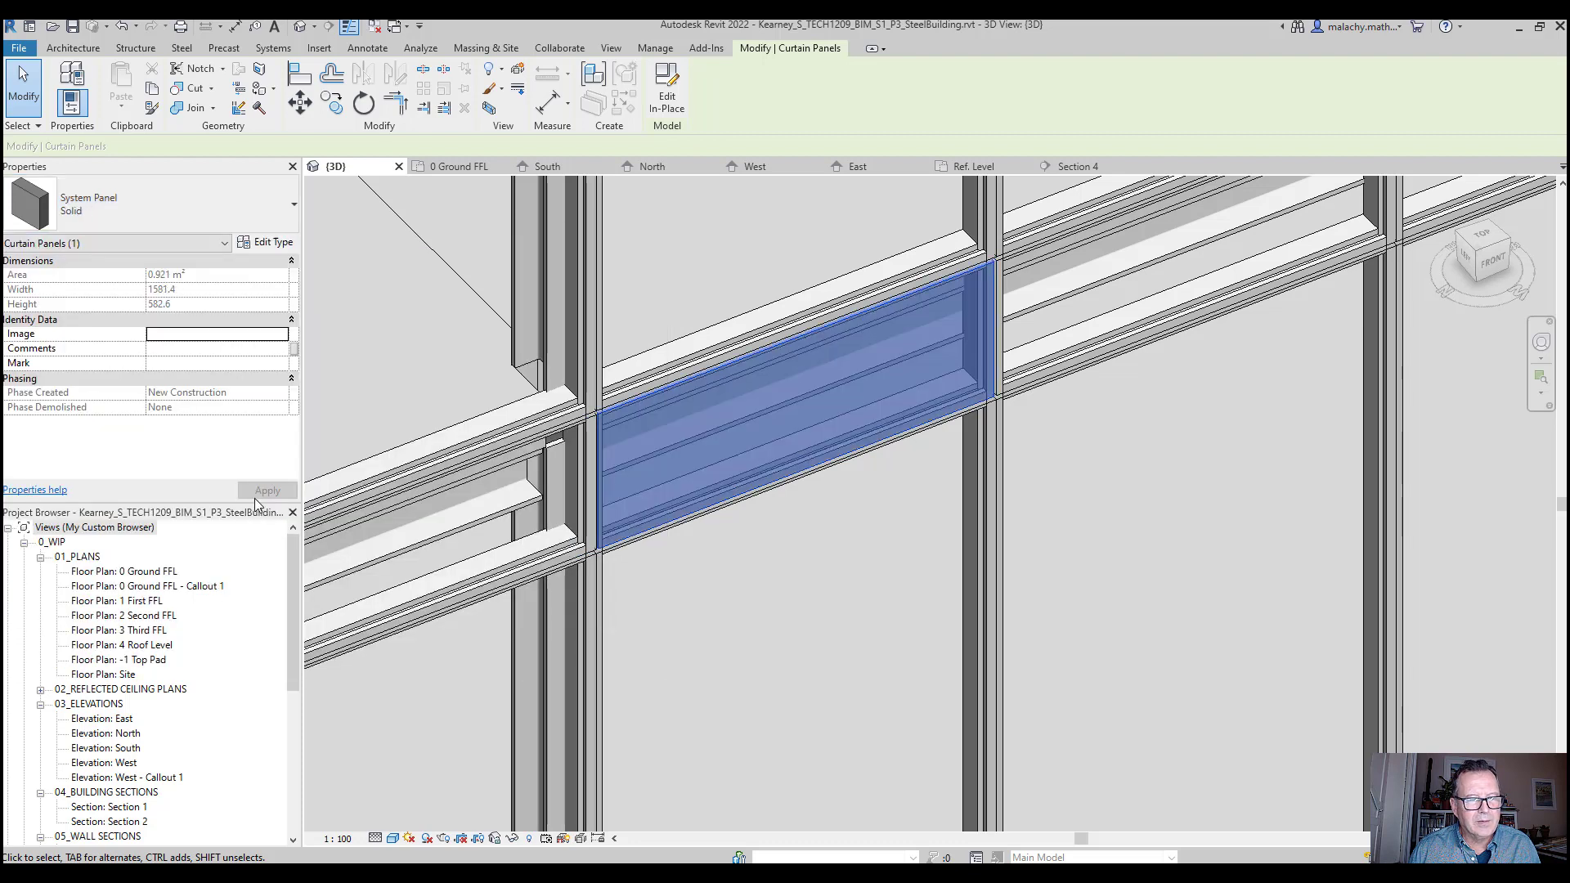
pyautogui.click(753, 601)
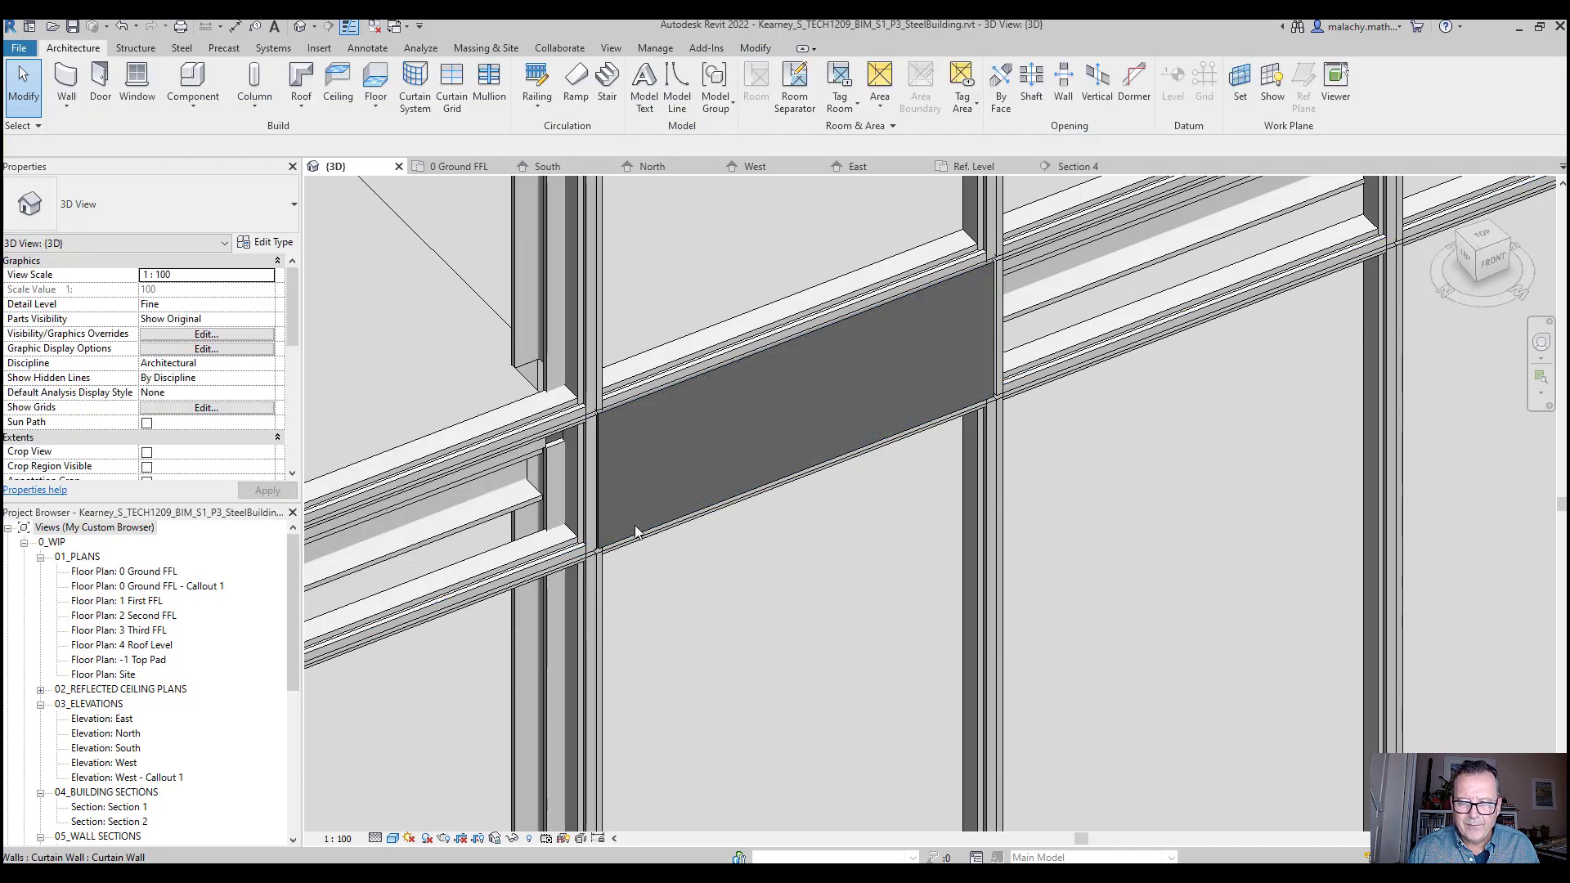
# Open the type properties of the solid spandrel panel and bring up the material choices for its Material parameter
pyautogui.scroll(2, 642, 535)
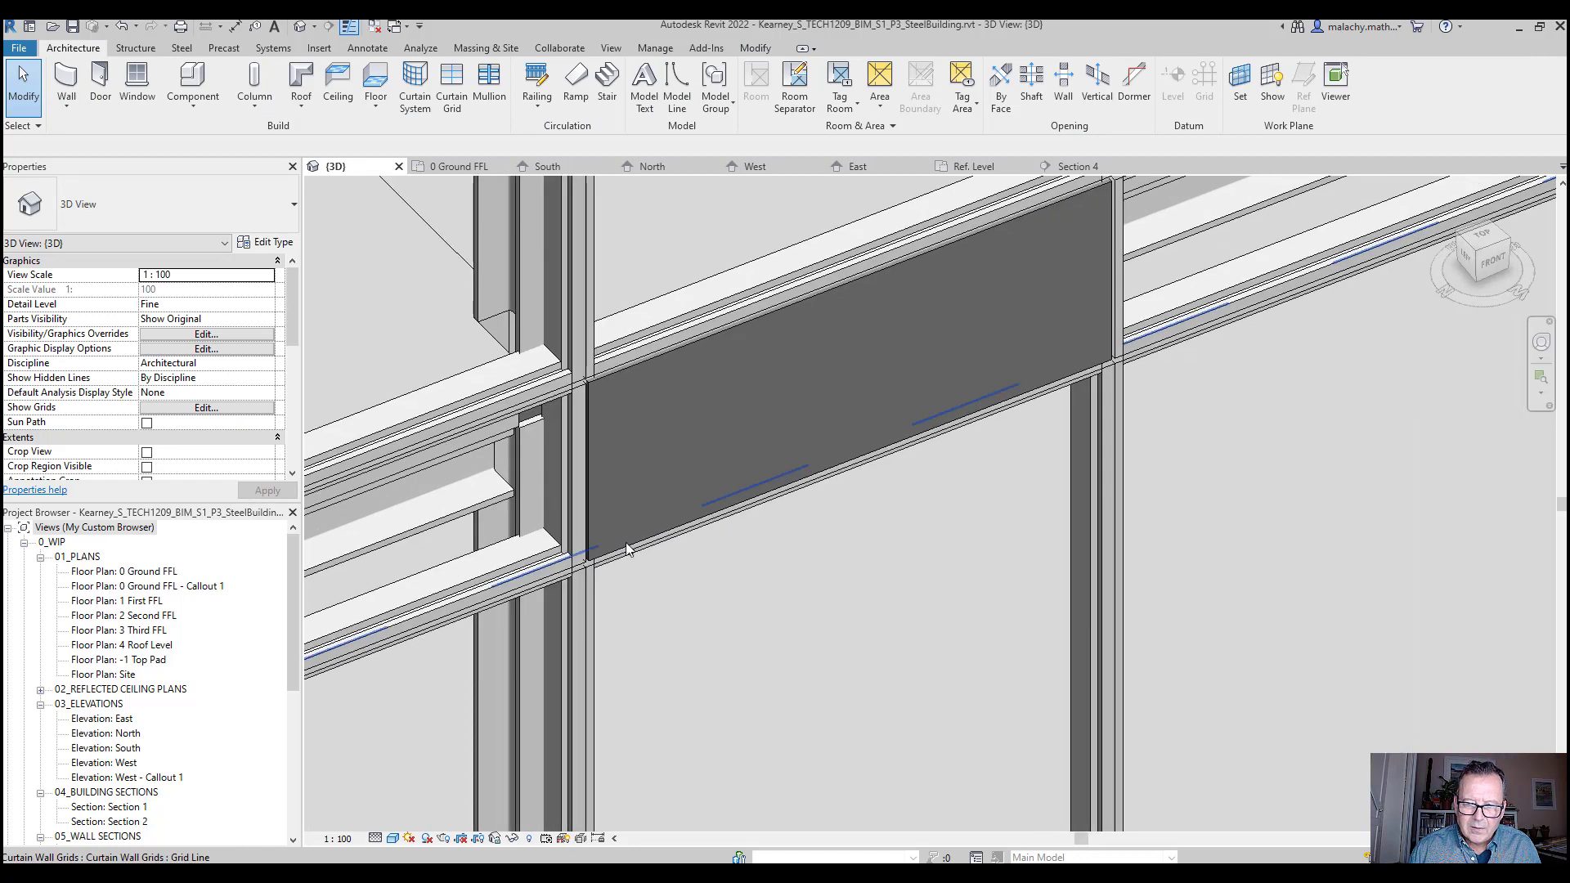
pyautogui.press('Tab')
pyautogui.click(610, 378)
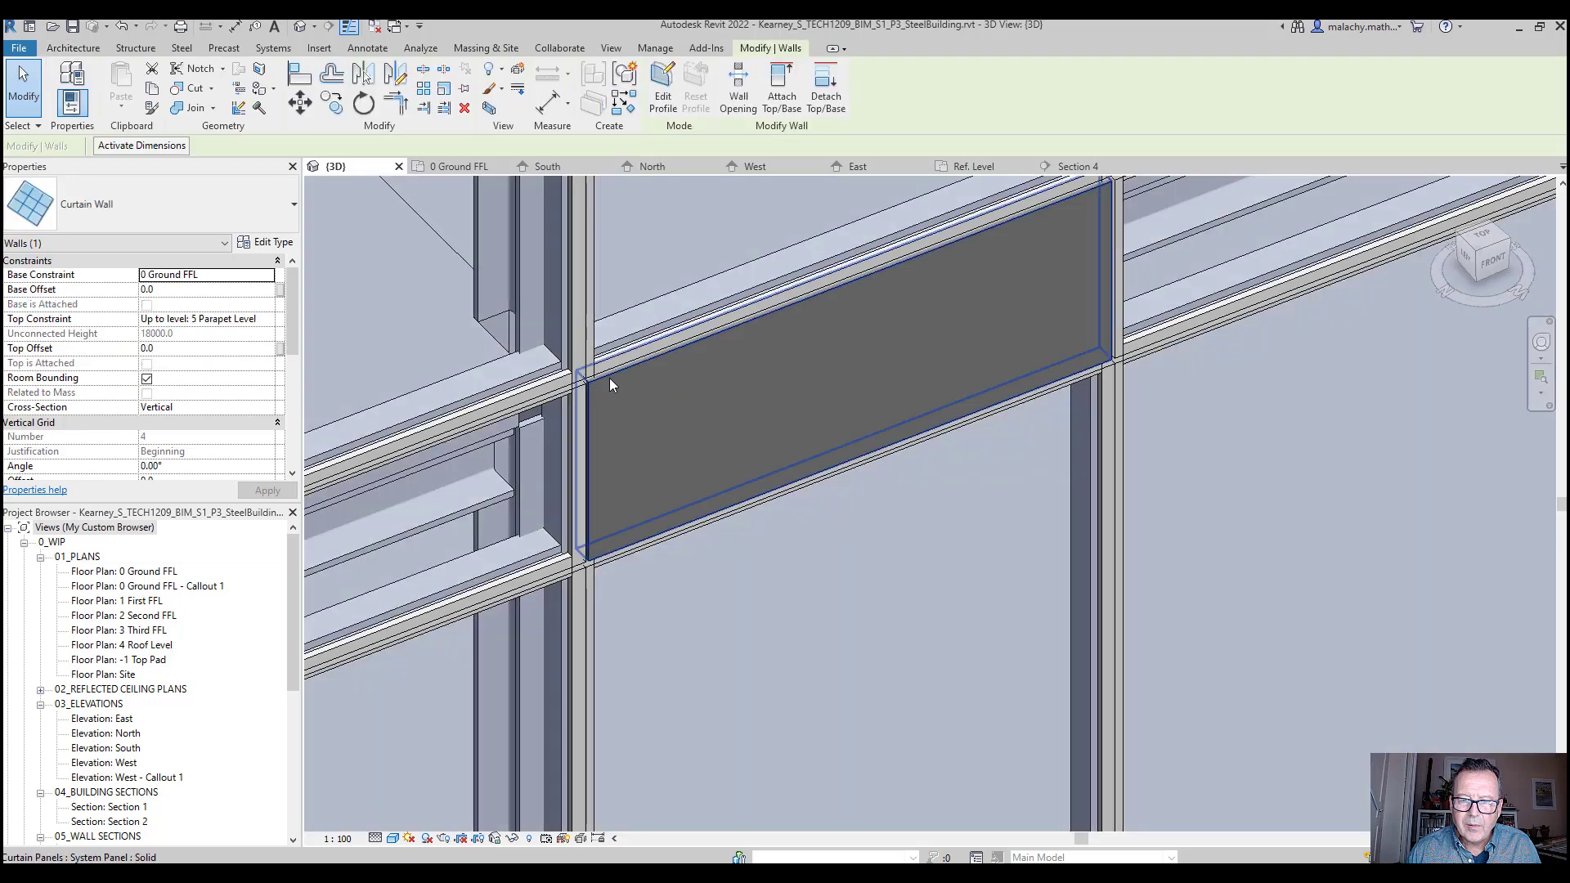
pyautogui.press('Tab')
pyautogui.click(610, 377)
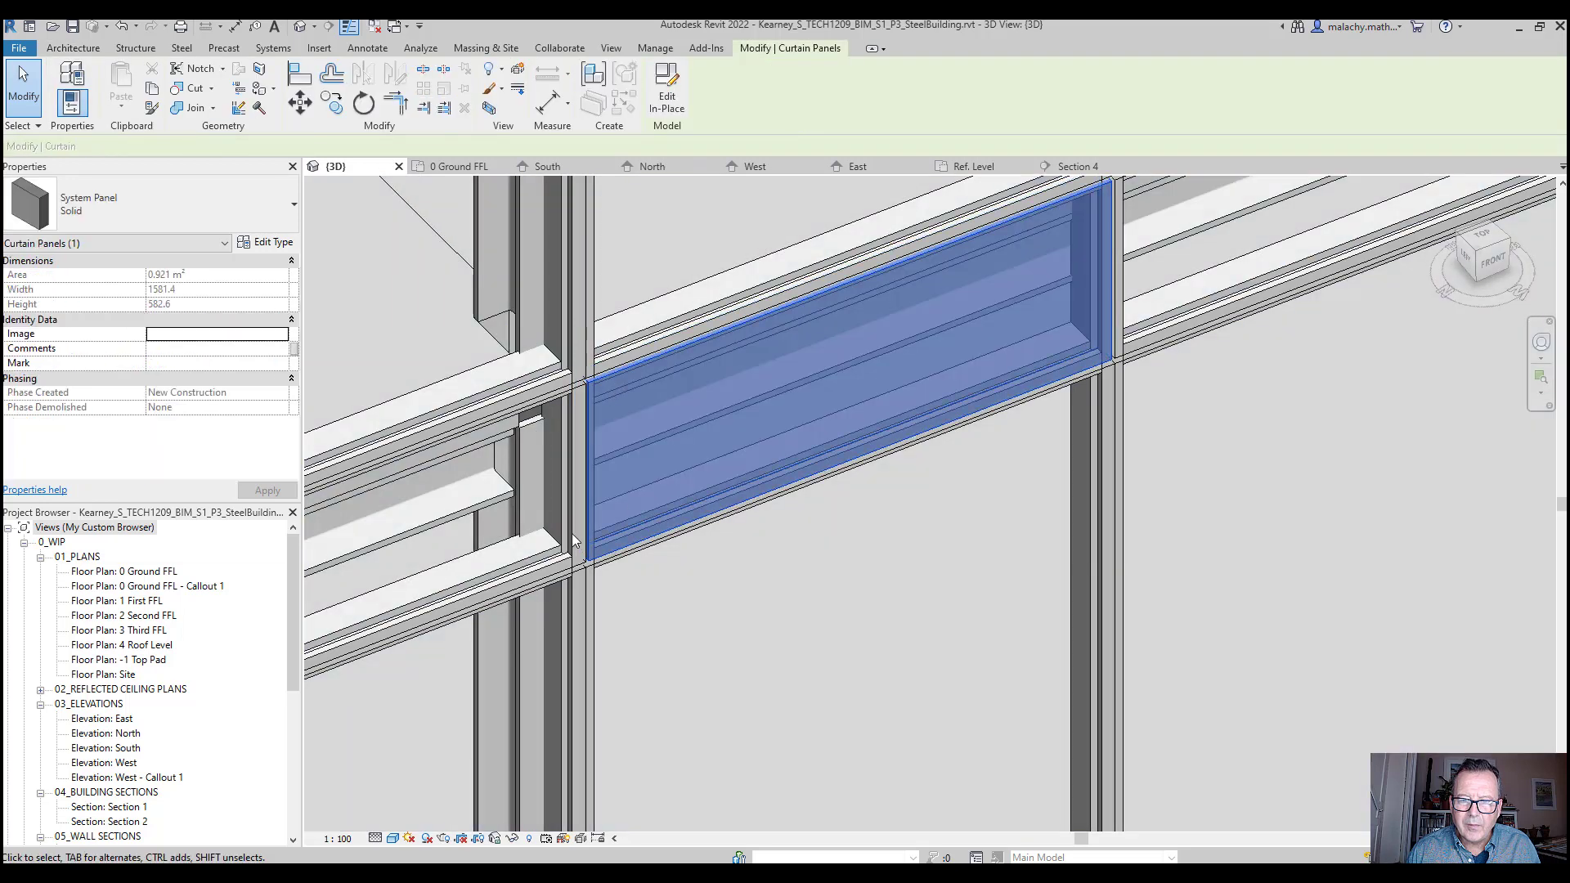
pyautogui.click(266, 242)
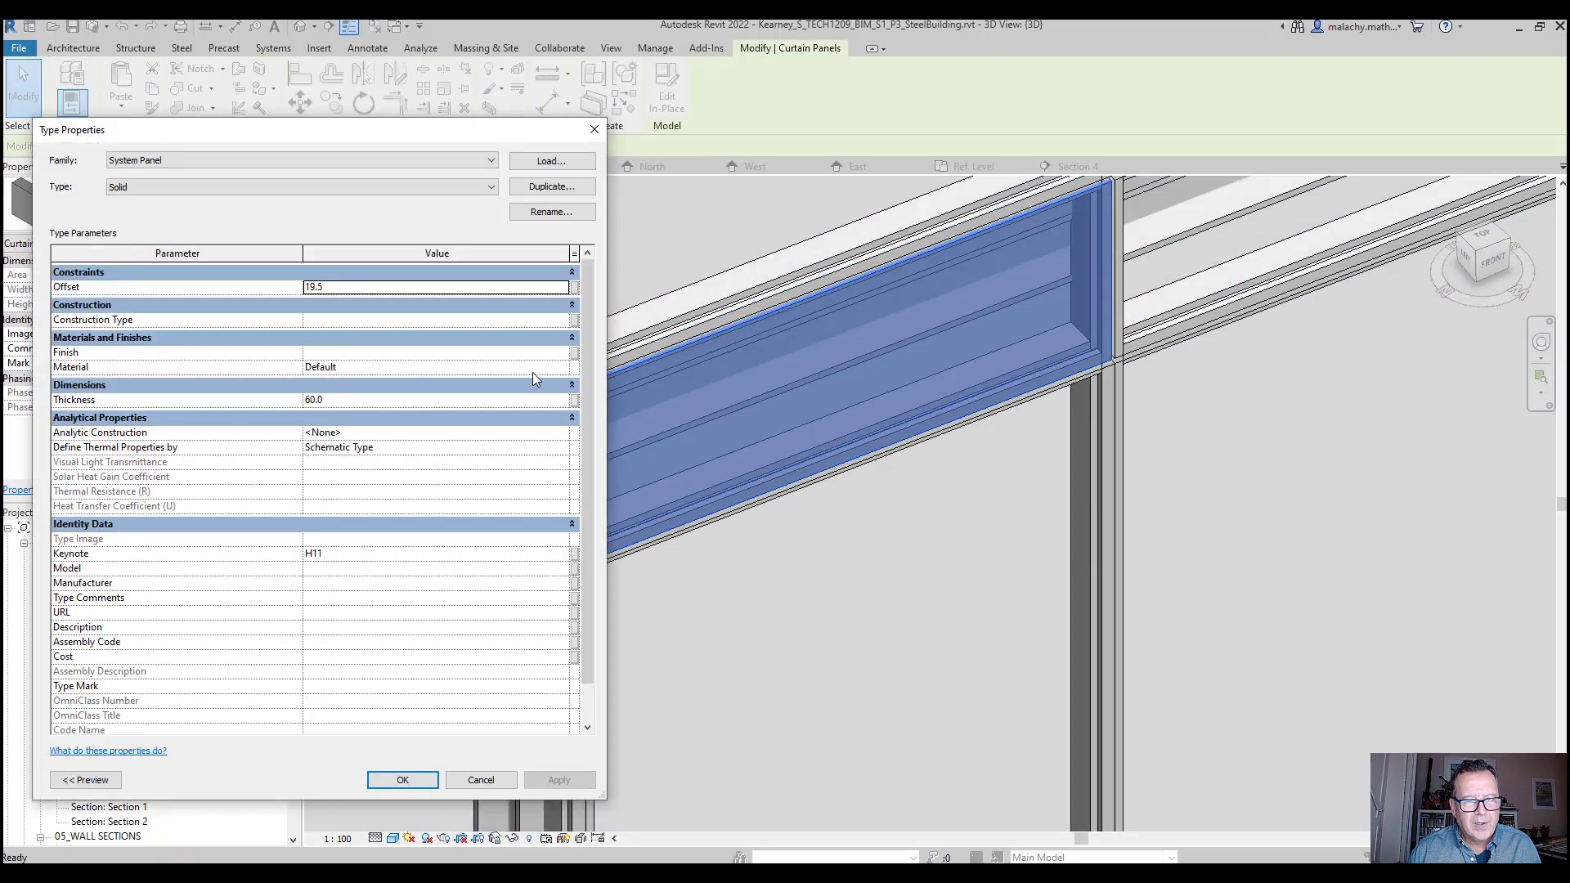
pyautogui.click(563, 364)
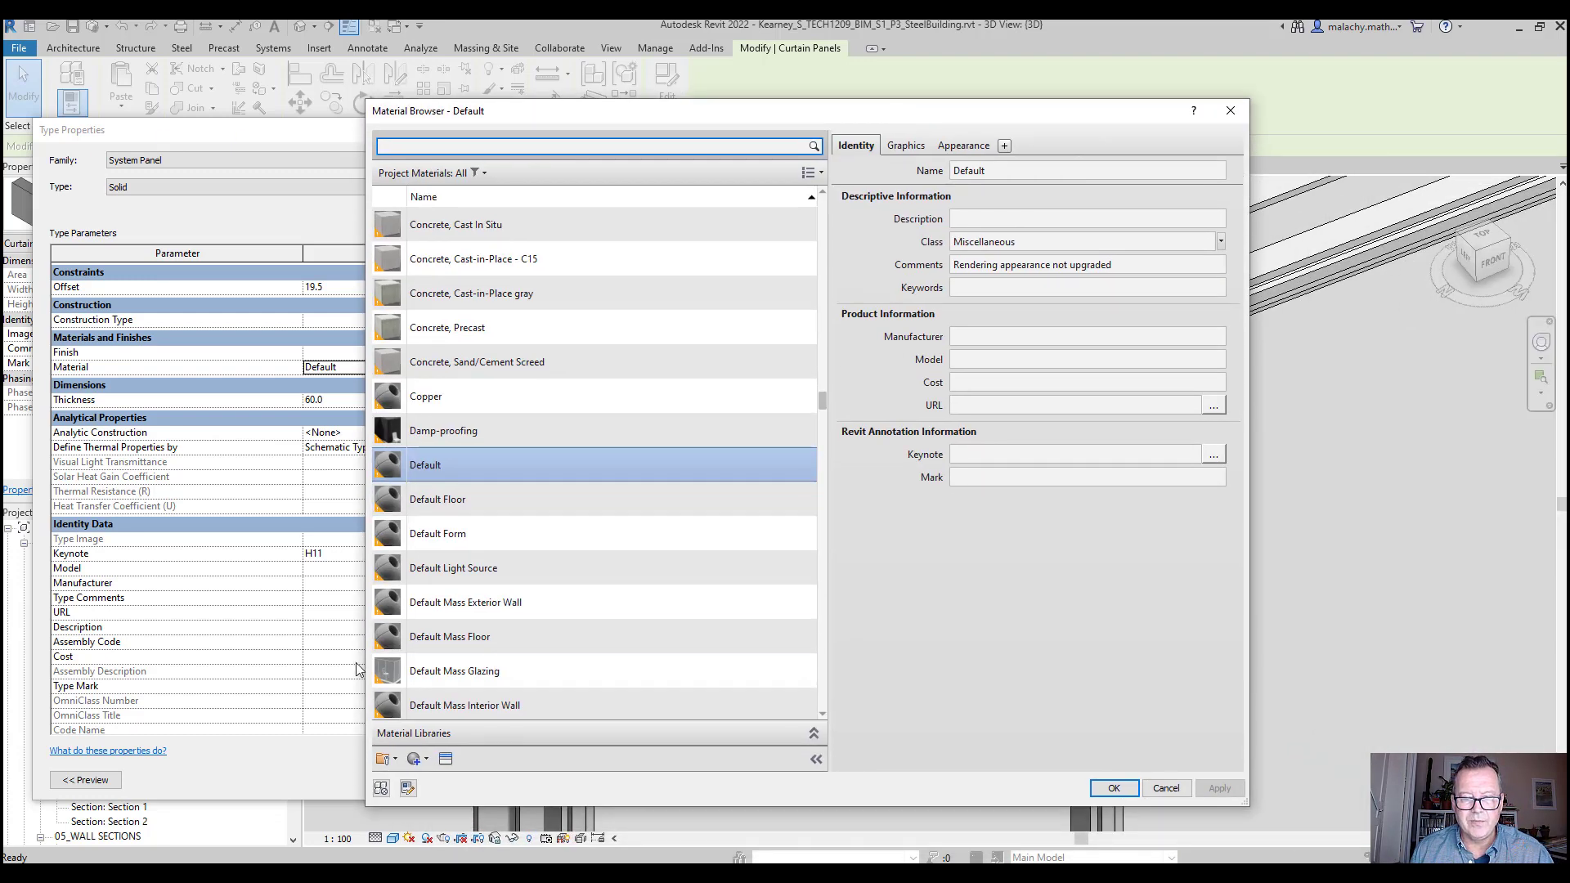
# Duplicate the Paint material and name the copy Spandrel 1
pyautogui.scroll(-8, 507, 530)
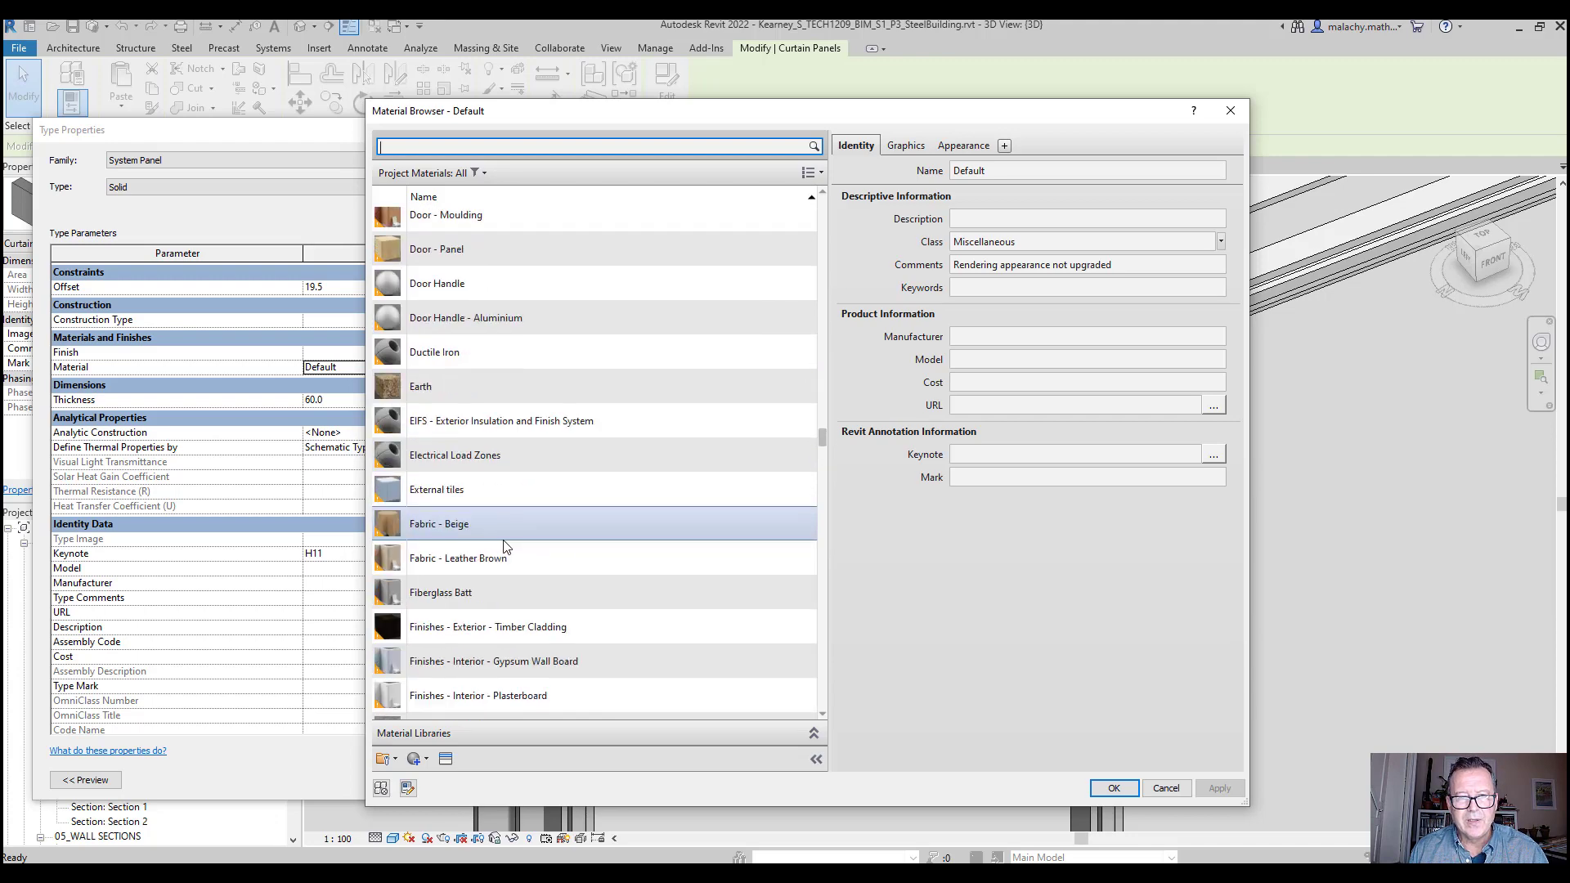
pyautogui.scroll(-4, 505, 543)
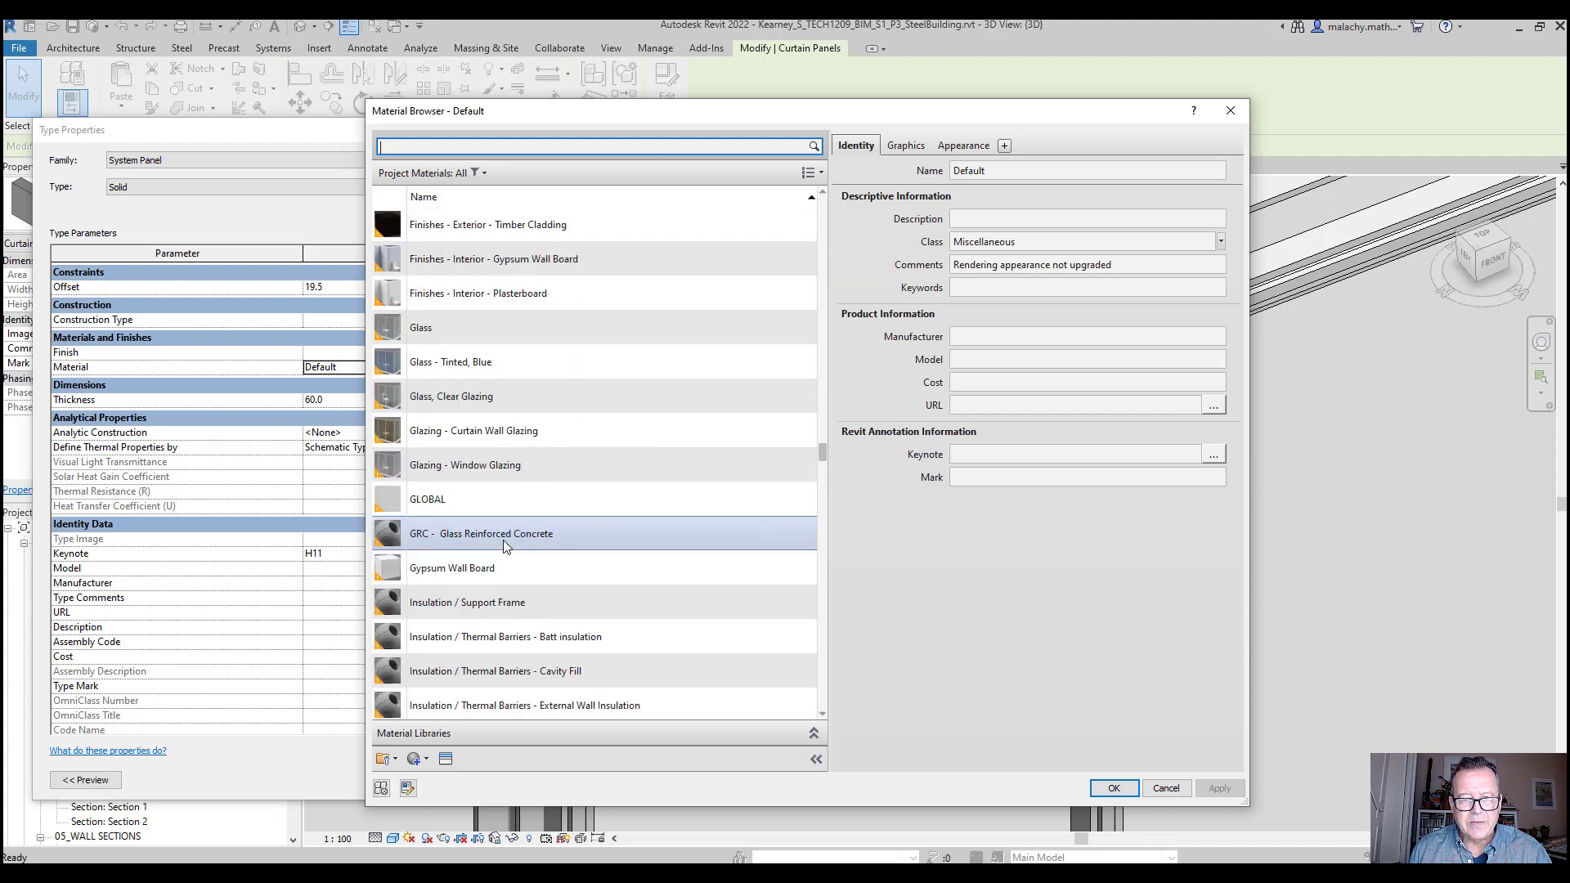
pyautogui.scroll(2, 504, 544)
pyautogui.scroll(-18, 503, 543)
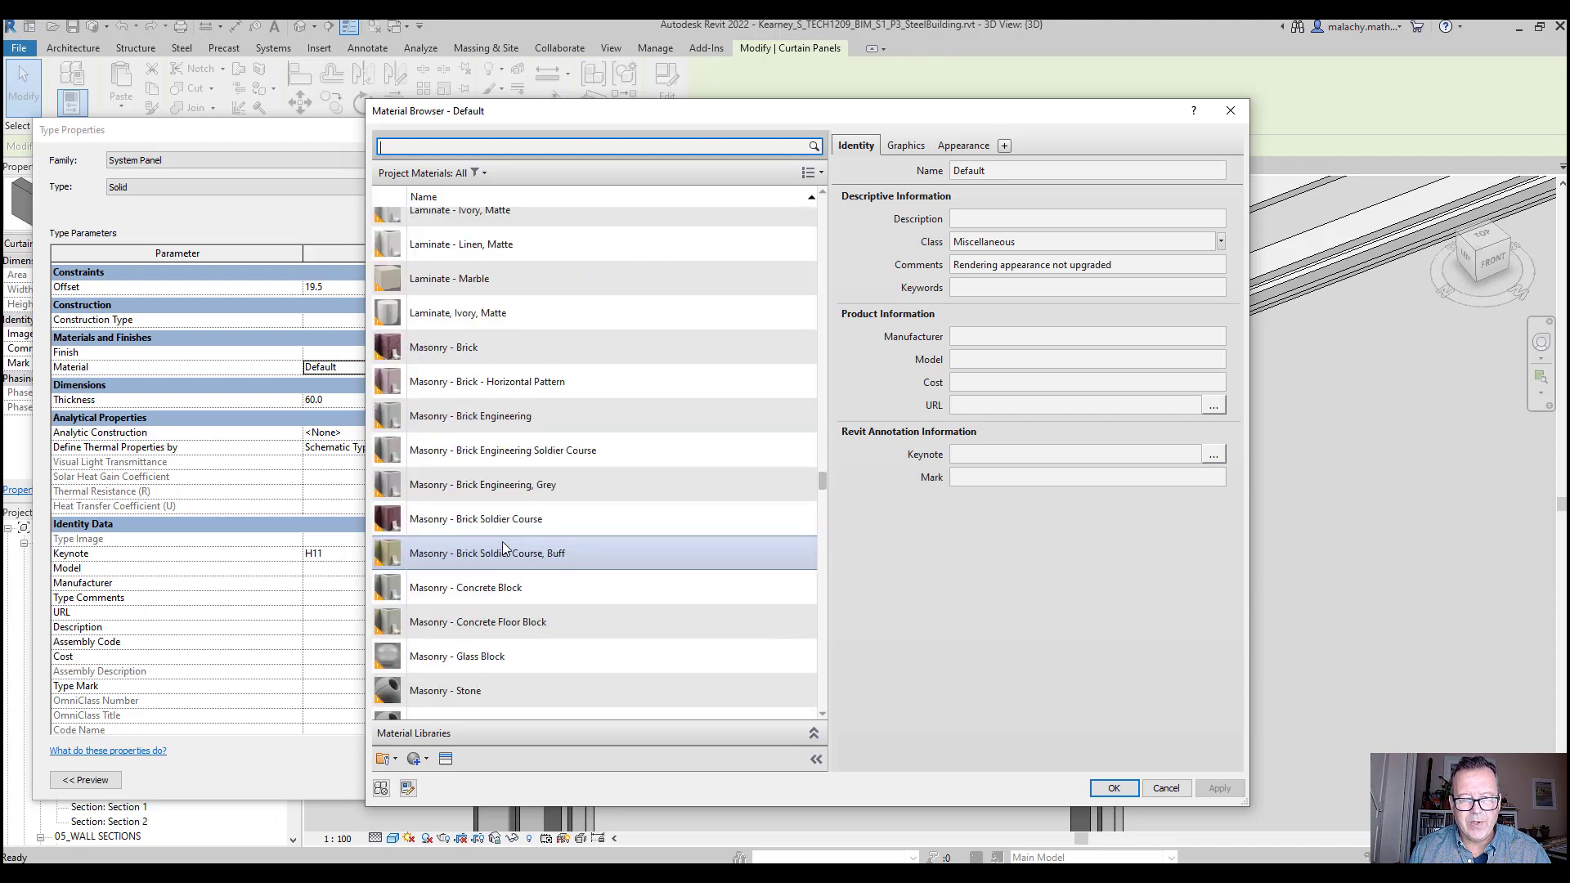
pyautogui.scroll(-4, 501, 543)
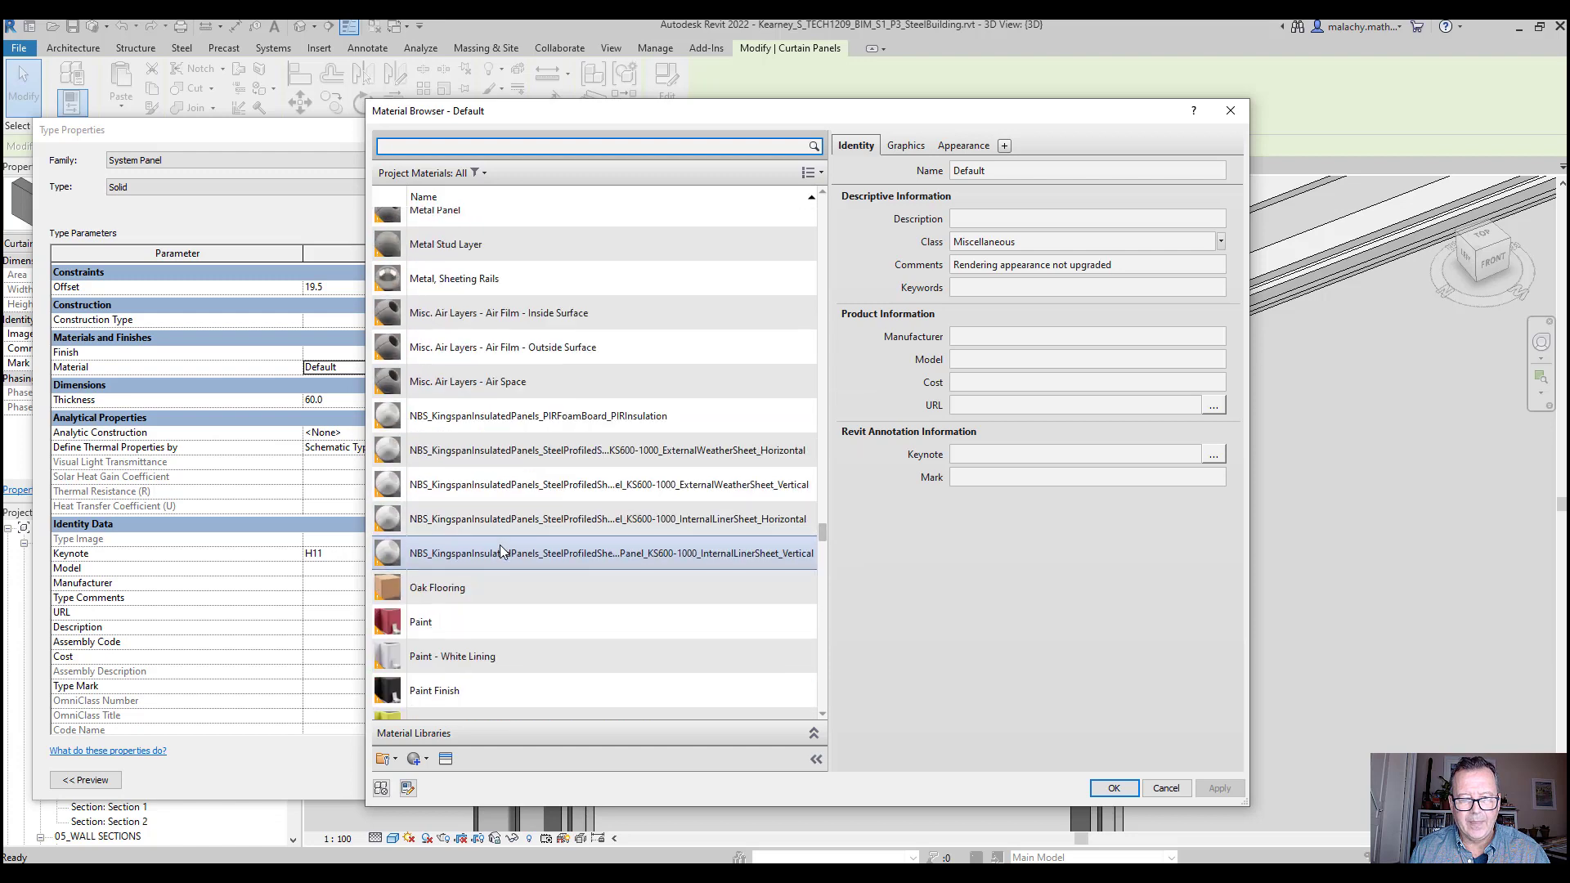
pyautogui.click(465, 621)
pyautogui.rightClick(465, 622)
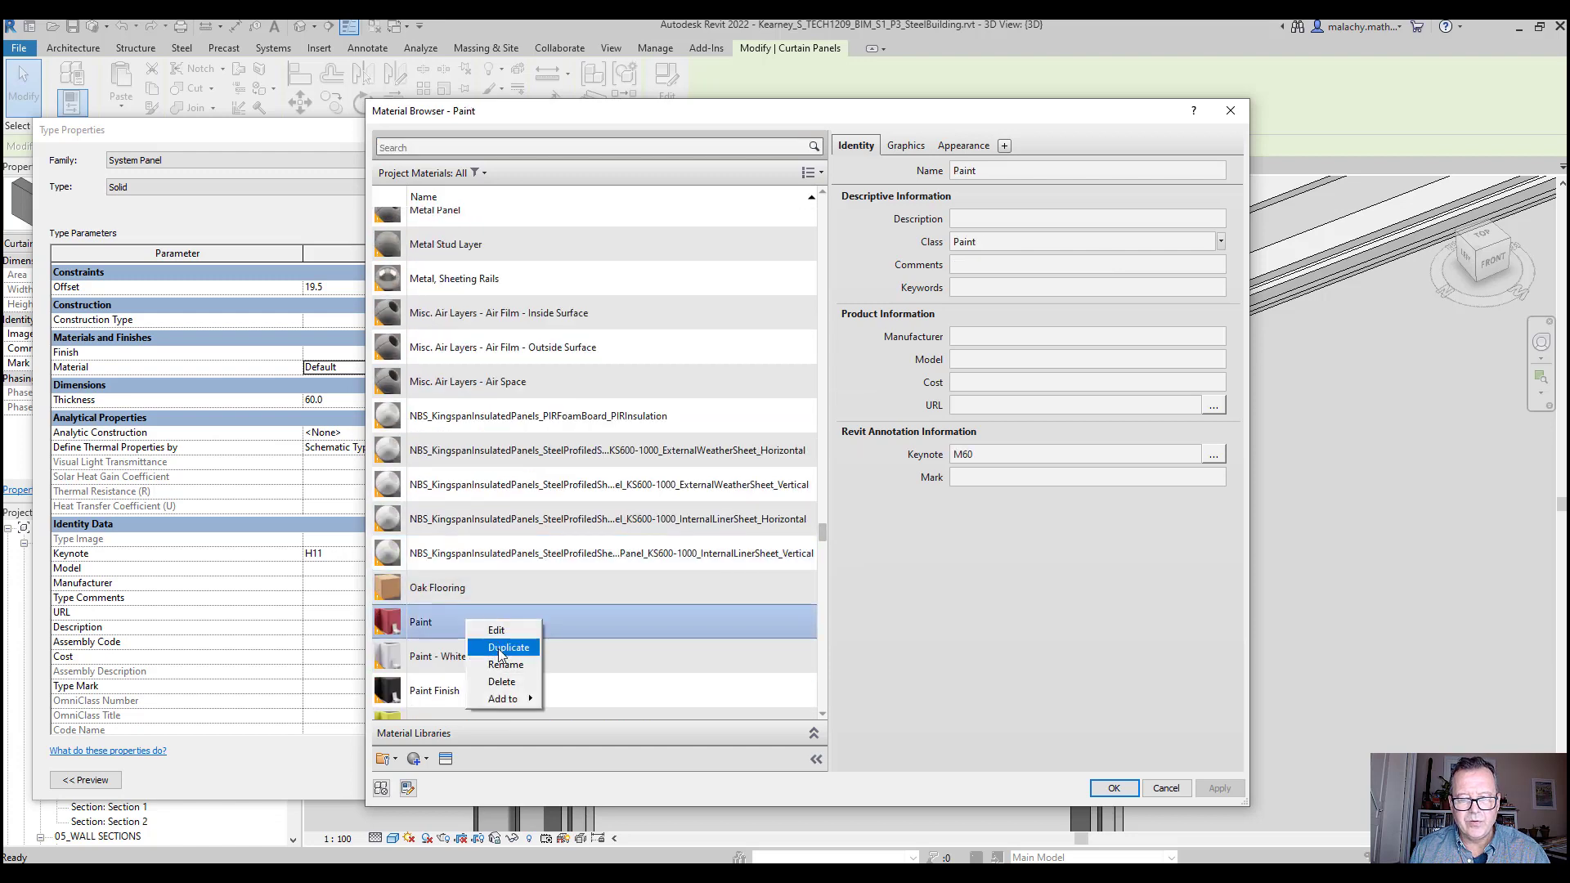
pyautogui.click(496, 646)
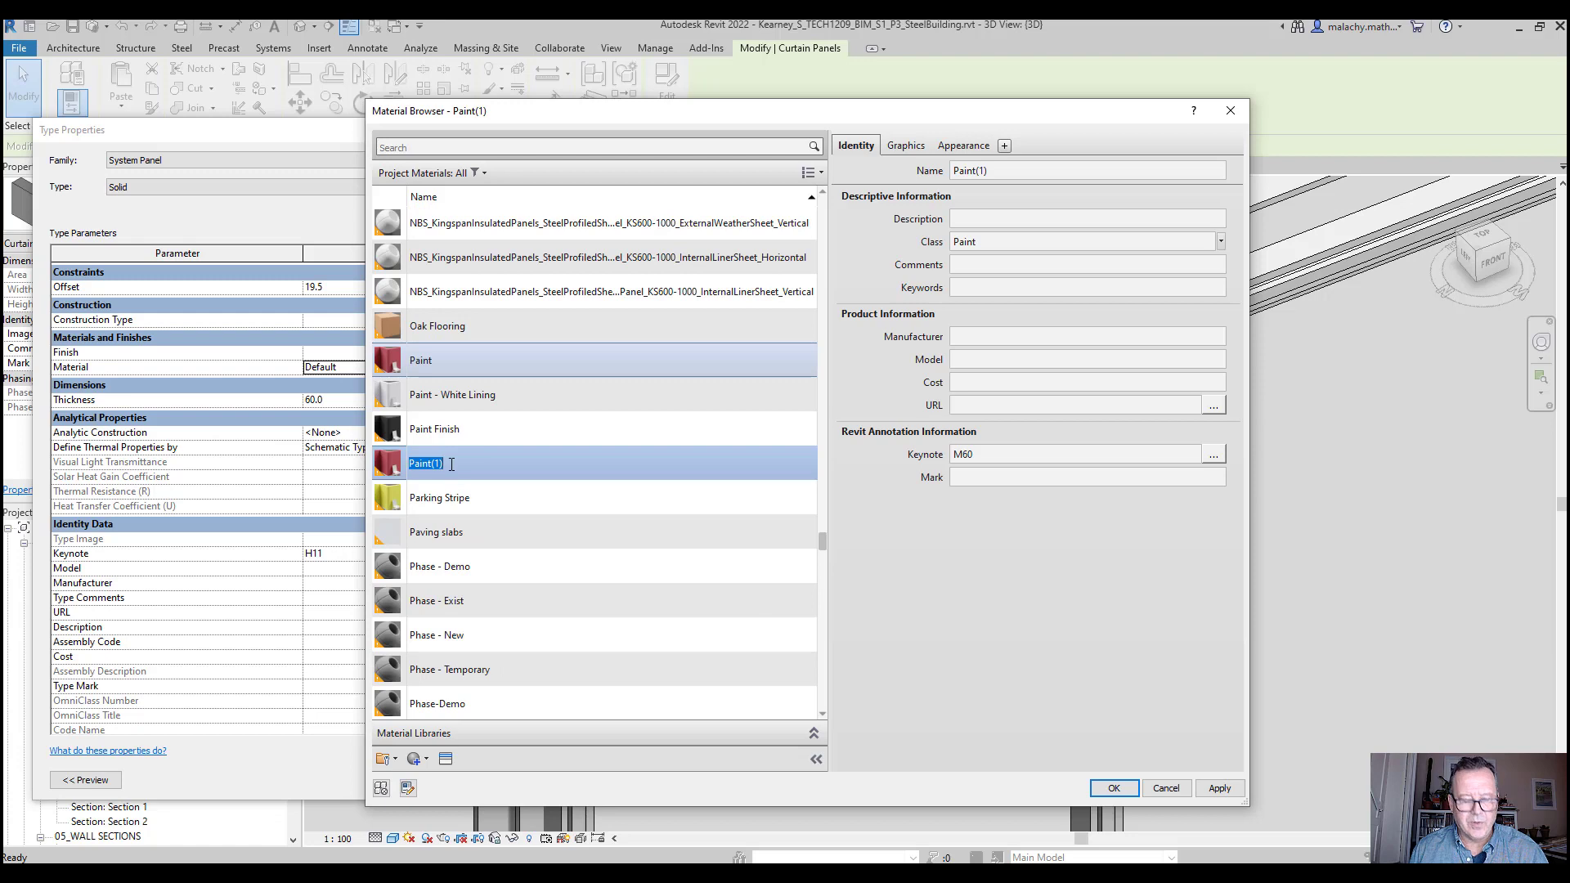
pyautogui.write('sPANDREL 1')
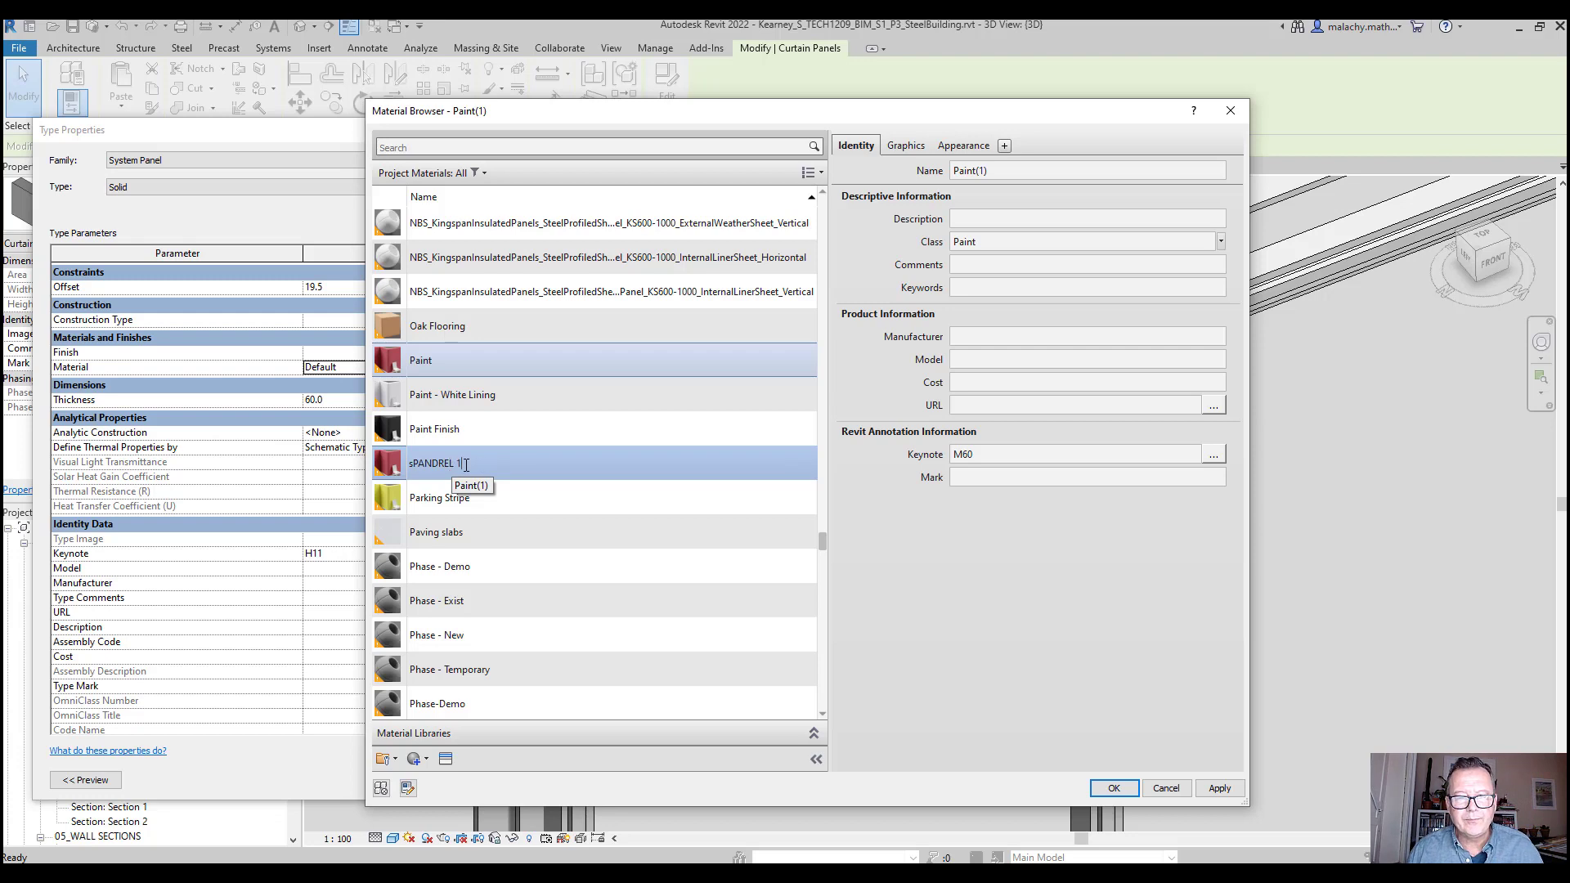
pyautogui.moveTo(466, 464); pyautogui.dragTo(385, 465)
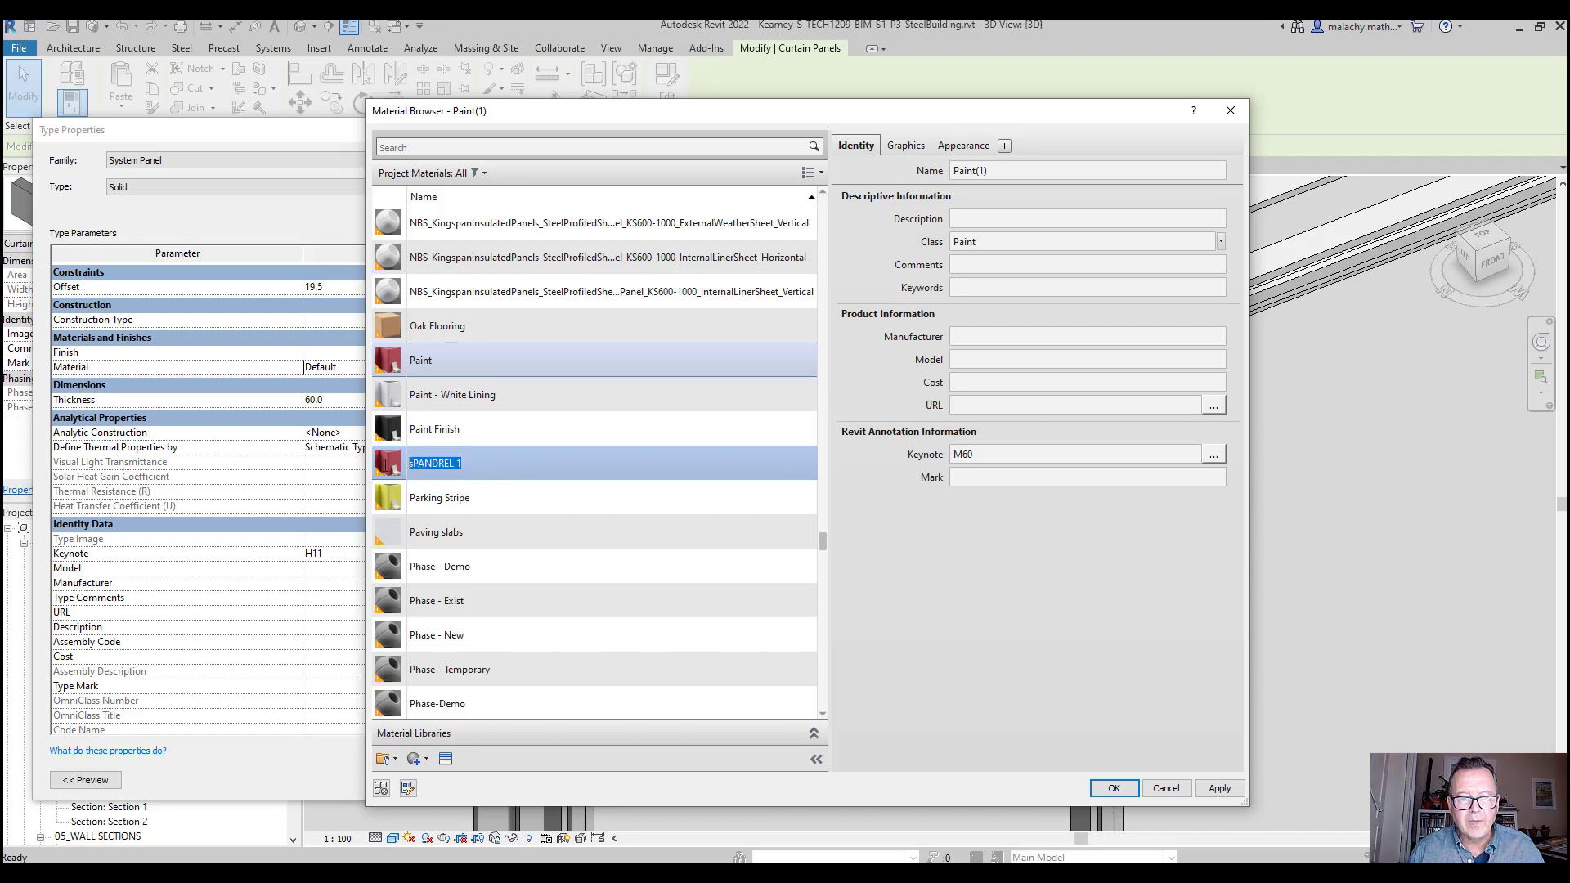
pyautogui.press('BackSpace')
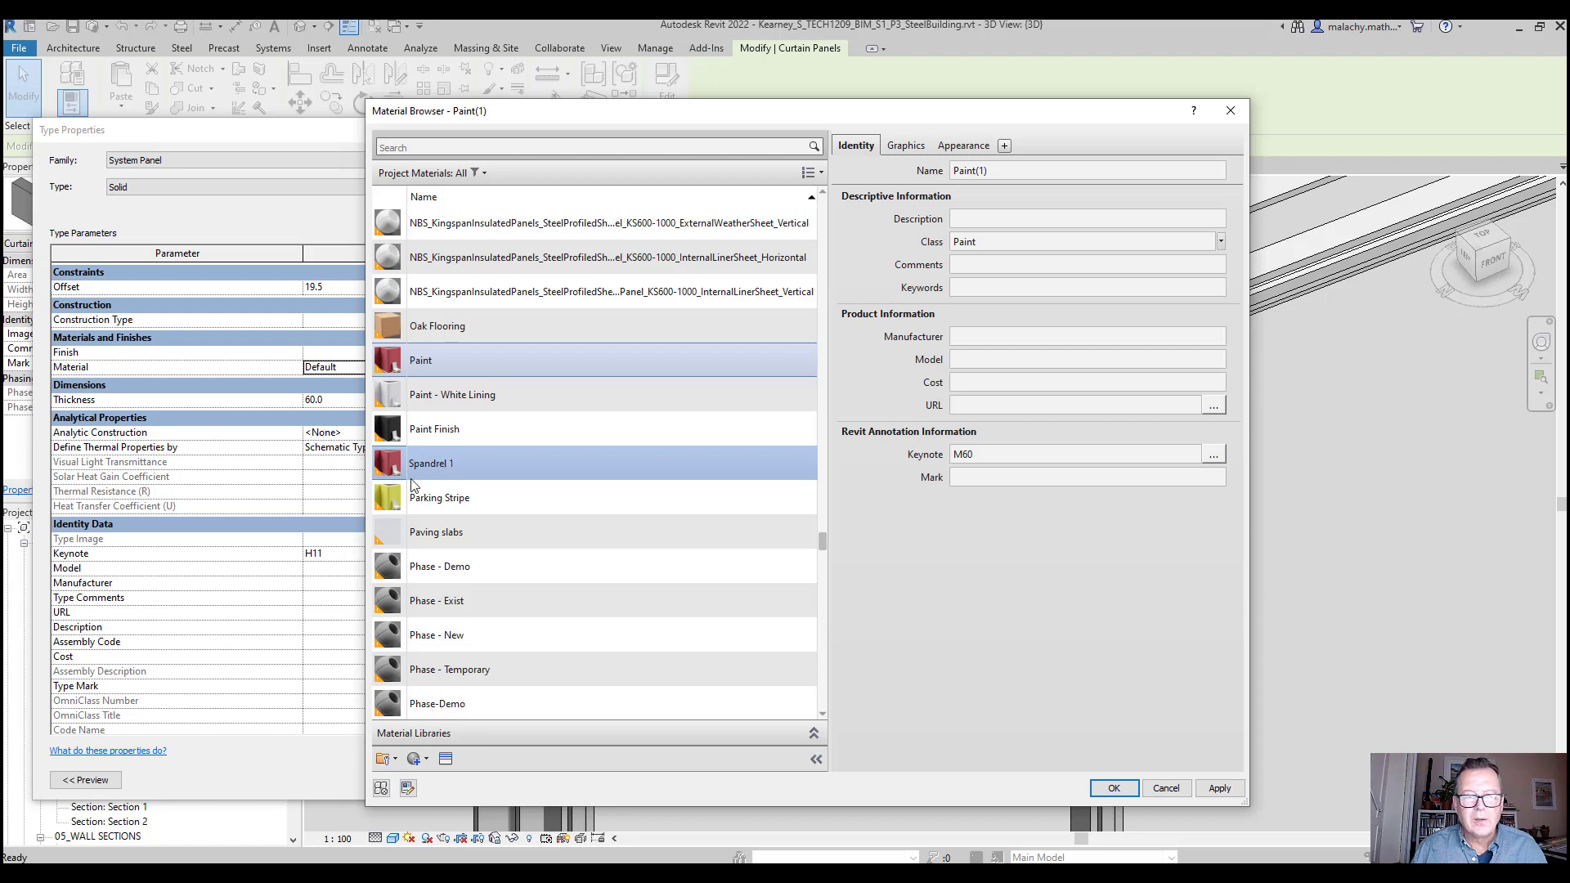
pyautogui.click(583, 501)
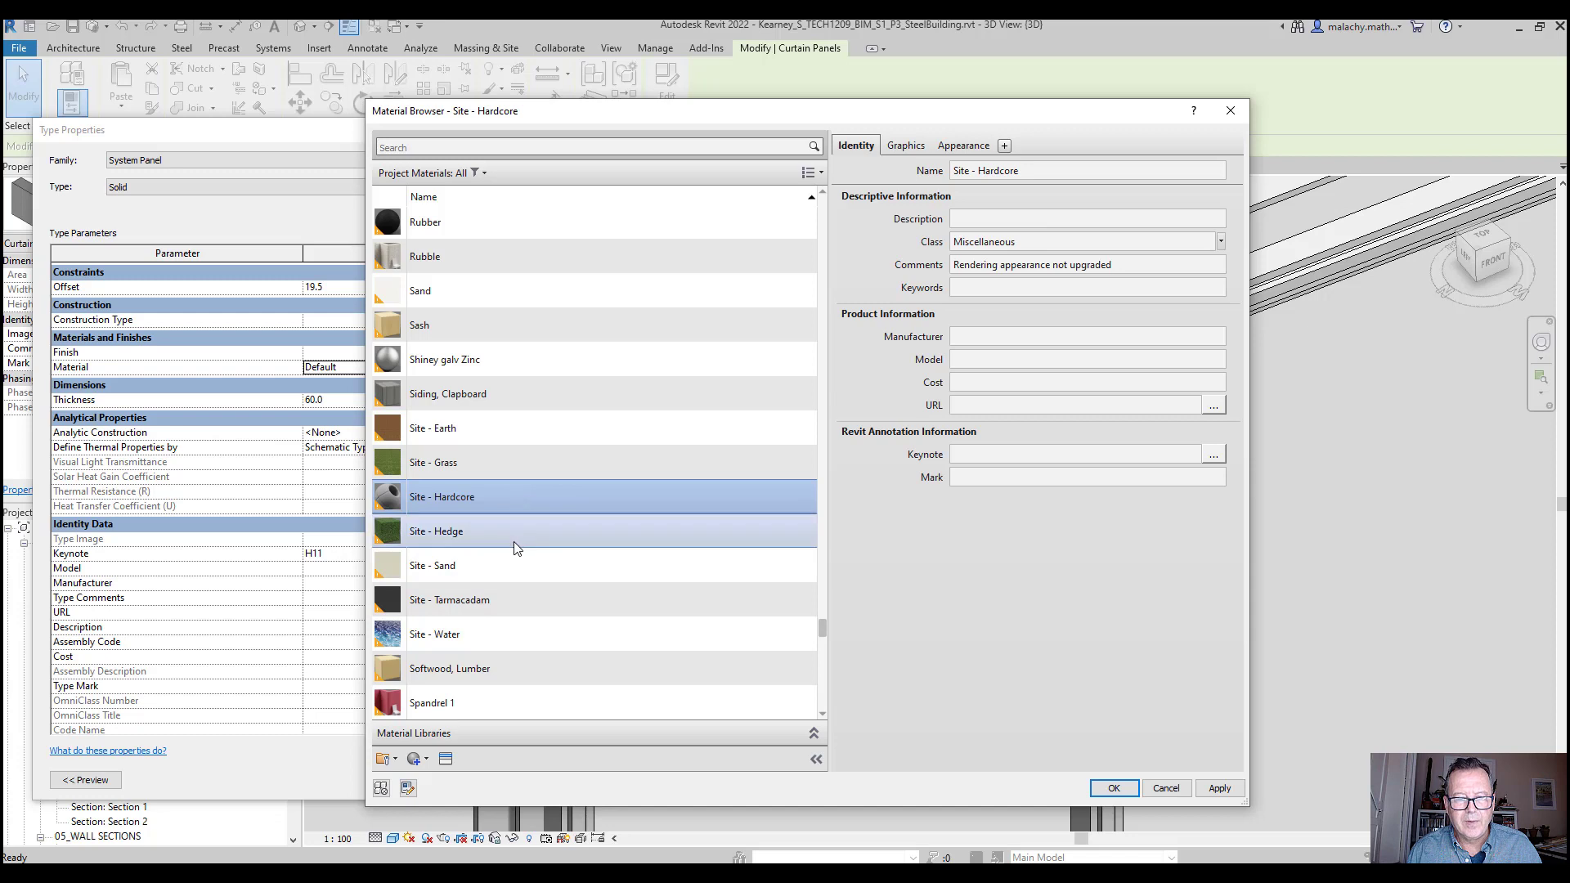
# Give the Spandrel 1 material a solid fill surface foreground pattern in red, RGB 255 0 0
pyautogui.click(489, 700)
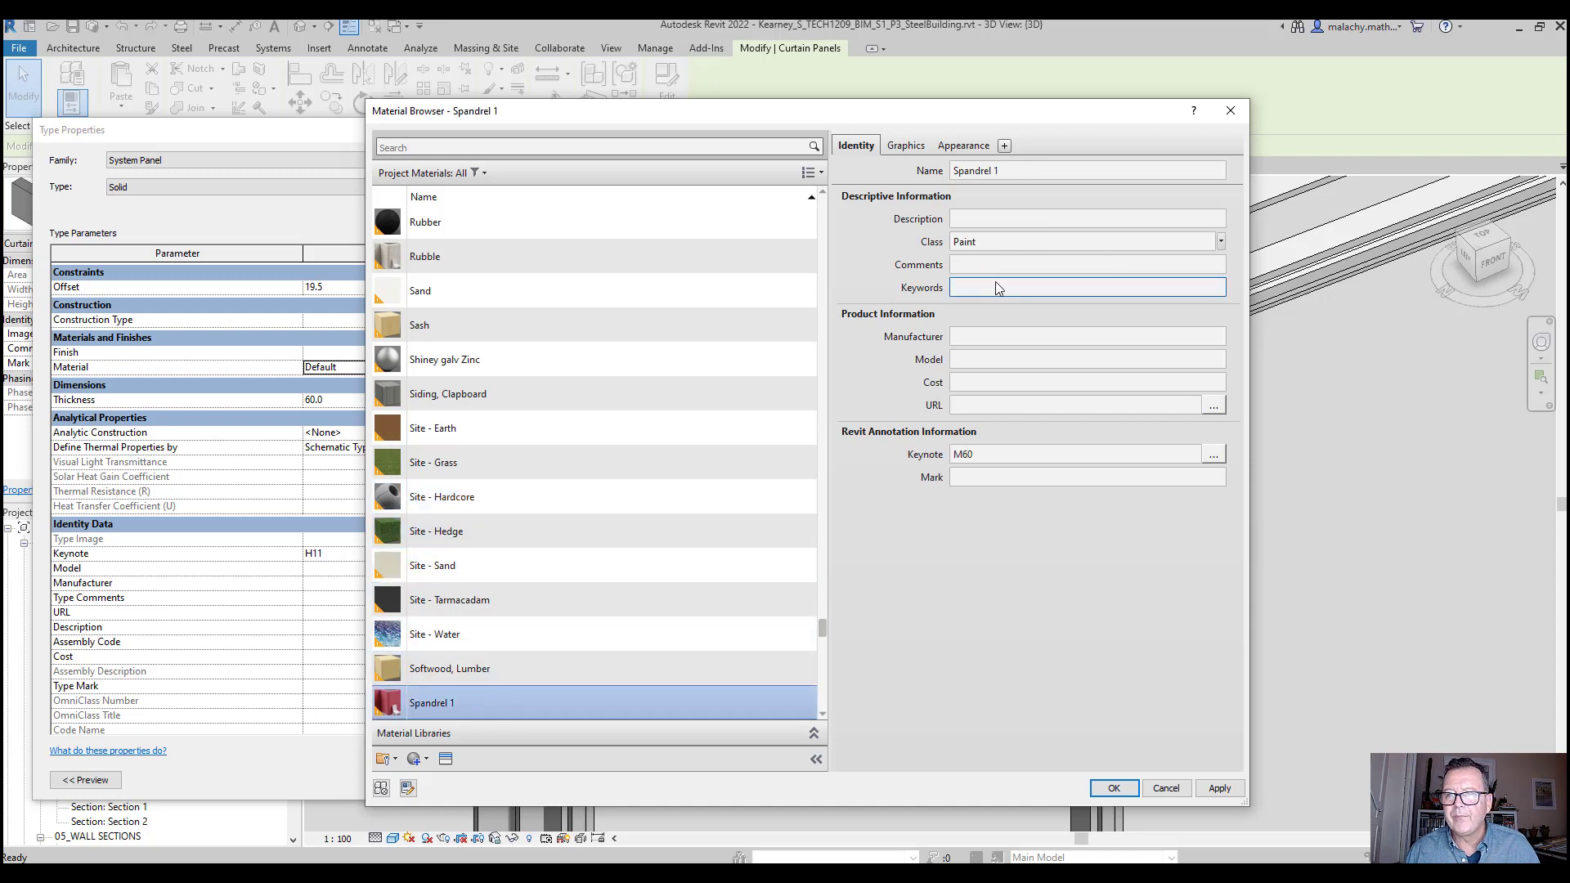
pyautogui.click(907, 148)
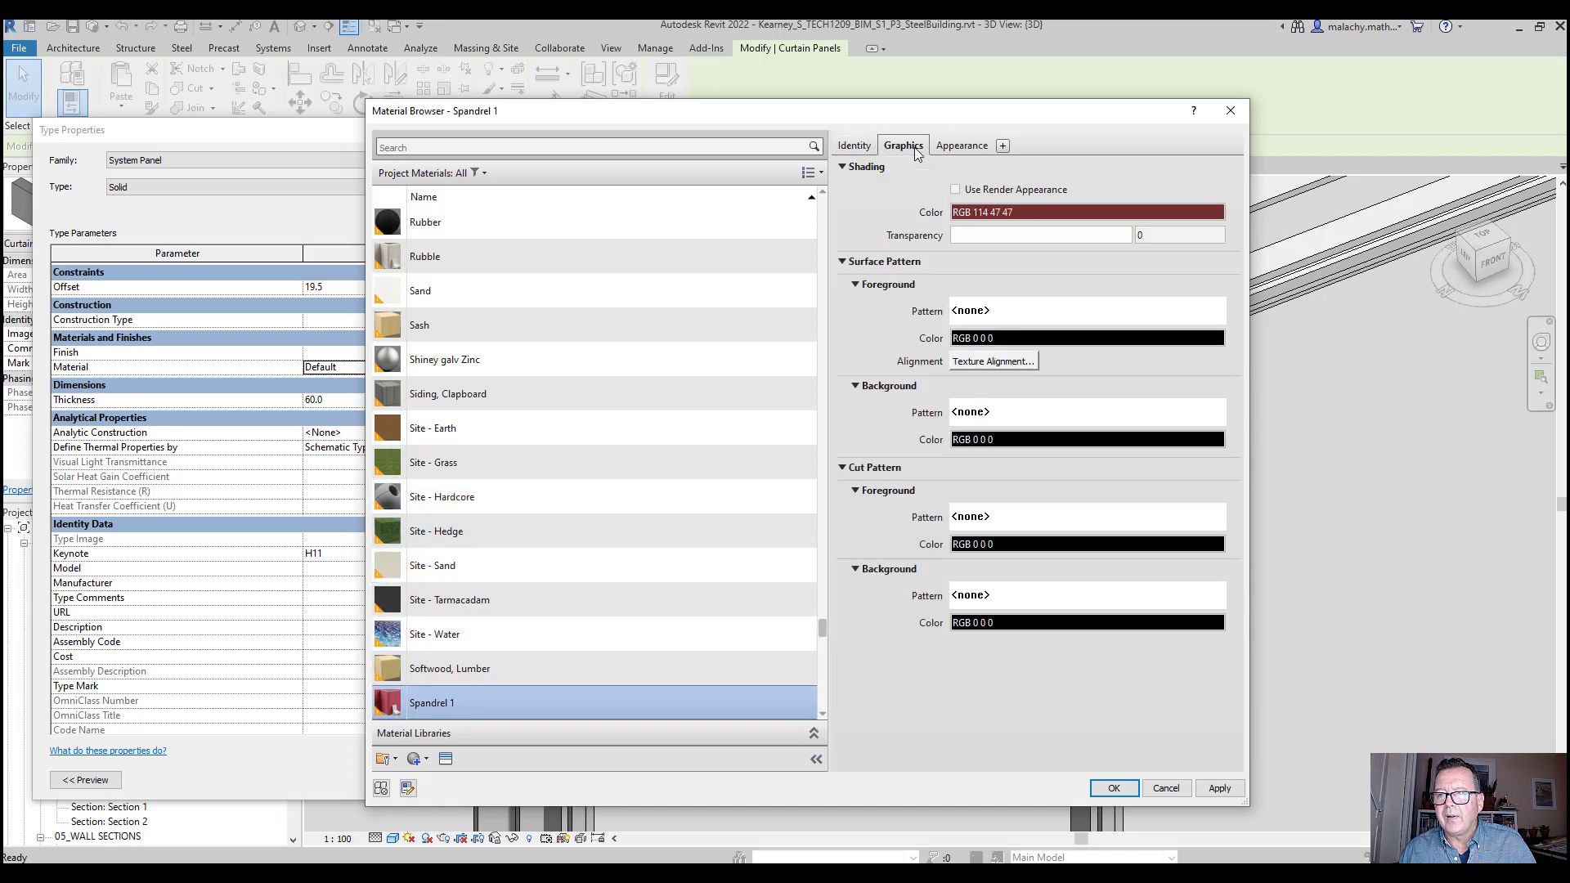
pyautogui.click(1026, 313)
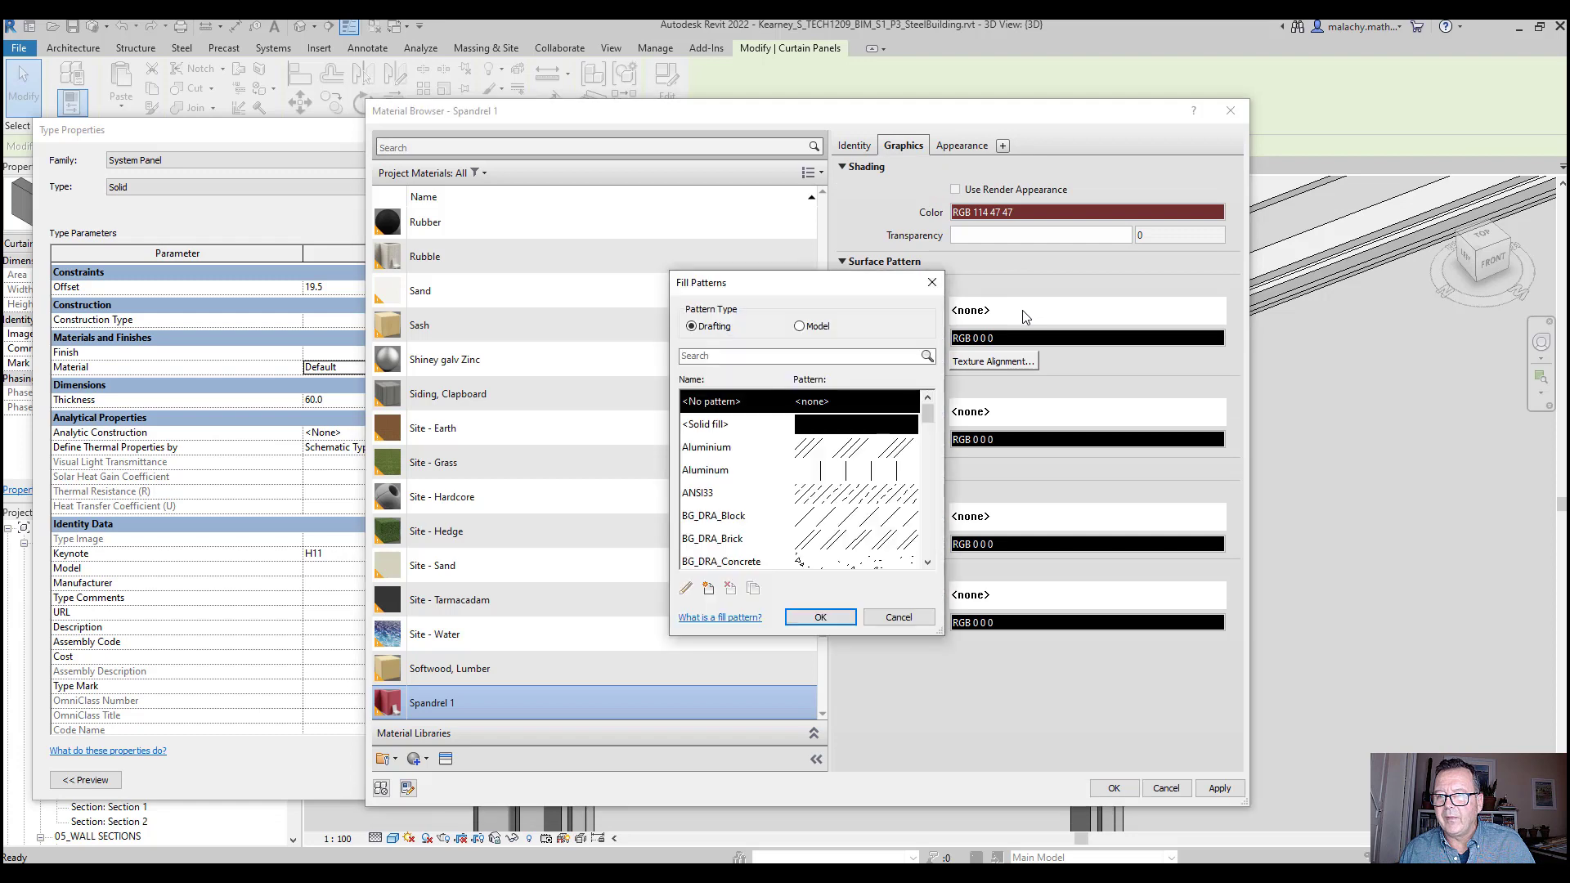
pyautogui.click(861, 422)
pyautogui.click(820, 617)
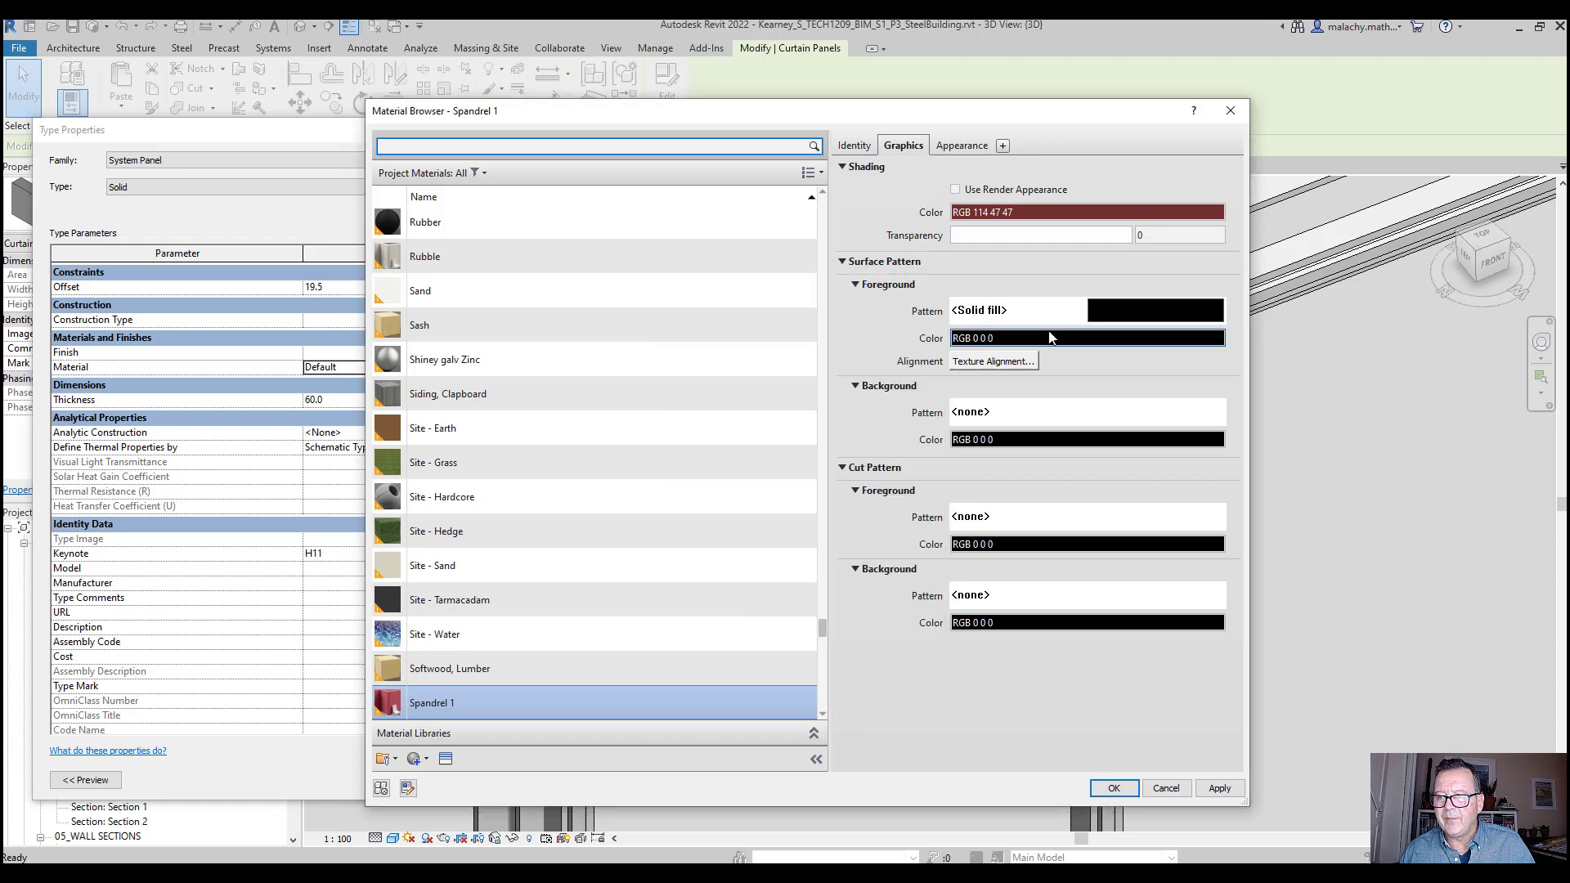
pyautogui.click(1051, 338)
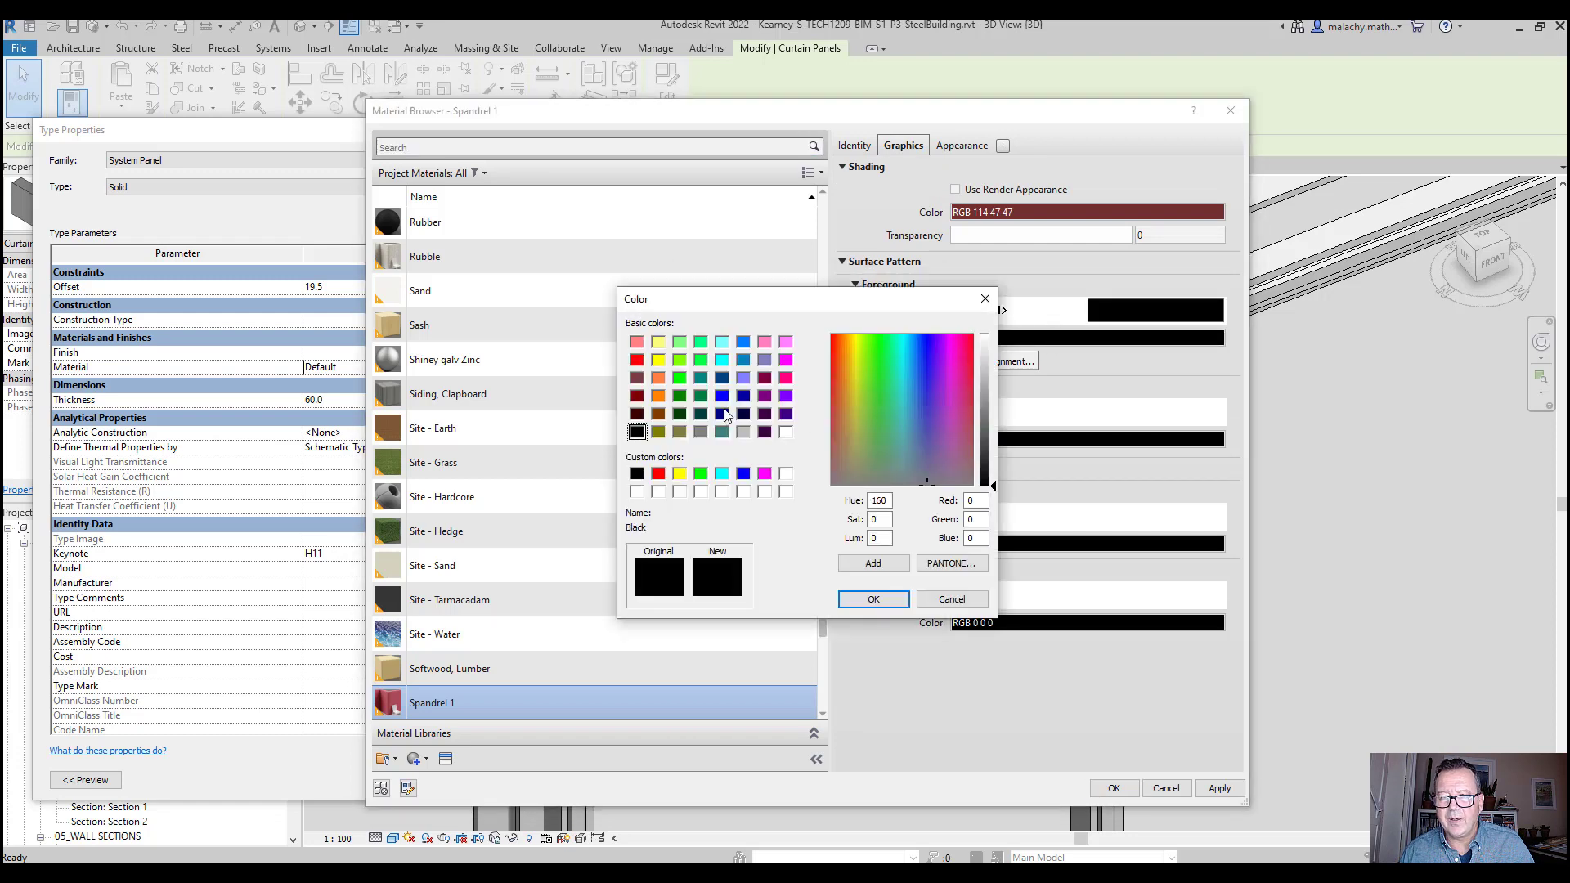
pyautogui.click(637, 362)
pyautogui.click(874, 598)
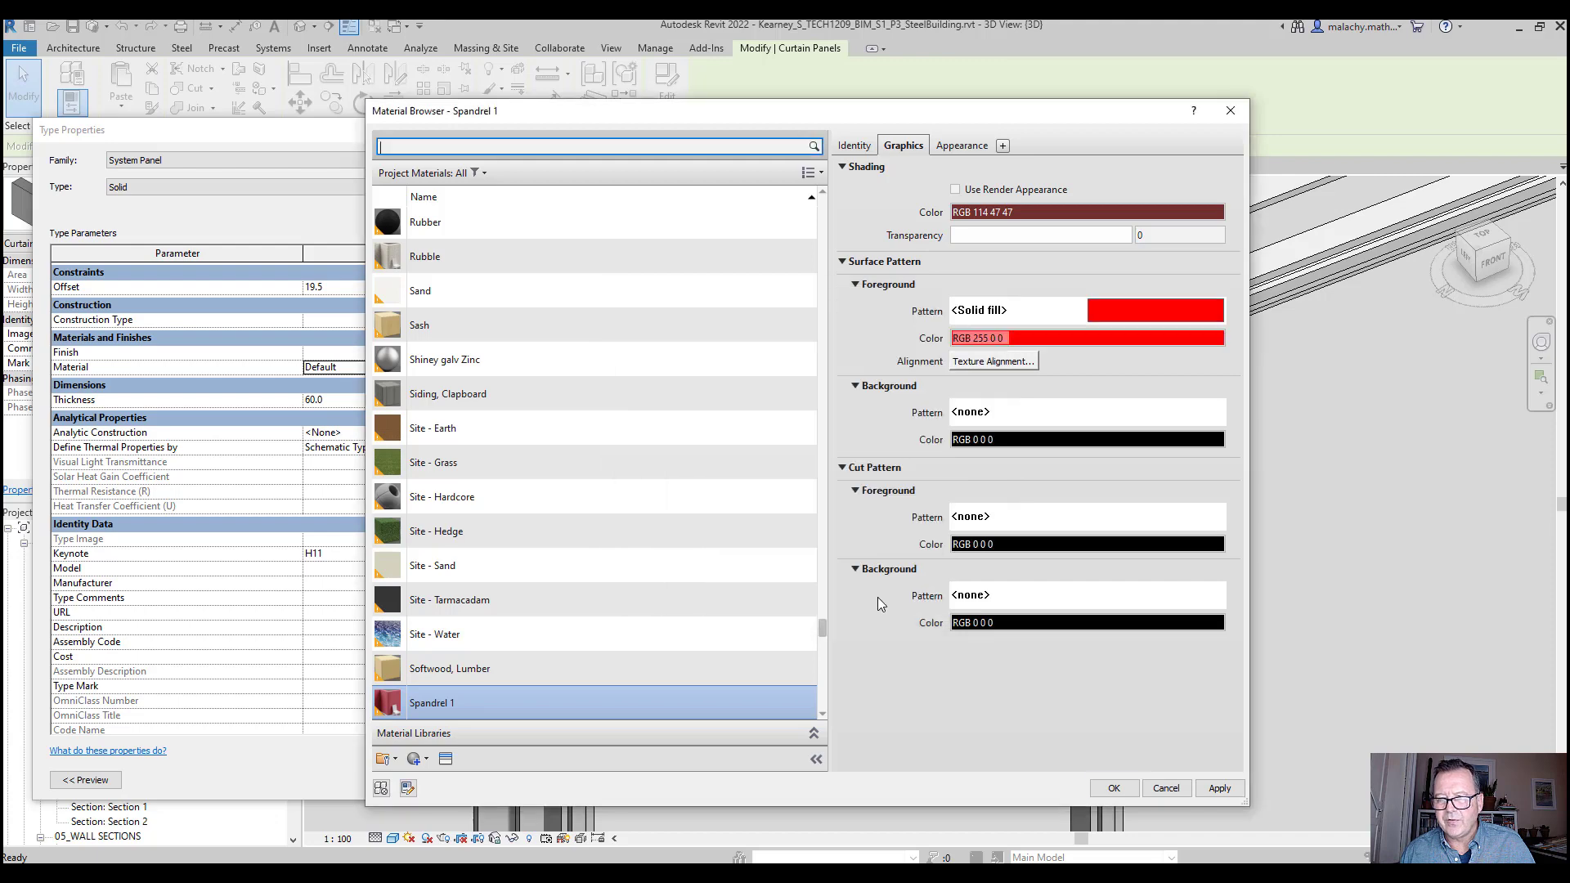
# Apply the Spandrel 1 material to the Solid panel type, accept the type properties and deselect the panel
pyautogui.click(1114, 788)
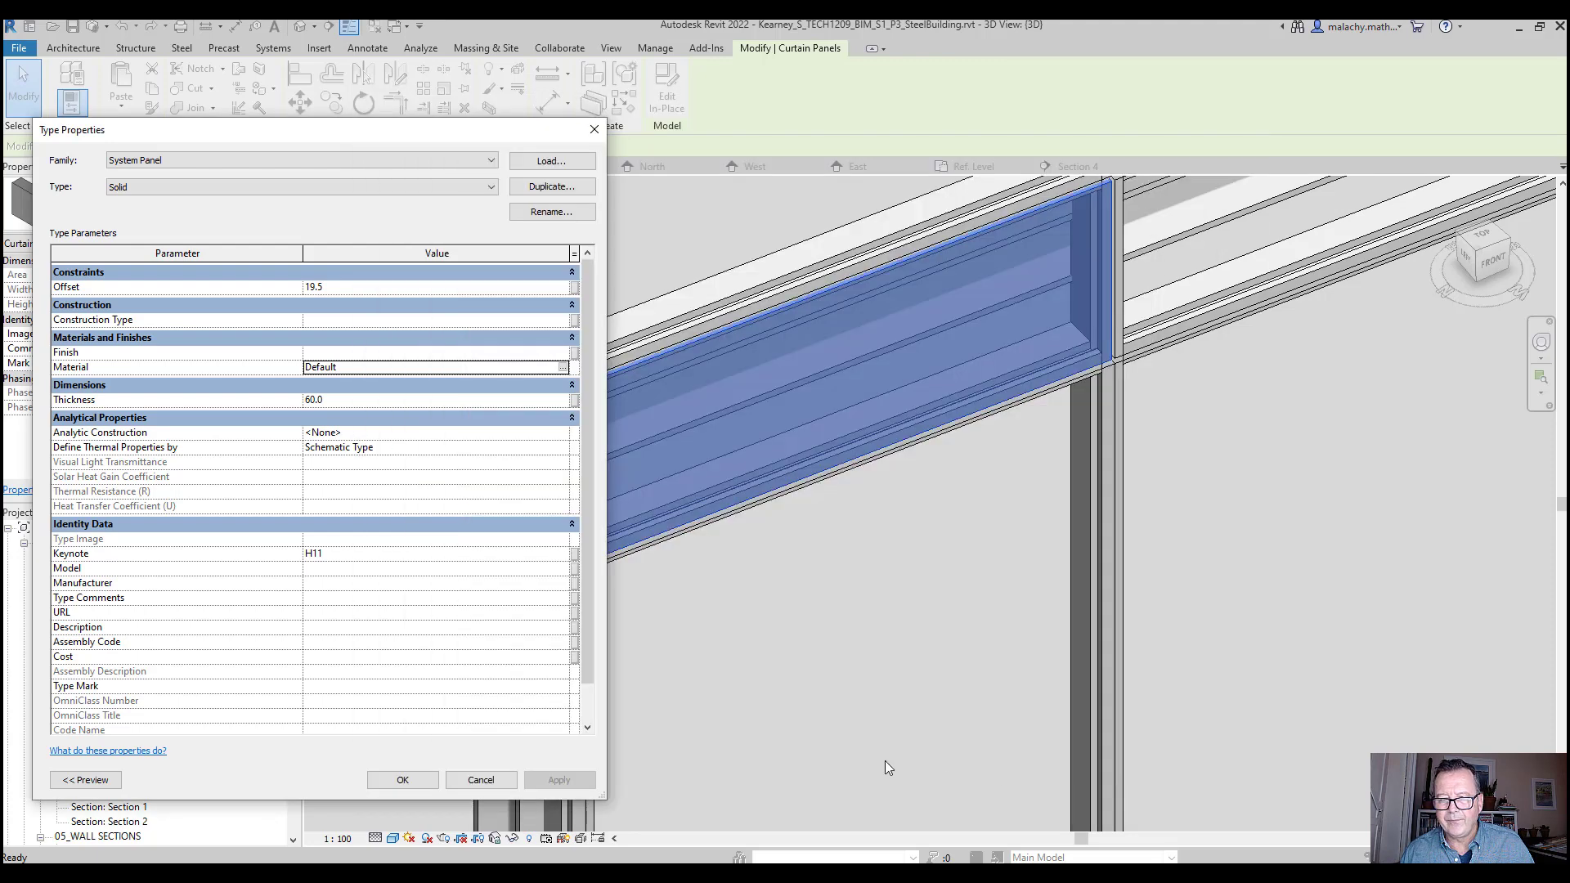
pyautogui.click(402, 779)
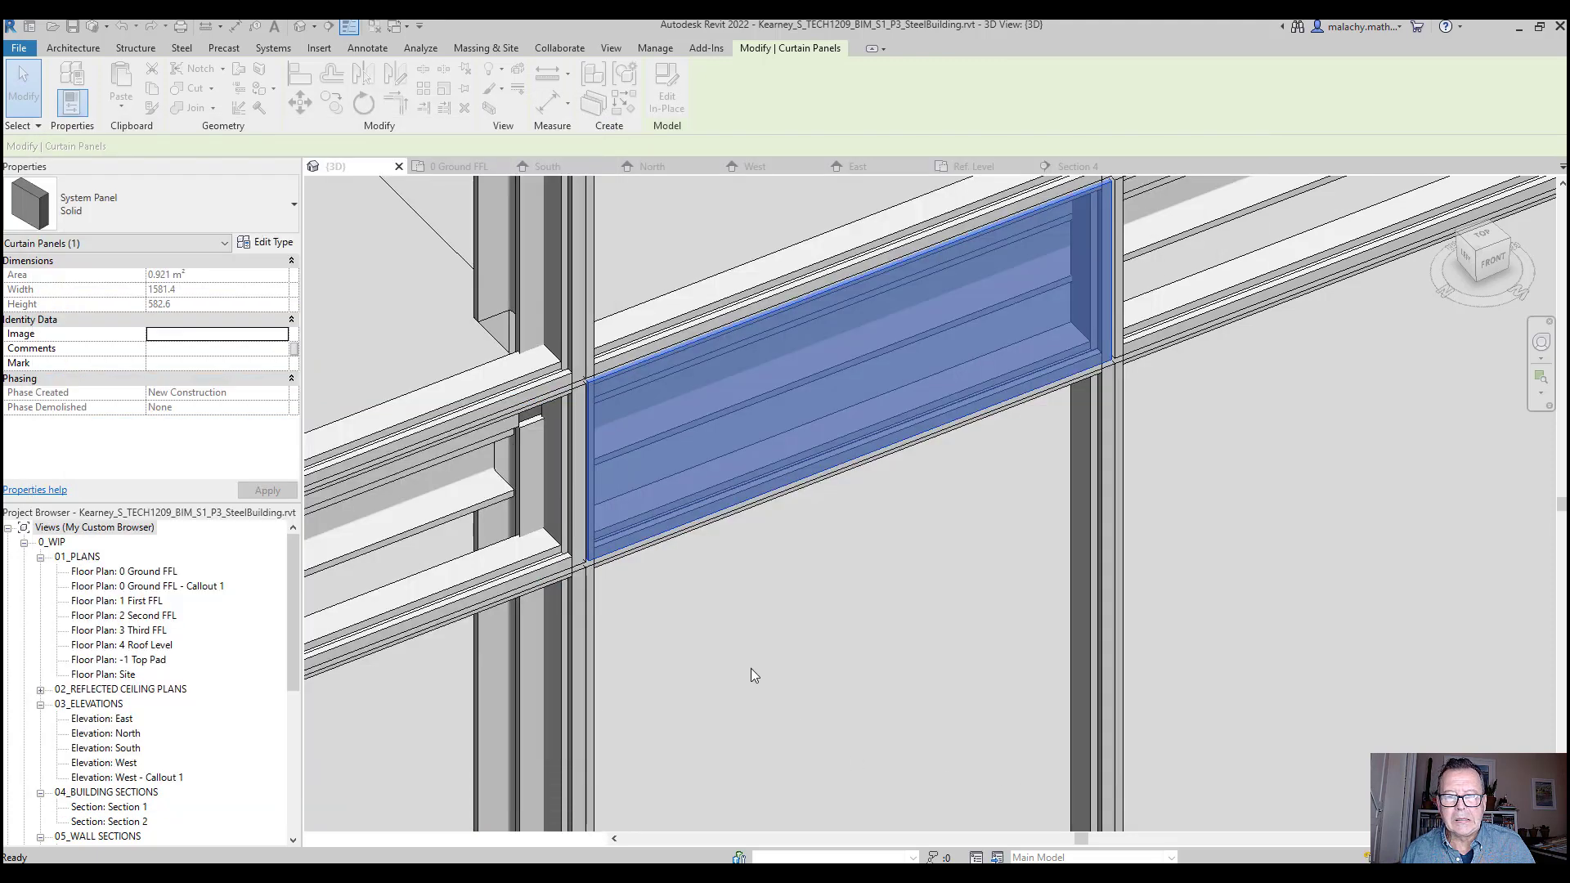
pyautogui.scroll(-4, 793, 667)
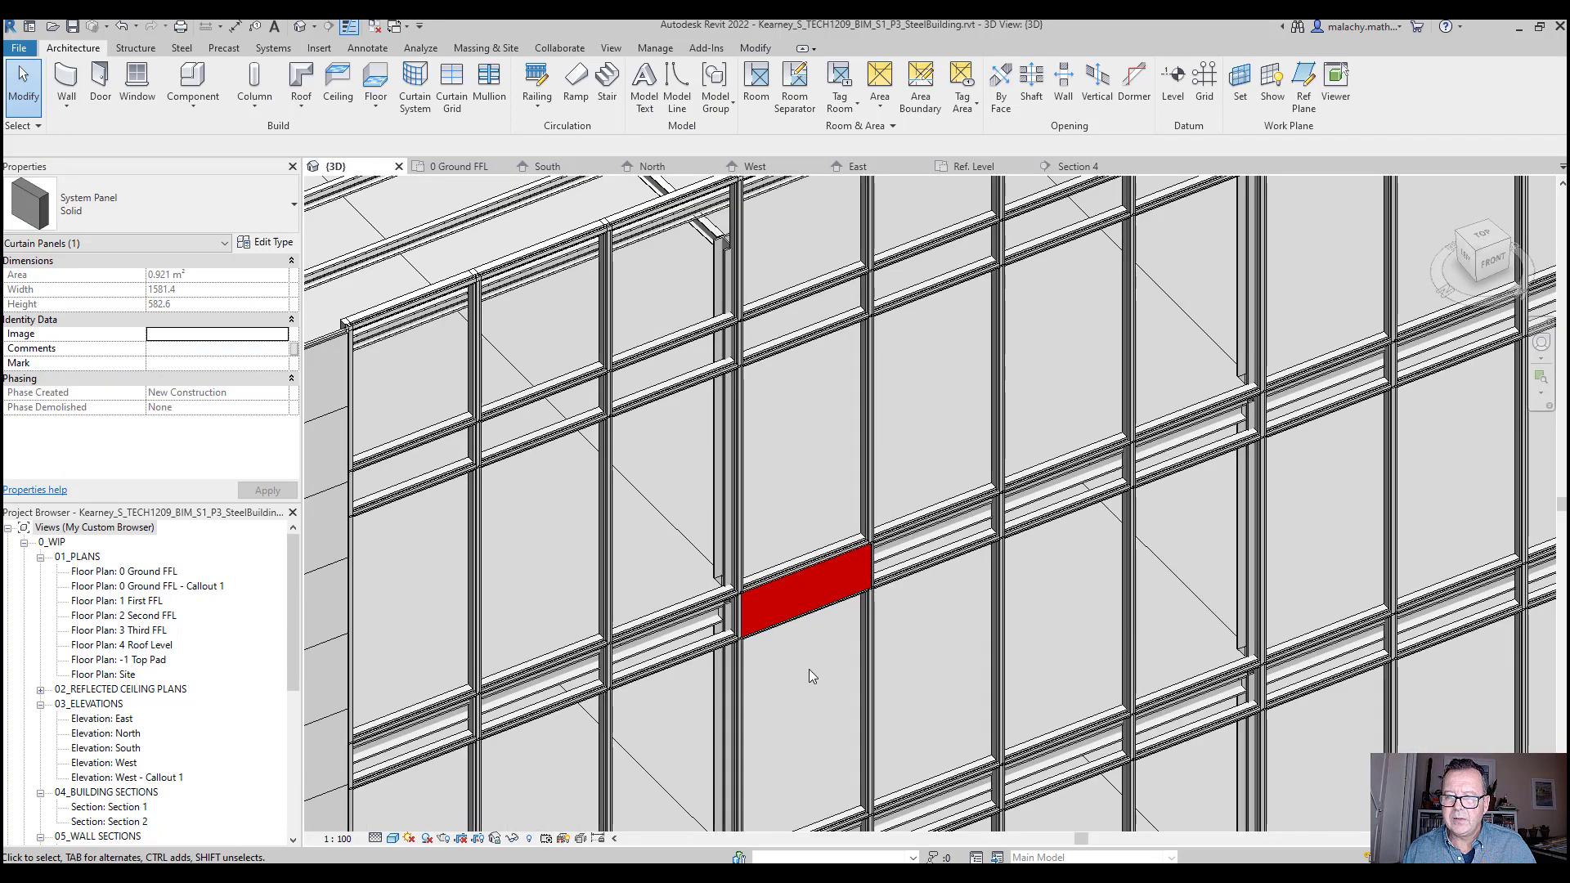
pyautogui.press('Escape')
# Examine the red spandrel panel against the whole long facade, both from a distance and close to the column bases
pyautogui.scroll(-1, 812, 668)
pyautogui.moveTo(813, 667); pyautogui.dragTo(841, 458, button='middle')
pyautogui.scroll(-4, 839, 567)
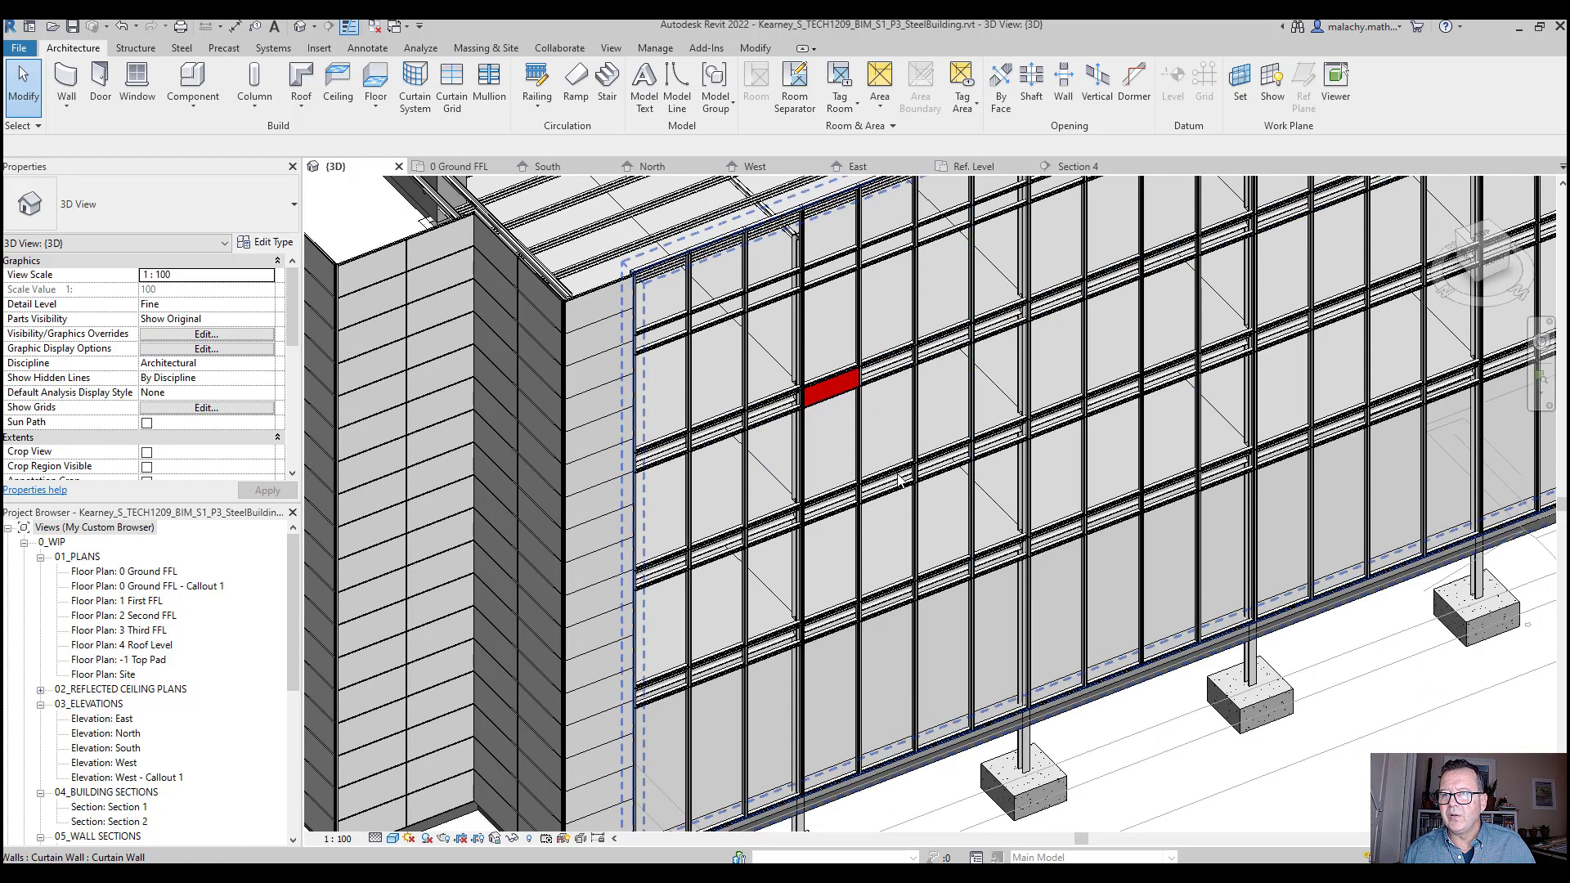
pyautogui.scroll(-2, 879, 532)
pyautogui.scroll(-1, 1067, 657)
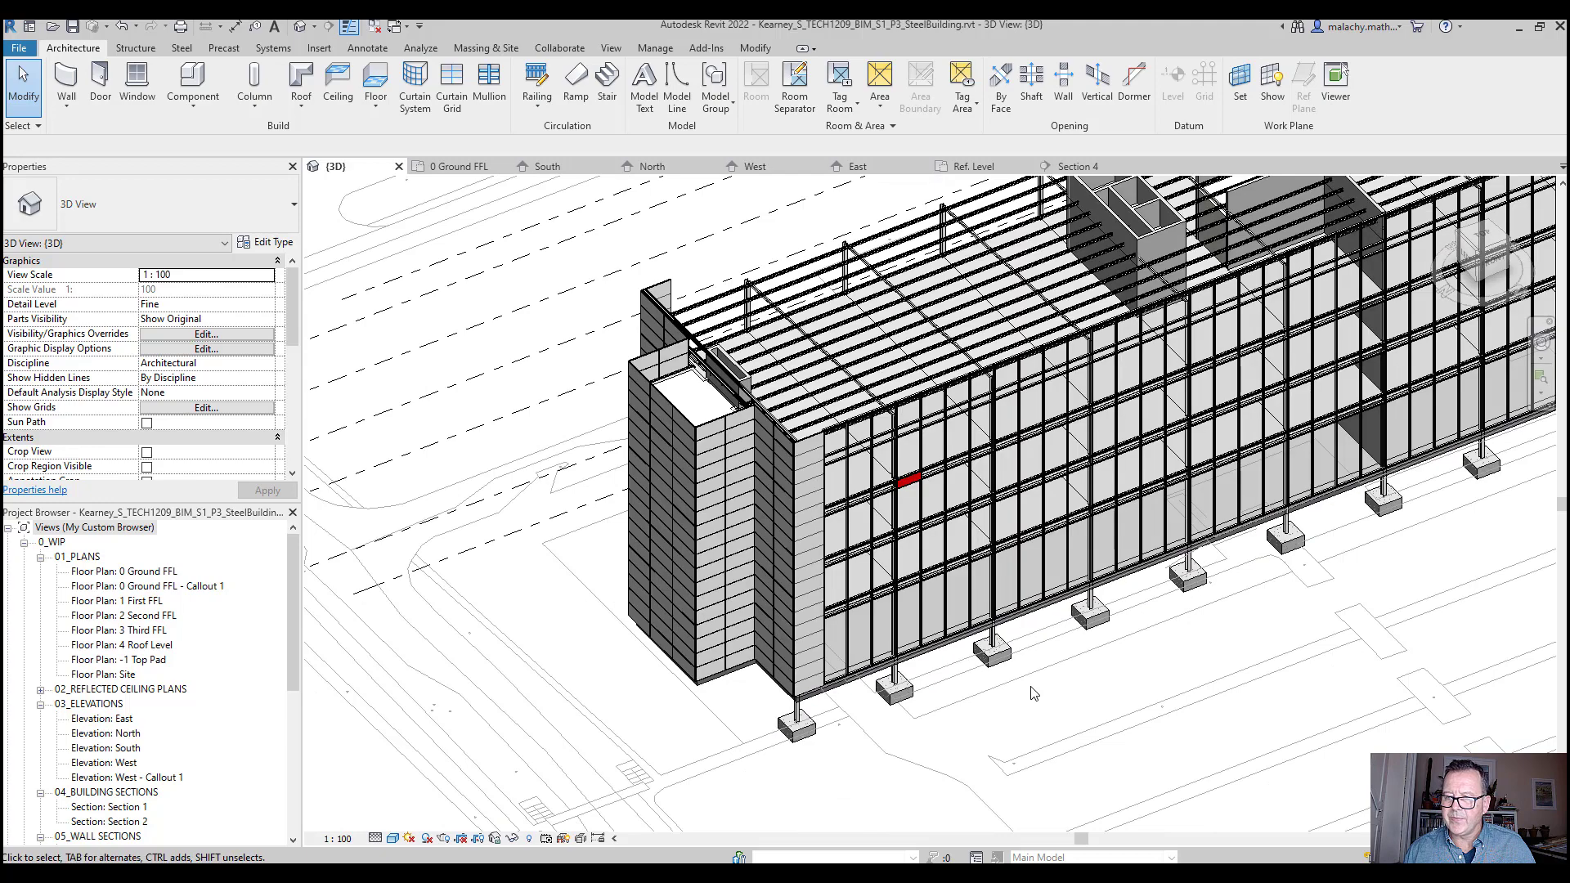
pyautogui.scroll(-1, 1033, 691)
pyautogui.moveTo(1064, 706); pyautogui.dragTo(805, 720, button='middle')
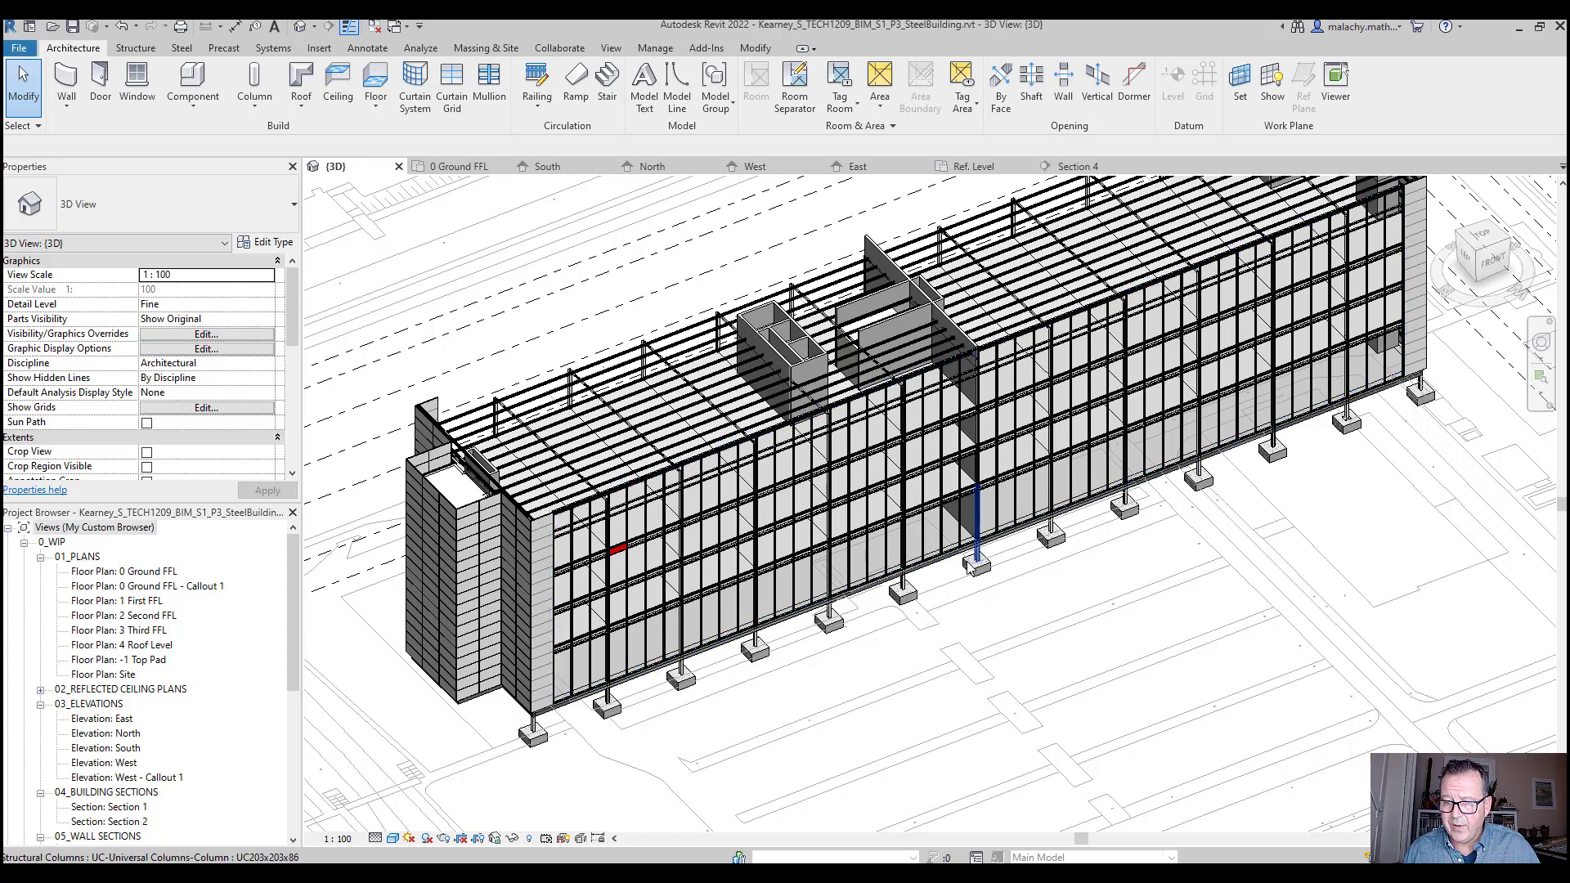
pyautogui.scroll(5, 991, 560)
pyautogui.scroll(-6, 927, 559)
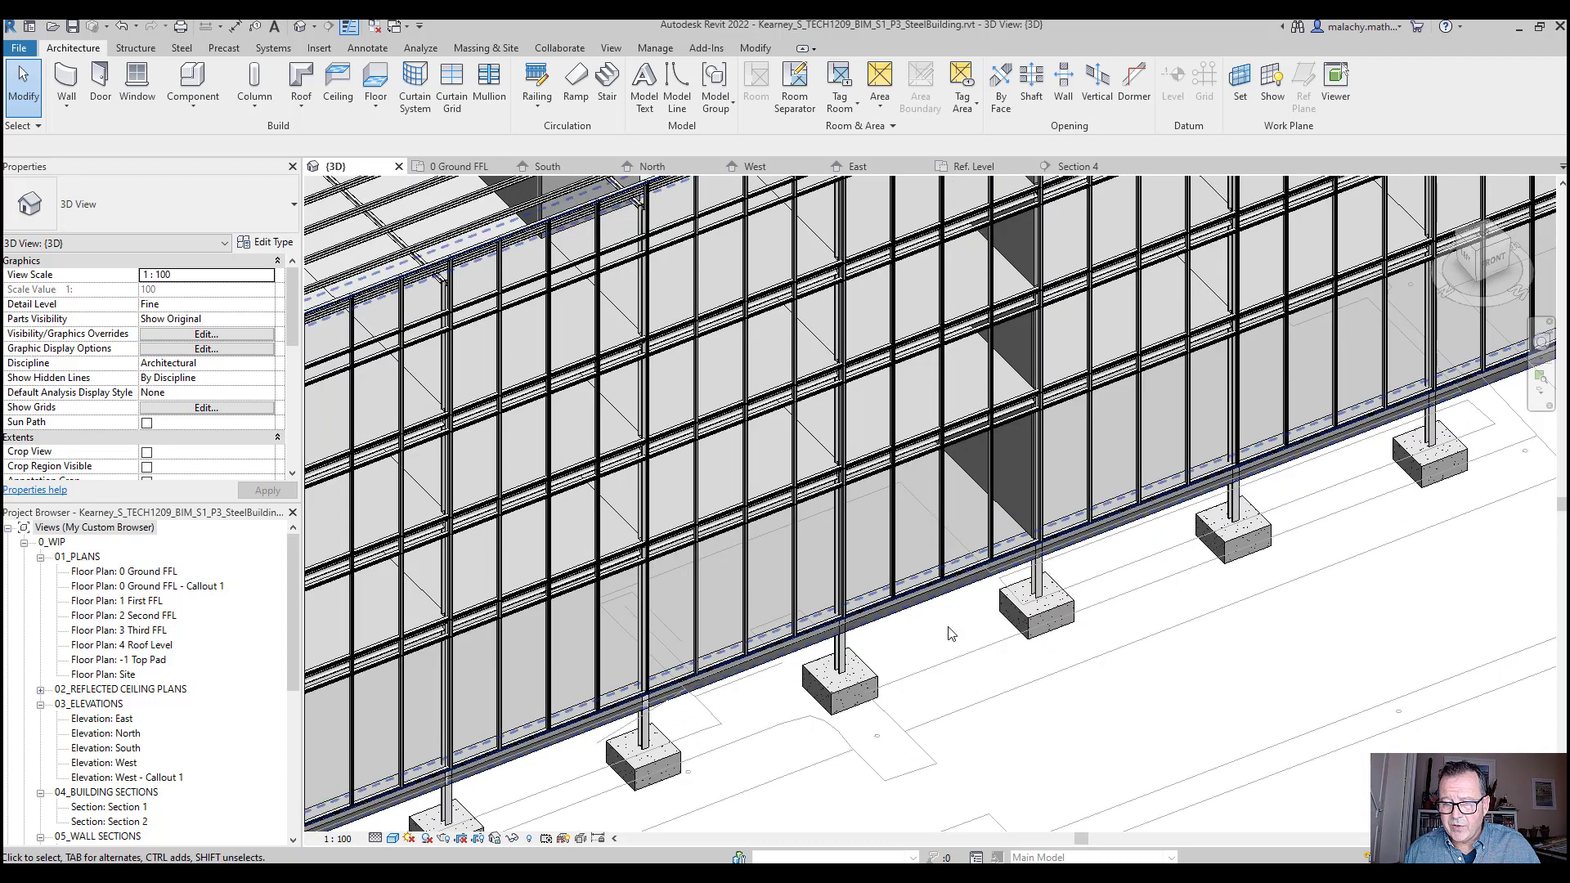
pyautogui.scroll(-2, 854, 715)
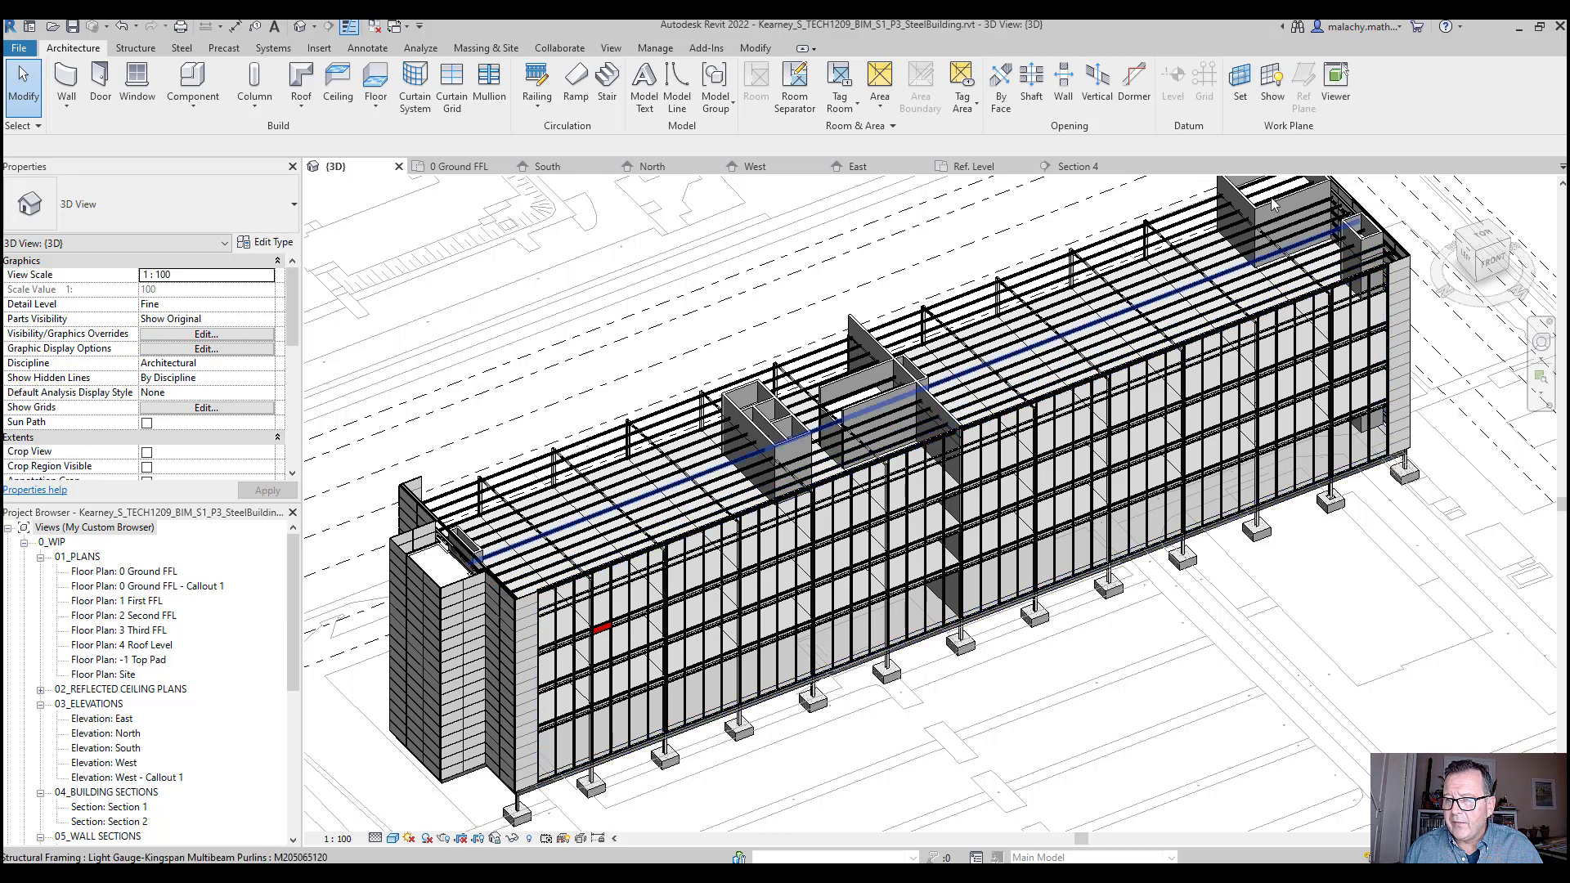
# Mirror a copy of the south curtain wall to the north side in the 0 Ground FFL plan, about a horizontal axis through the end core
pyautogui.press('Tab')
pyautogui.click(1149, 370)
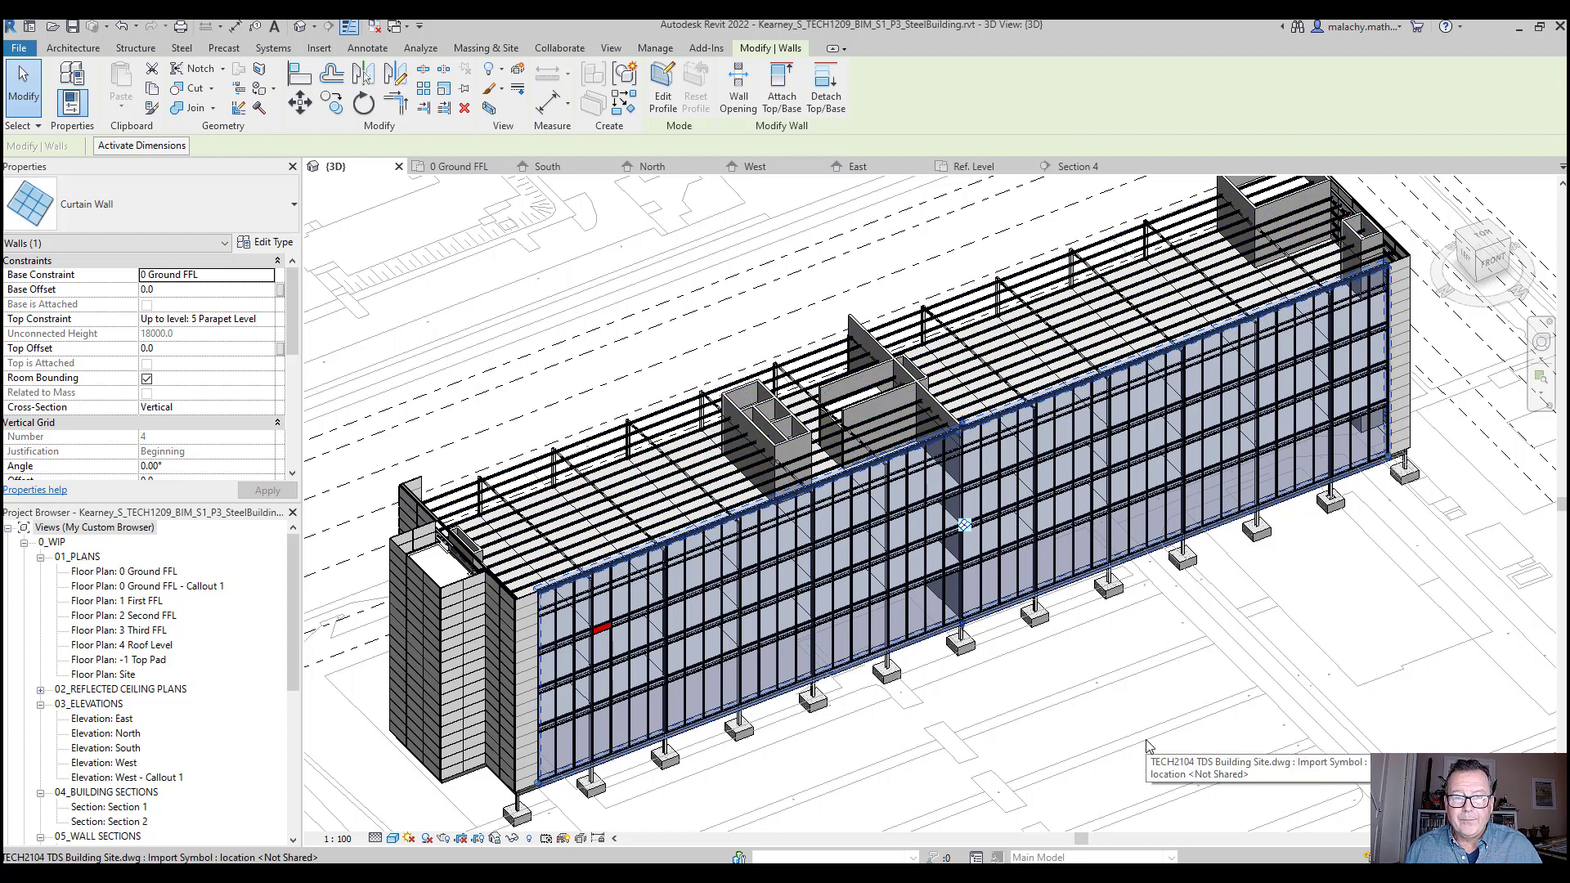
pyautogui.click(462, 166)
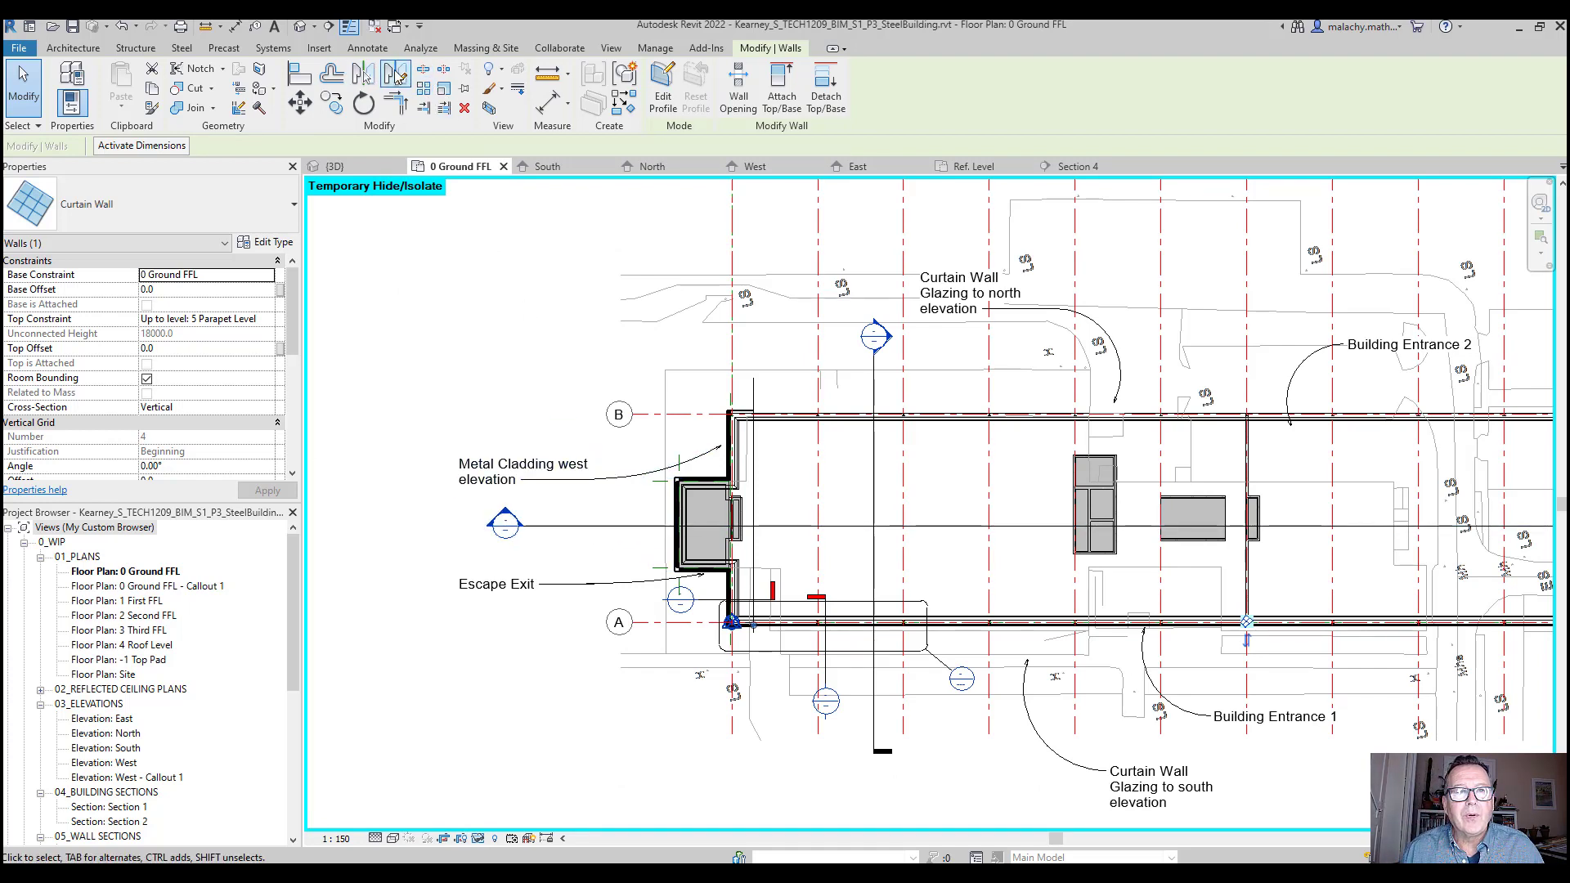
pyautogui.click(395, 74)
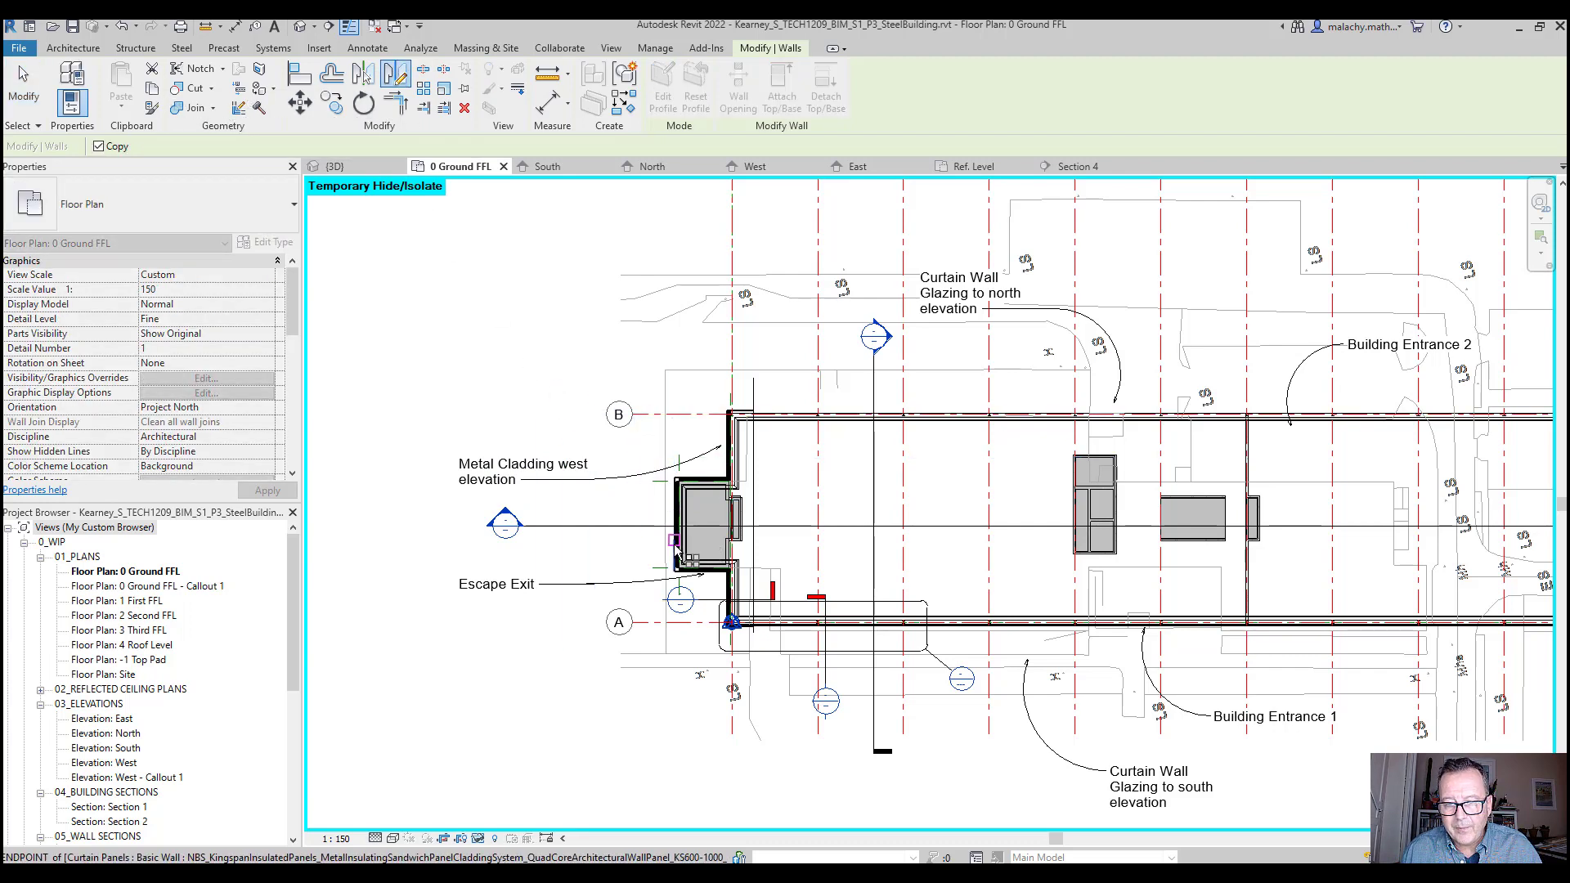
pyautogui.click(680, 528)
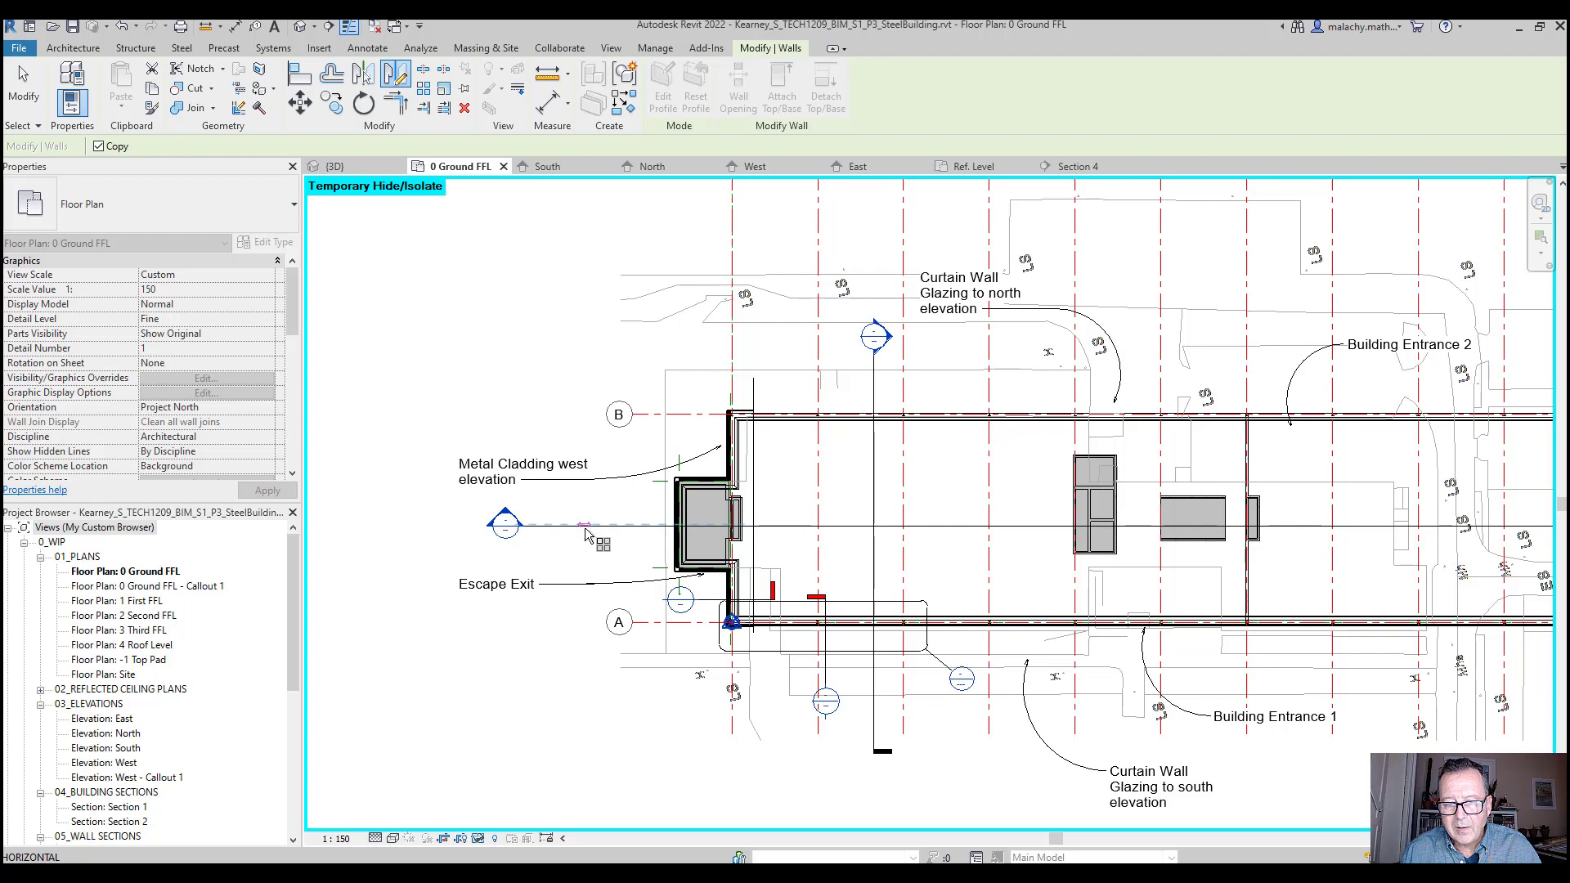
pyautogui.click(584, 527)
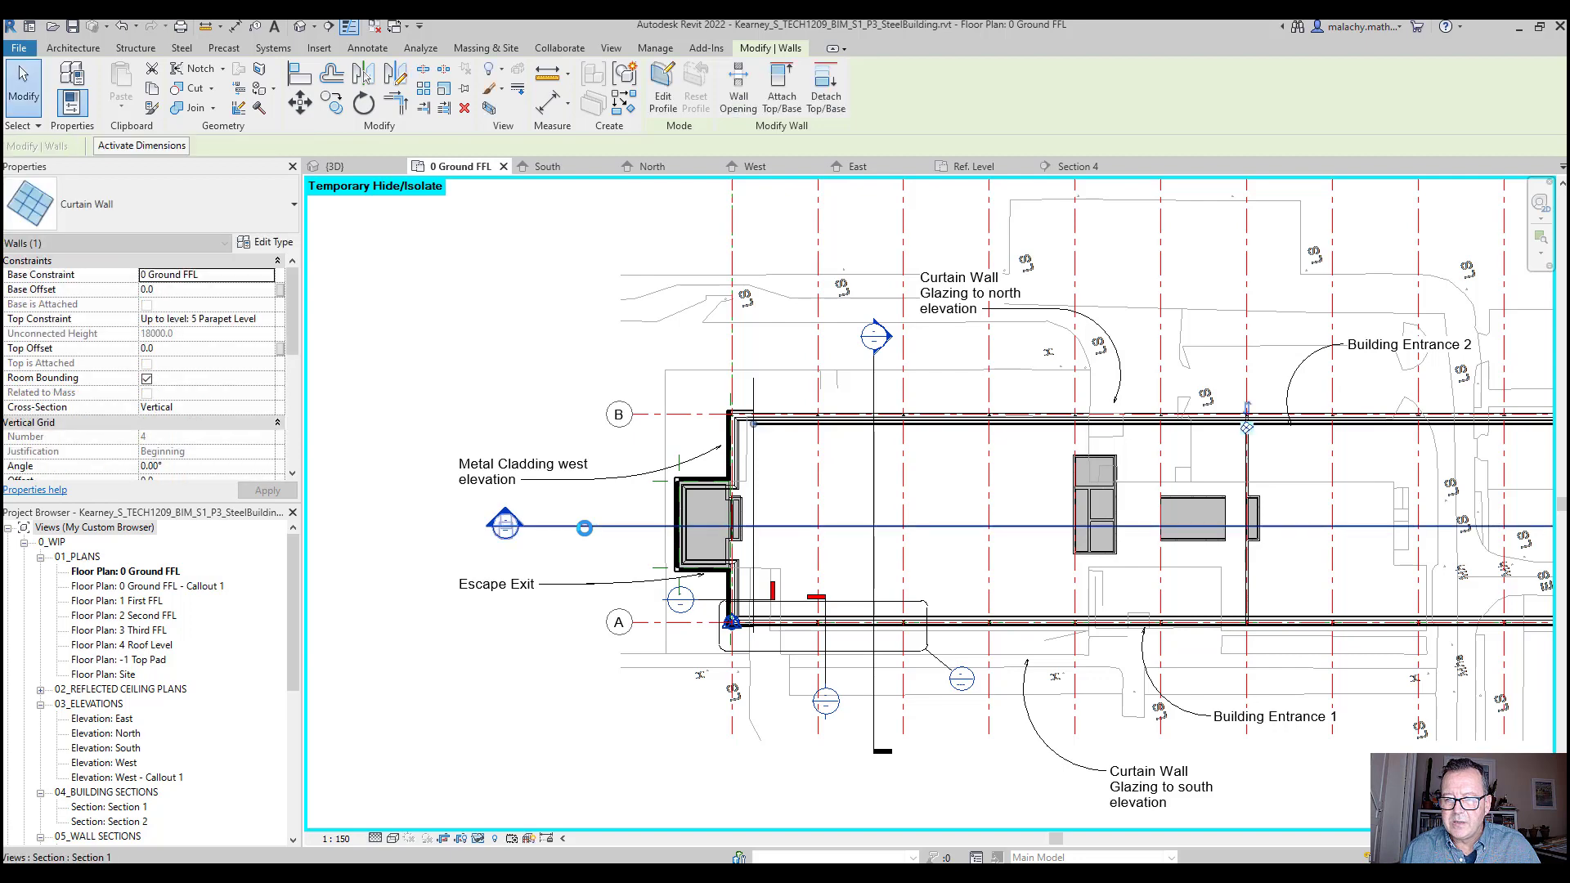
# Nudge the copied curtain wall north past the grid B columns and fine-adjust it beside the end of the Kingspan cladding return, then deselect it
pyautogui.scroll(5, 758, 403)
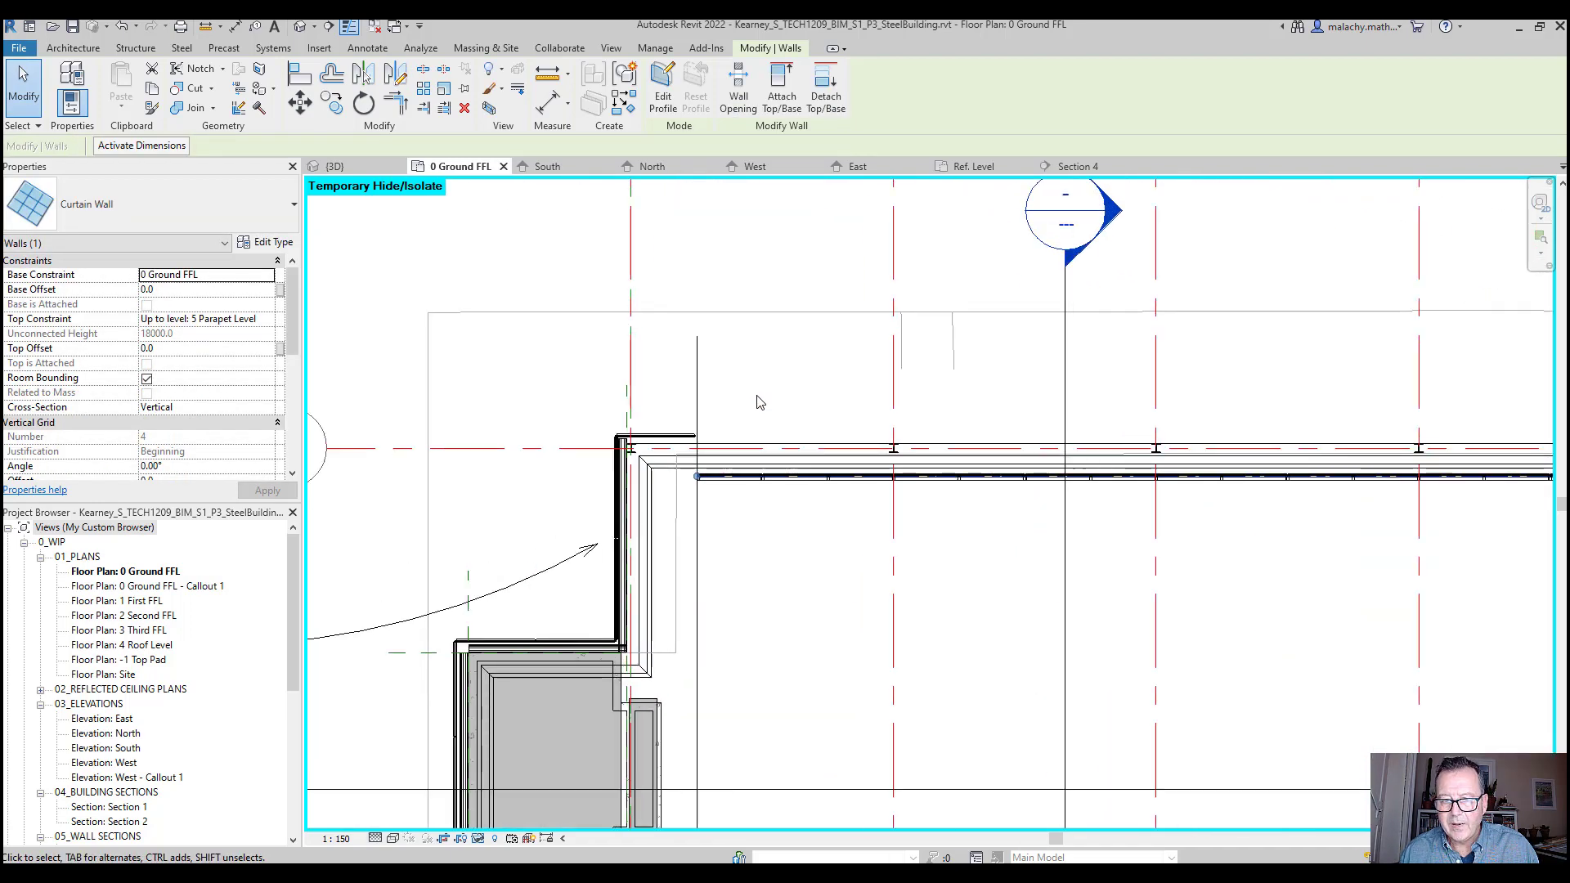
pyautogui.press('Up')
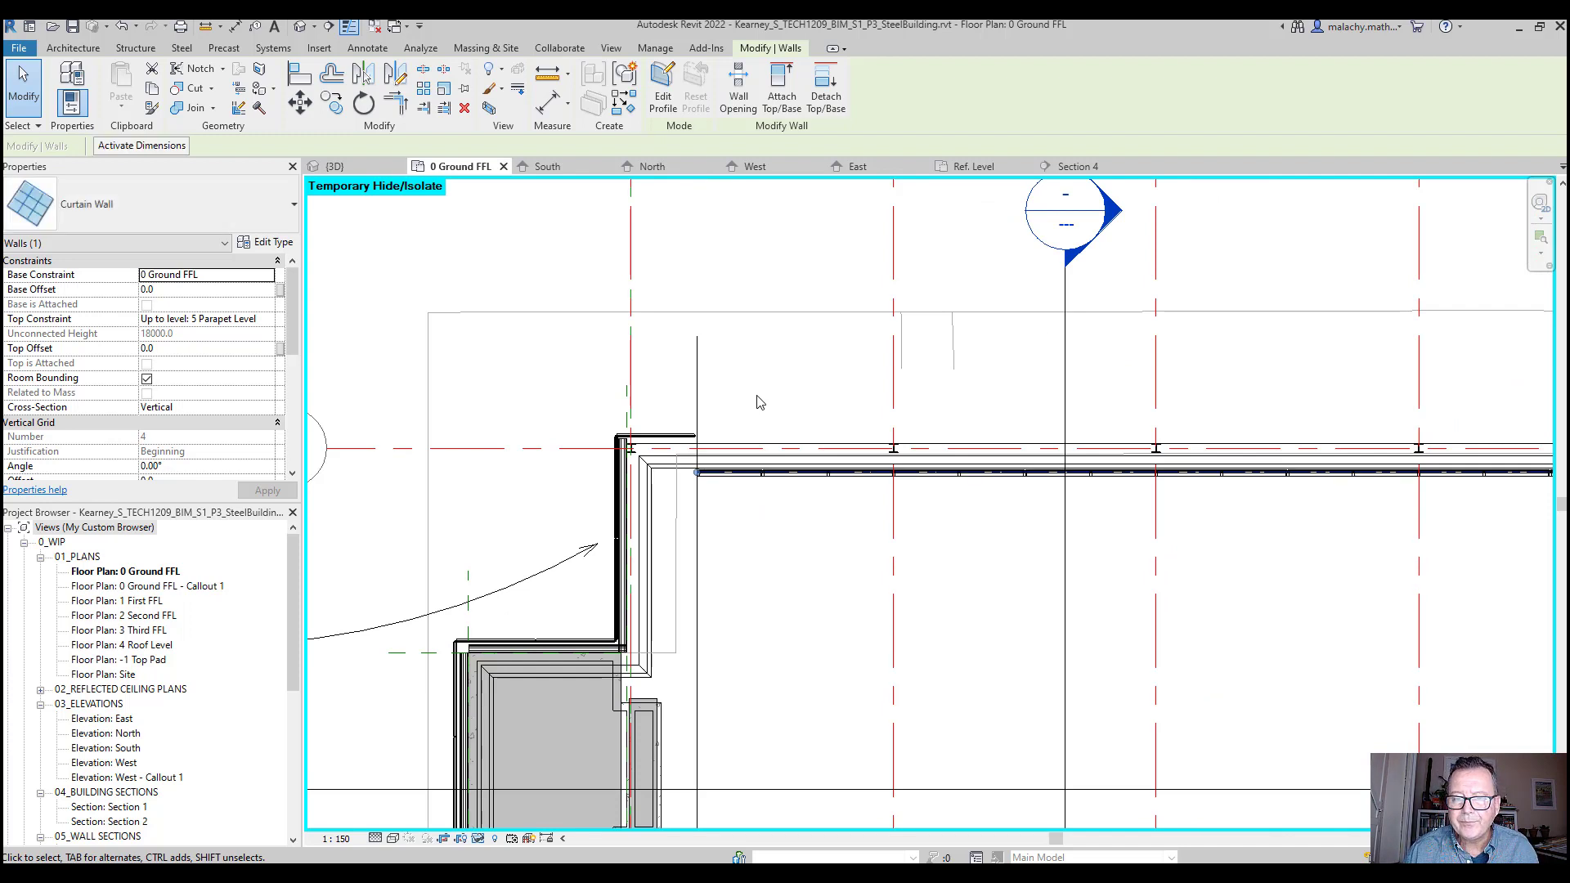
pyautogui.hotkey('shift', 'Up')
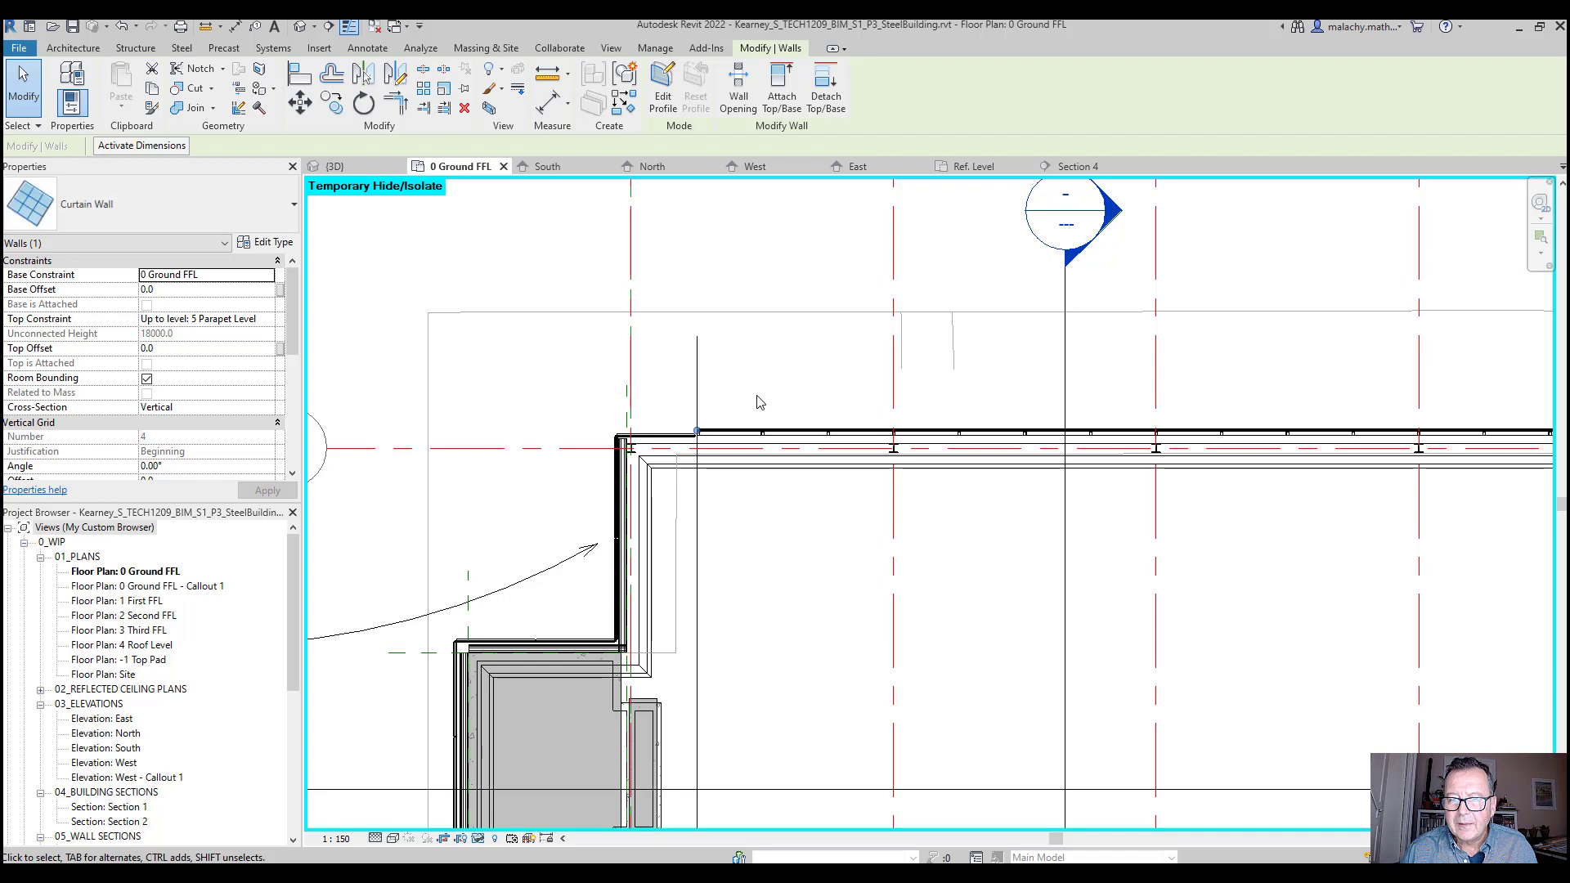
pyautogui.scroll(5, 760, 402)
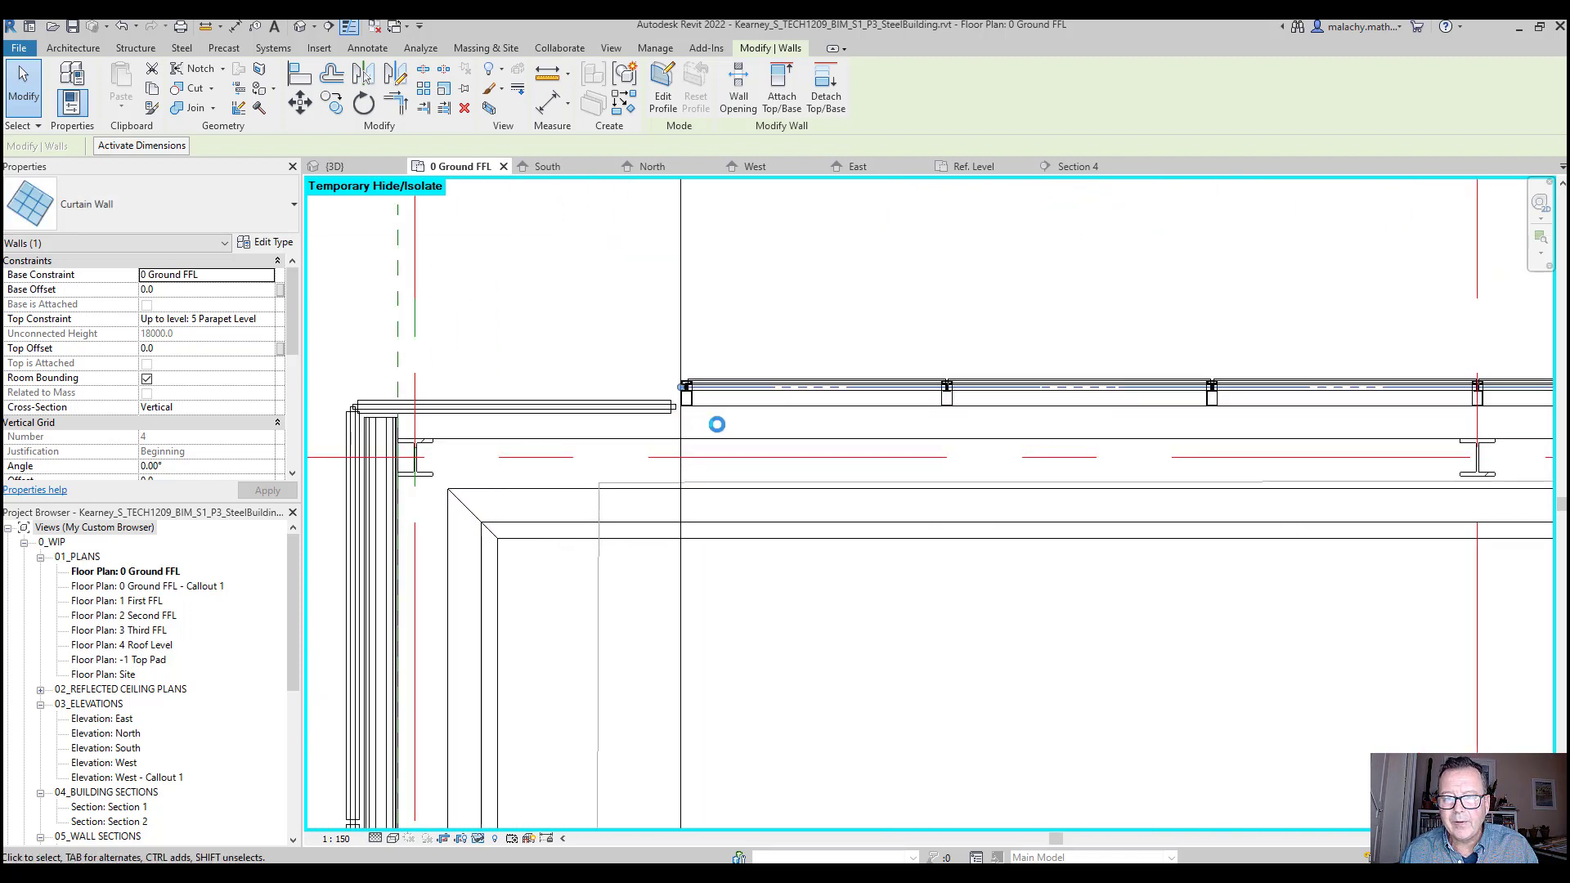
pyautogui.press('Down')
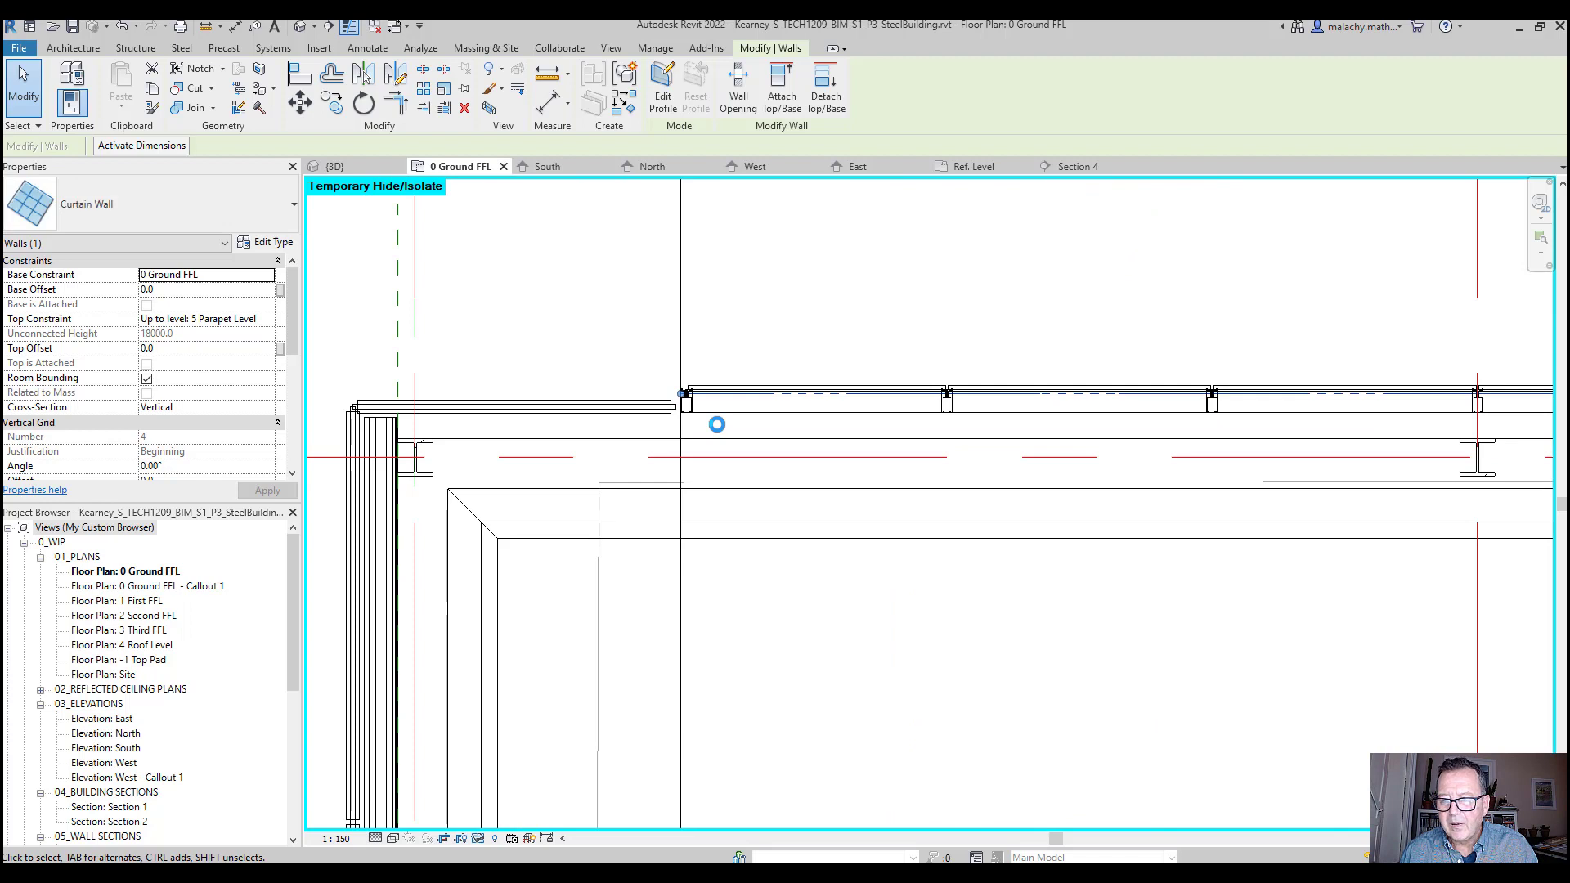
pyautogui.press('Down')
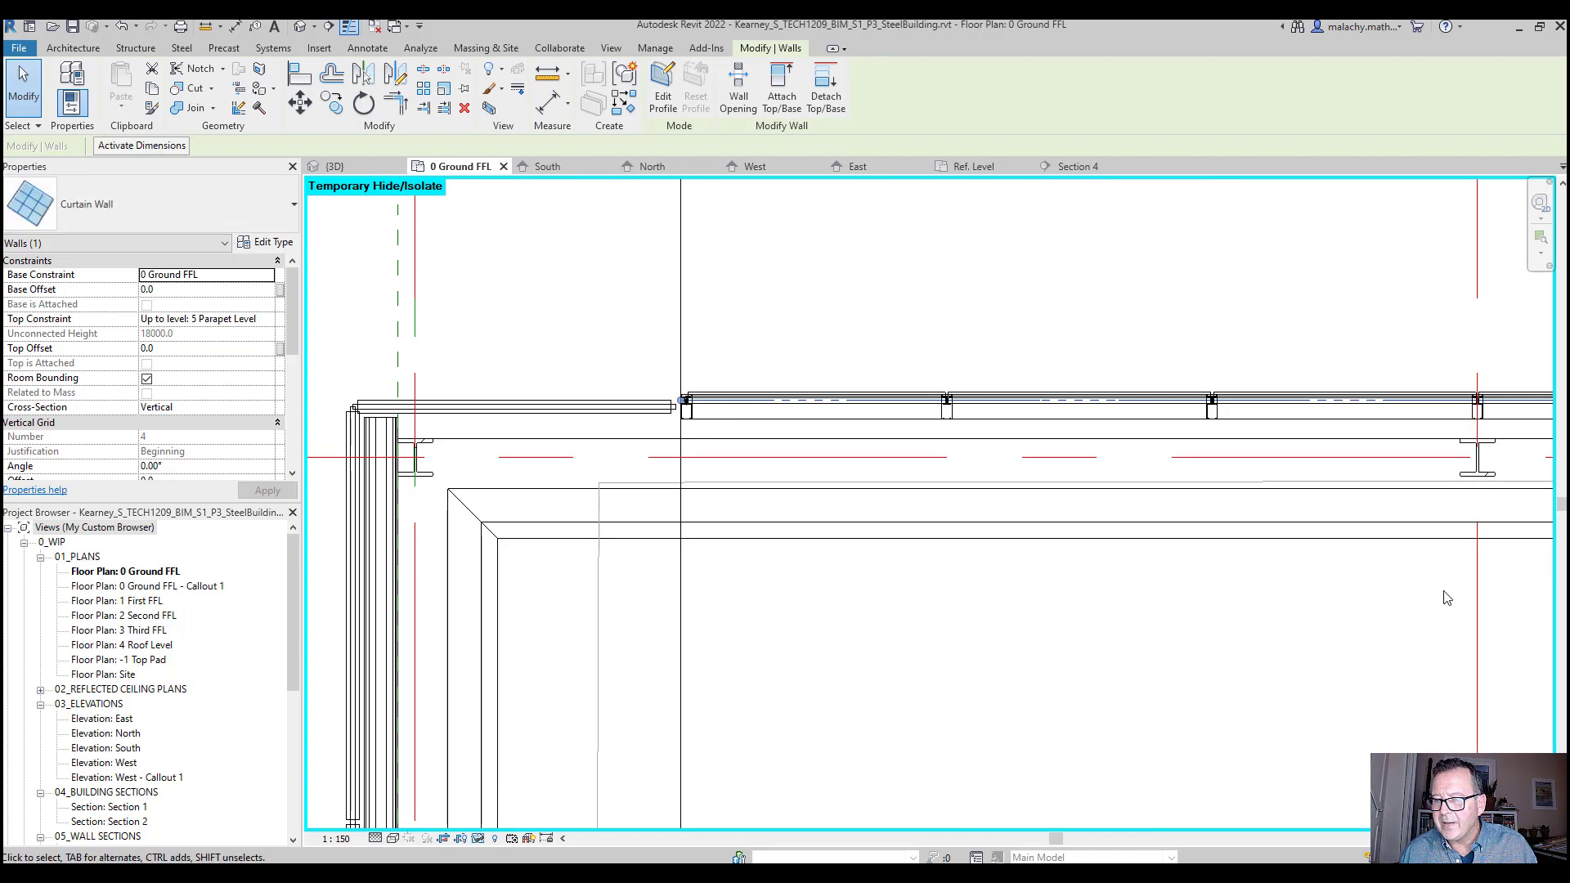
pyautogui.press('Down')
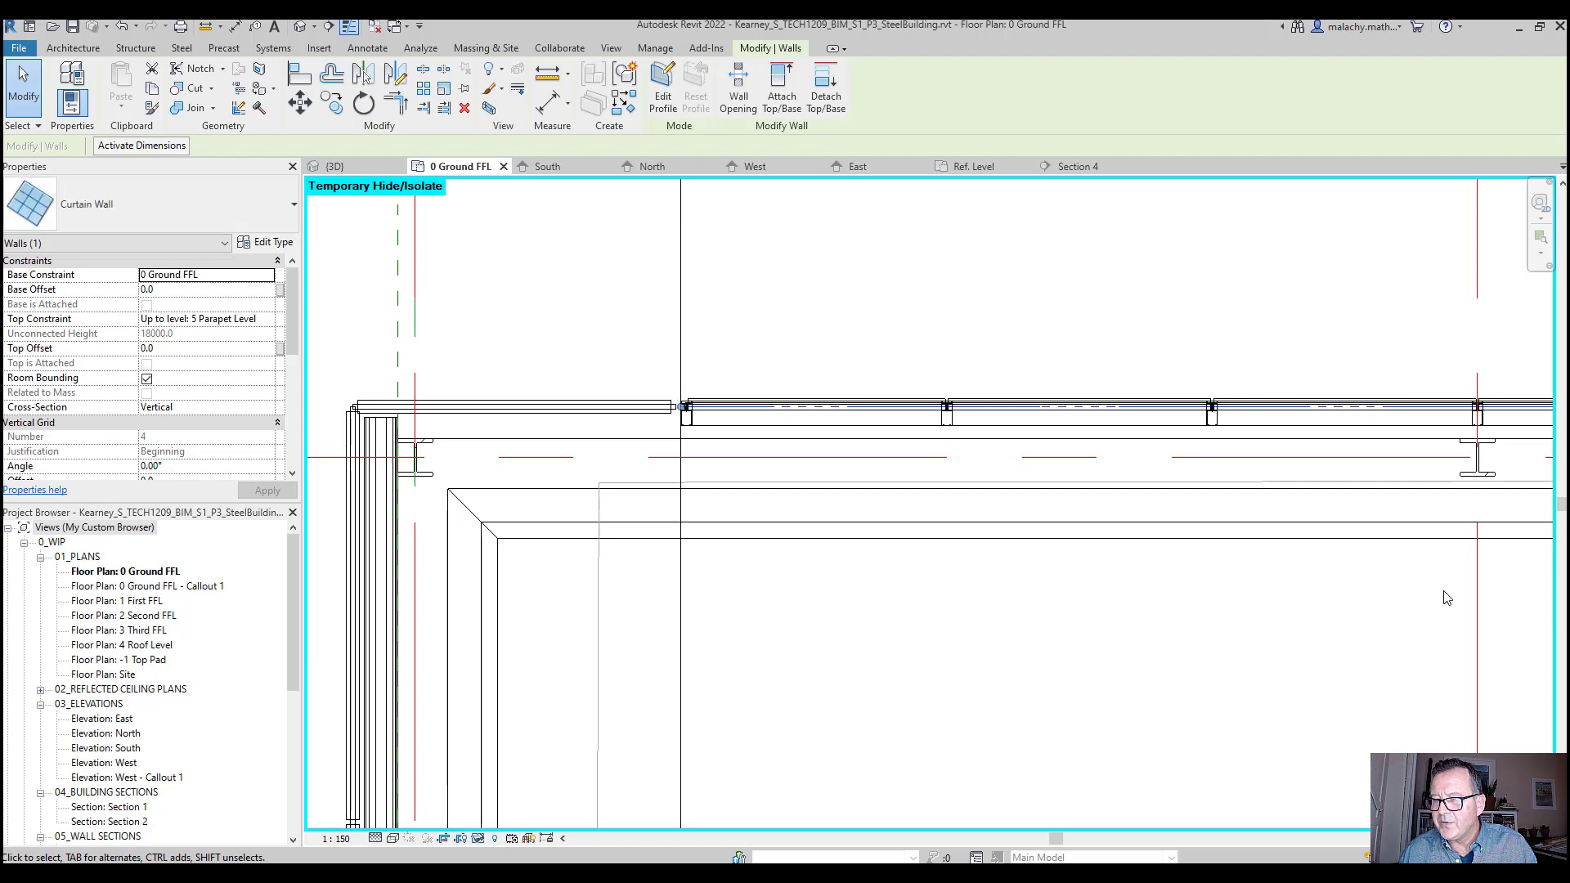
pyautogui.press('Down')
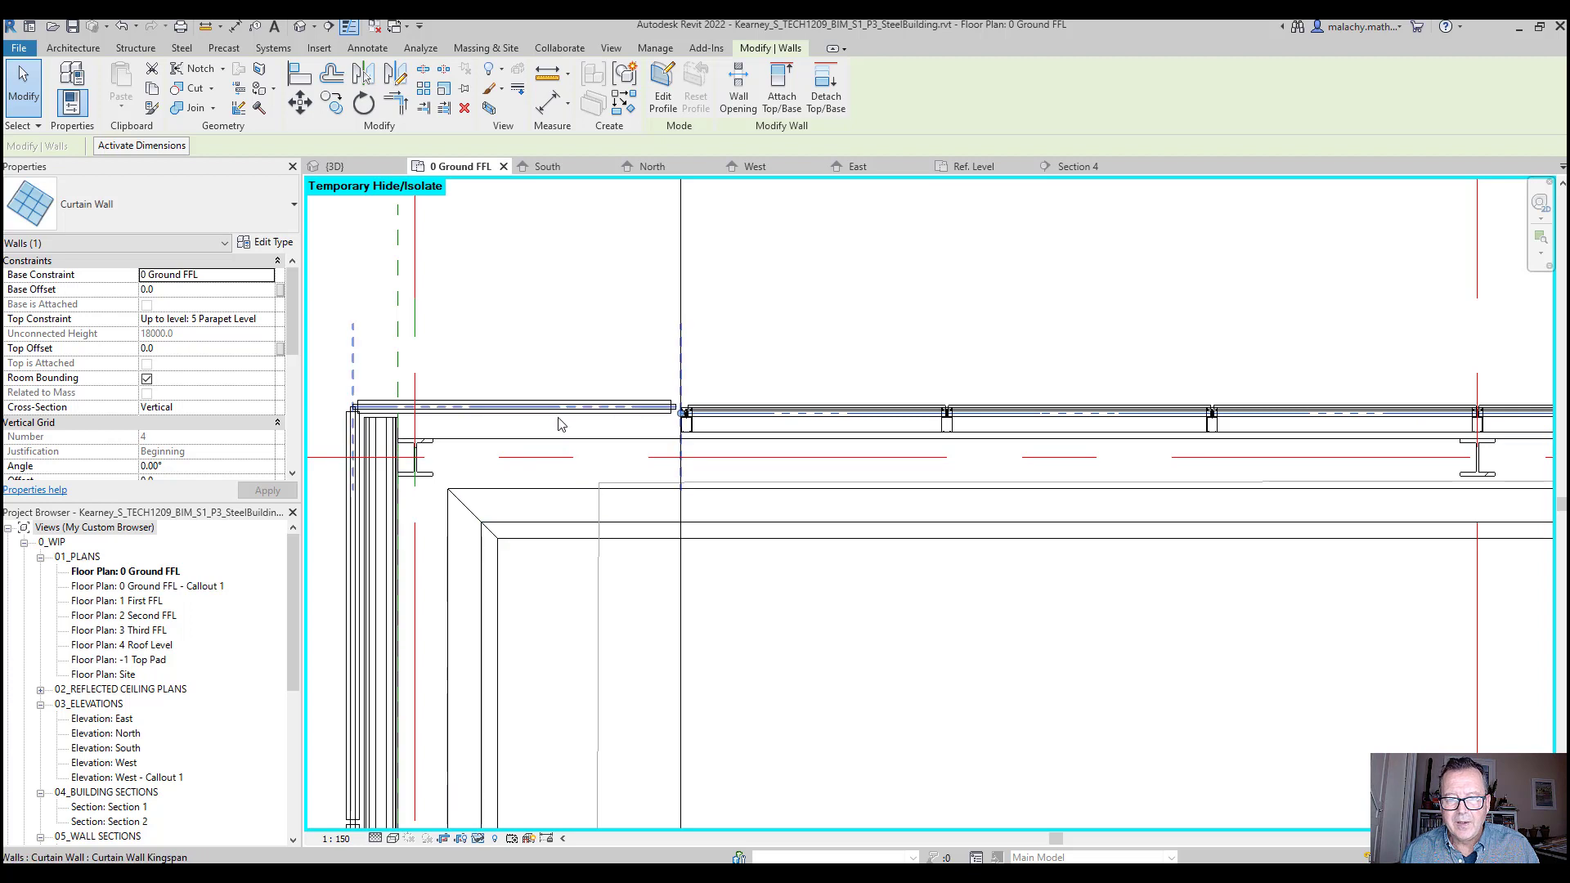
pyautogui.scroll(4, 706, 379)
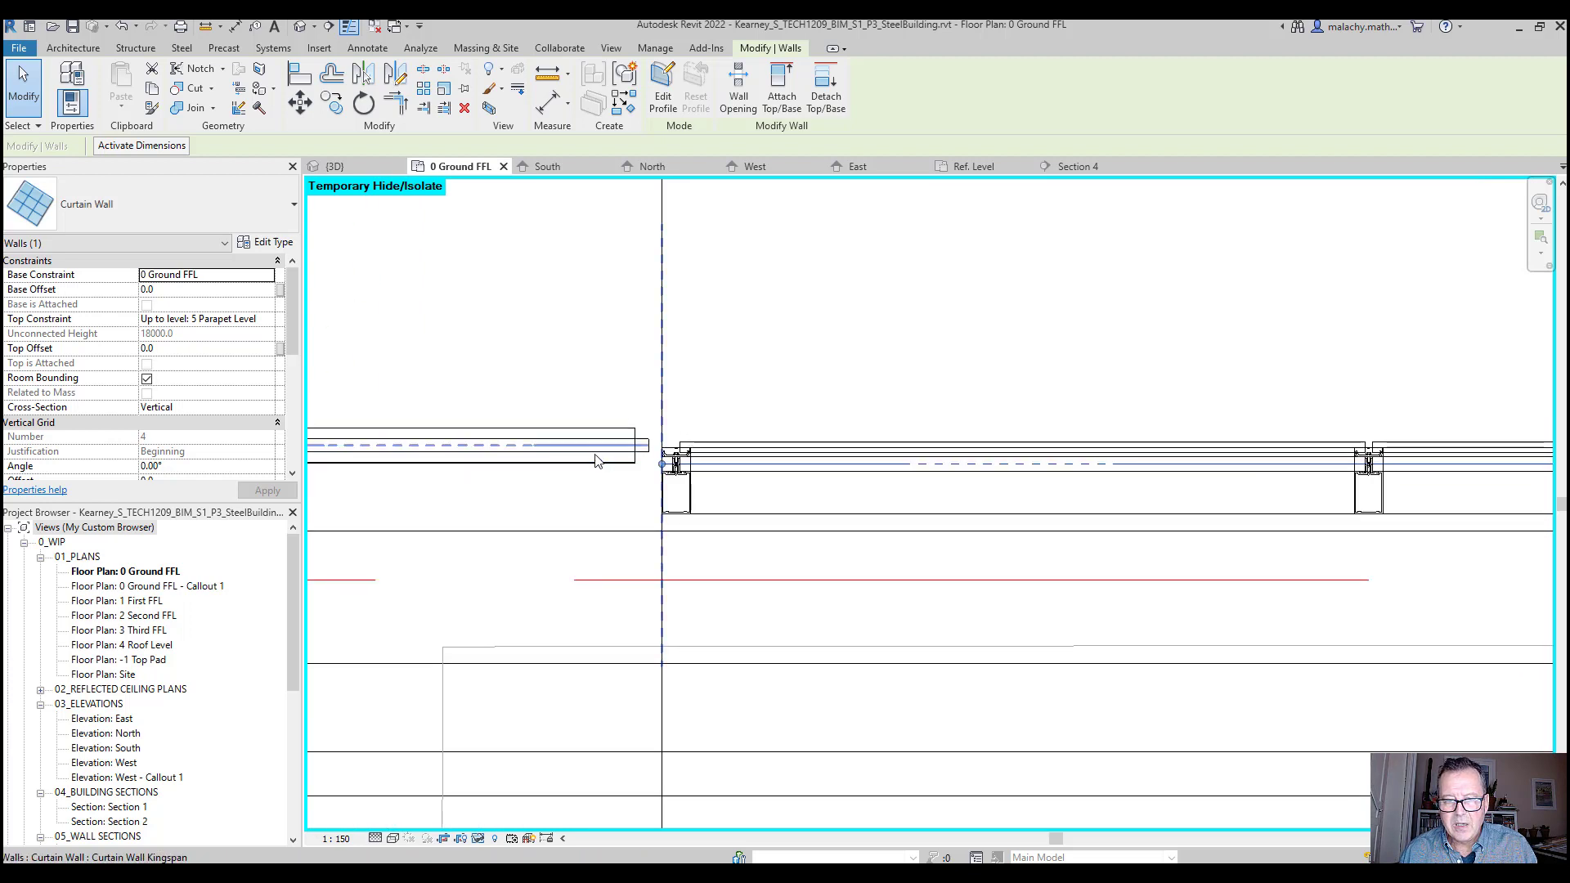
pyautogui.click(762, 375)
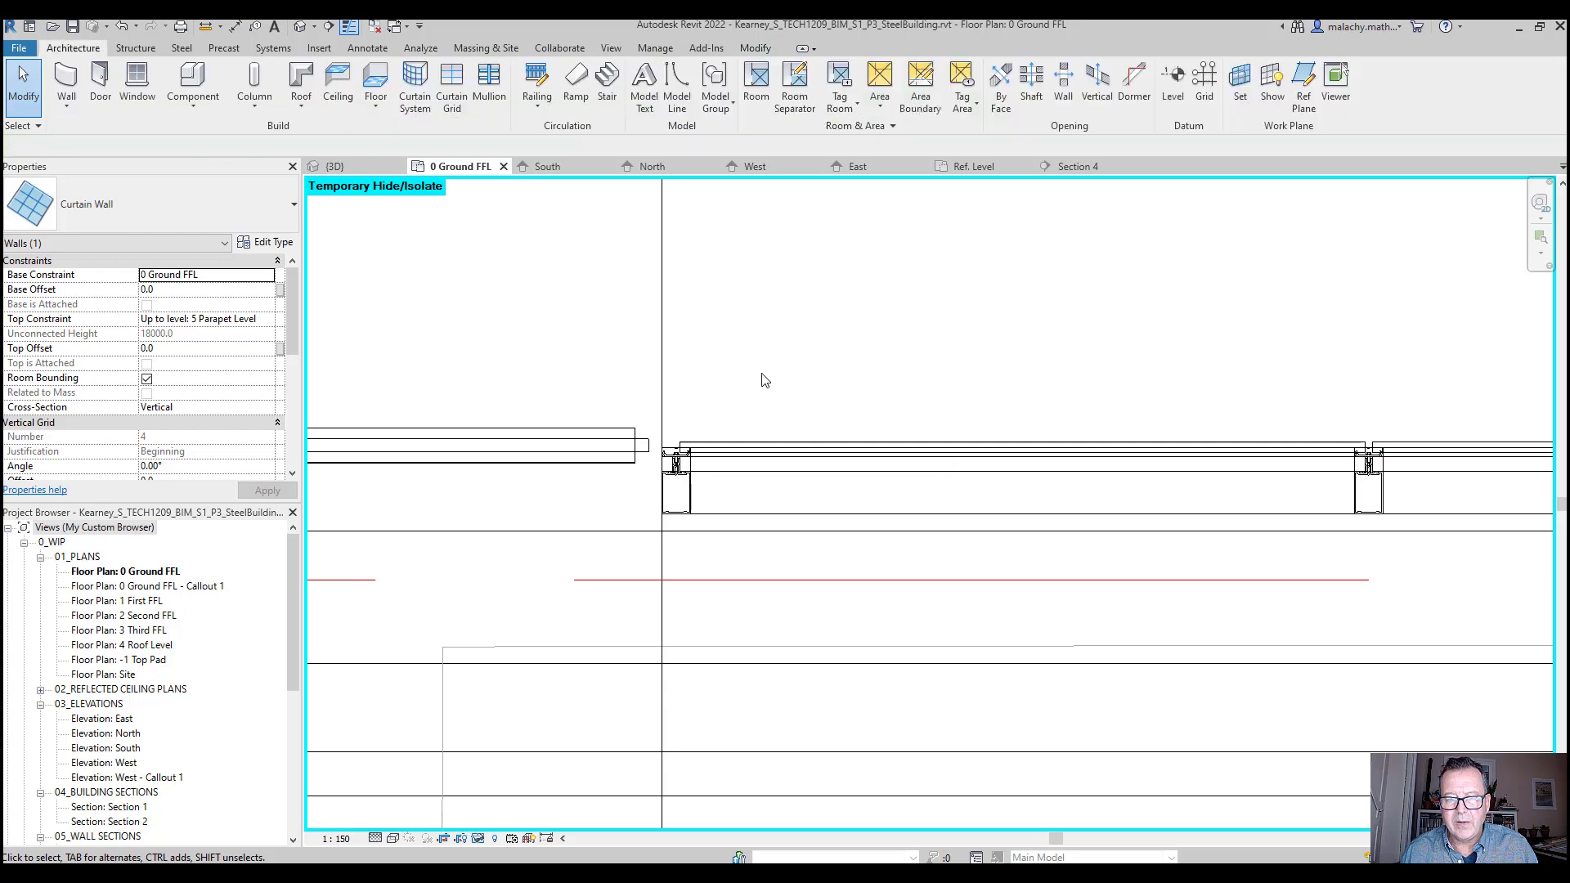
# View the building's north side in 3D to check the copied curtain wall along the back facade
pyautogui.click(347, 167)
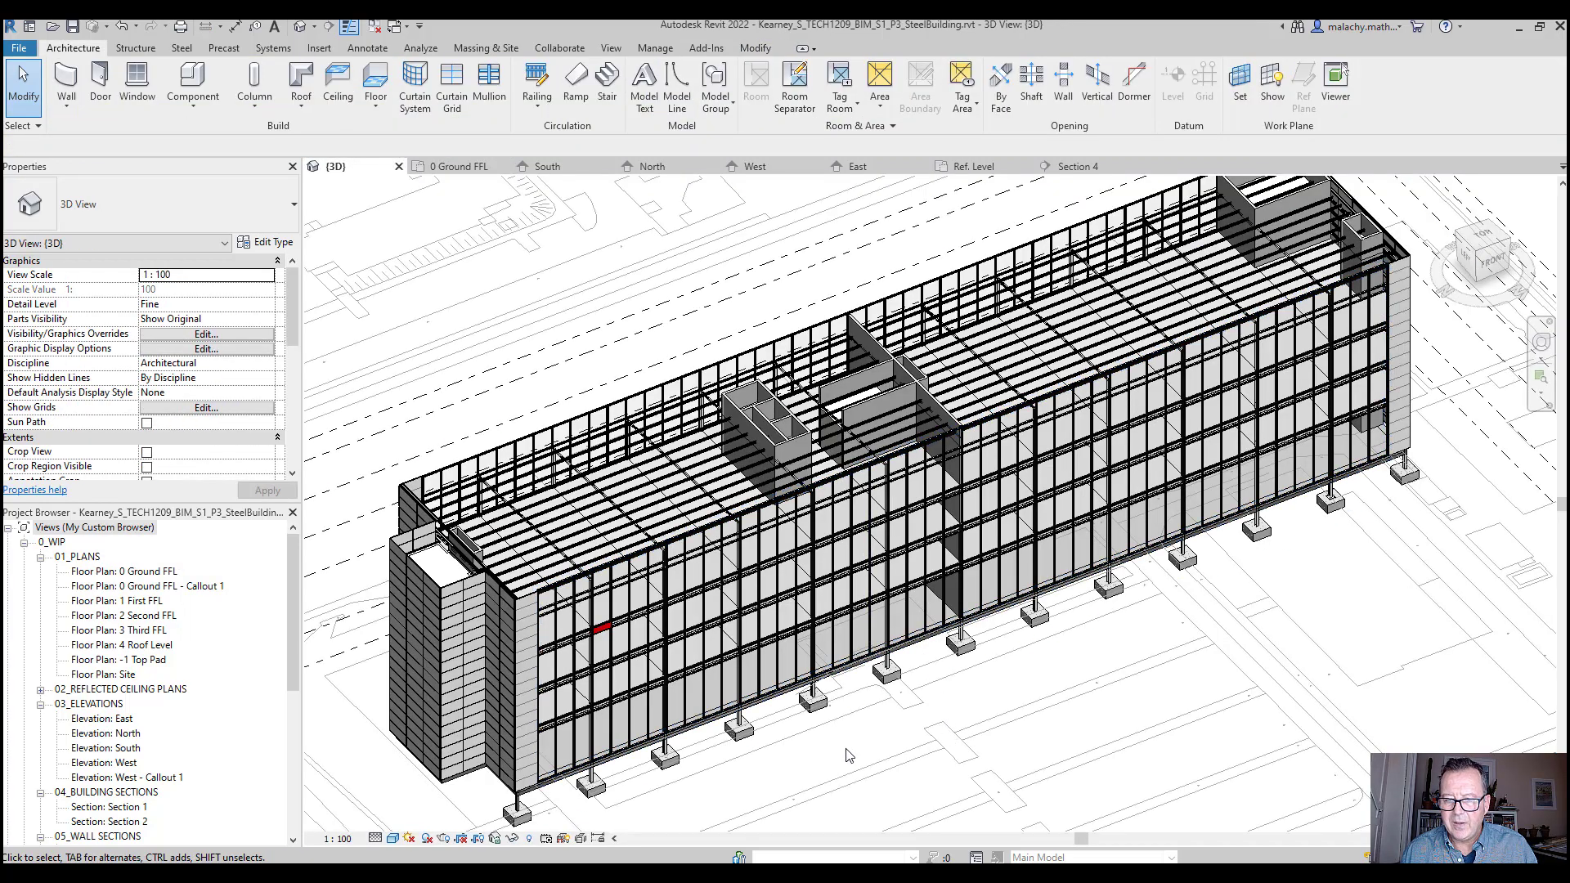
pyautogui.keyDown('shift'); pyautogui.moveTo(953, 726); pyautogui.dragTo(712, 578, button='middle'); pyautogui.keyUp('shift')
pyautogui.scroll(-2, 711, 579)
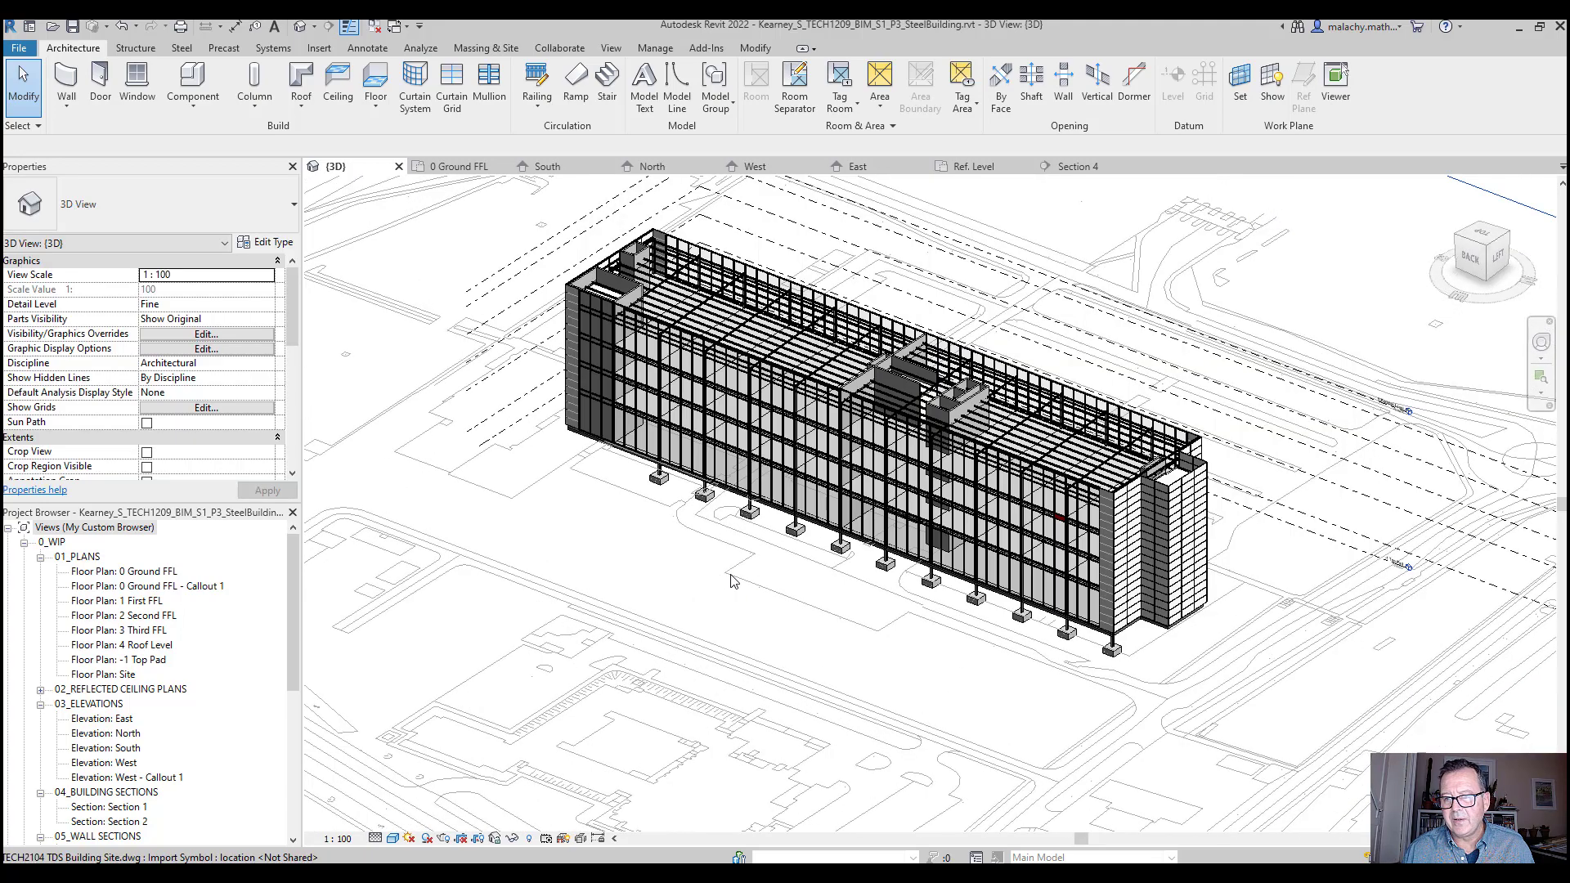